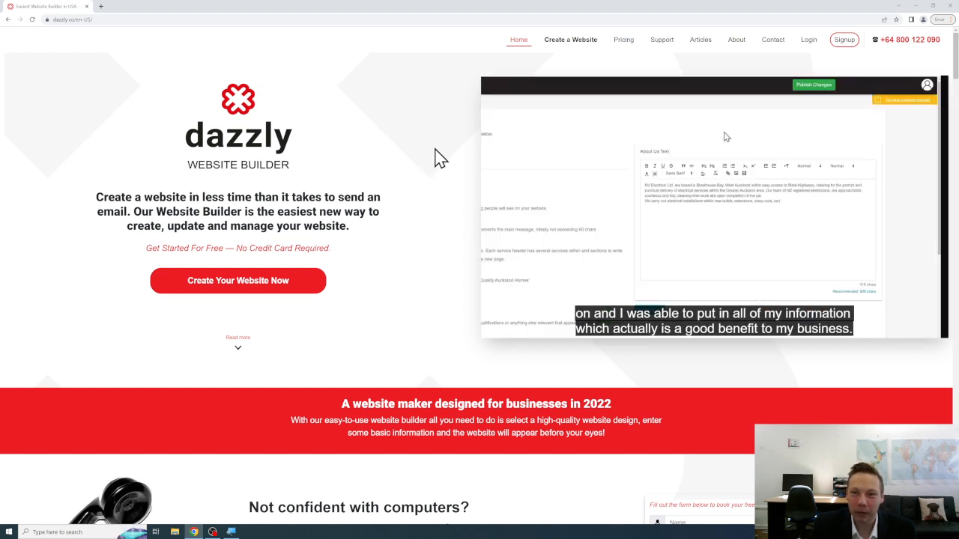
Start a new website from the Service Warrior 2 template and open its sign-up form.
click(310, 287)
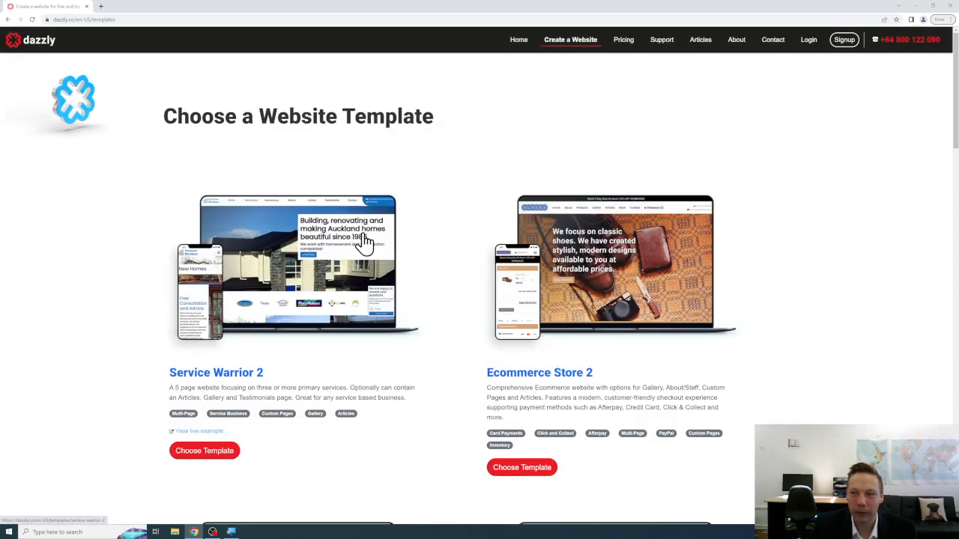
click(365, 242)
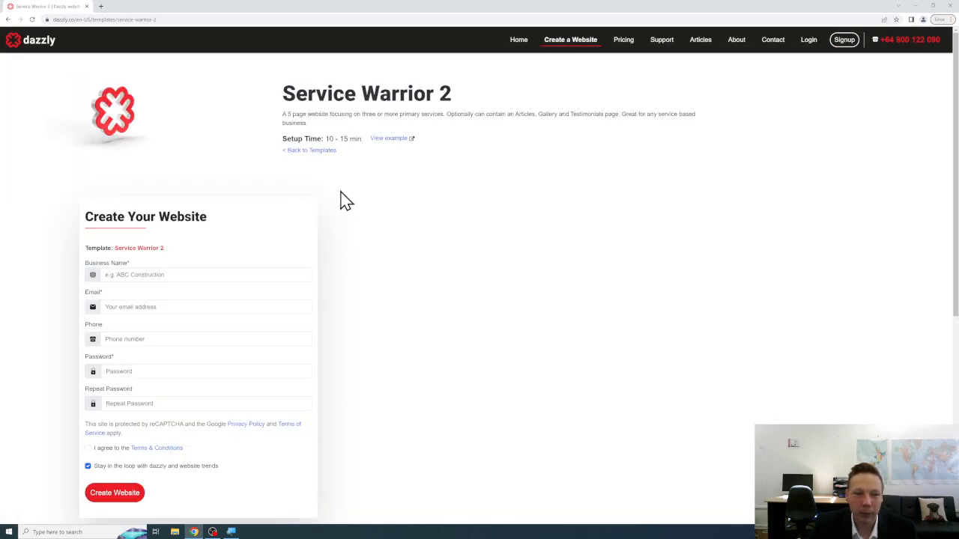
scroll(345, 201, down, 1)
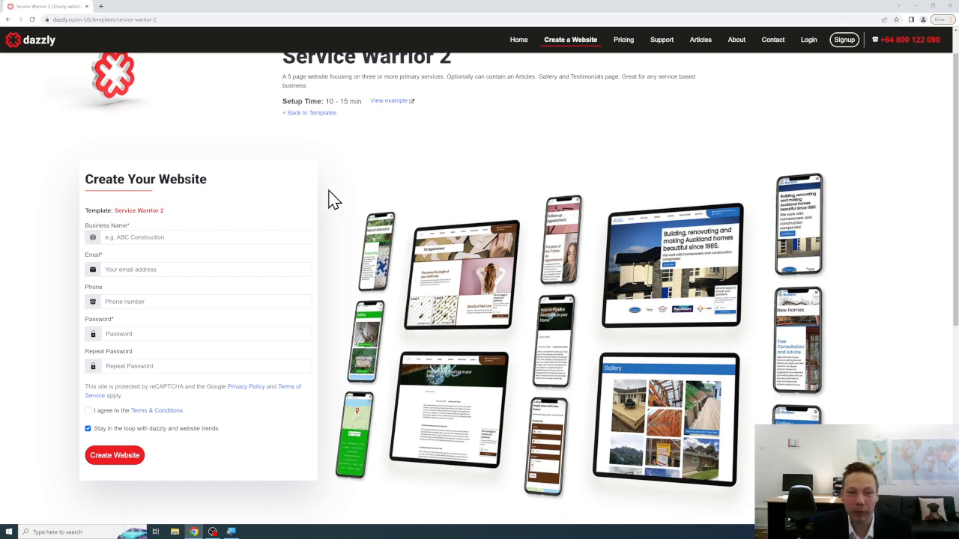
click(235, 234)
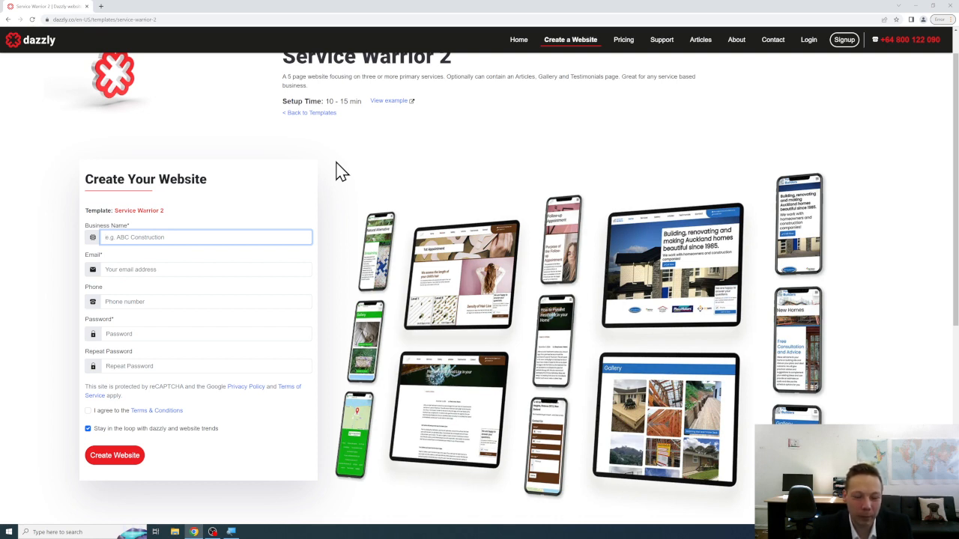
Fill in business name Ashton Mechanics, the business e-mail, and the account password twice.
text(Ashton M)
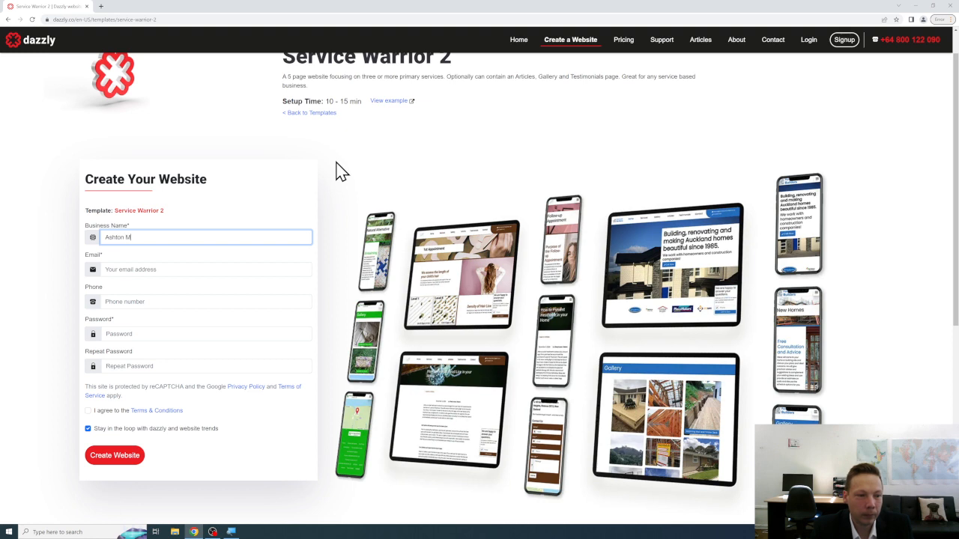
text(echanics)
key(Tab)
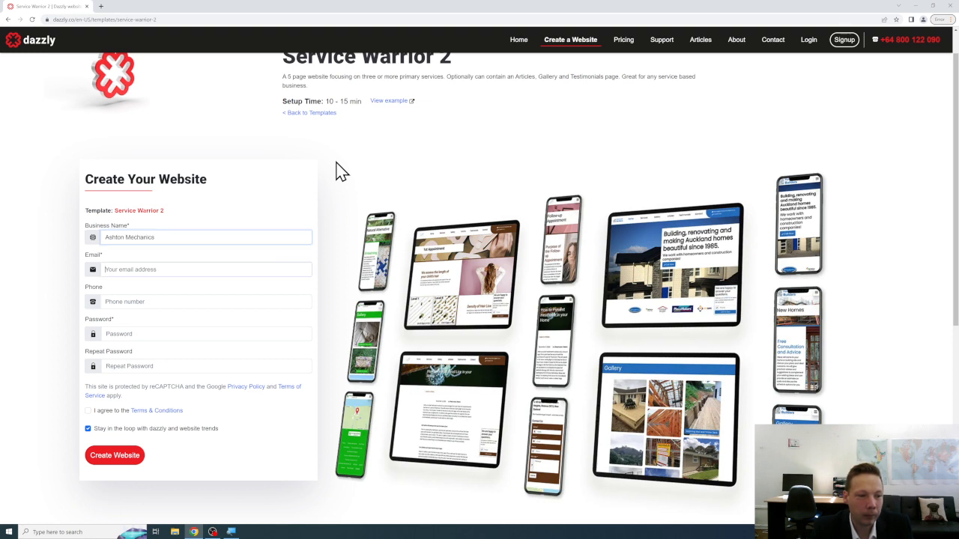
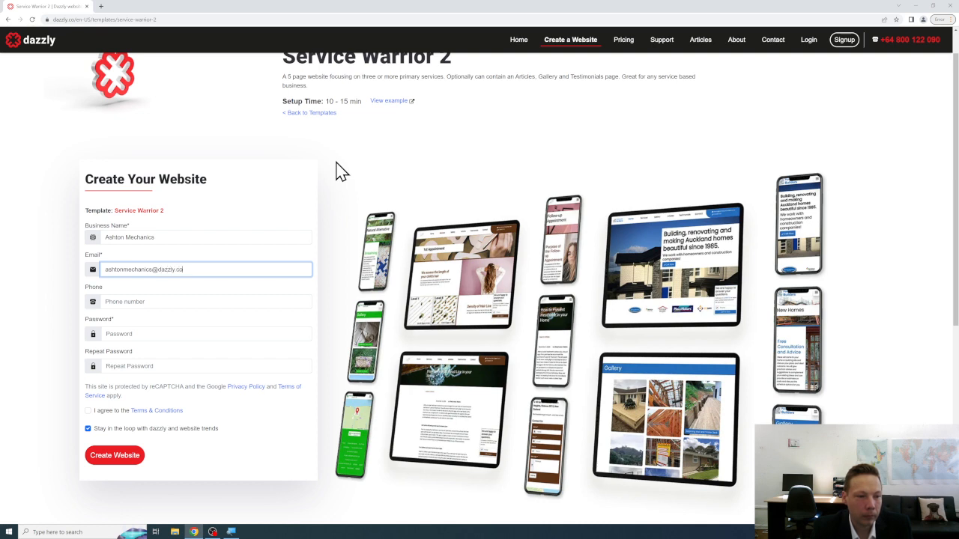
key(Tab)
key(Tab)
text(a)
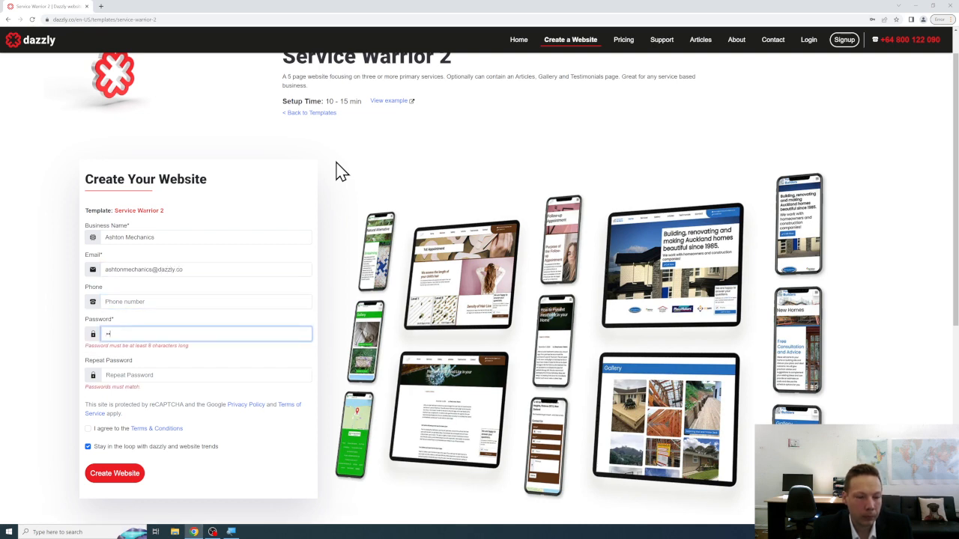
text(•••••••)
key(Tab)
text(••••)
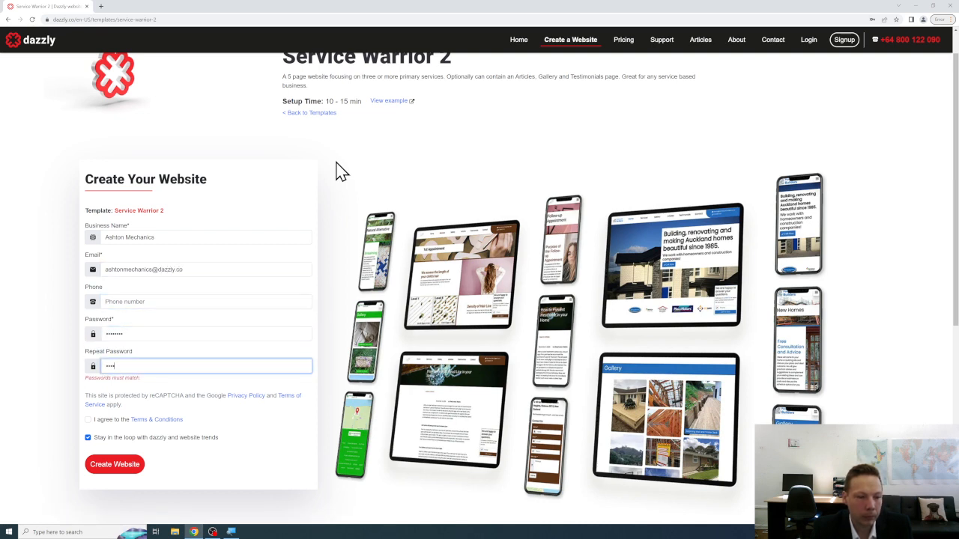
text(••••)
key(Tab)
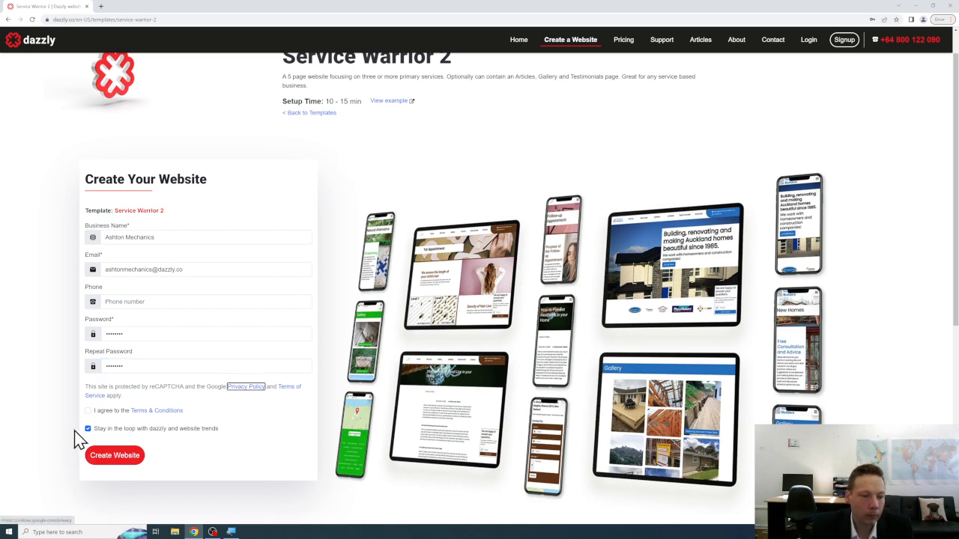
Accept the Terms & Conditions and create the website.
click(87, 411)
click(120, 456)
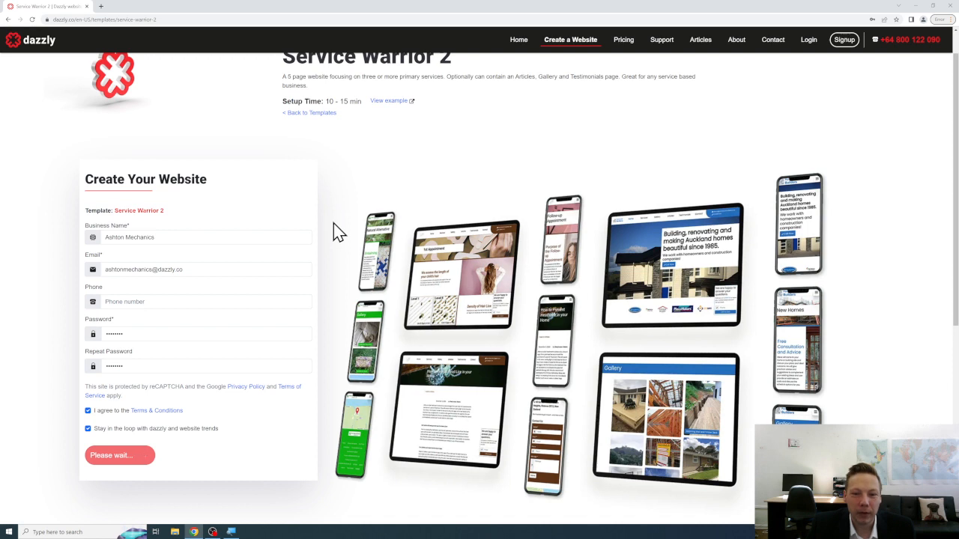
scroll(339, 232, up, 1)
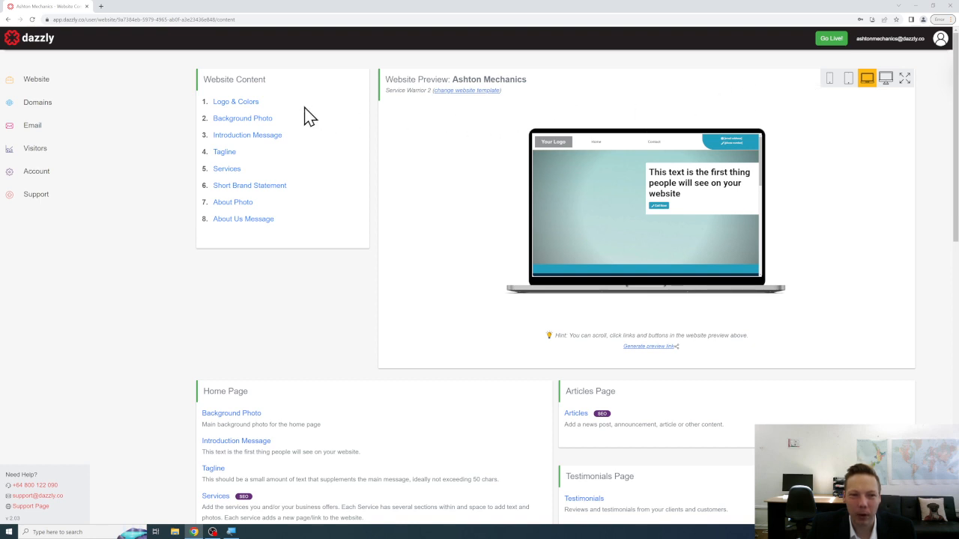
Upload the crossed-wrenches logo image in Logo & Colors and save it as the business logo.
click(252, 110)
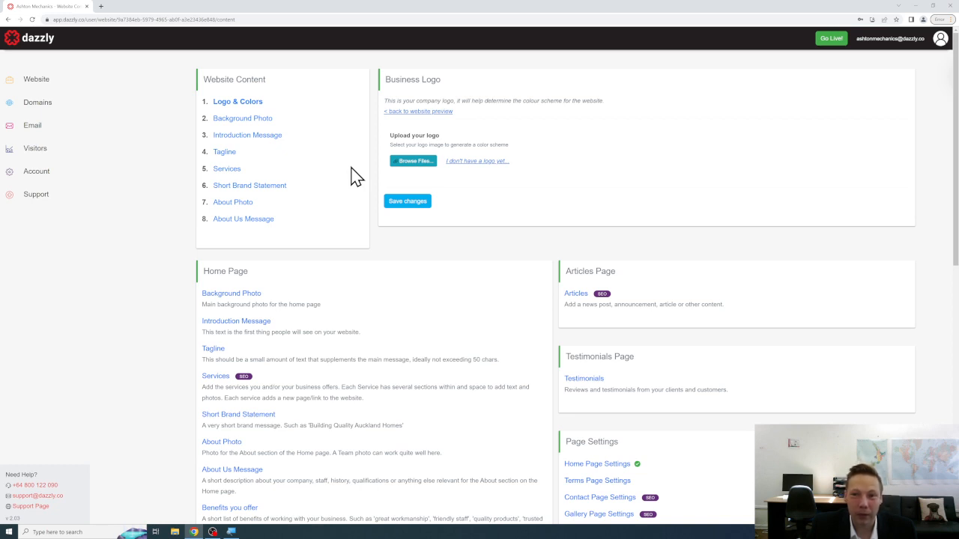
click(396, 163)
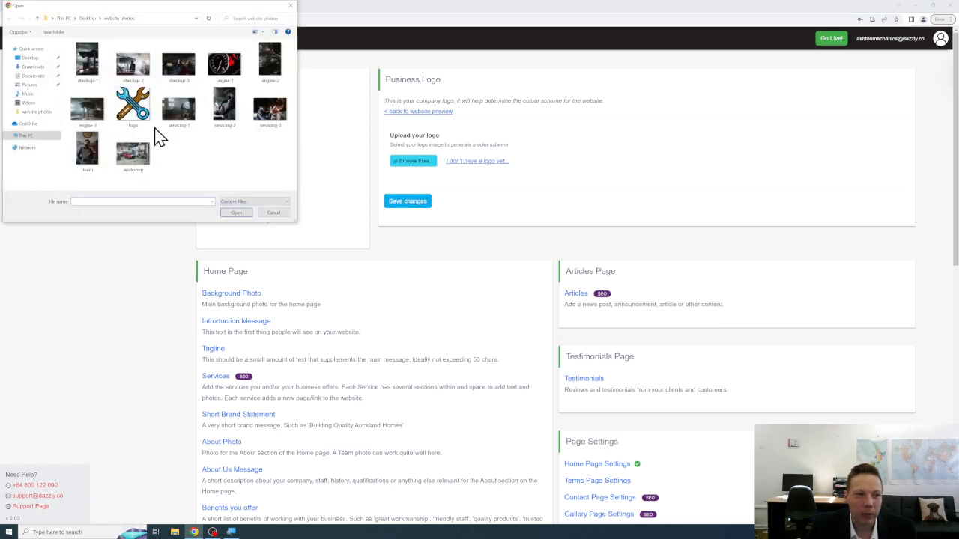
click(136, 120)
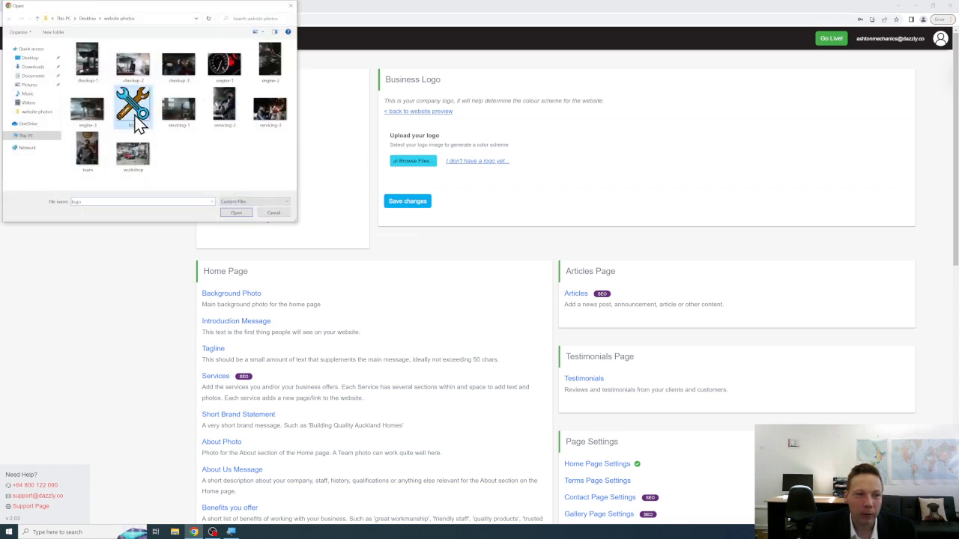
click(246, 212)
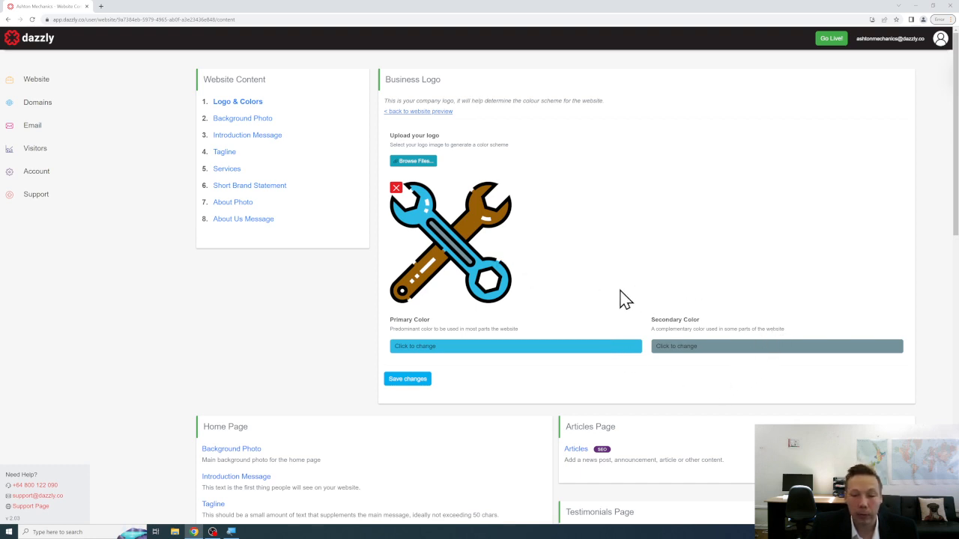
click(410, 380)
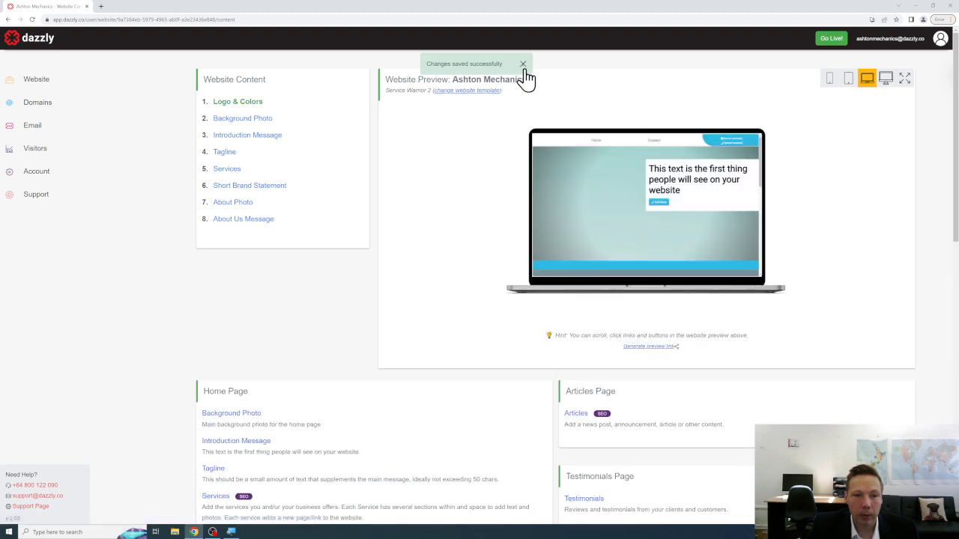
click(524, 70)
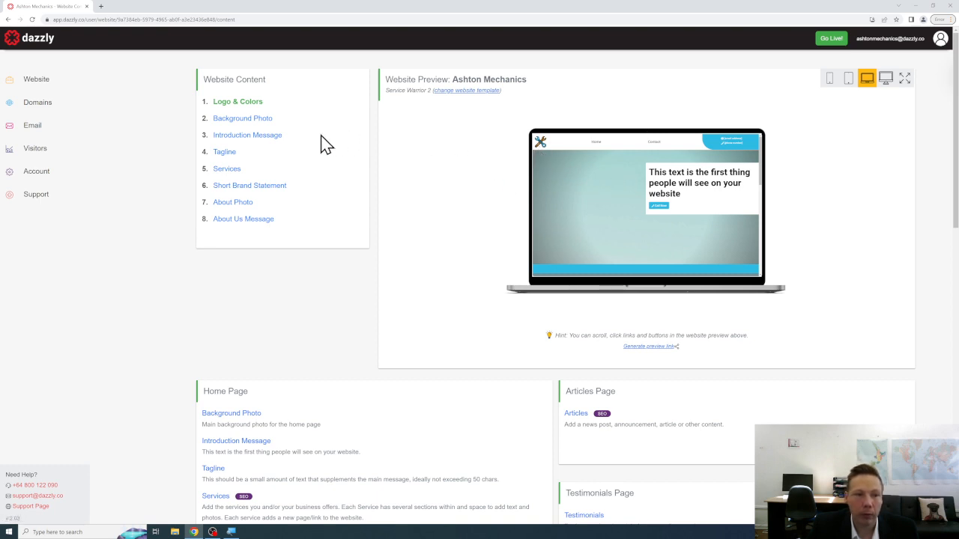
Upload workshop.jpg, the red car garage photo, as the home page background photo.
click(272, 120)
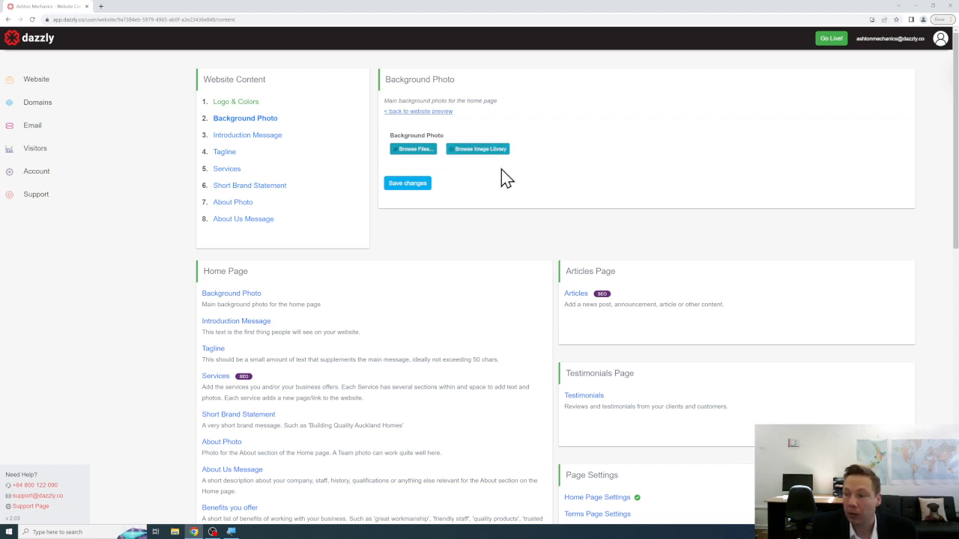
click(415, 156)
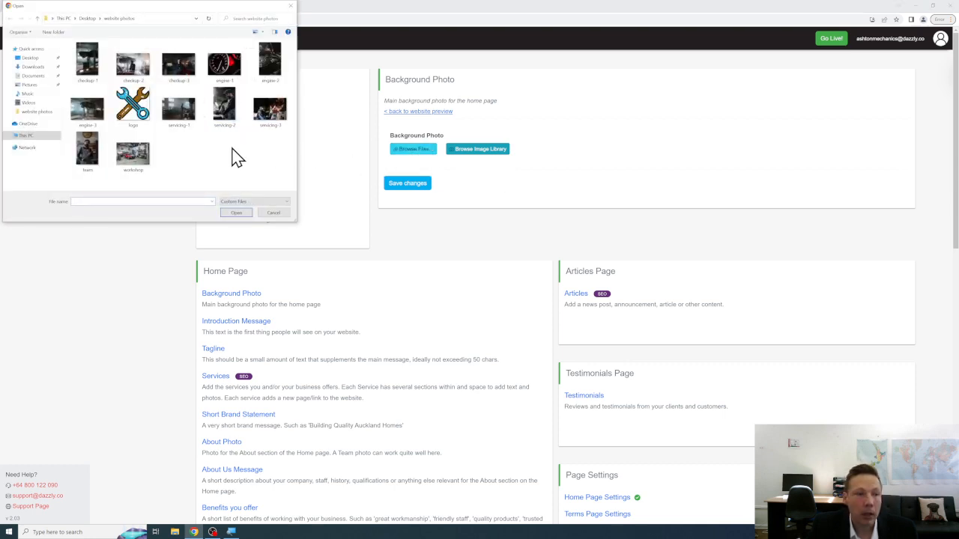
click(135, 154)
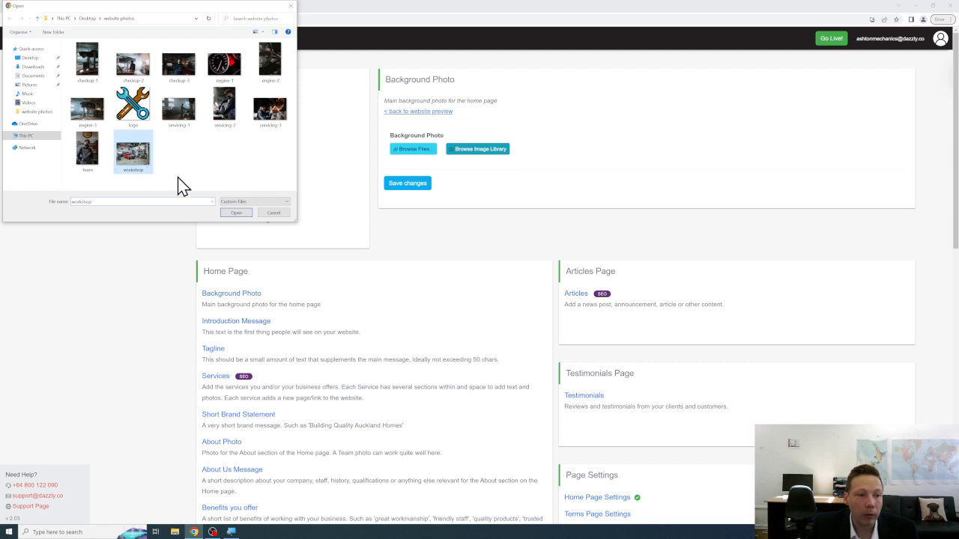
click(236, 214)
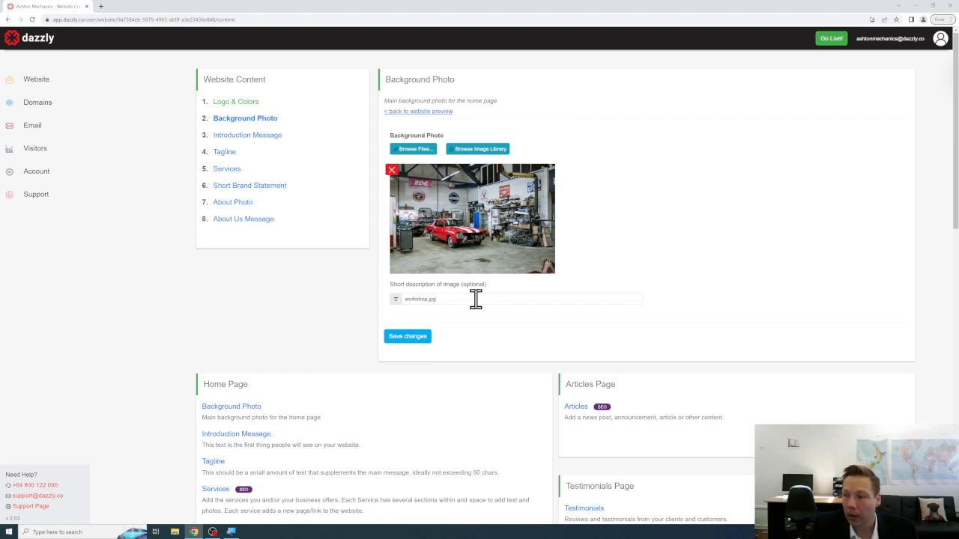
Change the image description to 'Workshop of Auto Mechanic in Ashton' and save the background photo.
drag(476, 299, 385, 310)
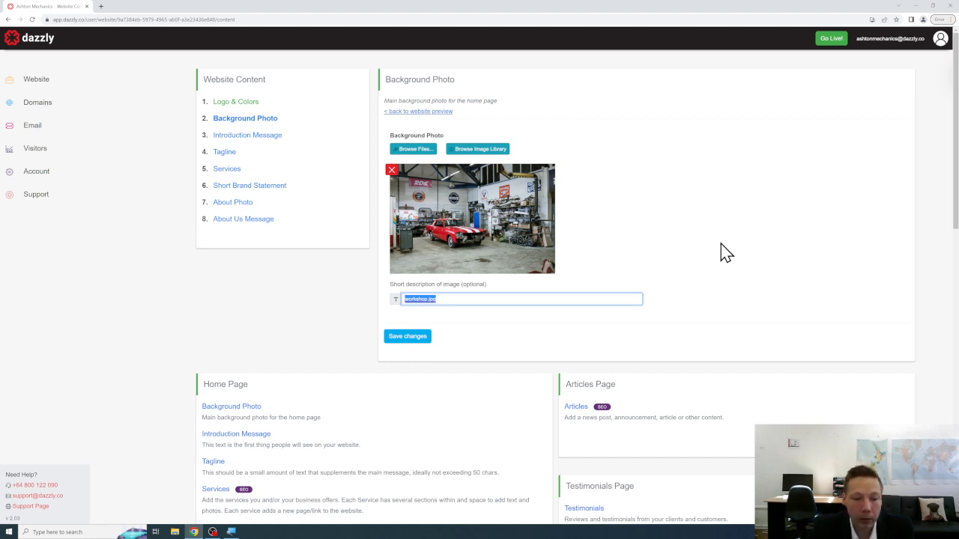
text(Workshop)
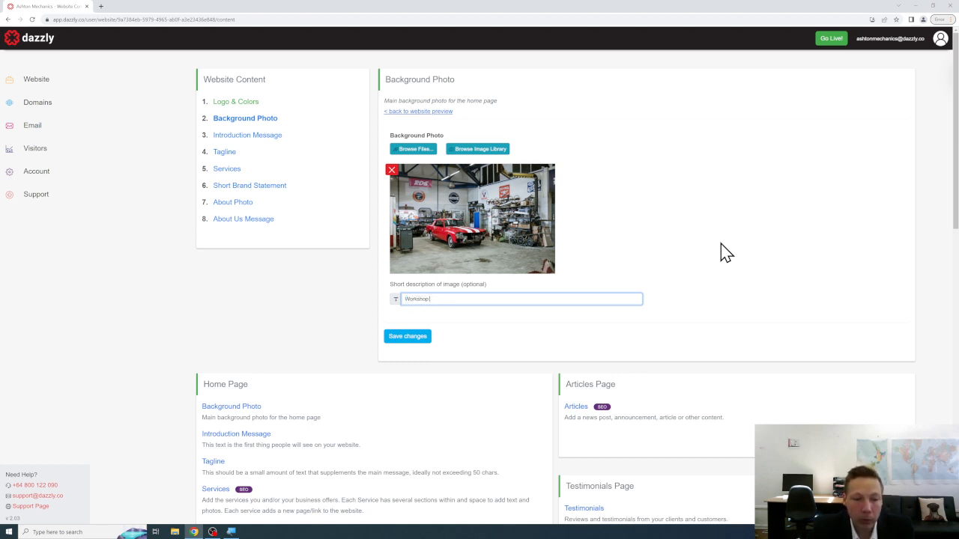
text( of Auto Mechanic in Ashton)
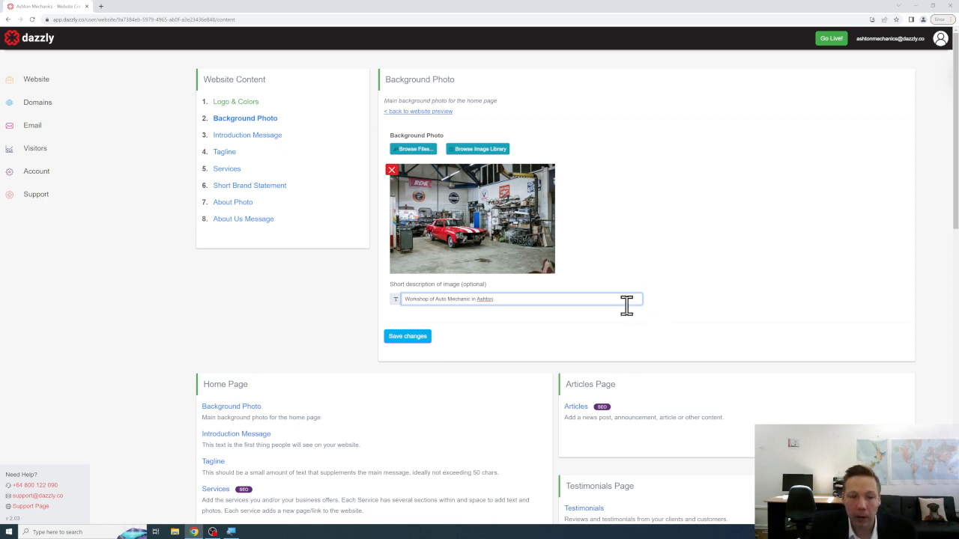
click(507, 327)
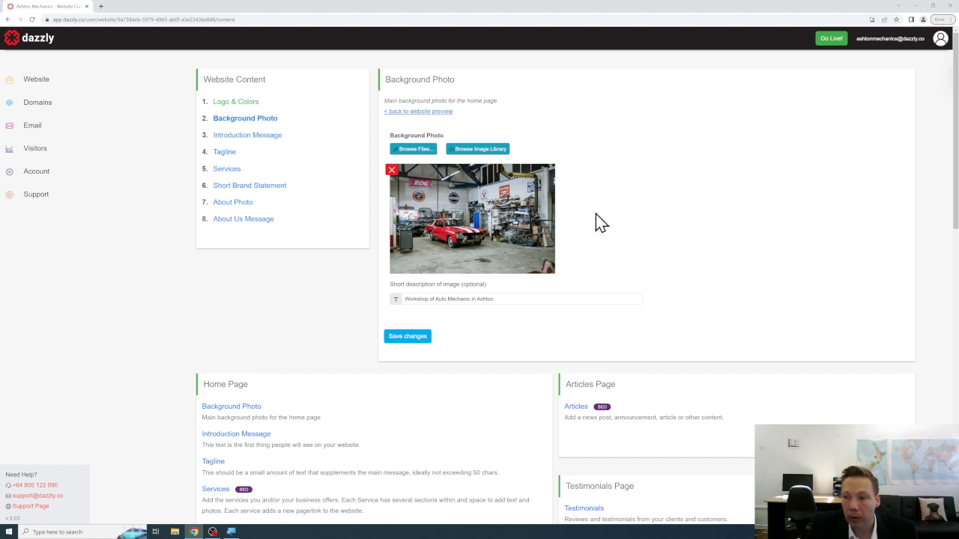
click(409, 339)
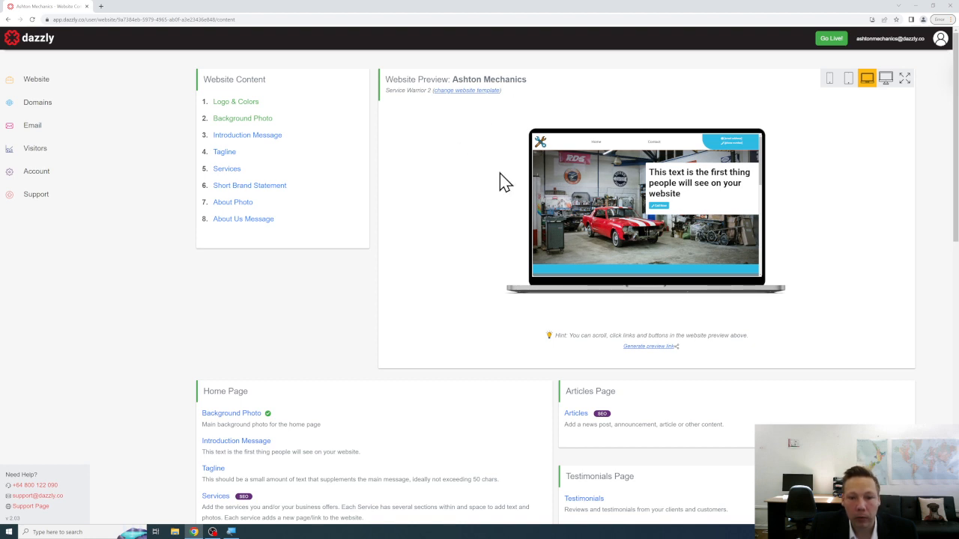
Save the introduction 'A local friendly mechanic workshop in Ashton. For all your auto repair needs!' and preview on desktop.
click(264, 136)
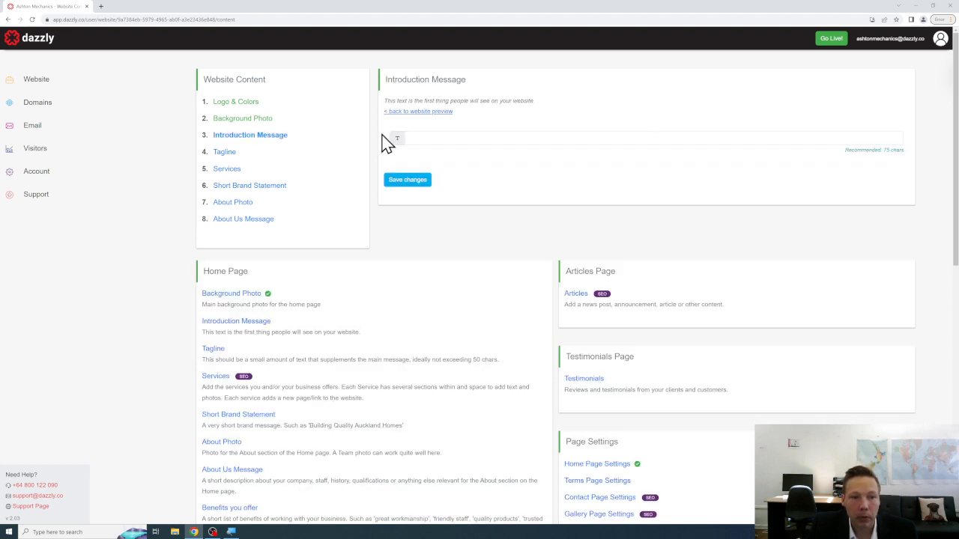
click(552, 135)
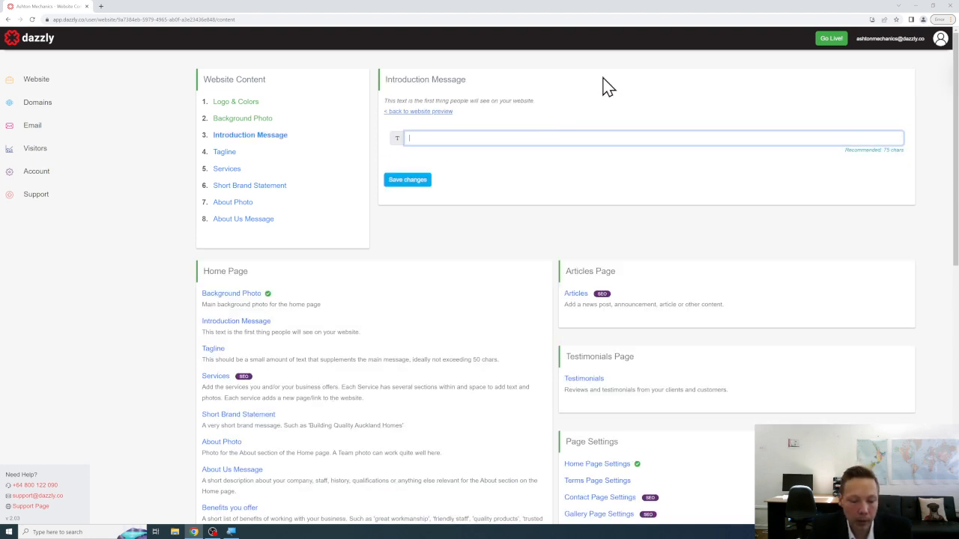
text(A )
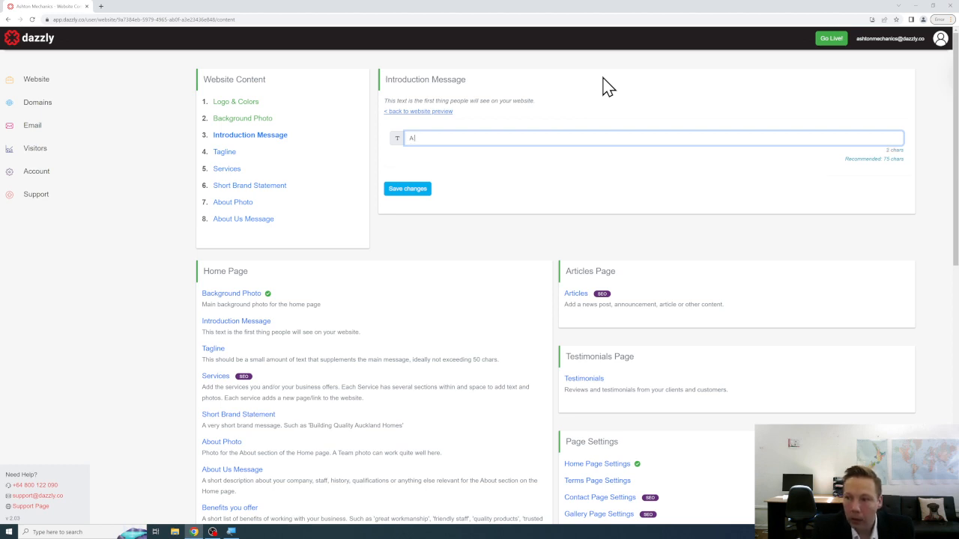
text(local friendly me)
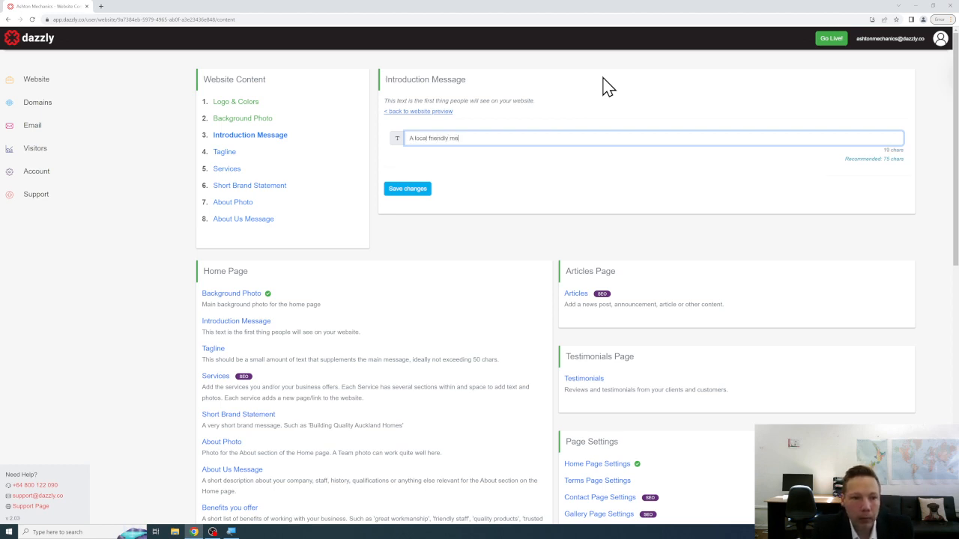
text(chanic works)
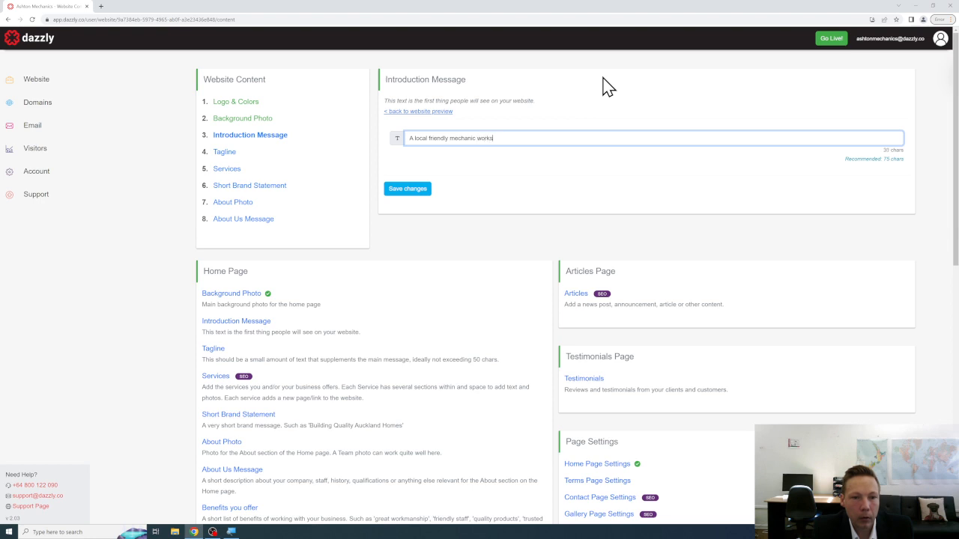
text(hop in Ashlon)
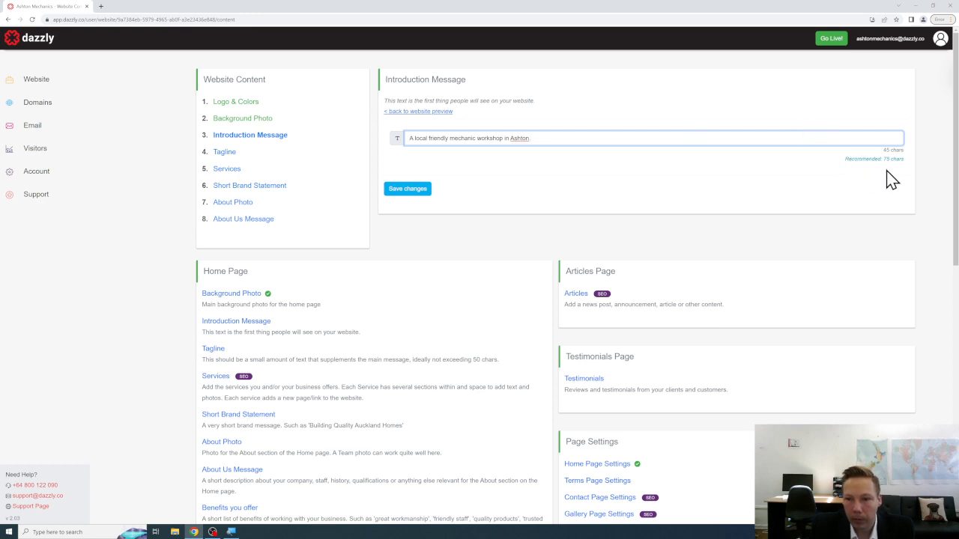
text(. For all your auto)
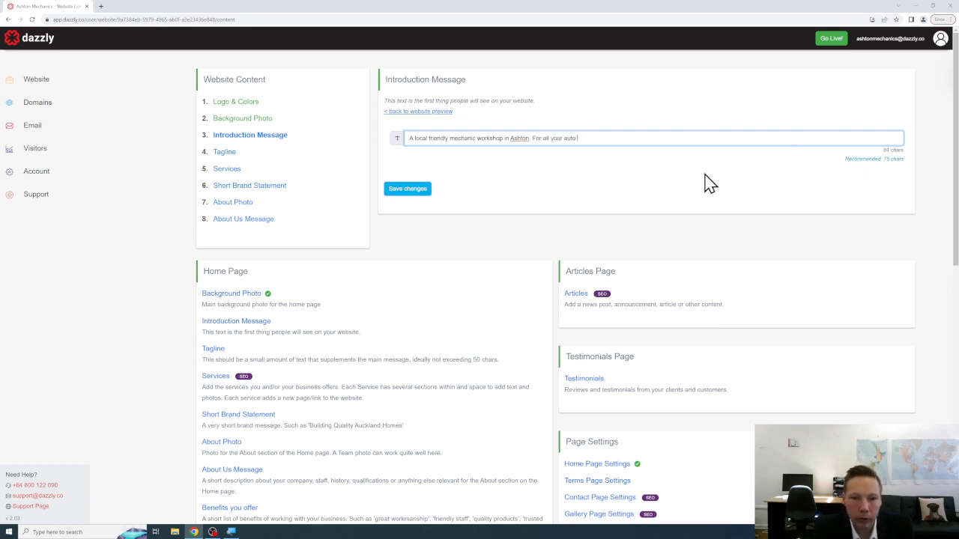
text( repair needs!)
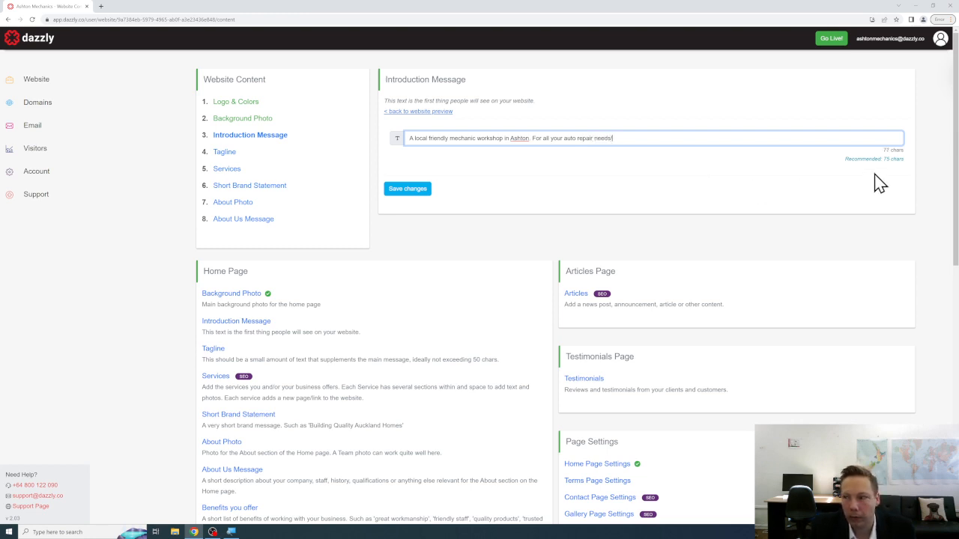
click(427, 192)
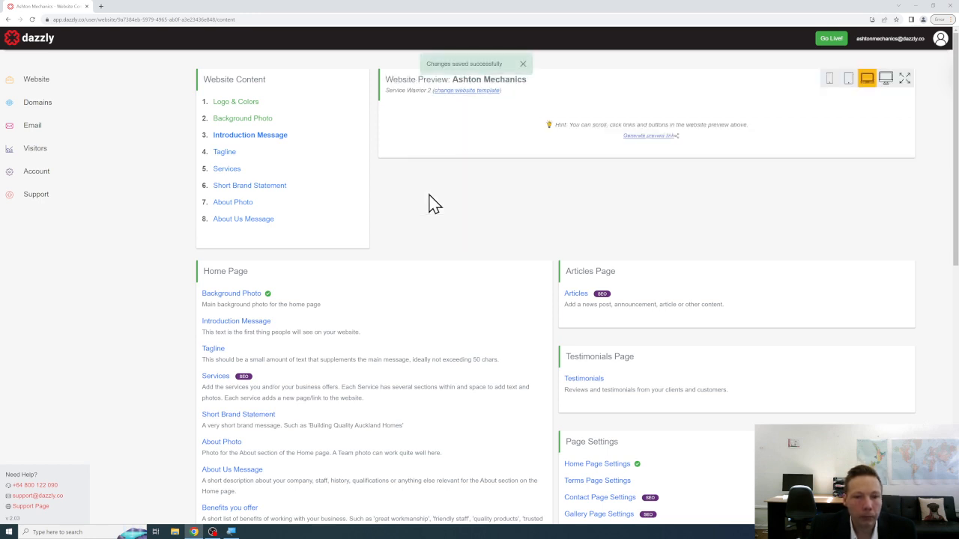
click(530, 66)
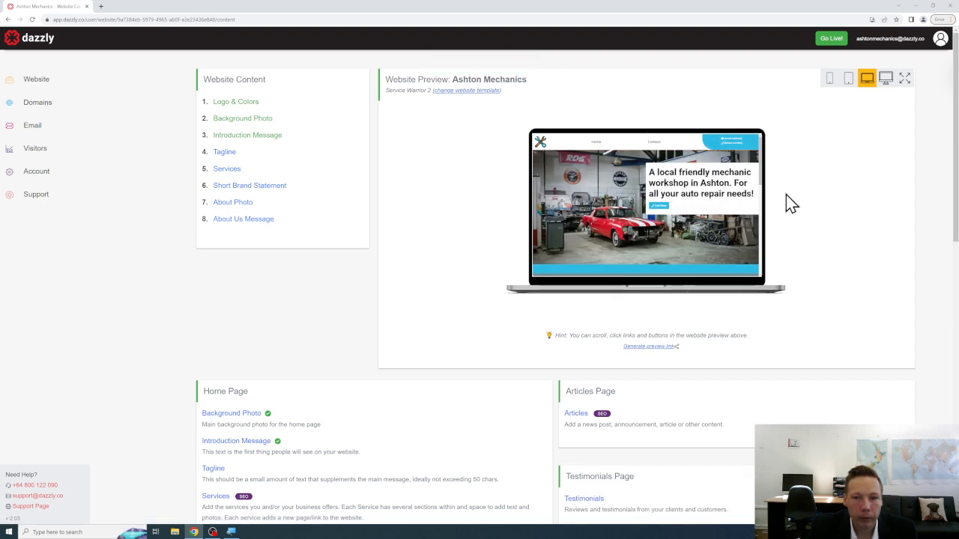
click(886, 82)
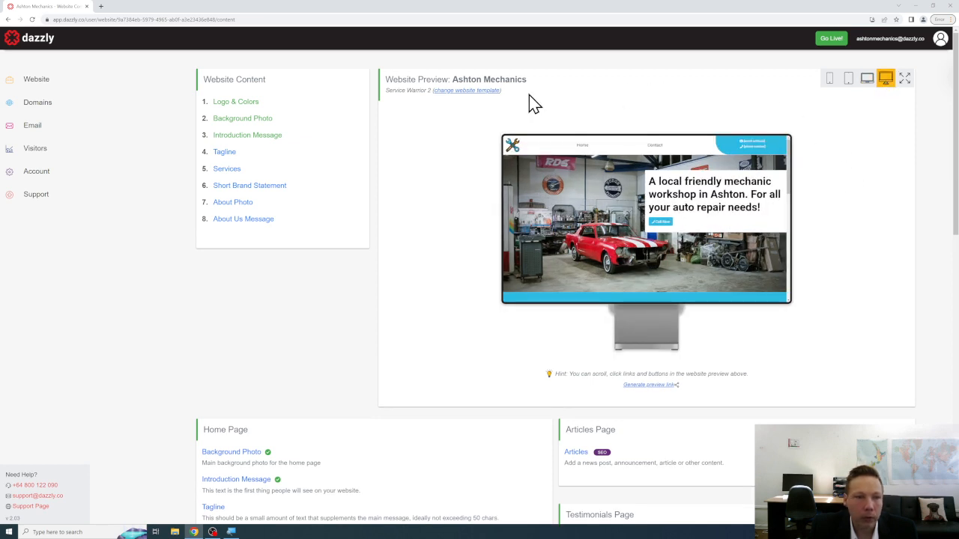
Enter the tagline 'Quality Auto Repairs For Your Vehicles!' in the Tagline editor.
click(228, 159)
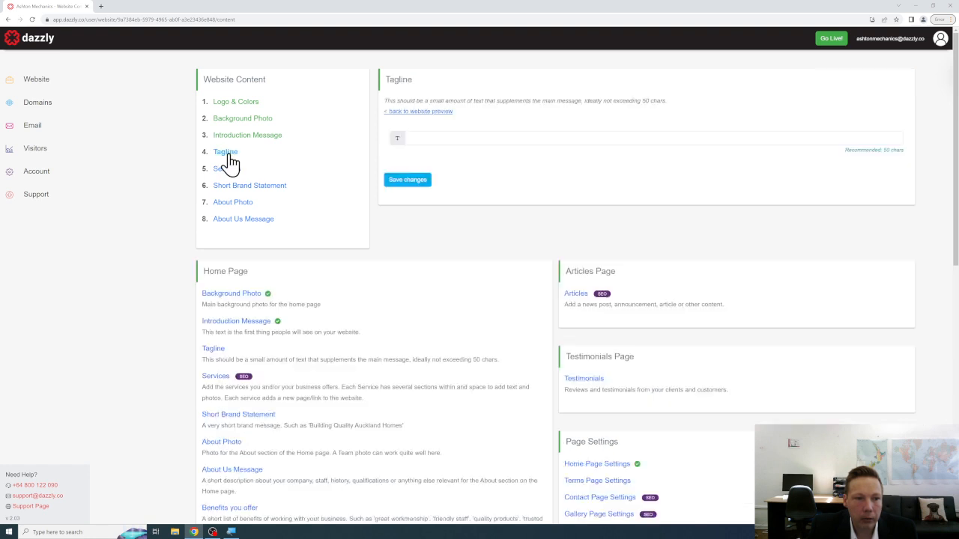
click(480, 138)
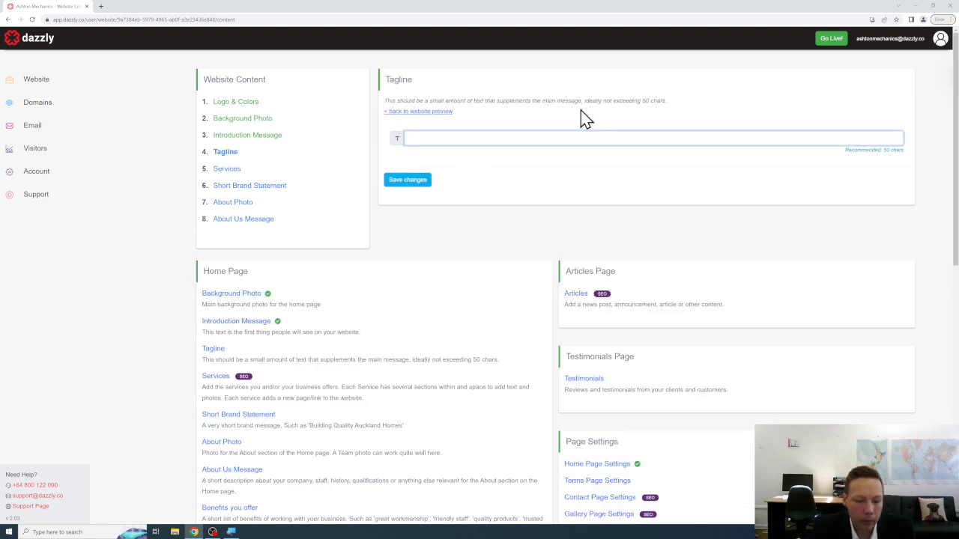
text(Qual)
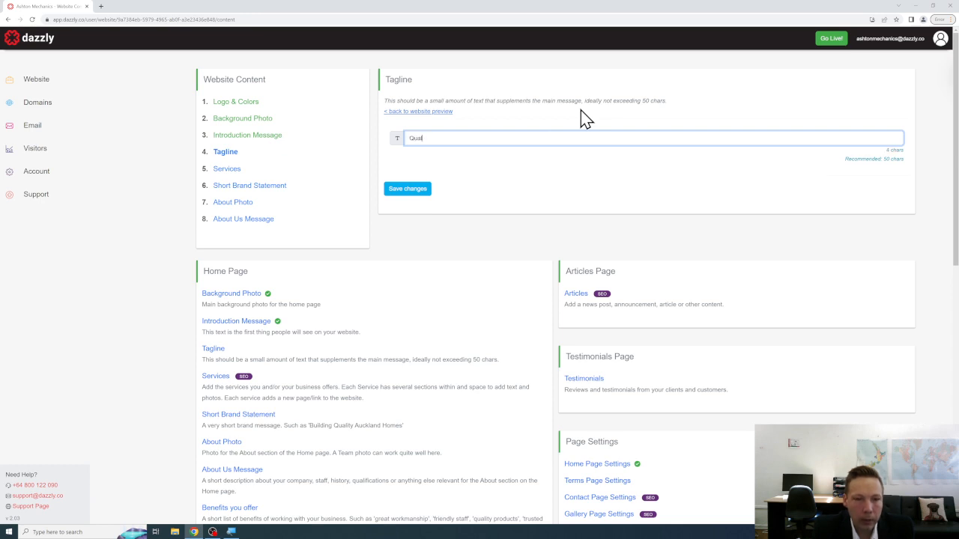
text(ity Auto Reap)
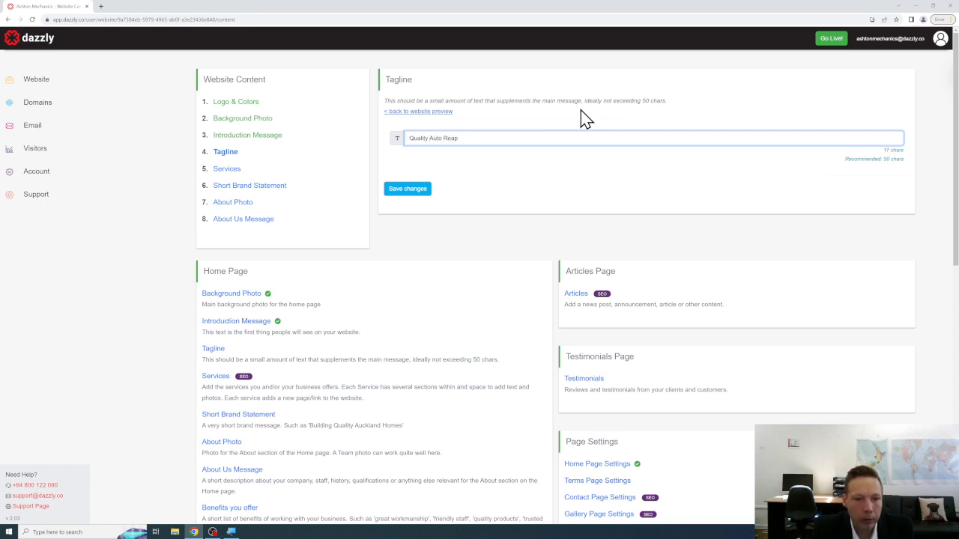
key(BackSpace)
key(BackSpace)
text(pairs)
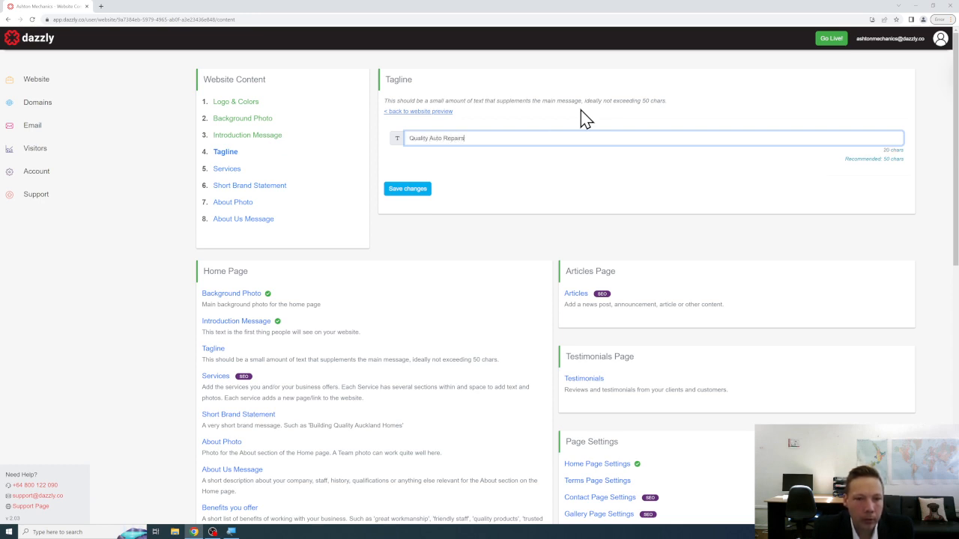
text( For Your )
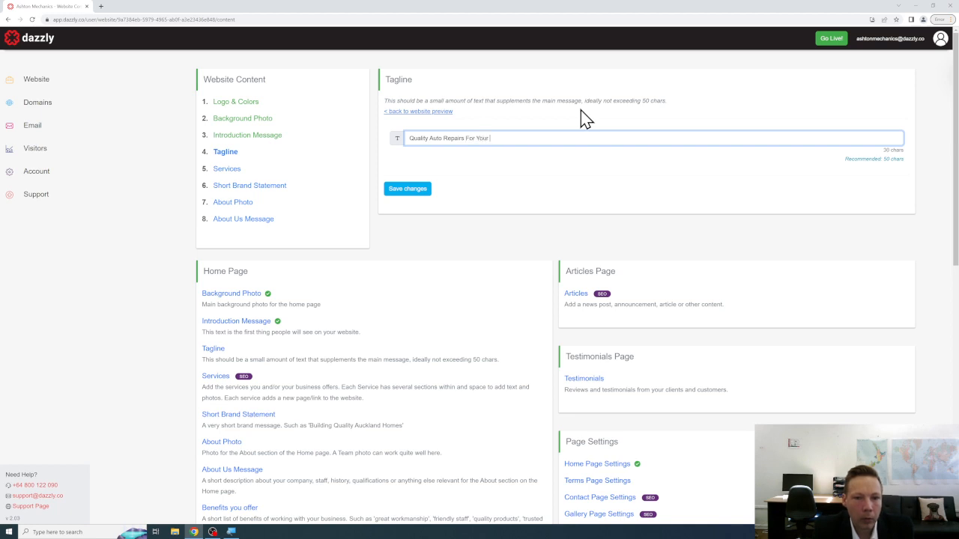
text(Vehicles!)
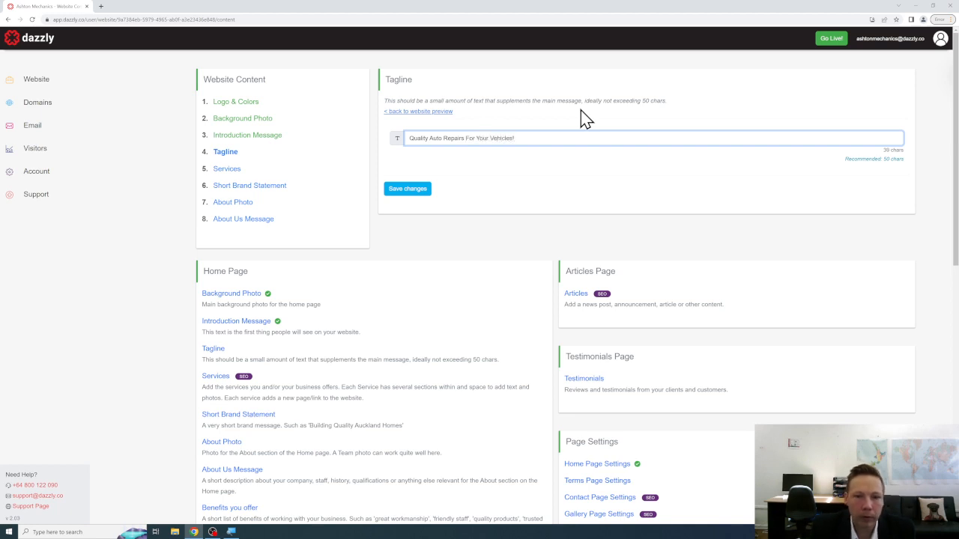
Save the tagline 'Quality Auto Repairs For Your Vehicles!' so it appears under the introduction.
click(424, 192)
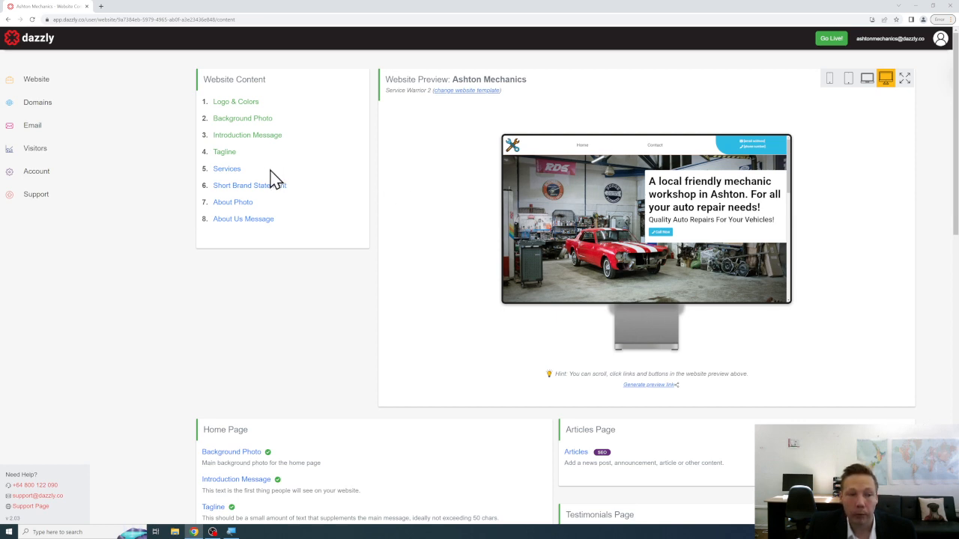
Add a new item under Services and give it the Service Title Servicing.
click(232, 170)
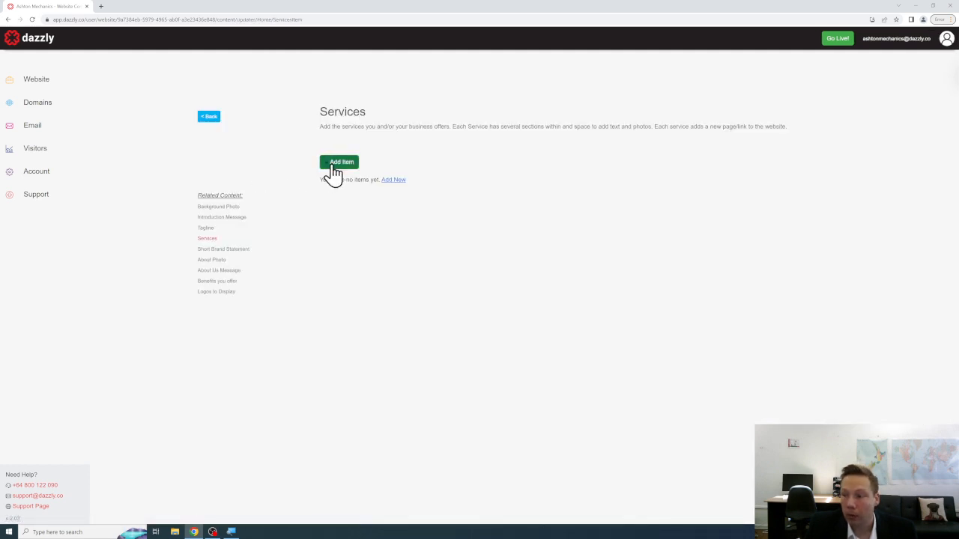
click(338, 163)
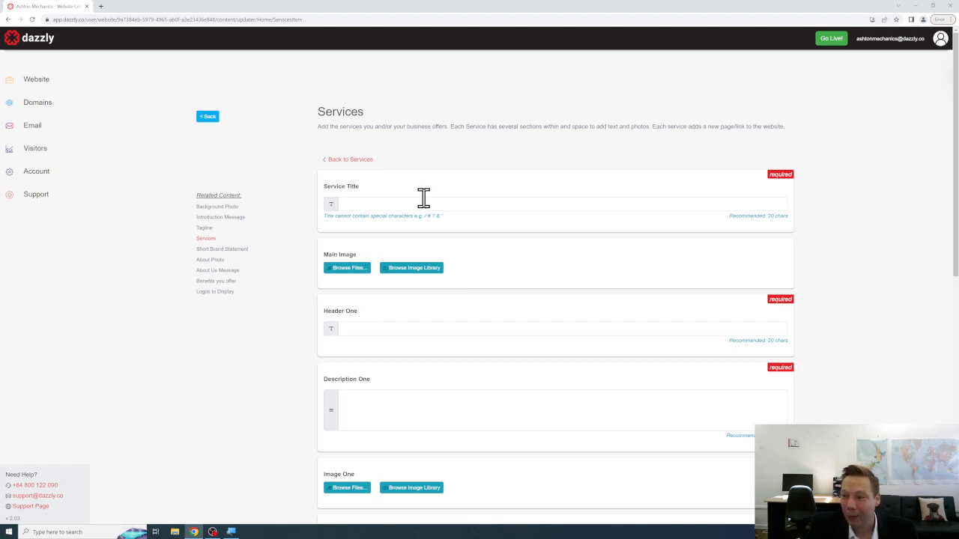
click(423, 200)
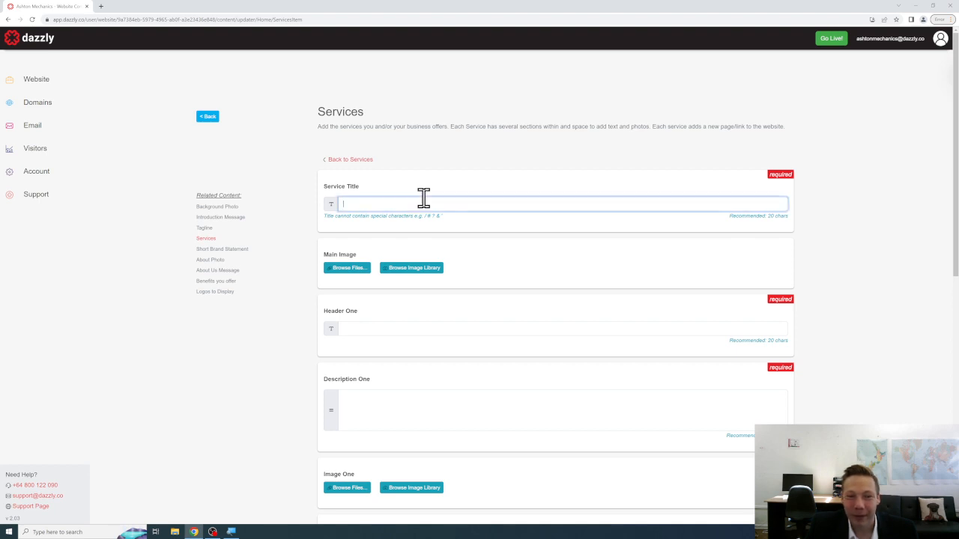
scroll(574, 155, down, 1)
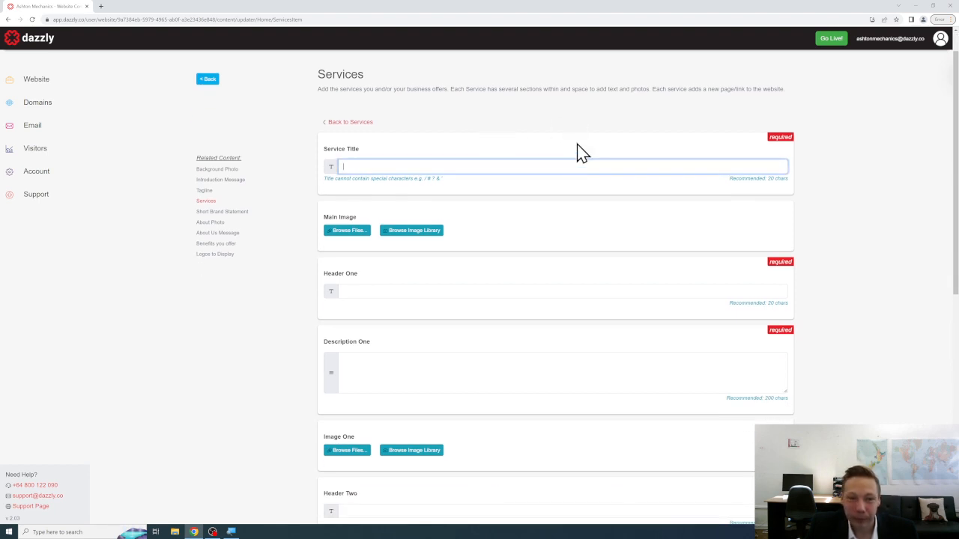
scroll(575, 152, up, 1)
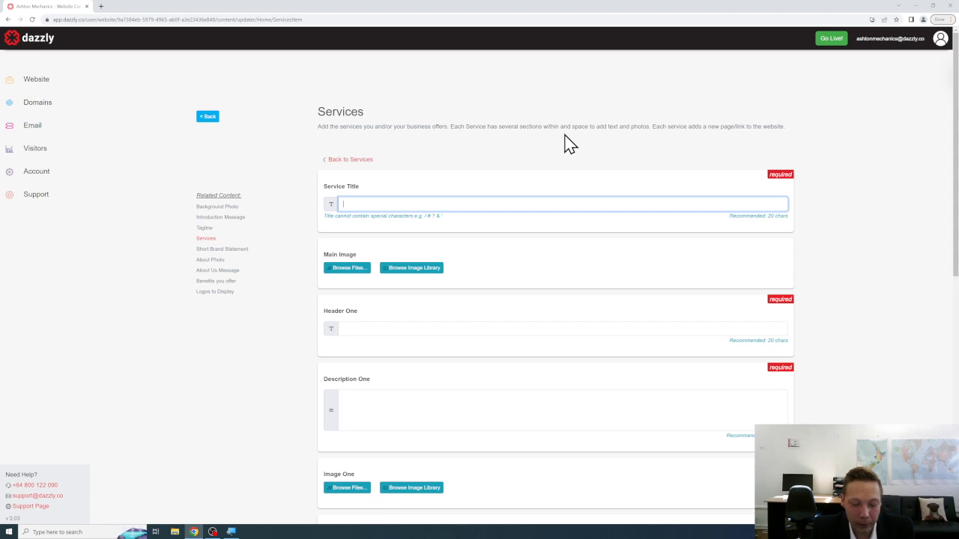
text(Serv)
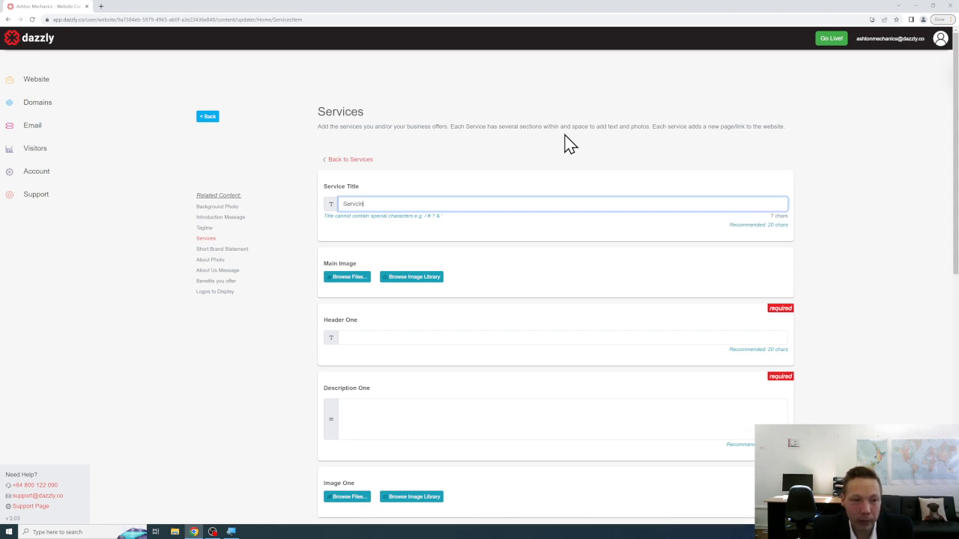
text(icing)
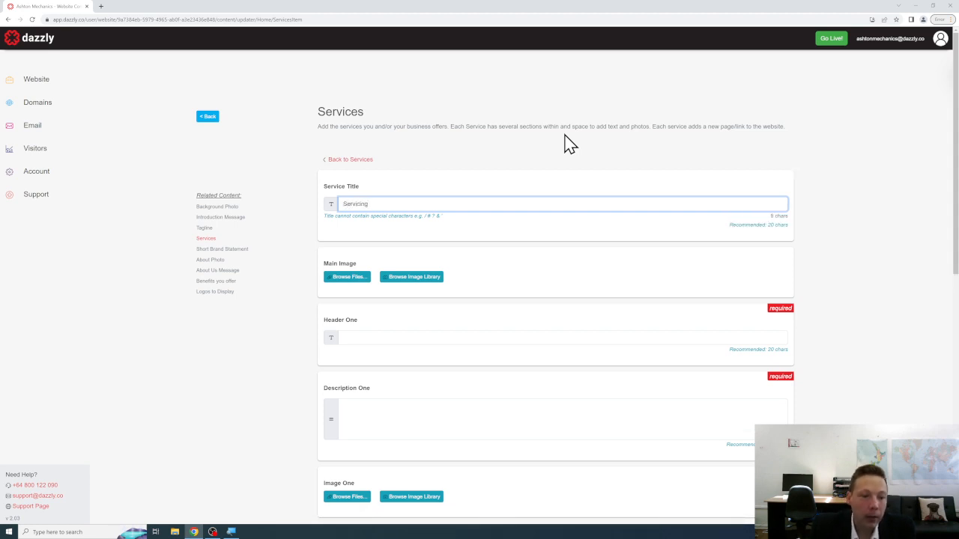
scroll(487, 157, down, 2)
click(506, 191)
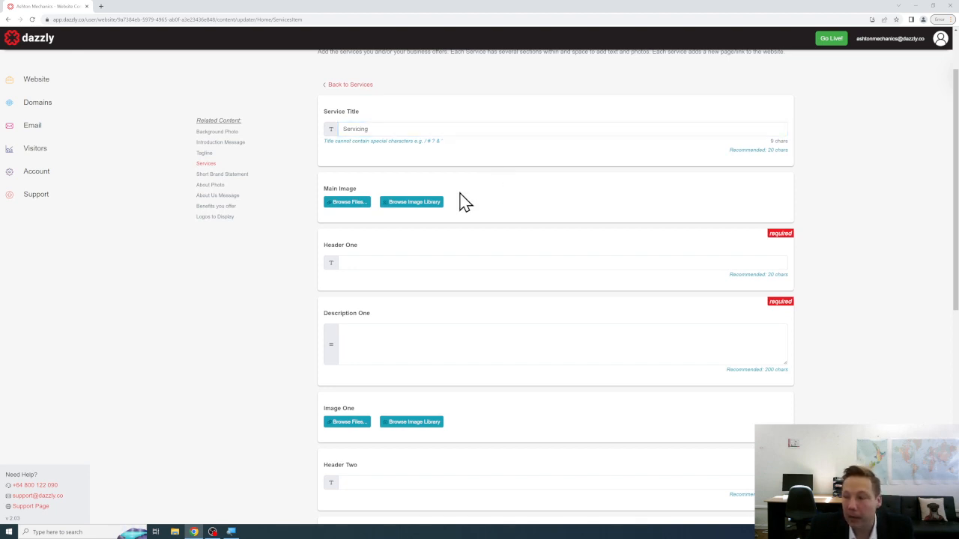
Upload servicing-1.jpg as the Servicing entry's main image.
click(359, 212)
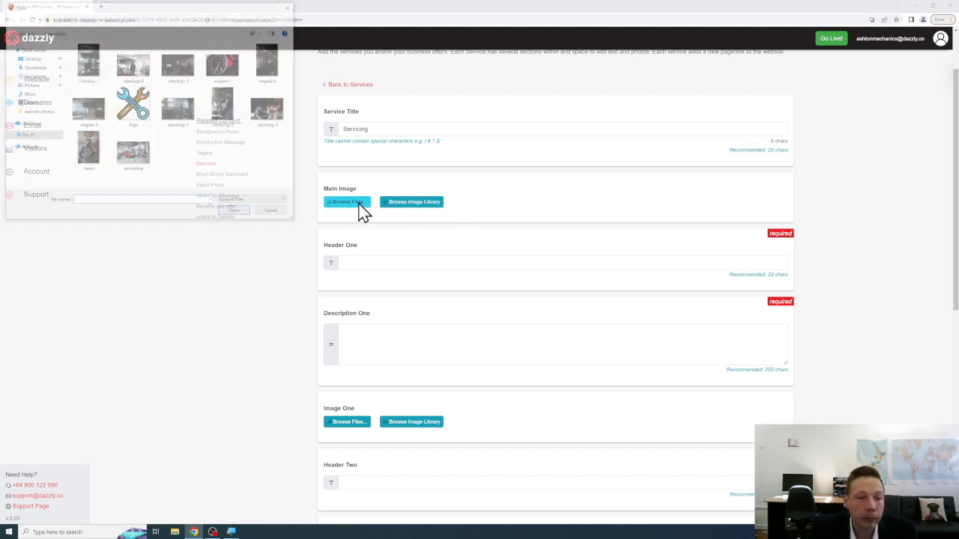
click(180, 124)
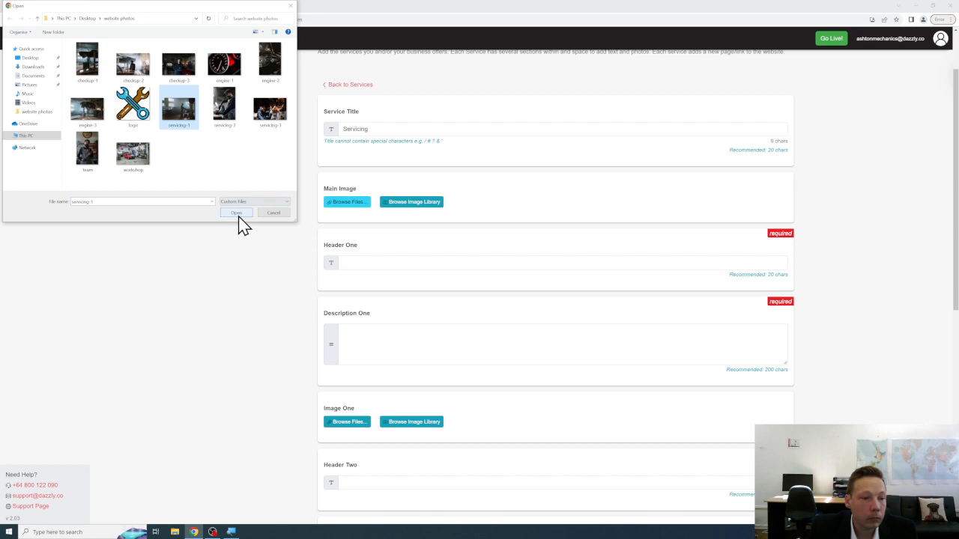
click(237, 213)
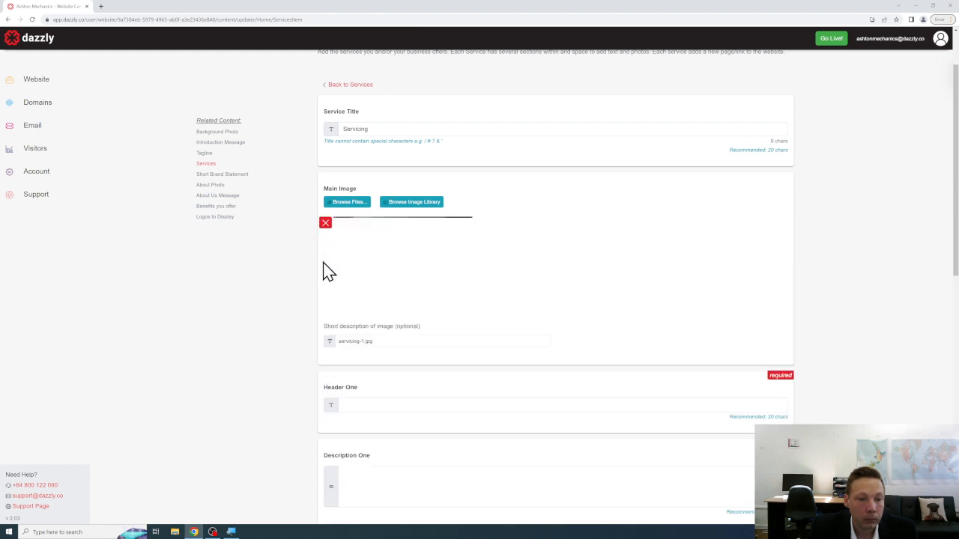
scroll(296, 276, down, 1)
scroll(297, 278, down, 2)
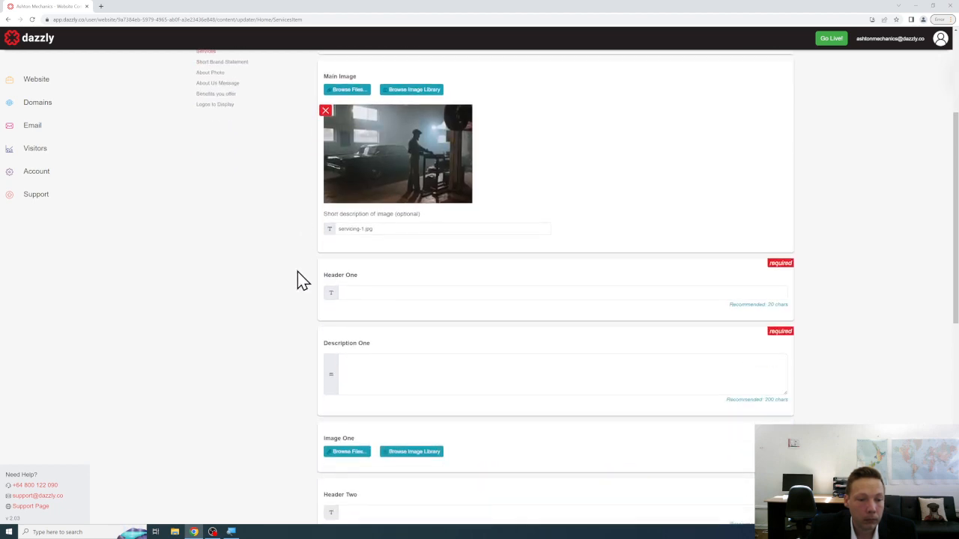
Set Header One to 'Car Servicing' and write Description One inviting overdue cars to the Ashton workshop.
click(372, 289)
text(Car)
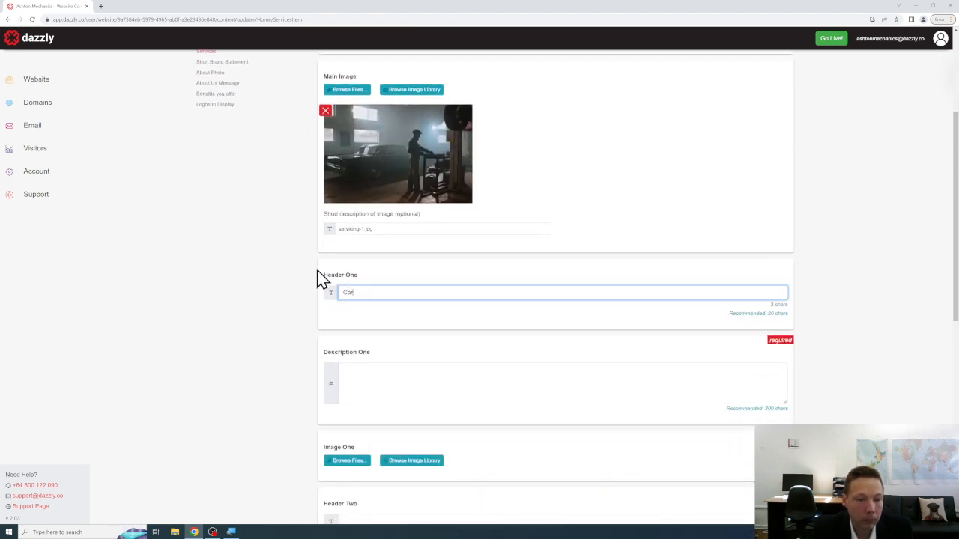
text( Servicing)
key(Tab)
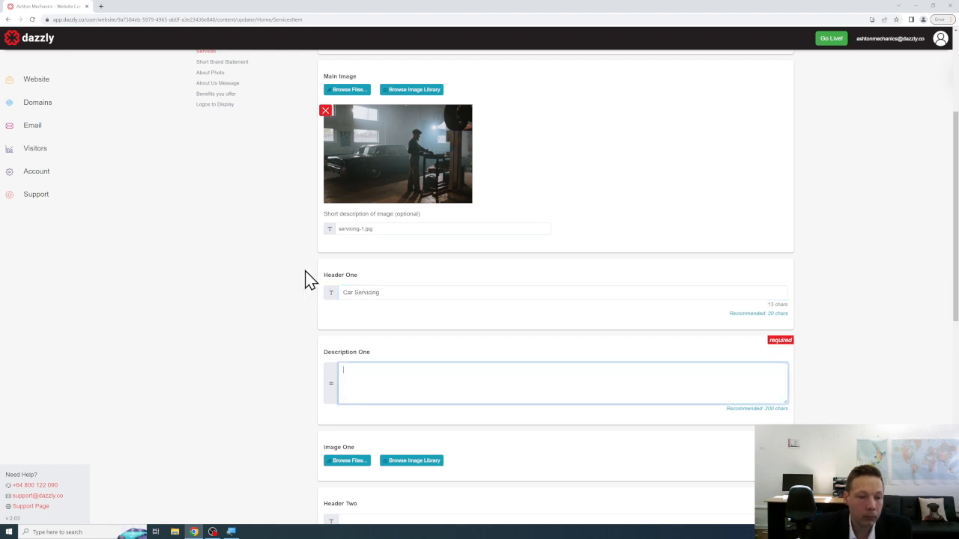
scroll(294, 282, down, 2)
text(Is your )
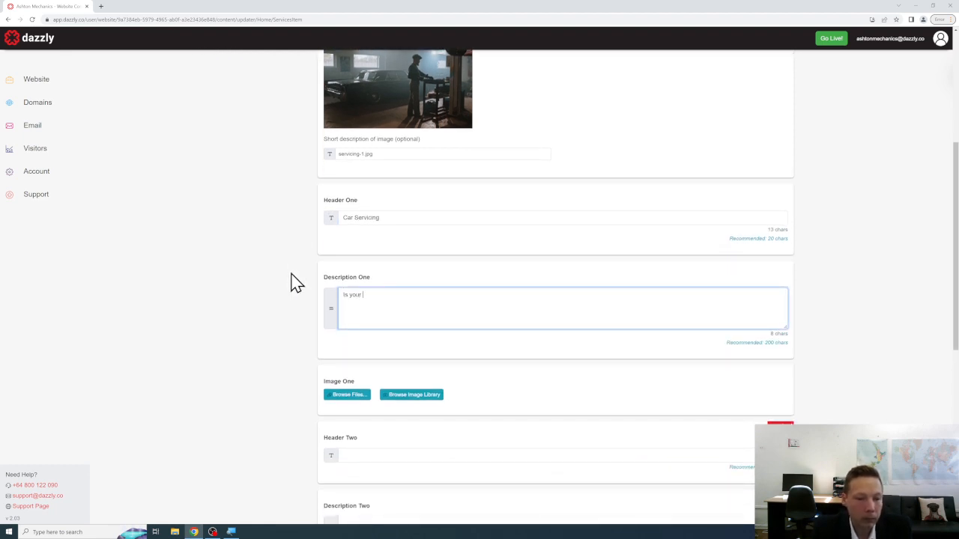
text(car overdue to be serv)
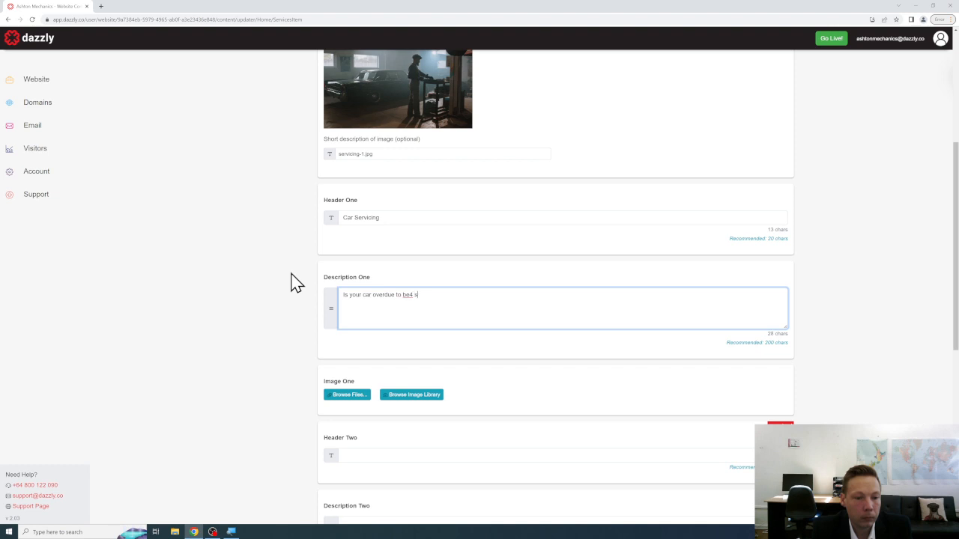
text(iced? Pop in to our friendly)
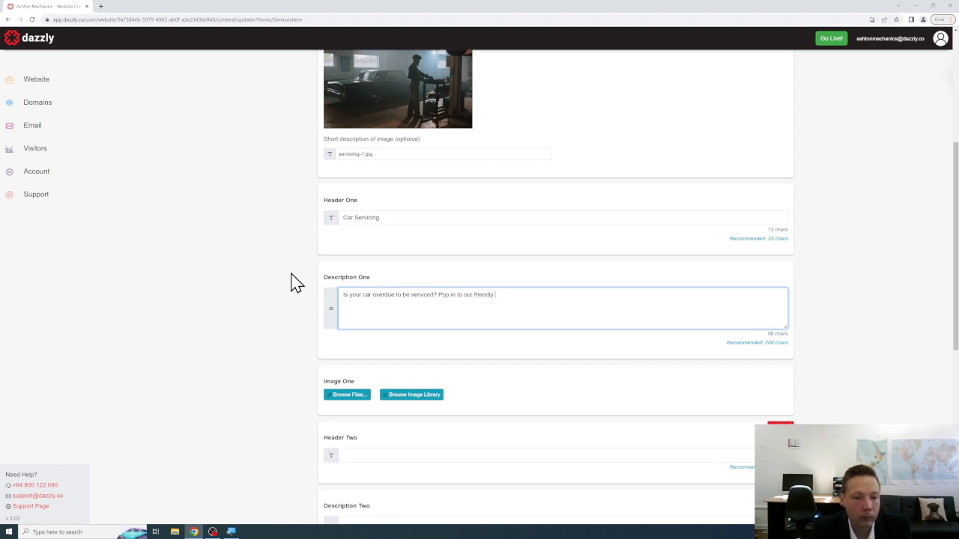
text( mechanic workshop in )
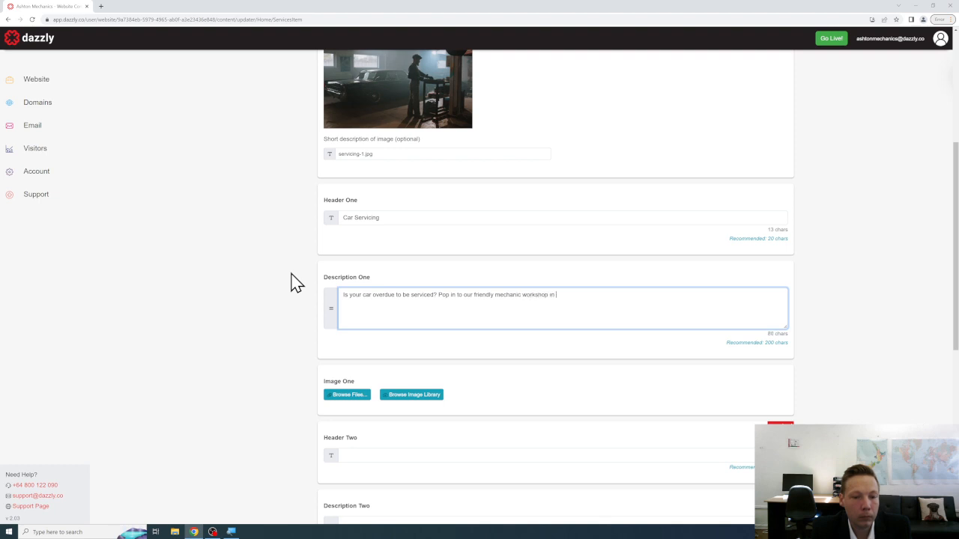
text(Ashton and we can take a )
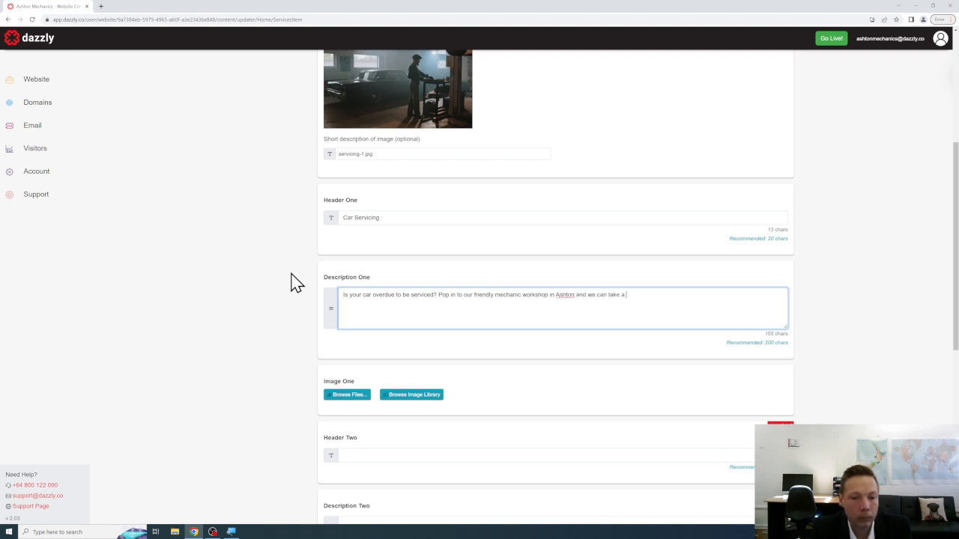
text(look and assist you  We help many families and )
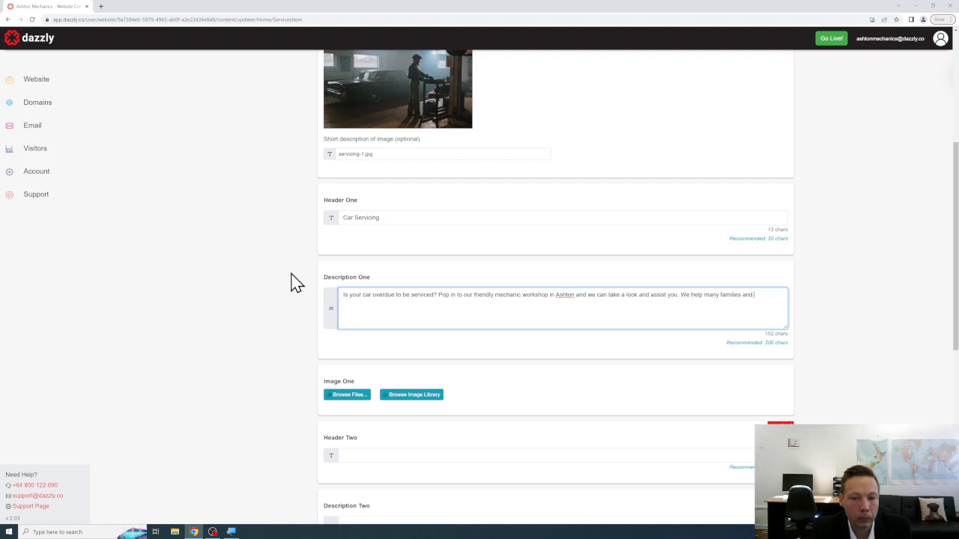
text(small businesses with their vehicle servic)
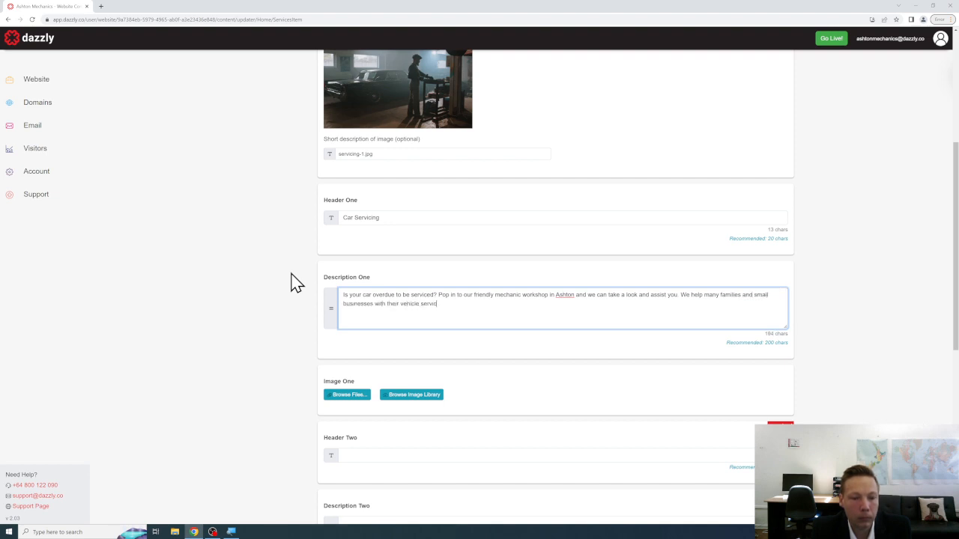
text(ing.)
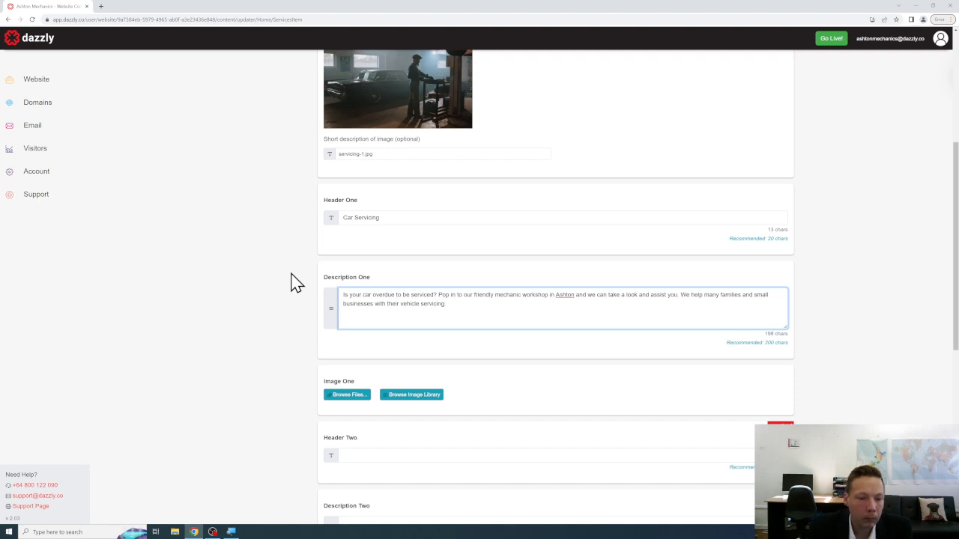
scroll(294, 289, down, 1)
Upload servicing-1.jpg as the Image One photo.
click(327, 321)
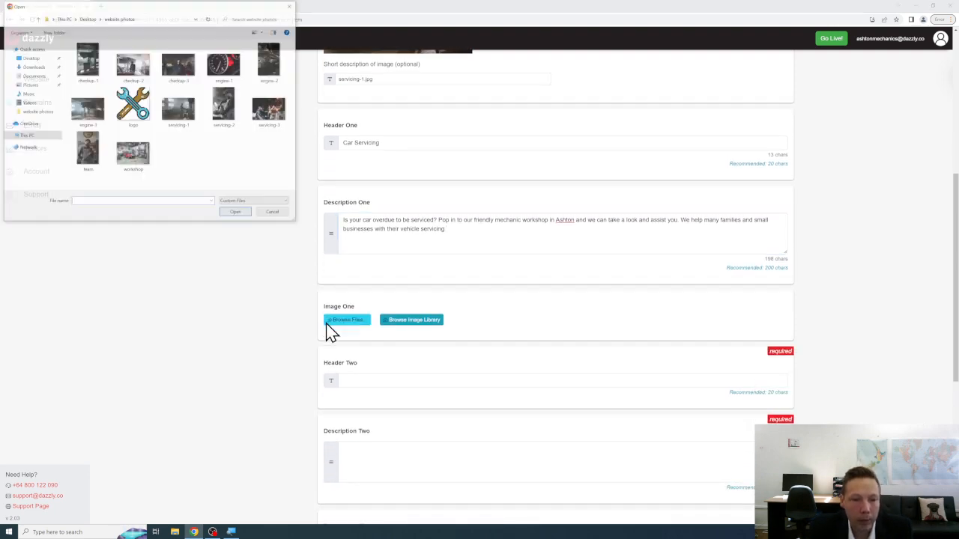
click(179, 108)
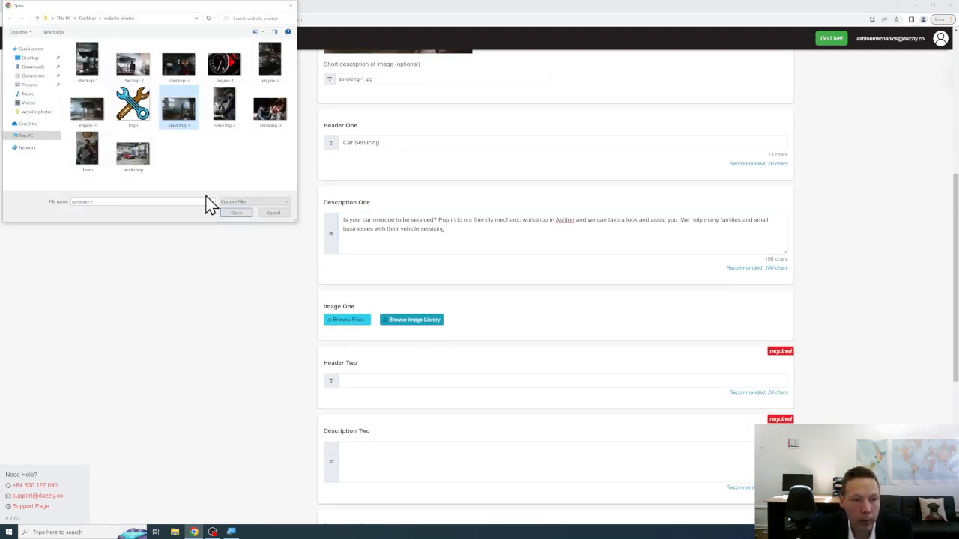
click(237, 214)
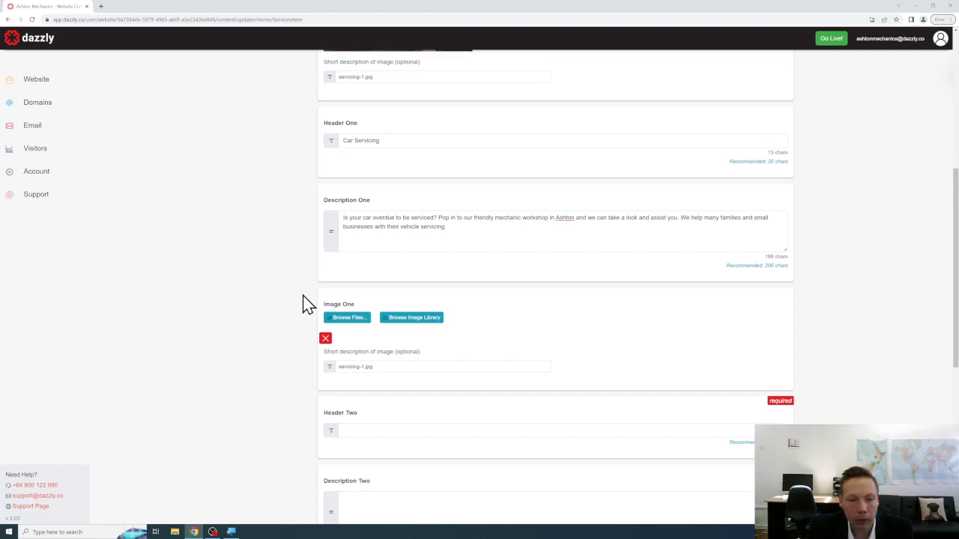
Set Header Two to 'Previous Servicing' and write a Description Two inviting unsure owners to call or visit.
scroll(303, 295, down, 3)
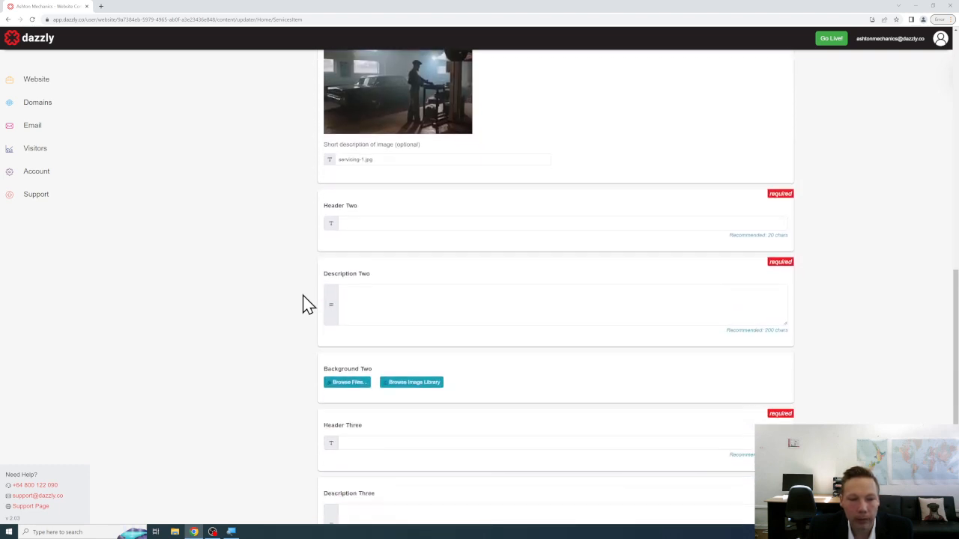
click(363, 185)
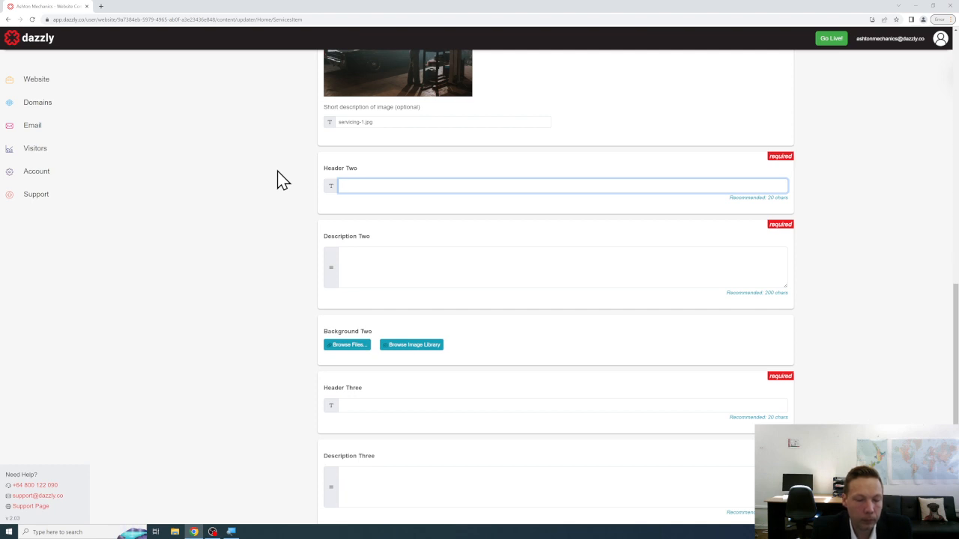
text(Unsure when)
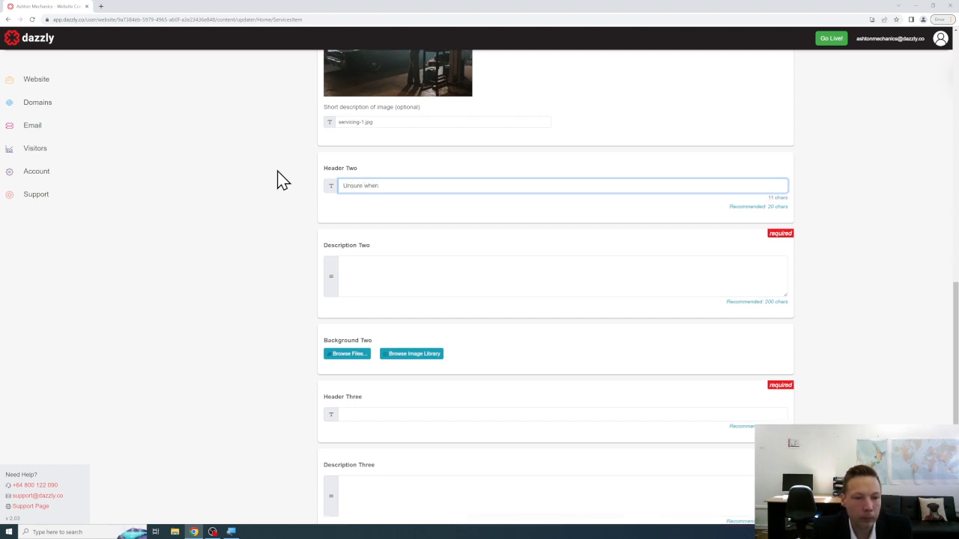
key(ctrl+a)
key(BackSpace)
text(Prev)
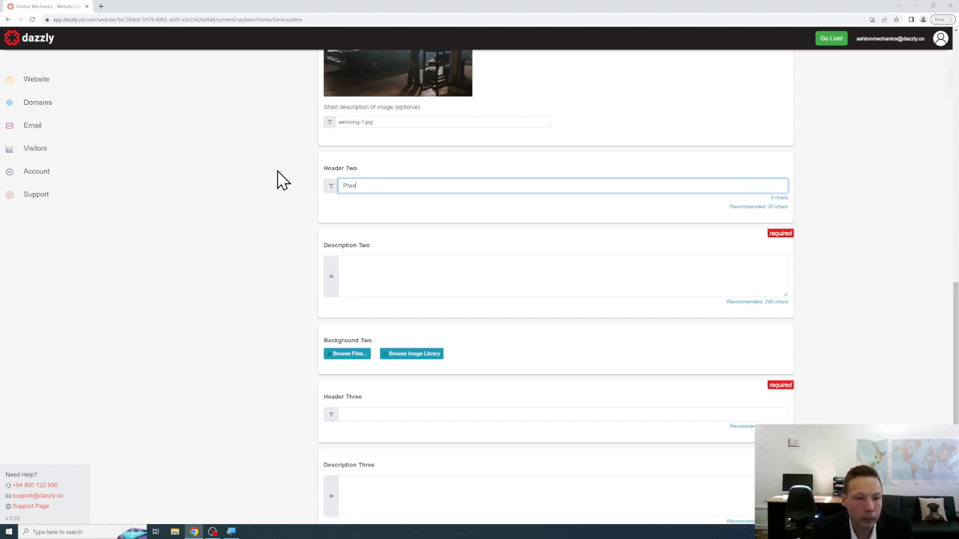
text(ious Servicing)
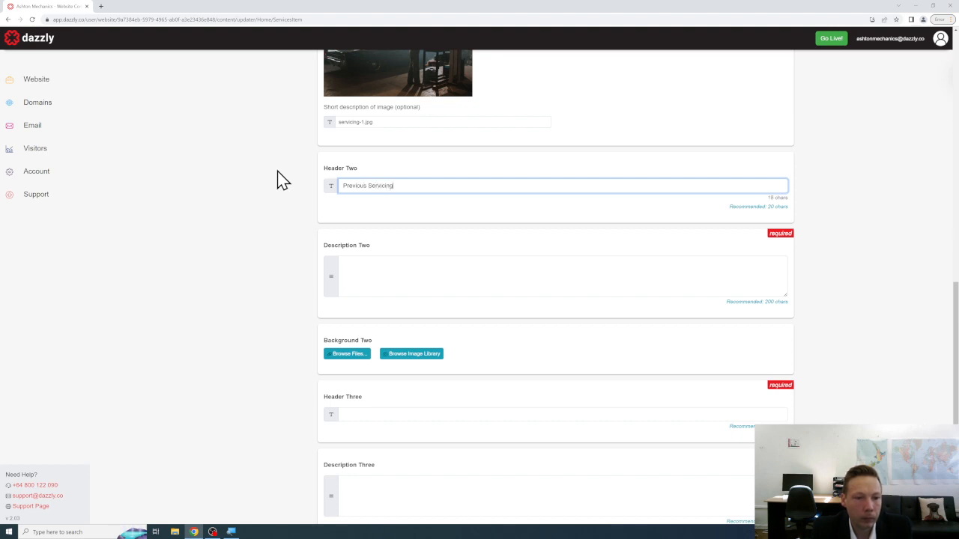
key(Tab)
text(Unsure when )
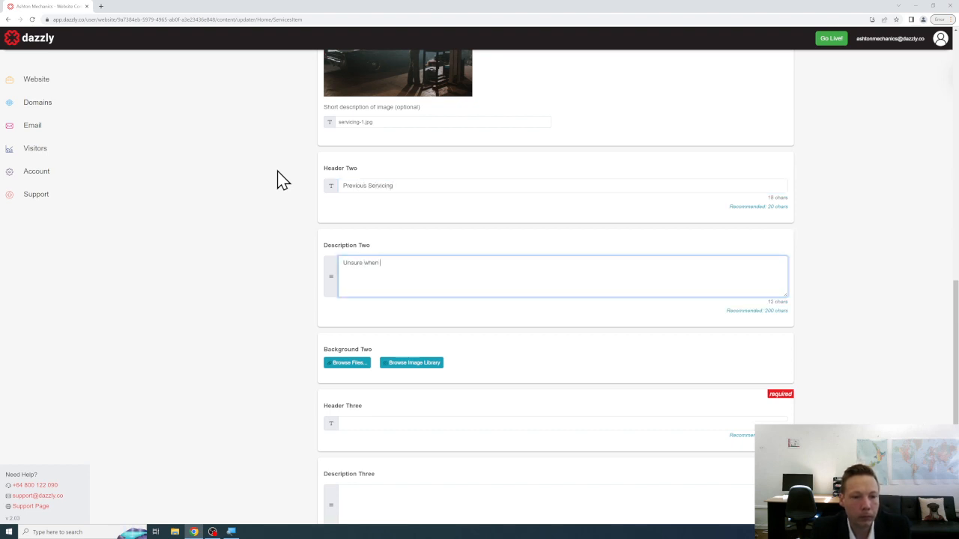
text(your vehicle )
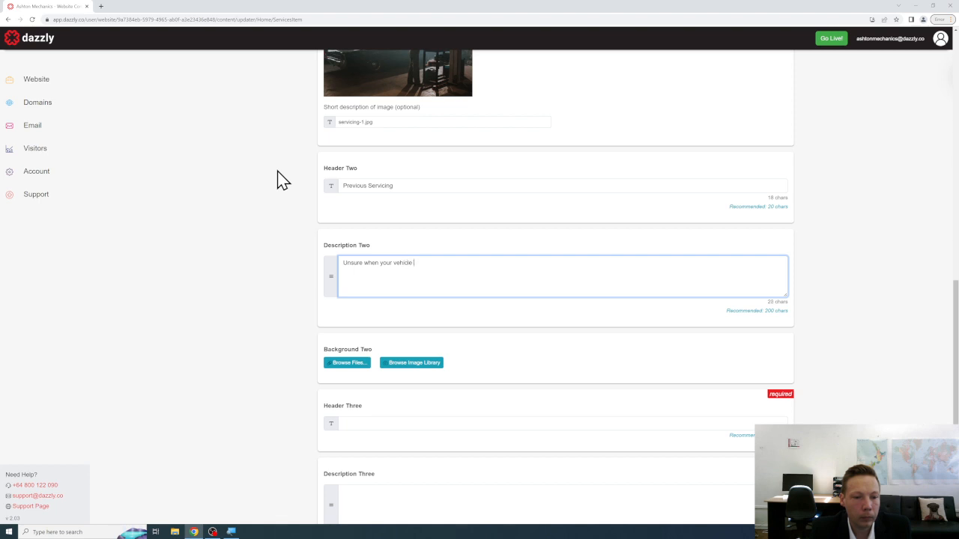
text(last had a service or m)
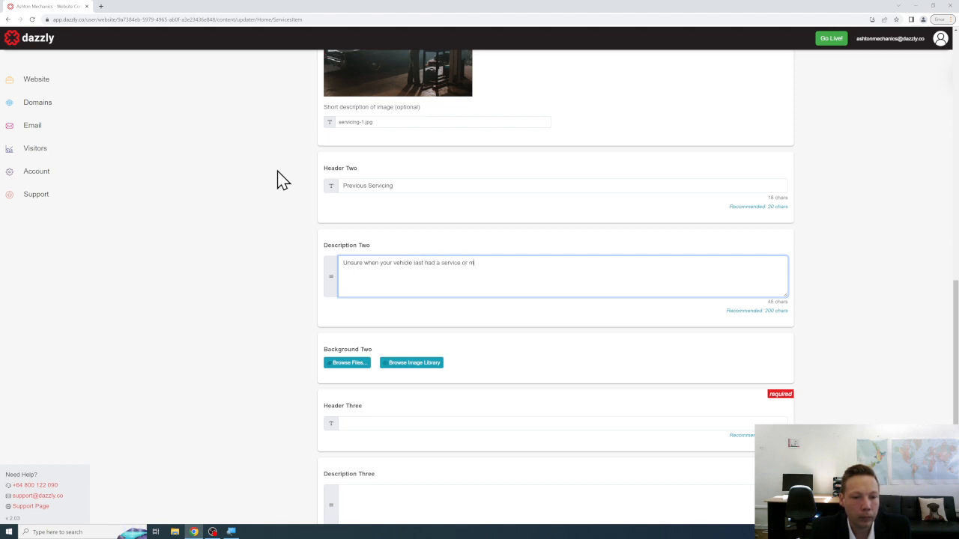
text(aintenance check? )
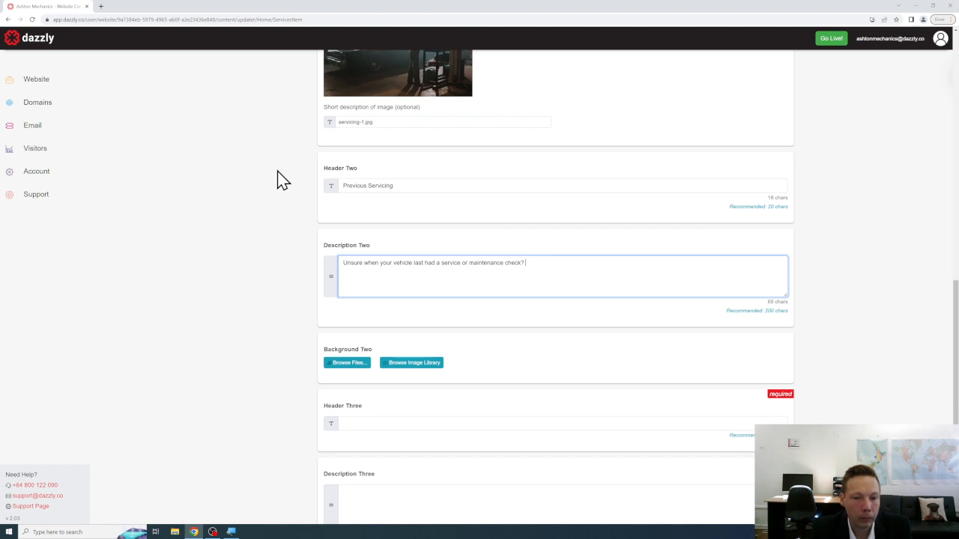
text(Worro  not worry. Simply )
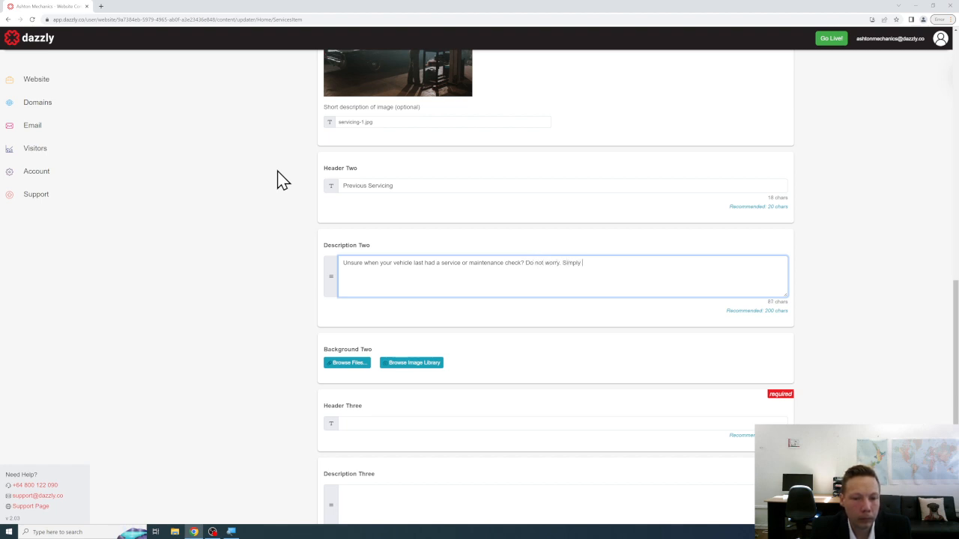
text(give us a call, or vb)
text(ing the vehicle in toto our workshop, and we can)
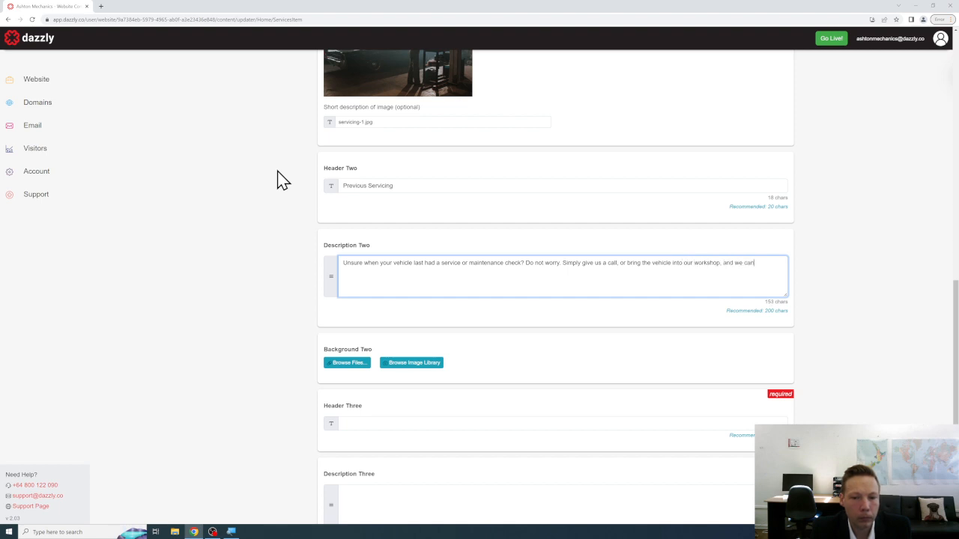
text( take and look and assist you with any o)
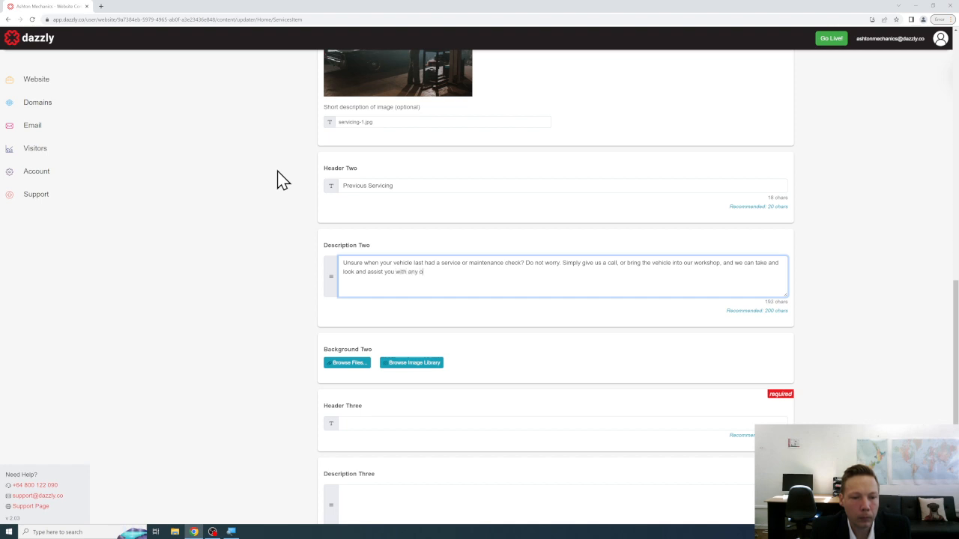
text(verdue items)
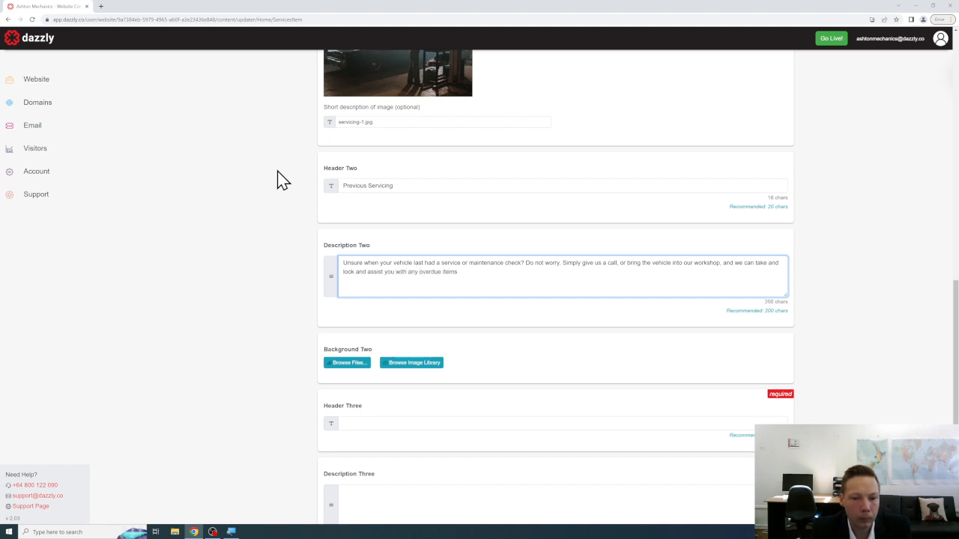
scroll(278, 179, down, 2)
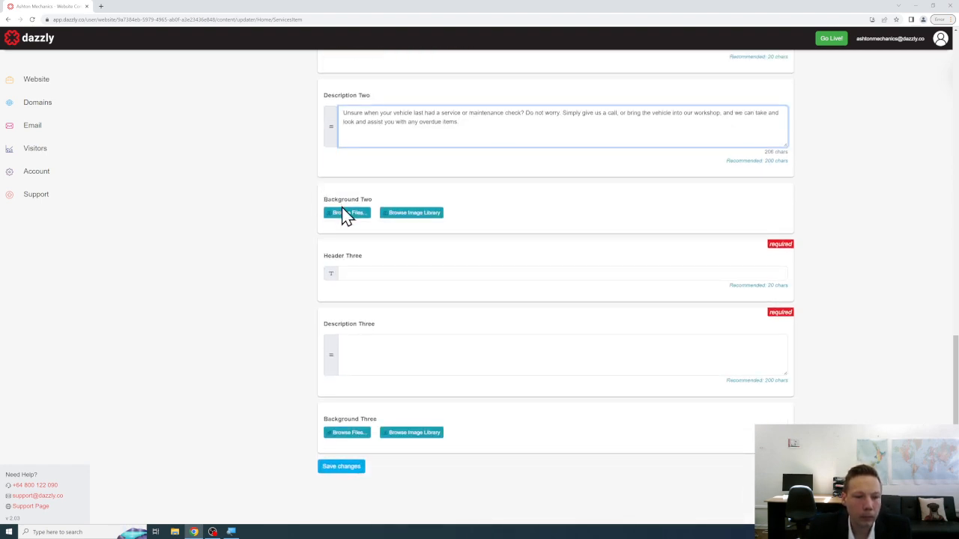
Upload servicing-2.jpg as Background Two and begin Header Three with 'Contact'.
click(345, 213)
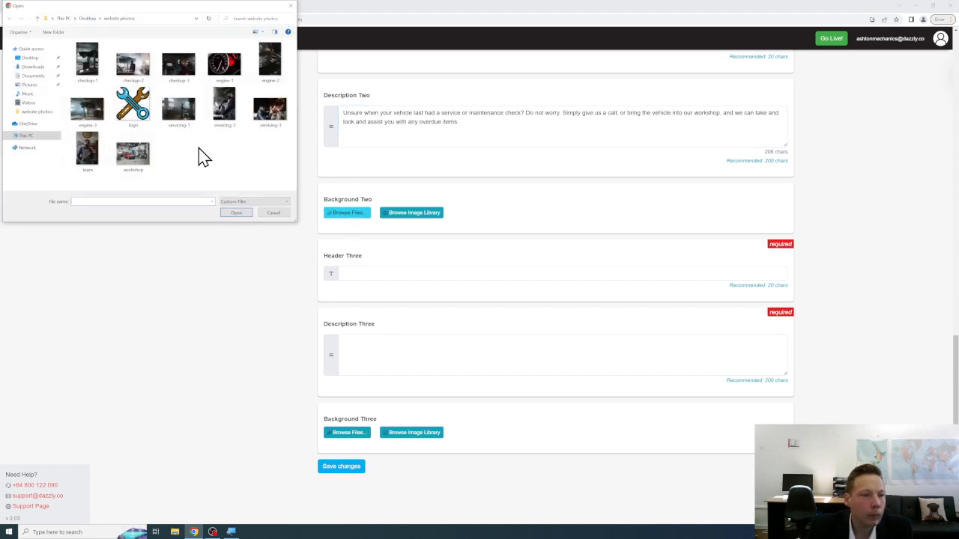
click(226, 114)
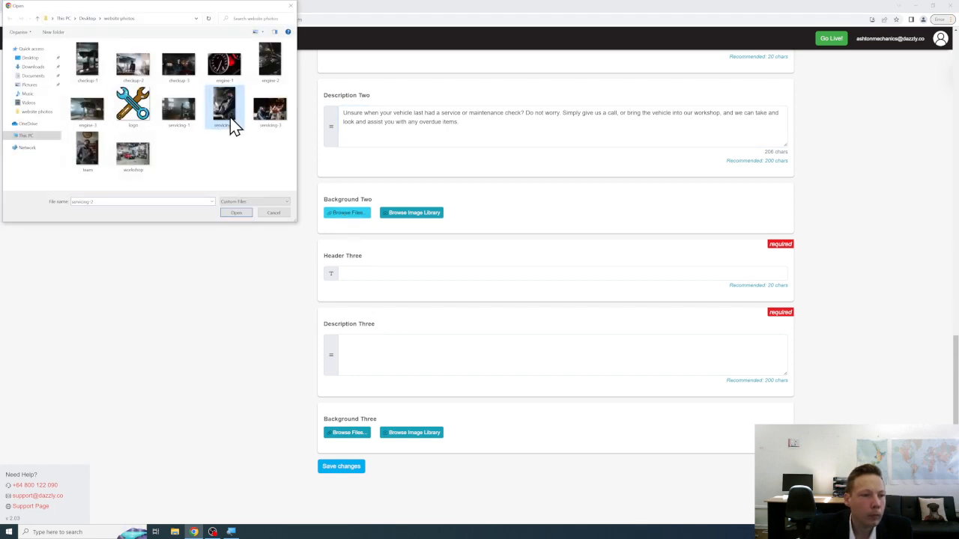
click(237, 213)
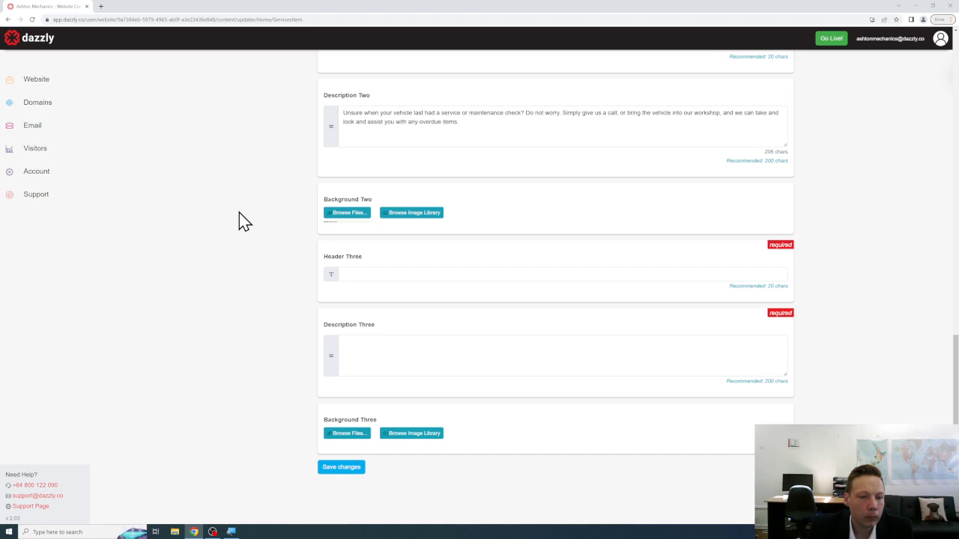
click(381, 275)
text(Co)
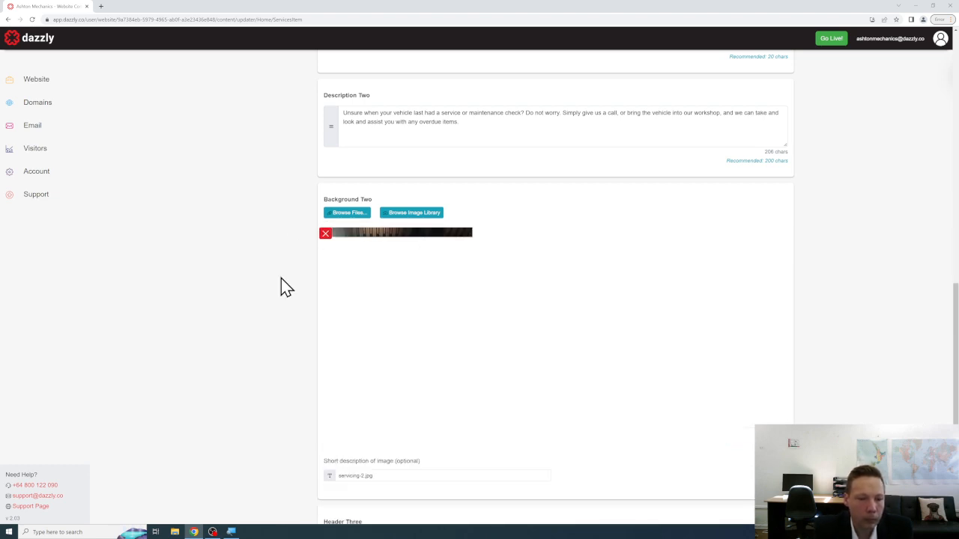
text(ntact)
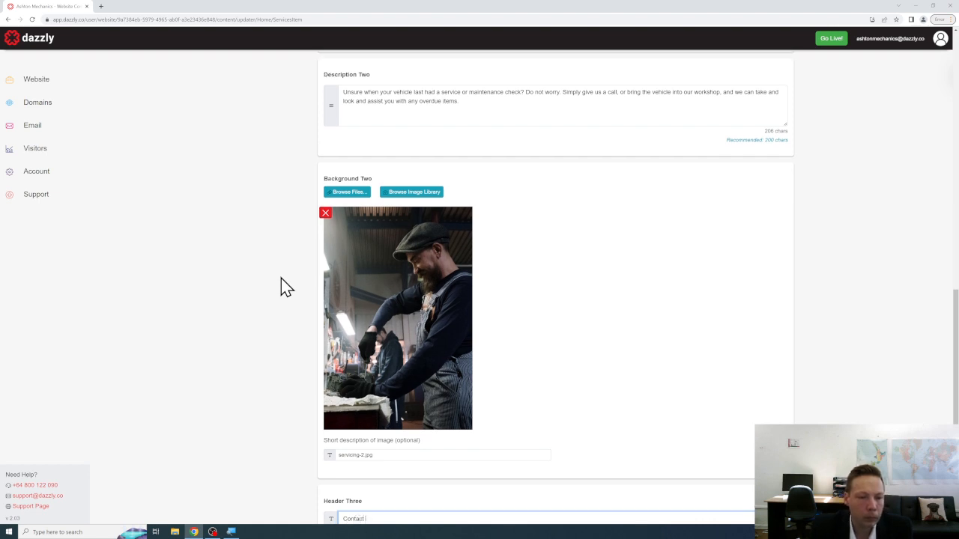
Finish Header Three as 'Contact Us' and write Description Three about oil changes, brake pads and calling in.
scroll(287, 287, down, 3)
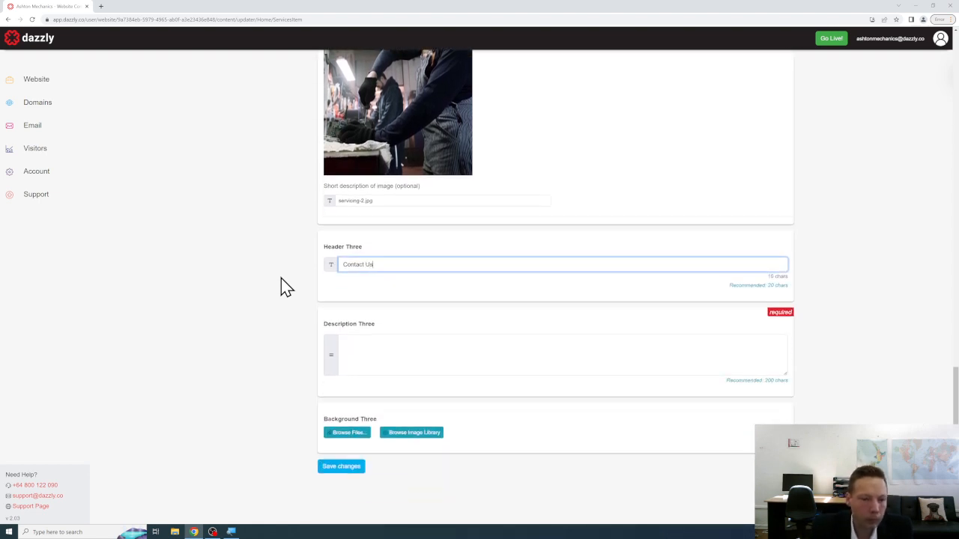
text(Us)
click(435, 341)
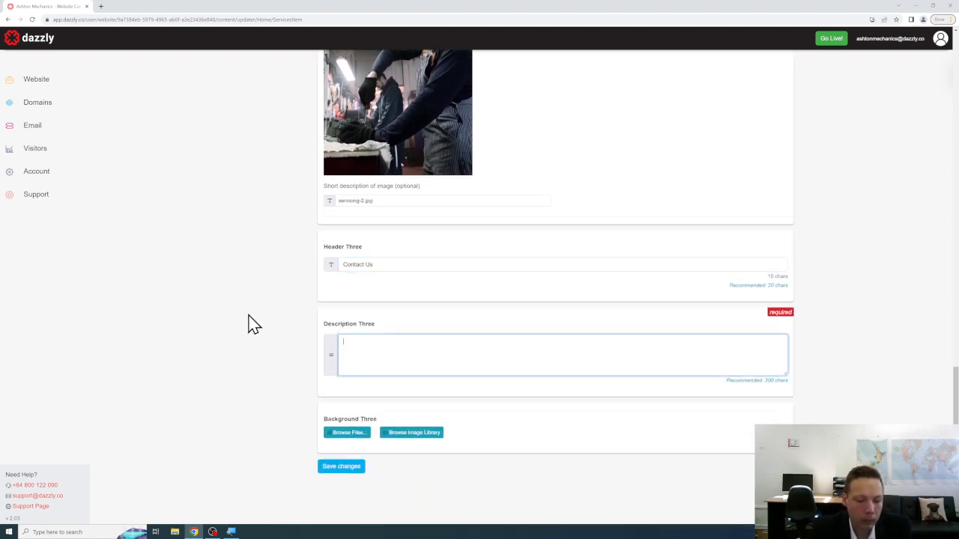
text(Whe)
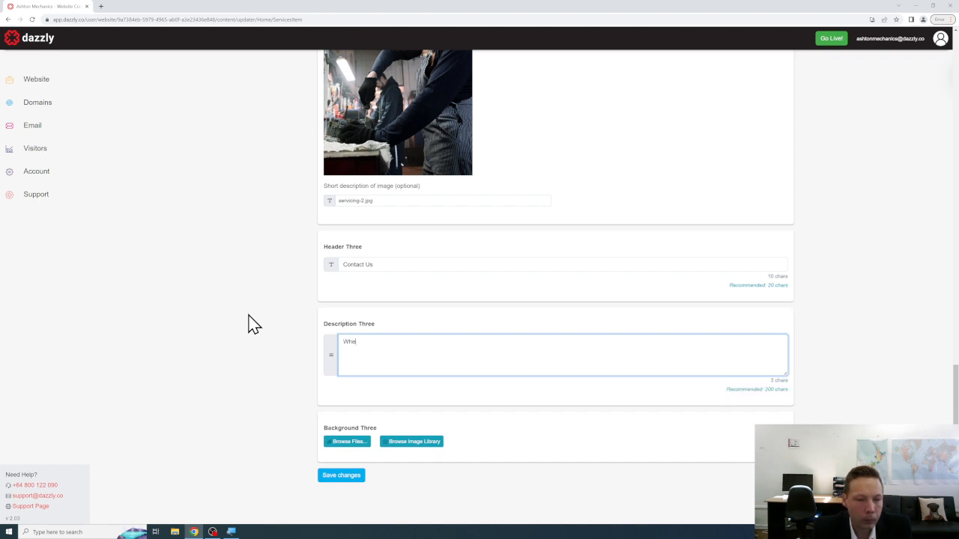
text(ther its a )
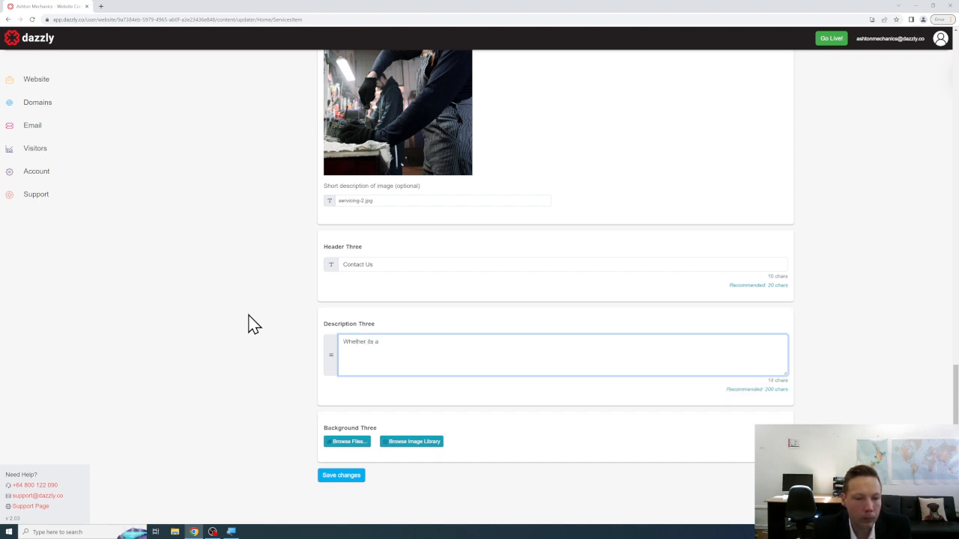
text(small oil change, or repairing)
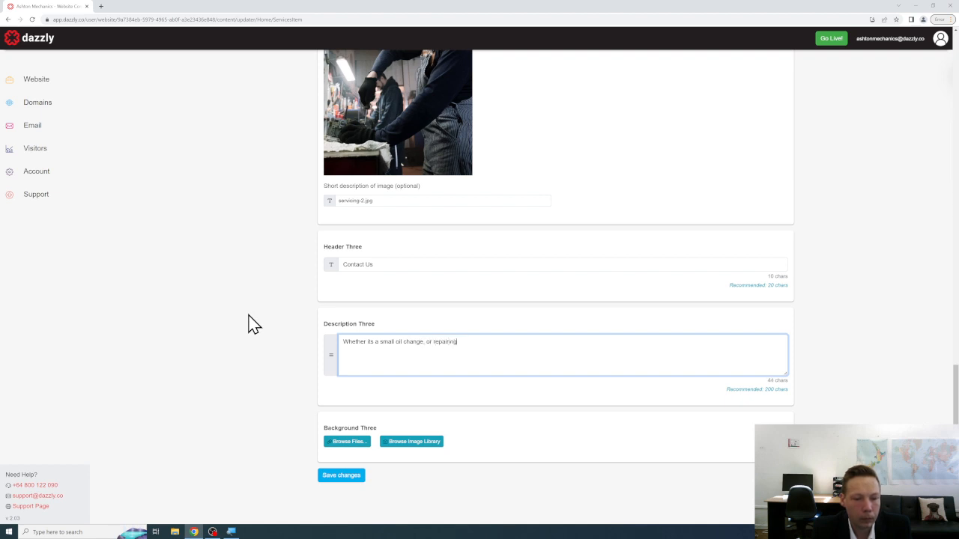
text(/replacing your break)
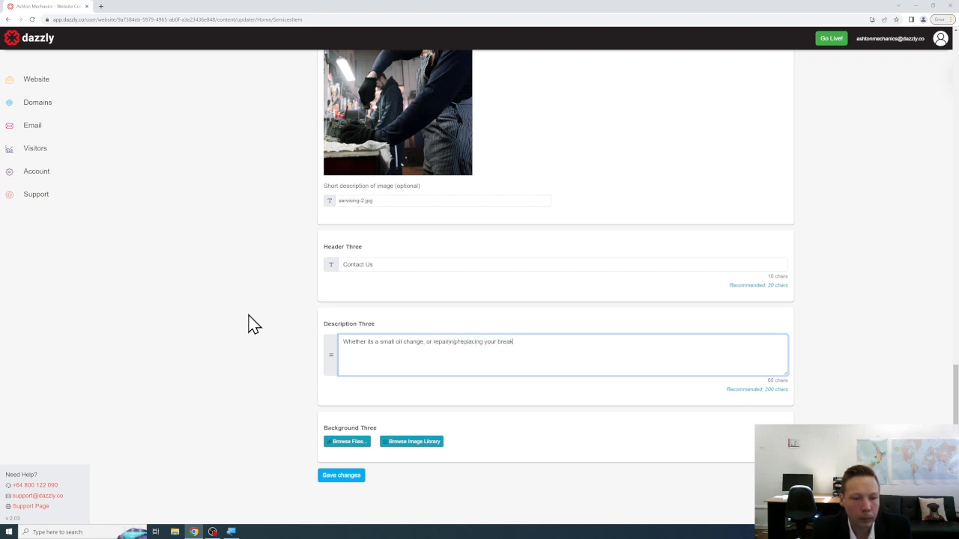
text( pads )
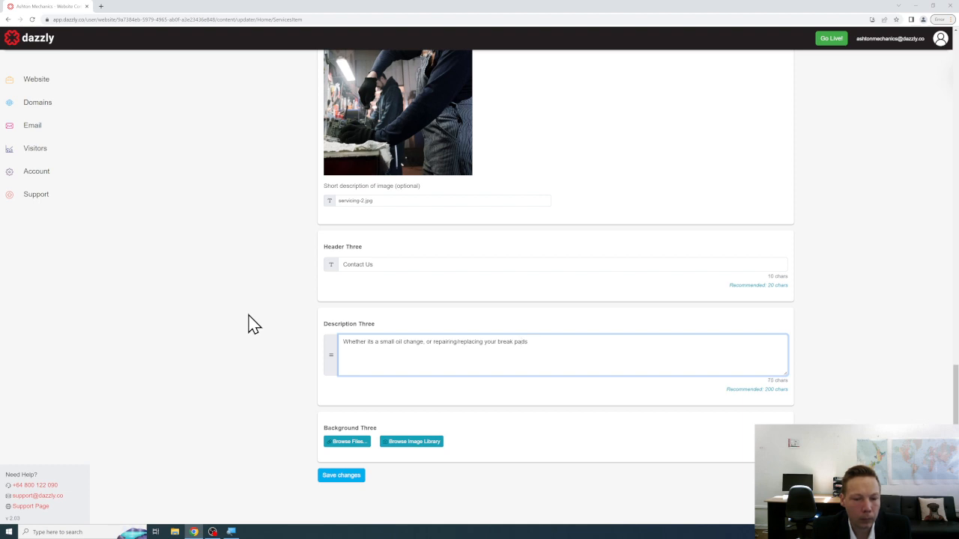
text(, our team are rea)
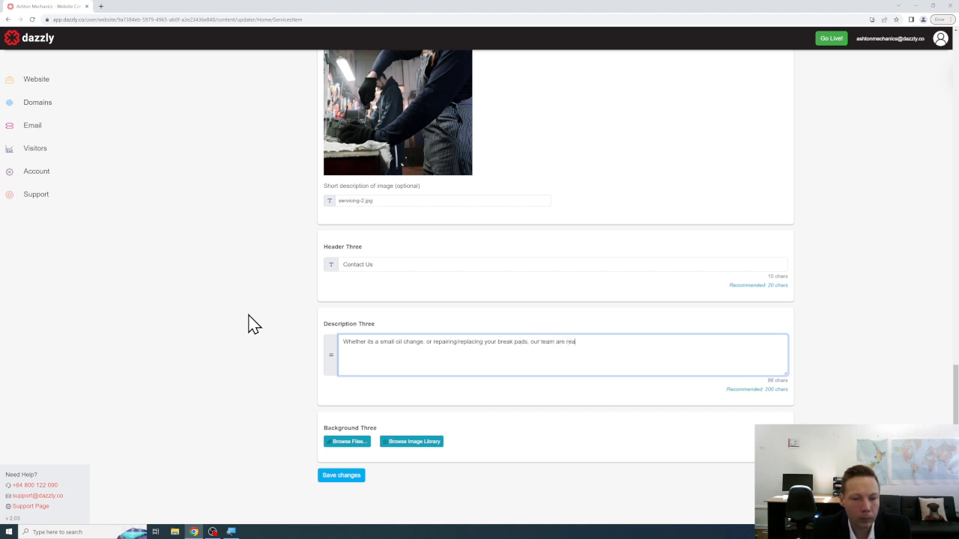
text(dy to assist. No)
key(BackSpace)
key(BackSpace)
key(BackSpace)
text(Do not worry any further, gi)
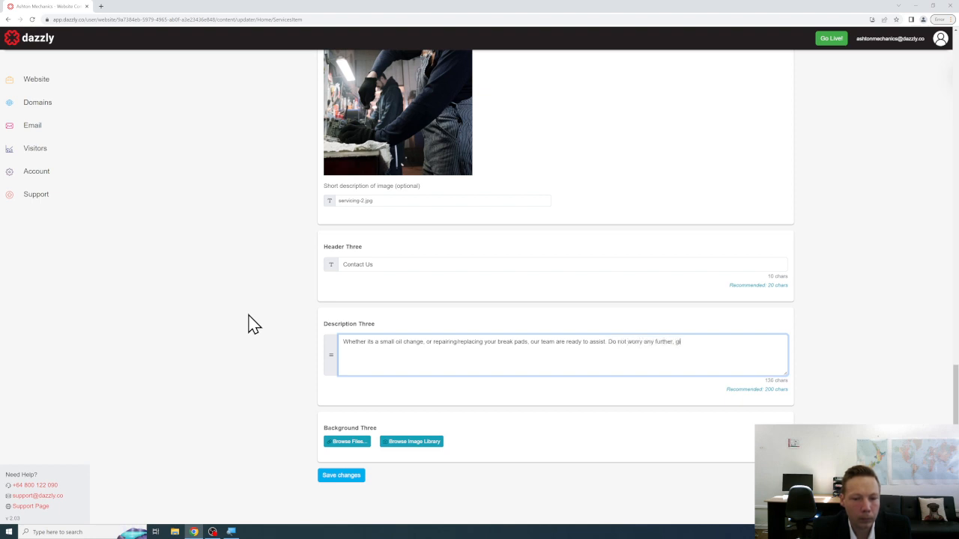
key(BackSpace)
key(BackSpace)
text(just give us a)
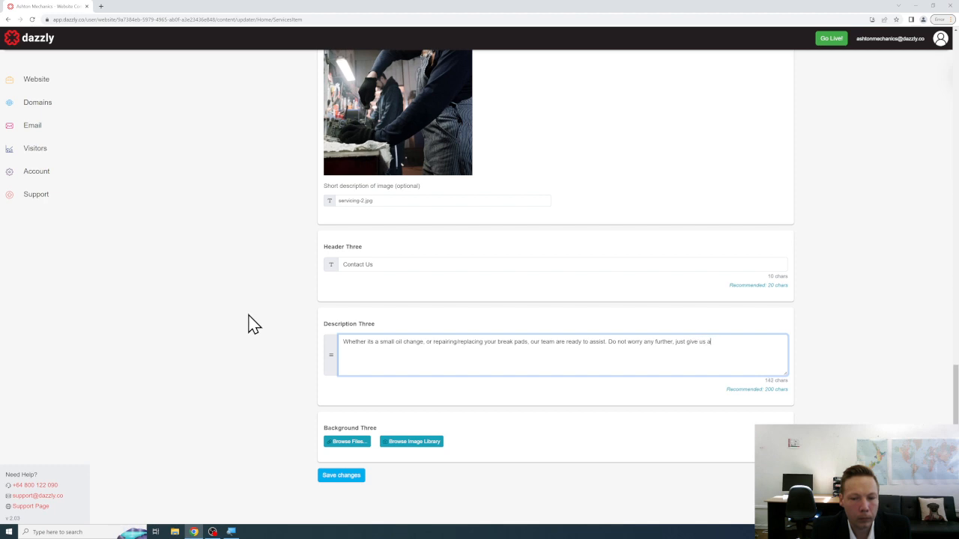
text( call or pop in and we can assist you wi)
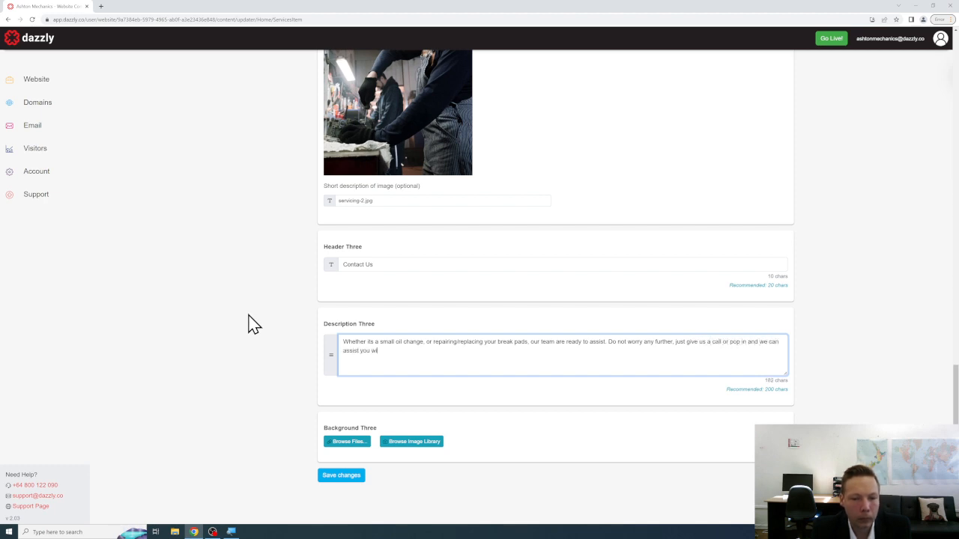
text(th any car serv)
text(icng or maintenance issue)
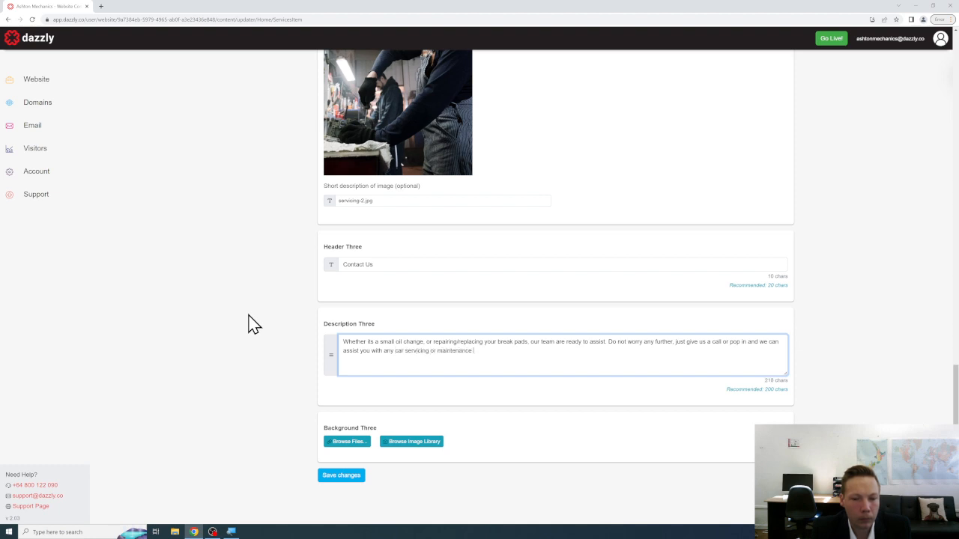
text(s.)
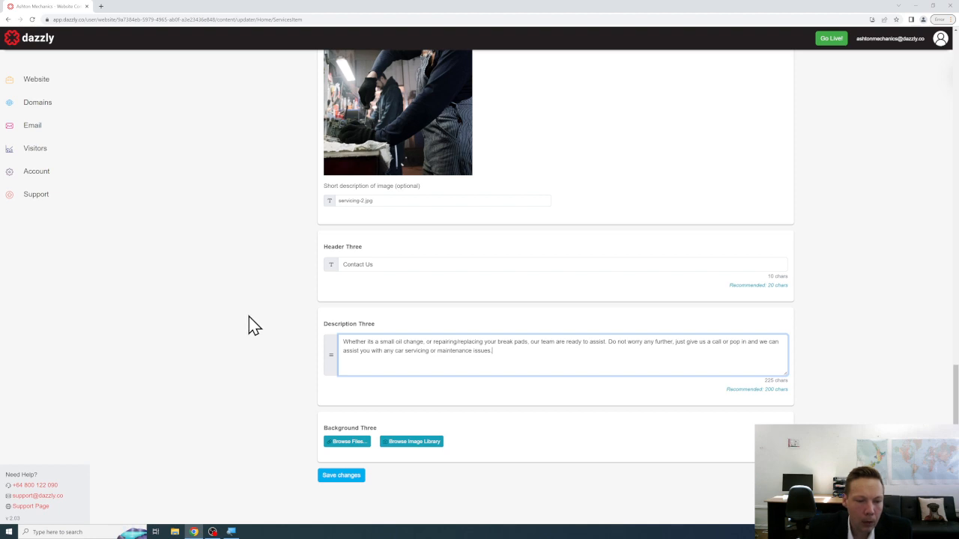
Set servicing-3.jpg as Background Three and save the Servicing service.
click(348, 442)
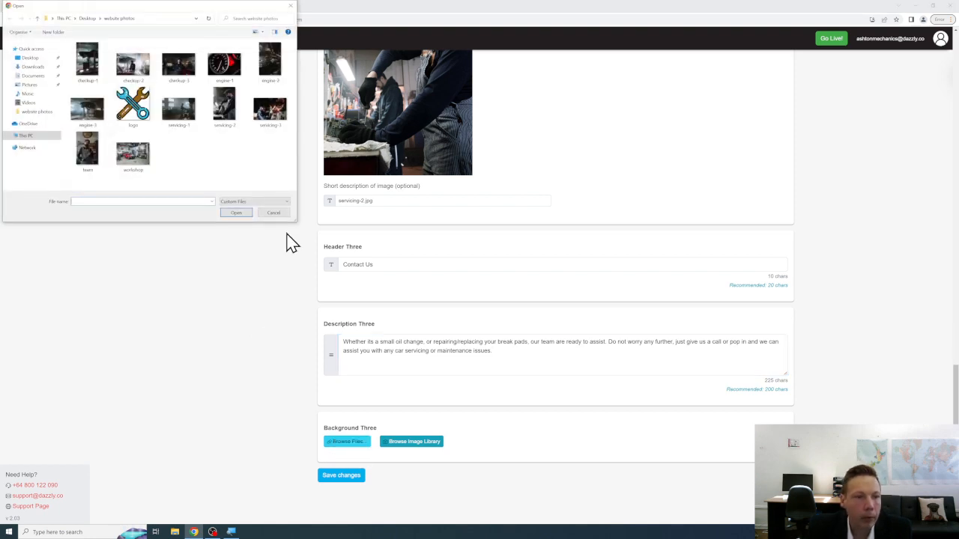
click(288, 112)
click(236, 214)
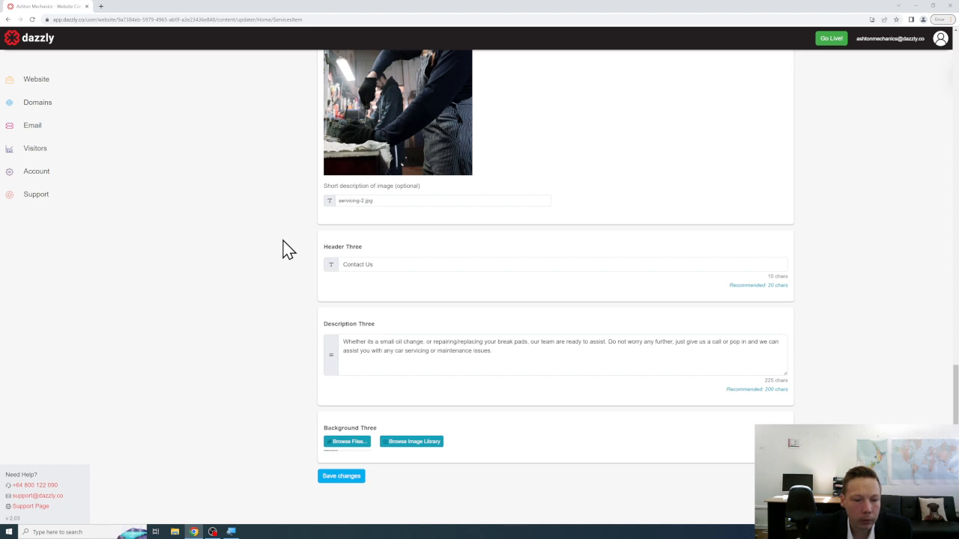
scroll(298, 253, down, 2)
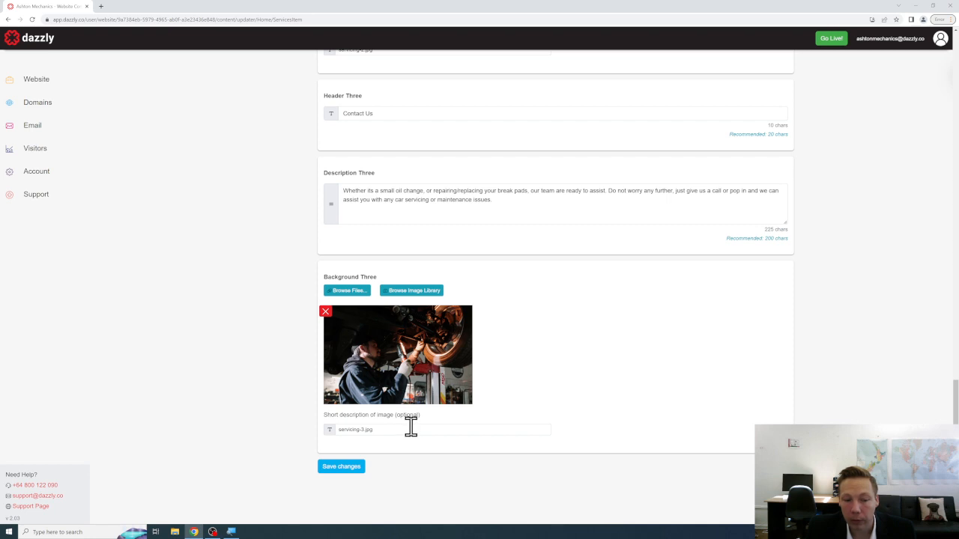
click(358, 467)
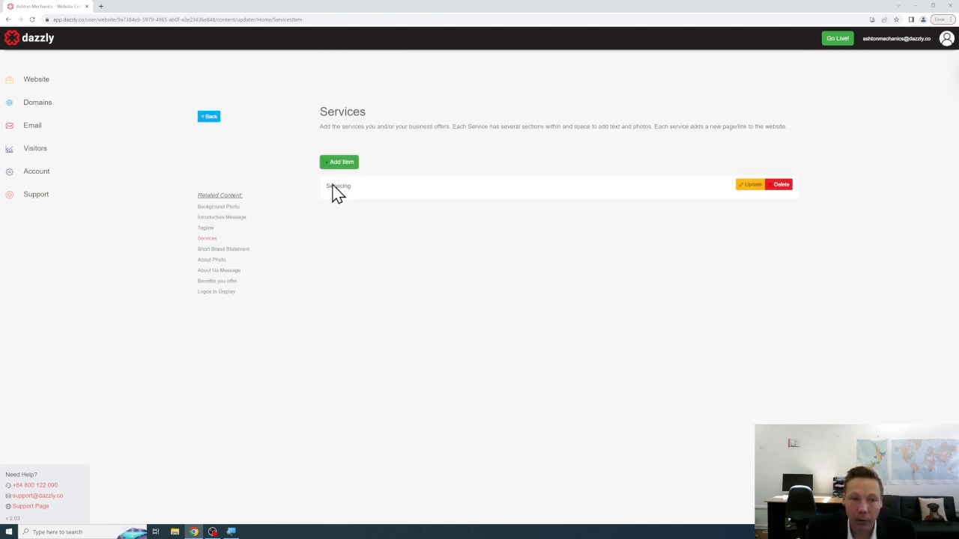
Return to the content overview, review the new Servicing page in the preview, then go back Home.
click(209, 117)
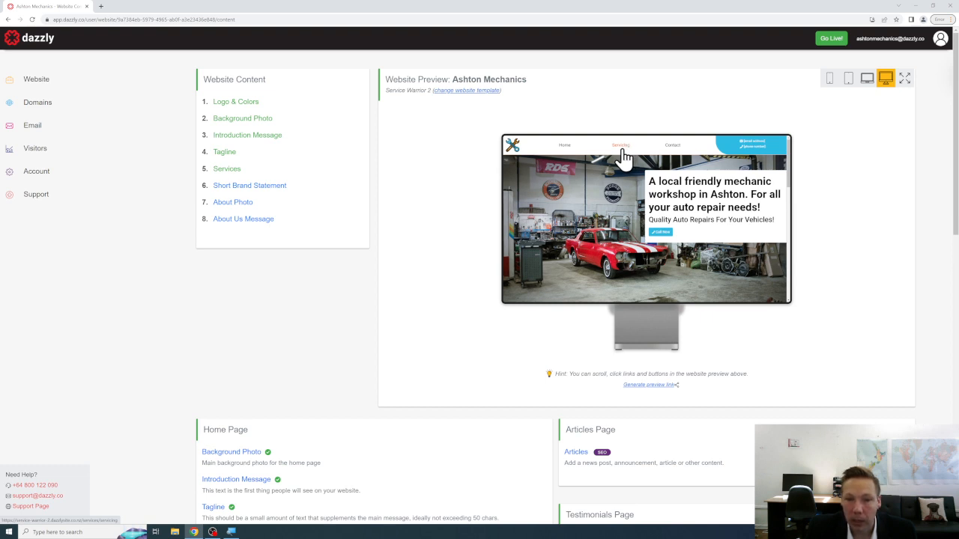
click(621, 147)
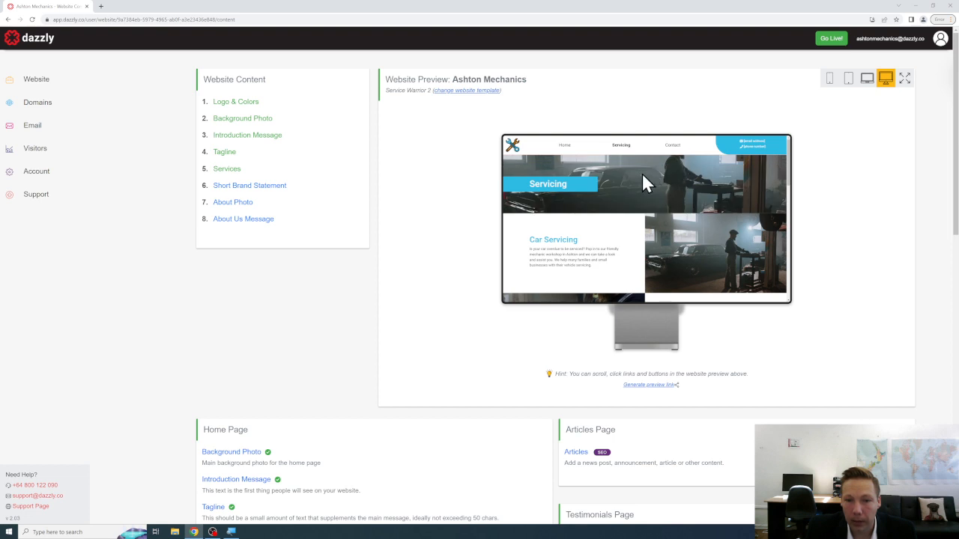
scroll(624, 192, down, 1)
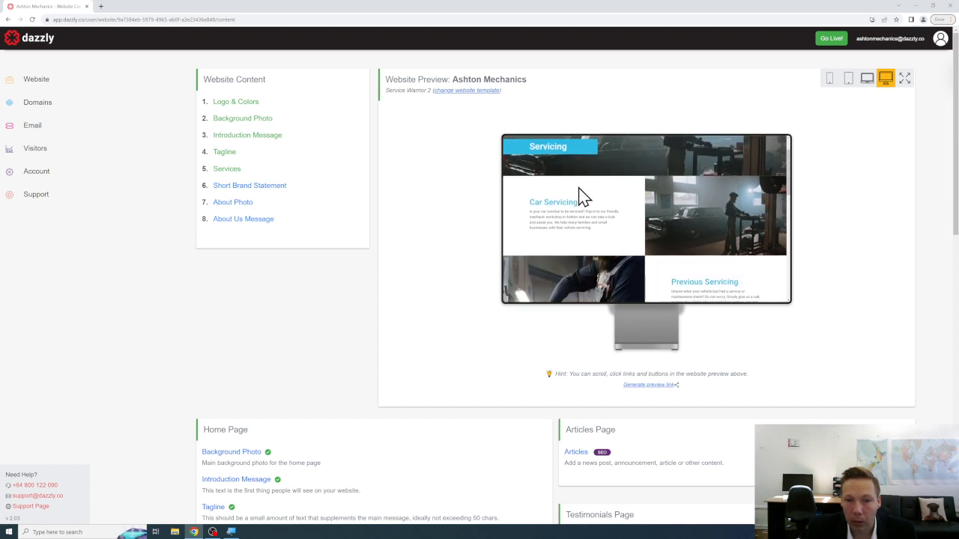
scroll(577, 192, down, 3)
scroll(613, 209, down, 5)
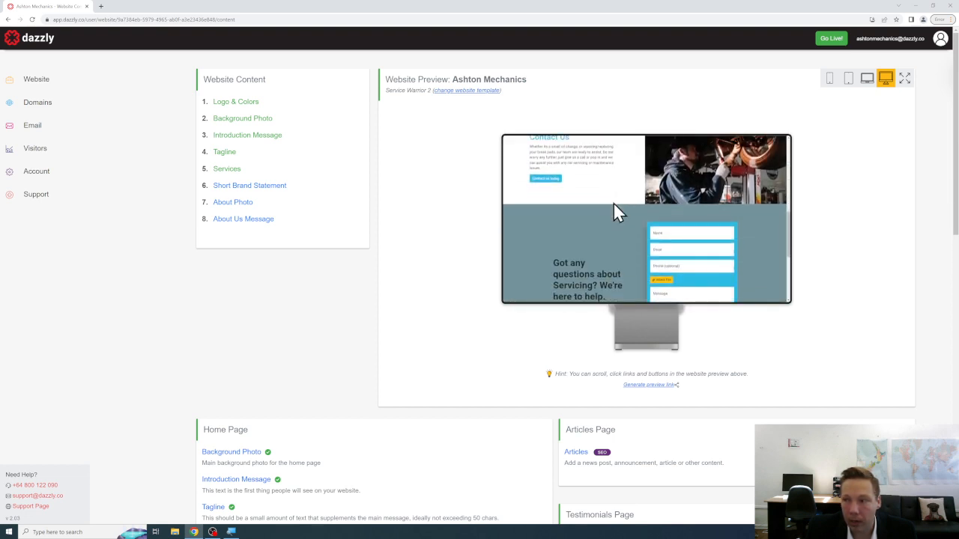
scroll(631, 202, down, 1)
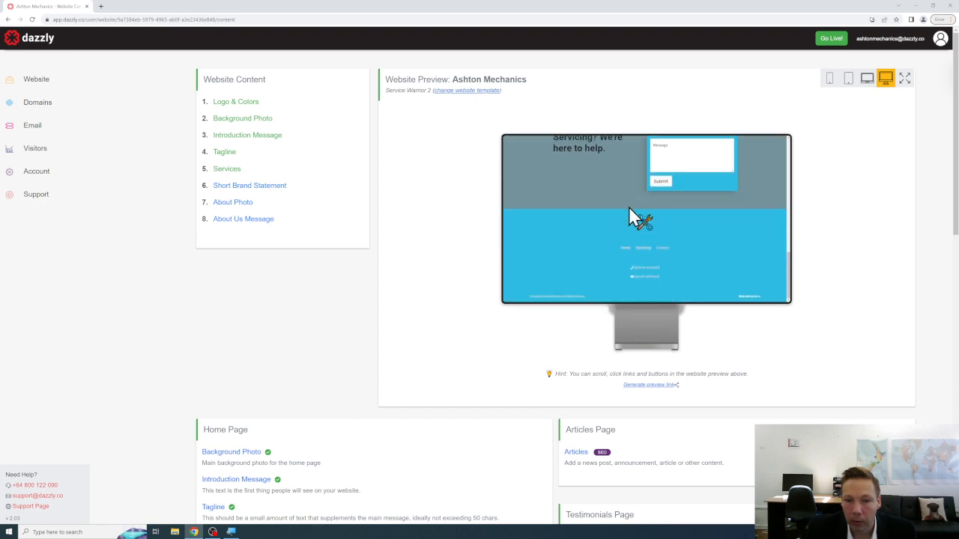
scroll(625, 210, up, 3)
scroll(612, 226, up, 1)
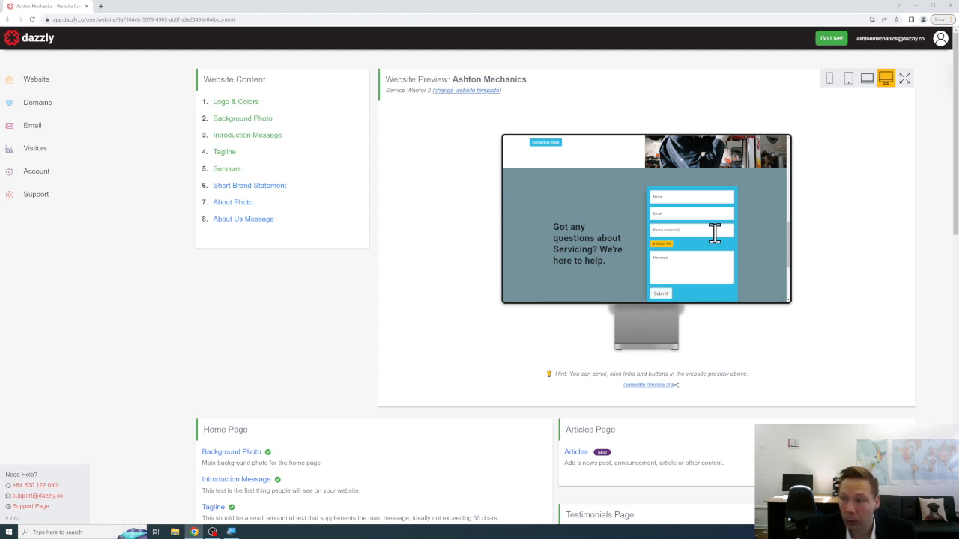
scroll(715, 233, up, 10)
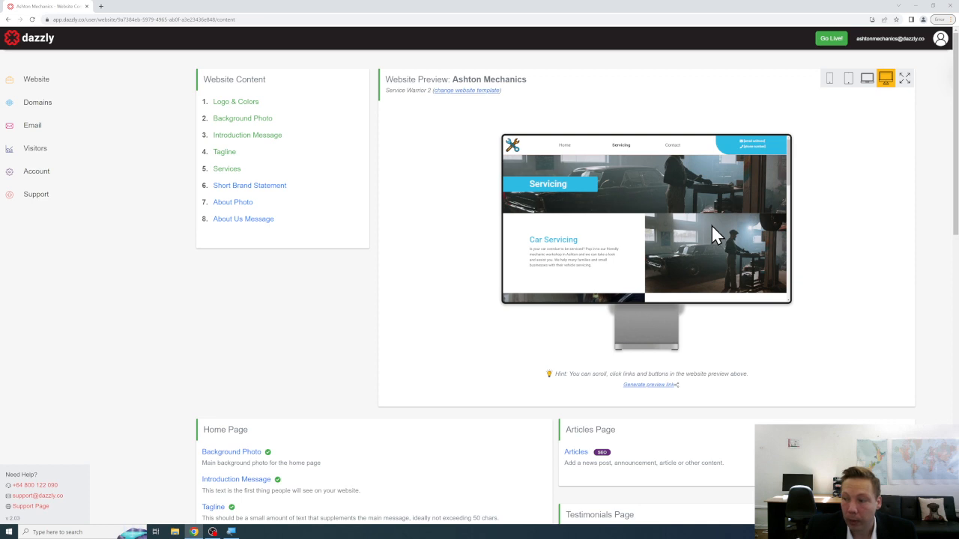
click(565, 147)
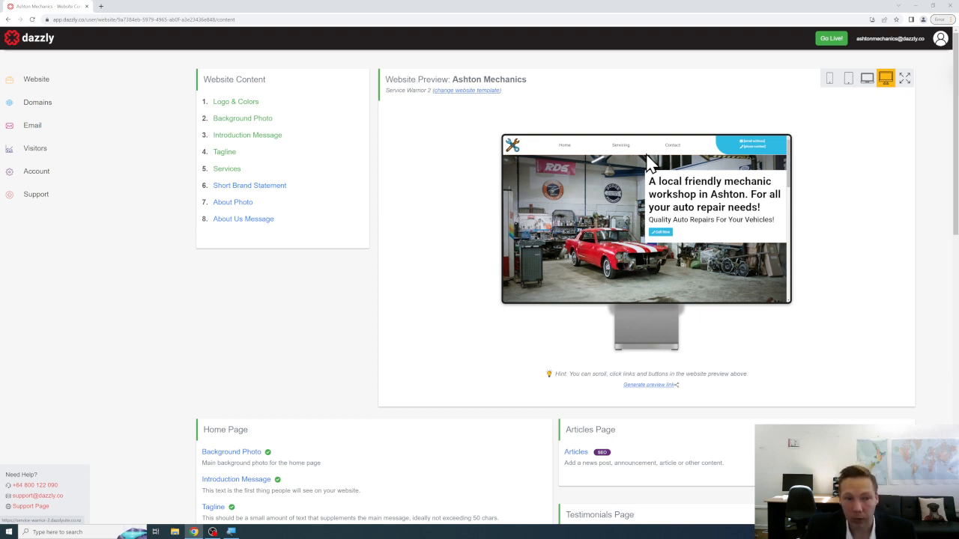
Add a new service titled 'Check' with checkup-1.jpg as its main image.
click(231, 171)
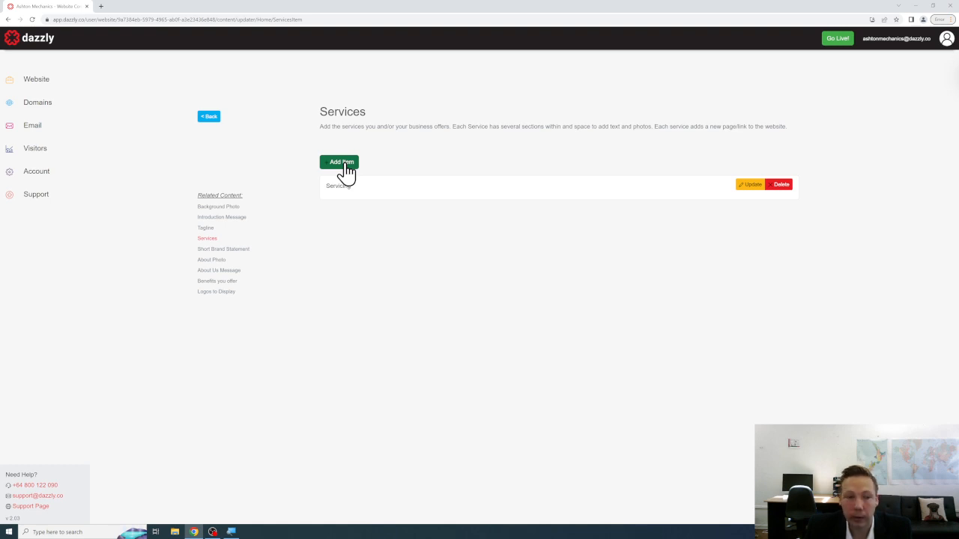
click(346, 171)
click(377, 199)
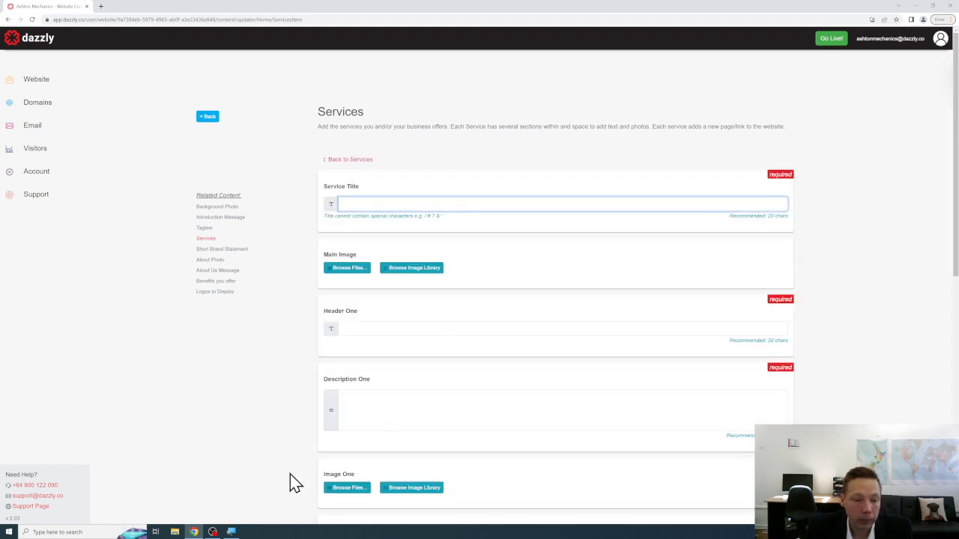
text(Ge)
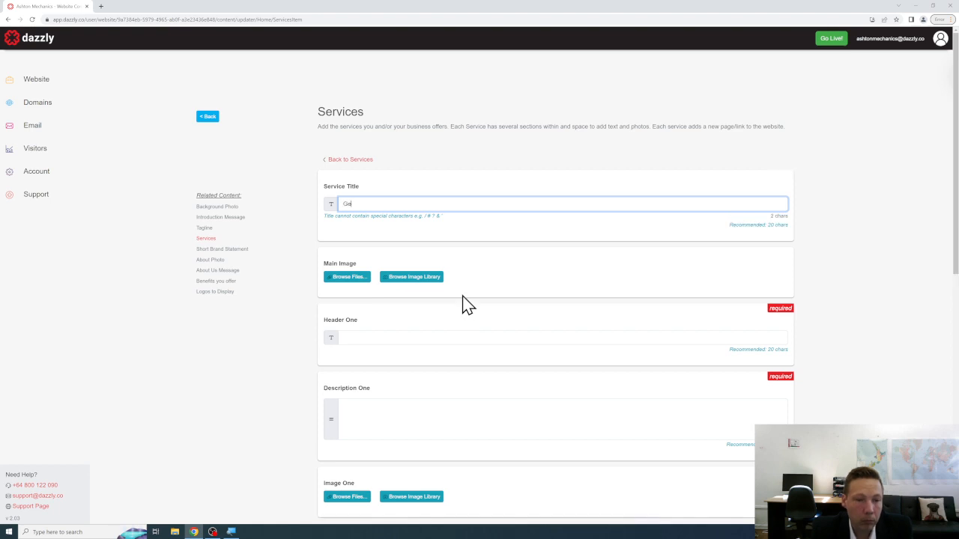
text(neral)
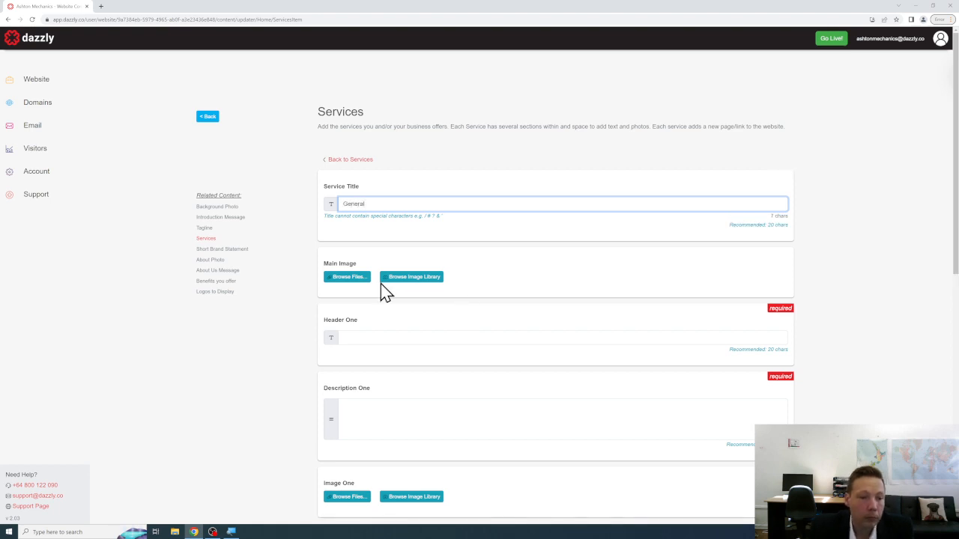
click(360, 278)
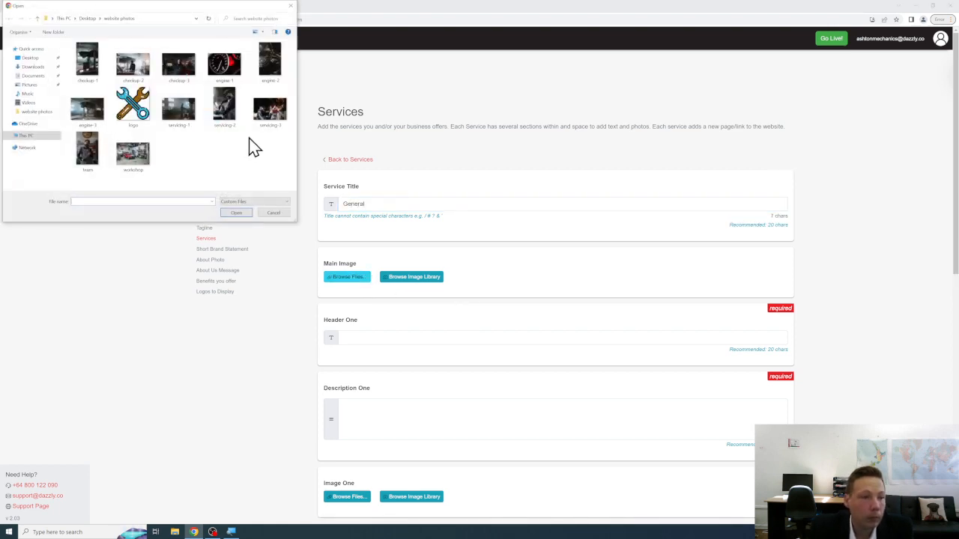
click(91, 75)
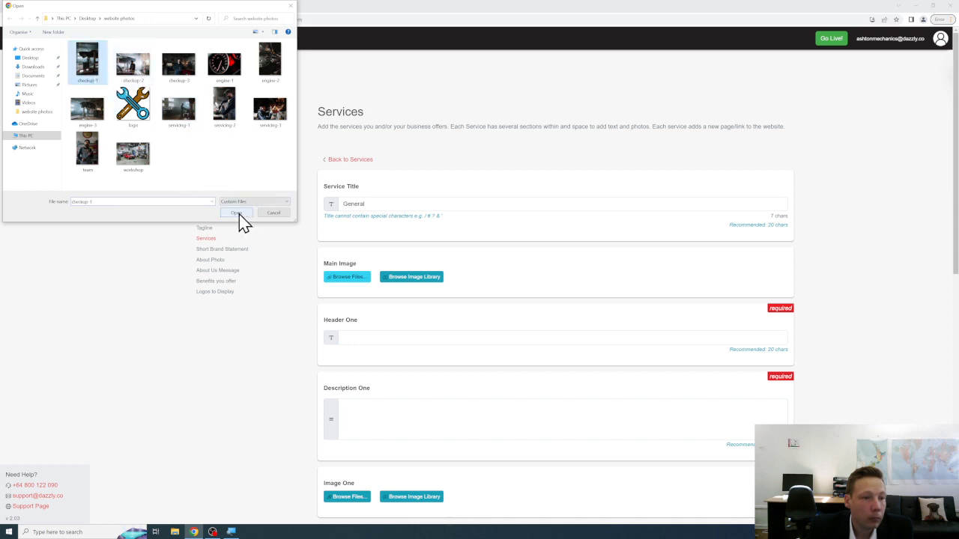
click(238, 214)
drag(372, 208, 318, 217)
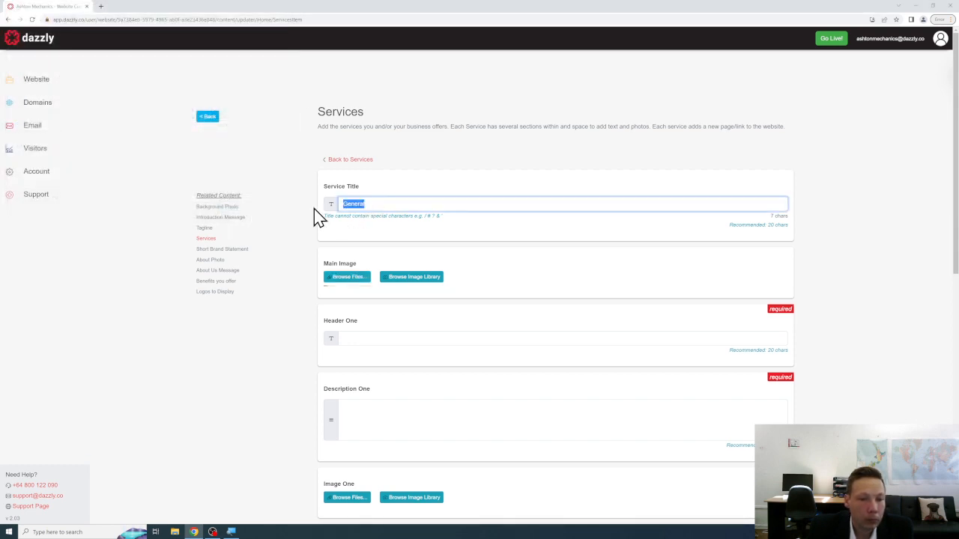
text(Checkup)
Set Header One to 'Car Checkup' and write Description One about strange noises and recommending a checkup.
scroll(314, 217, down, 2)
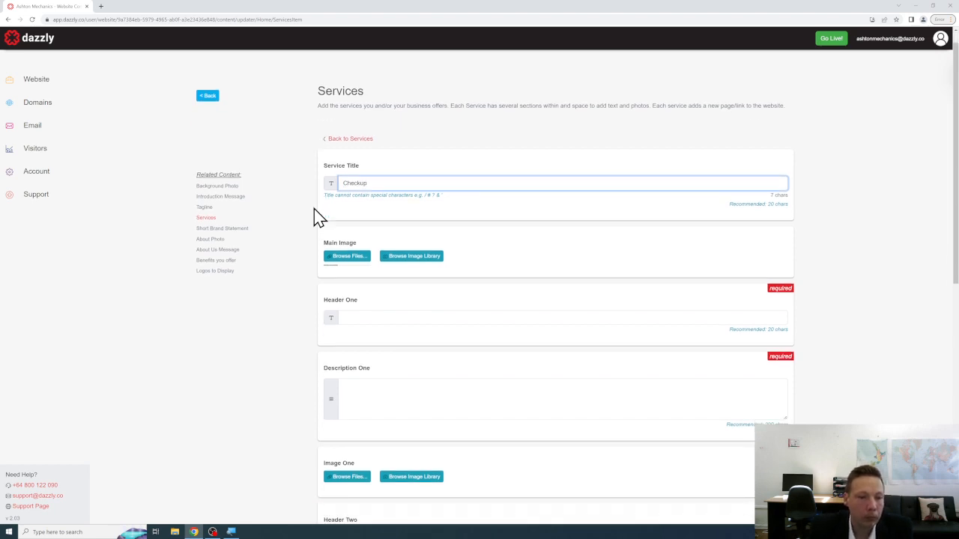
click(389, 227)
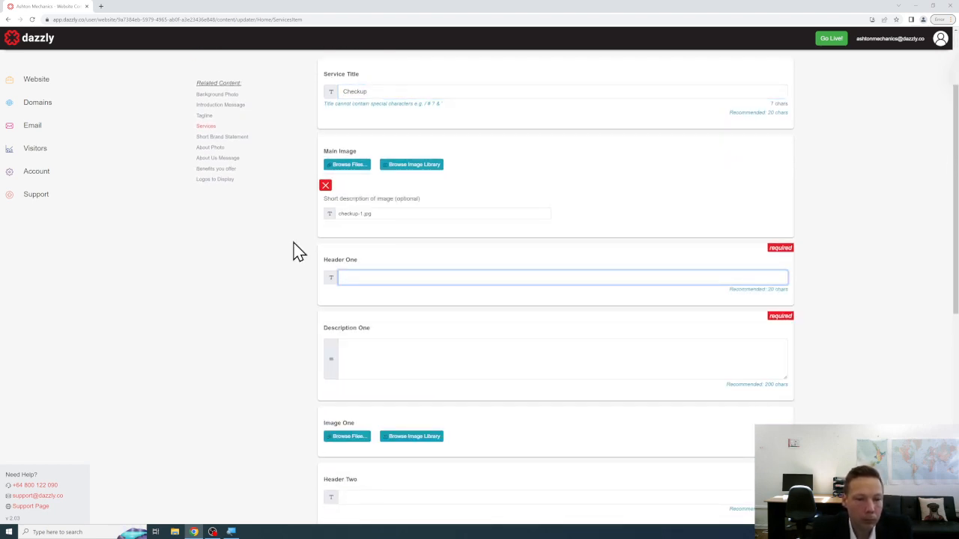
text(Car Checkup)
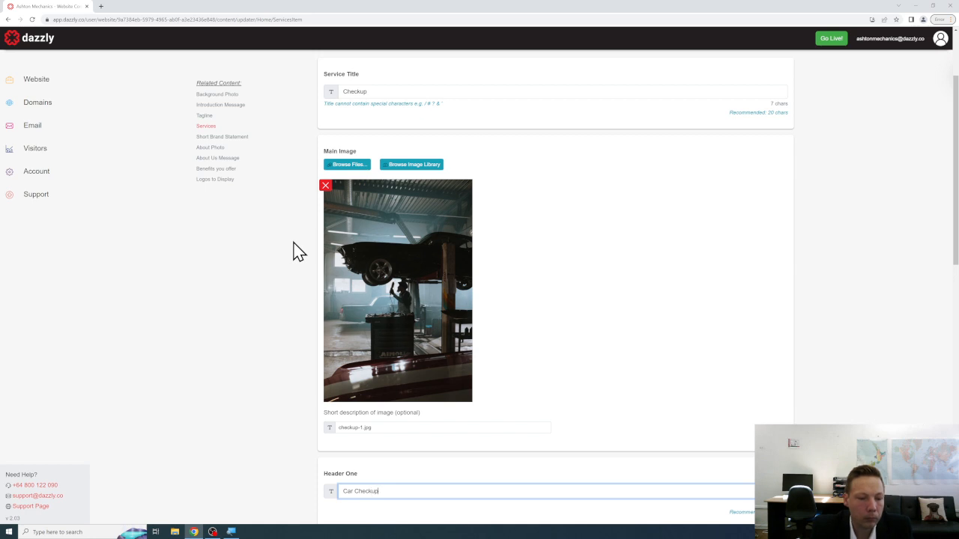
scroll(299, 251, down, 3)
click(379, 304)
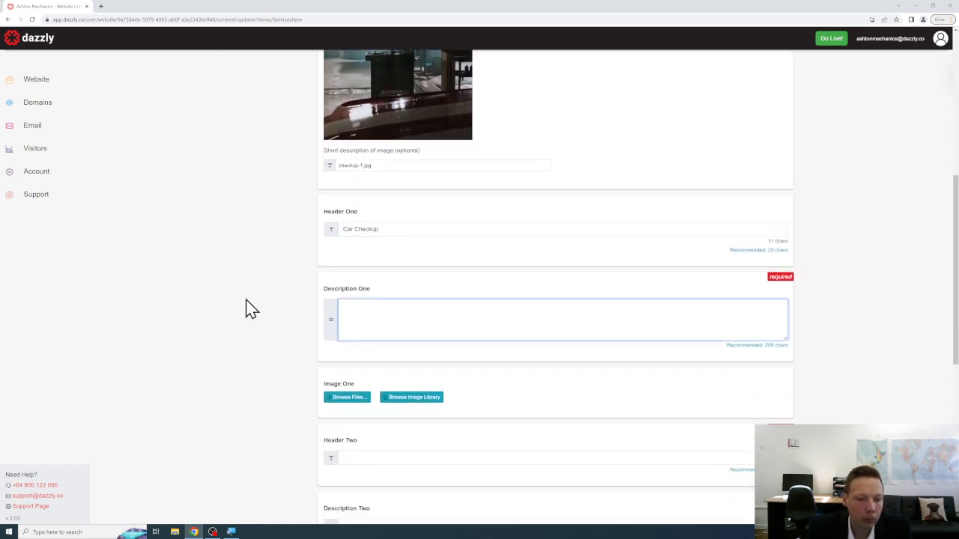
text(Is there a strange )
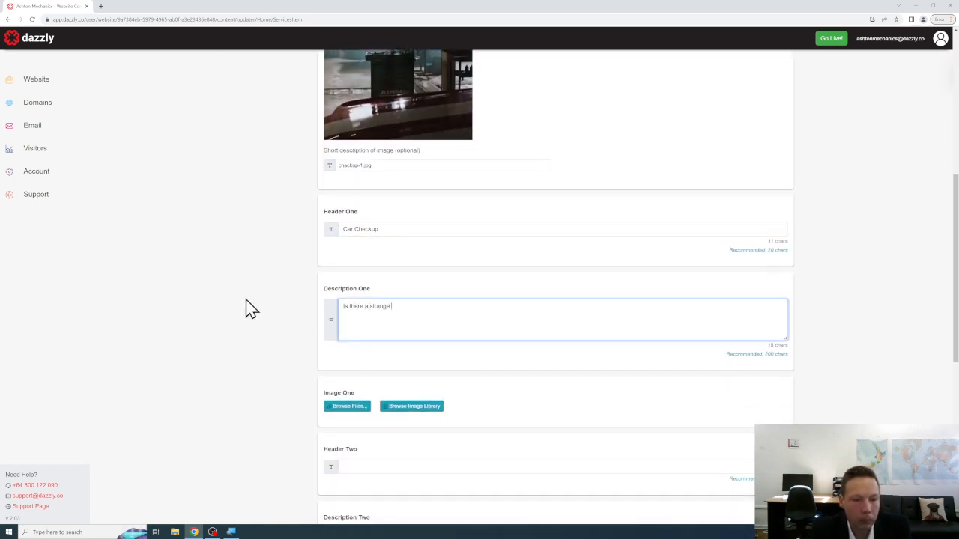
text(noise or something dif)
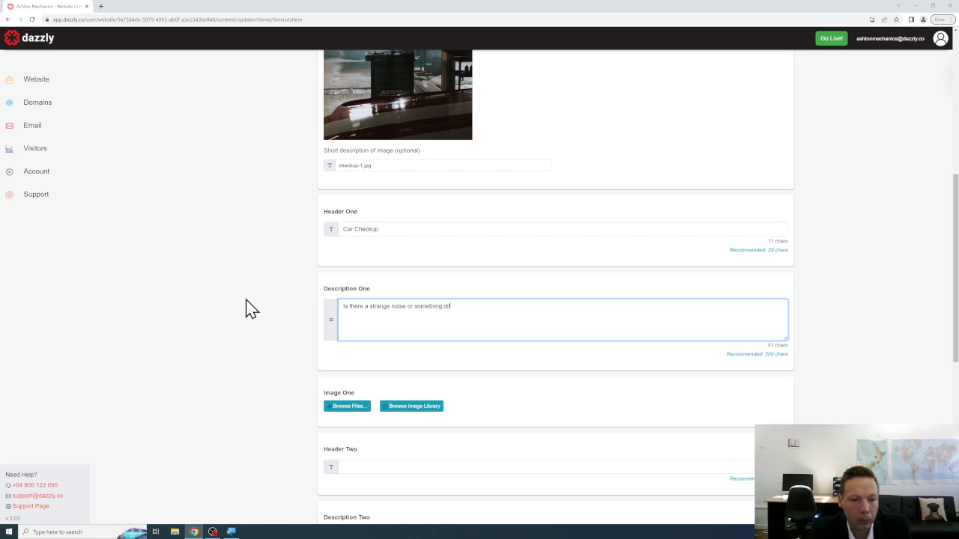
text(ferent about your)
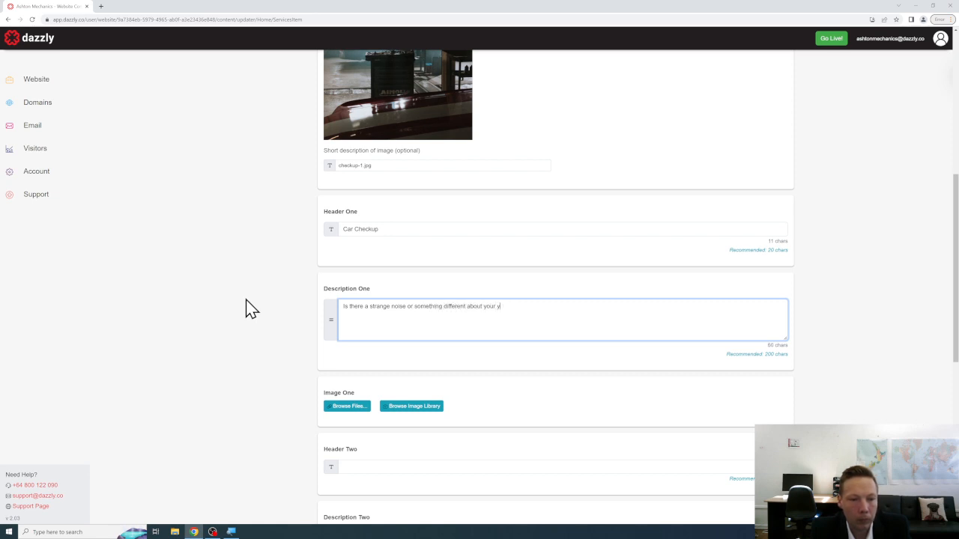
text( y)
key(BackSpace)
key(BackSpace)
key(BackSpace)
text(how your car is operating? Are you )
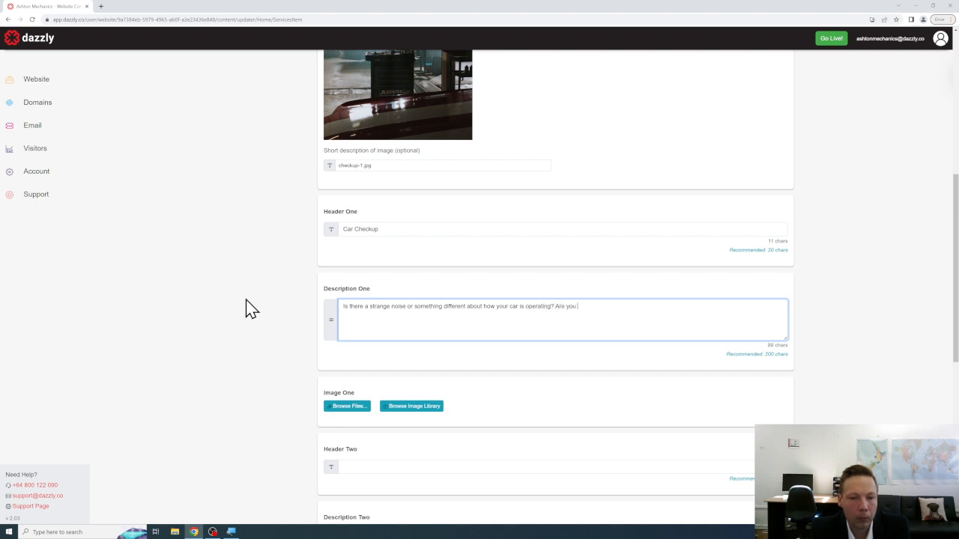
text(concerned that it migh)
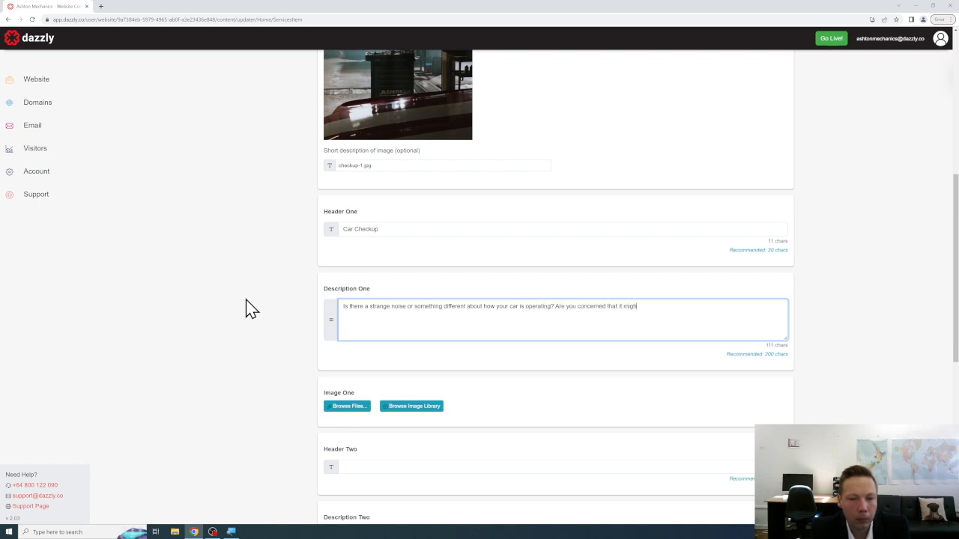
text(t be an expensive fix so you're putting of)
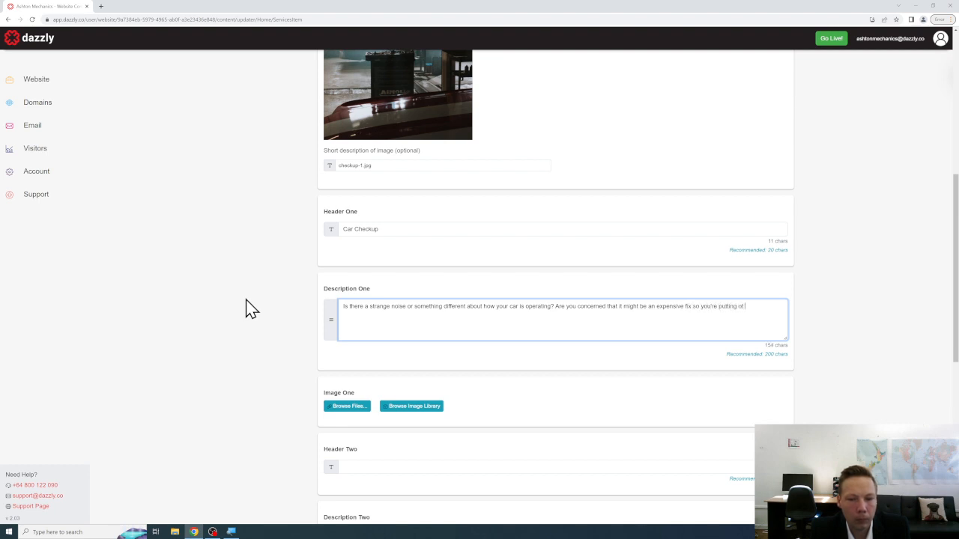
text(f off? W)
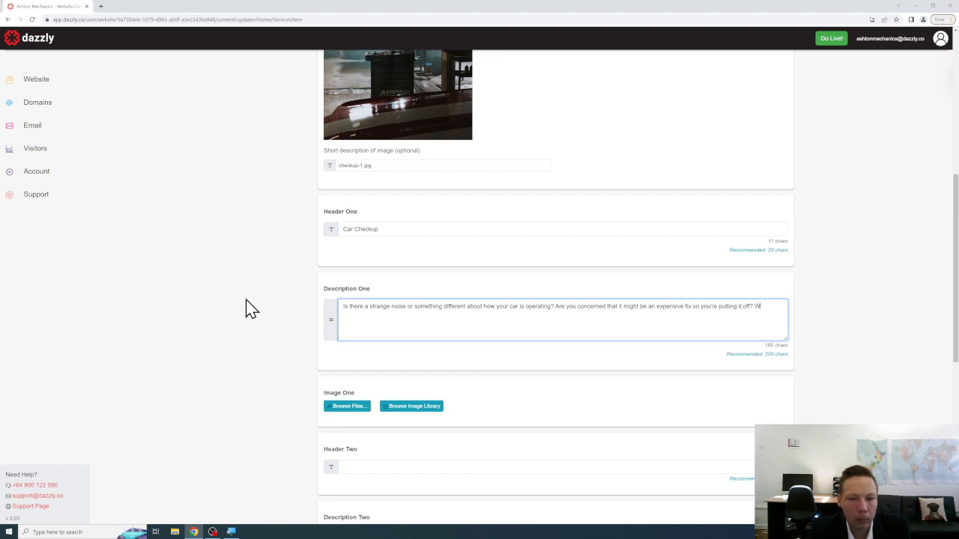
text(e recommend speaking wi)
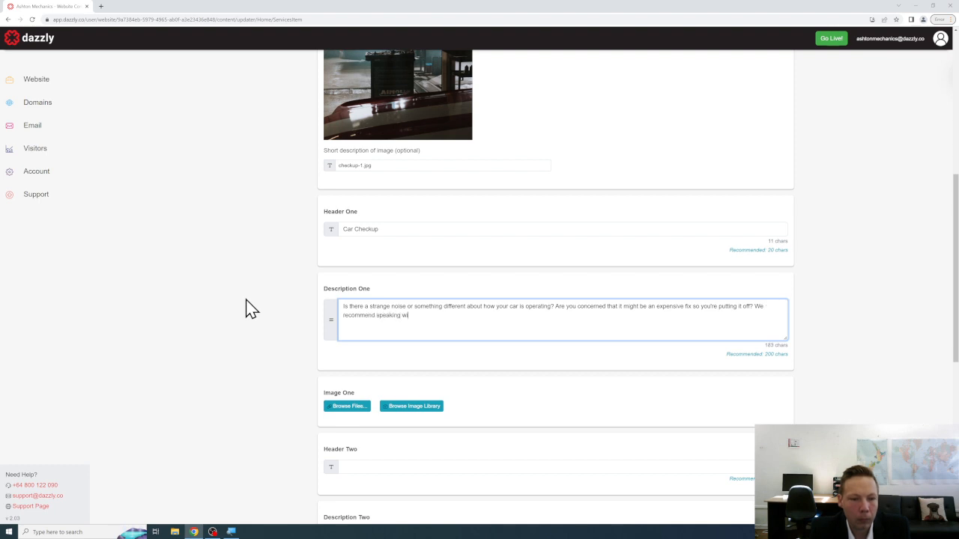
text(th our friendly team and getting a car checkup for )
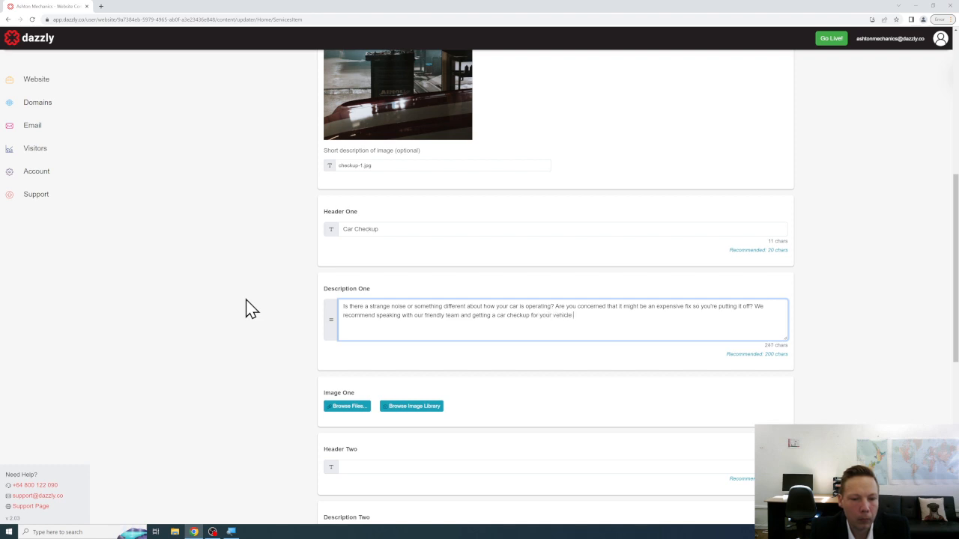
text(your vehicle.)
scroll(284, 312, down, 2)
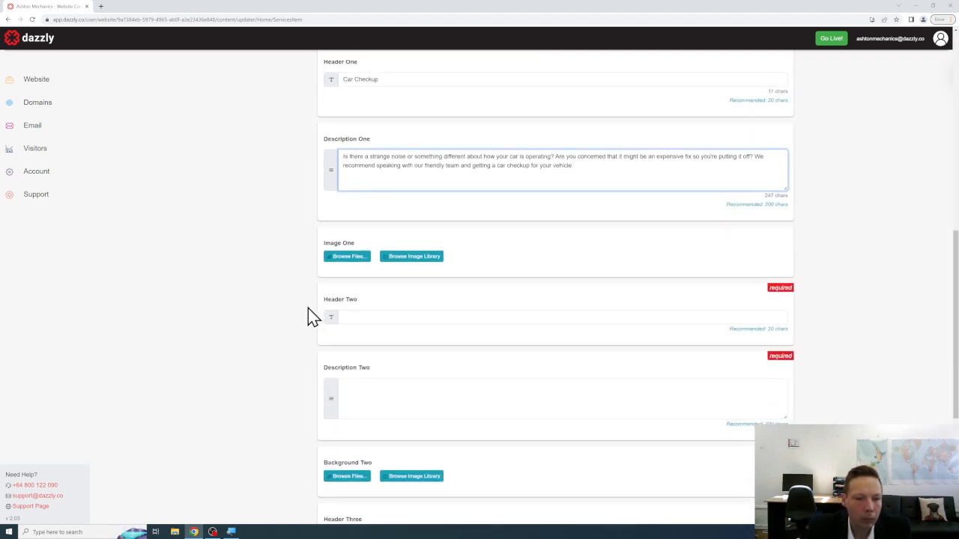
Upload checkup-1.jpg as the Image One photo.
click(349, 257)
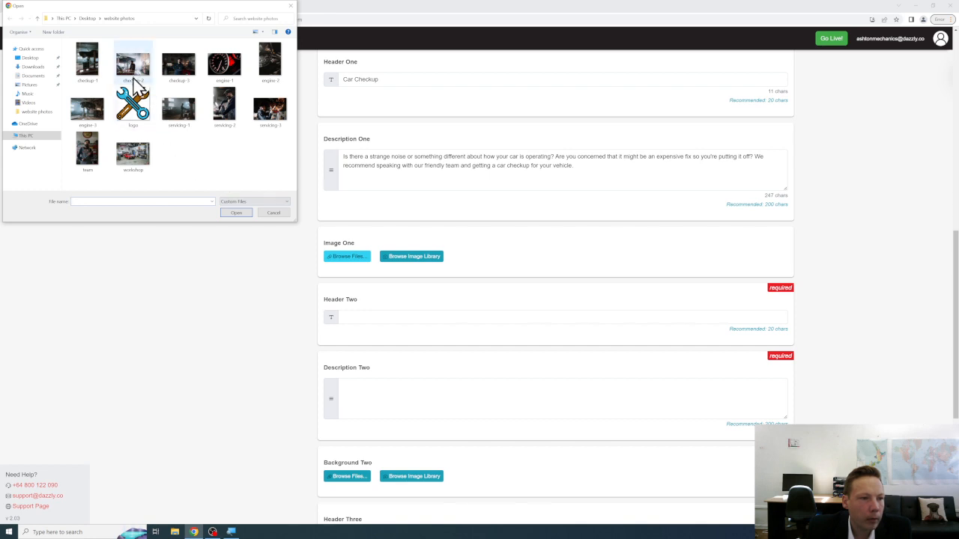
click(86, 66)
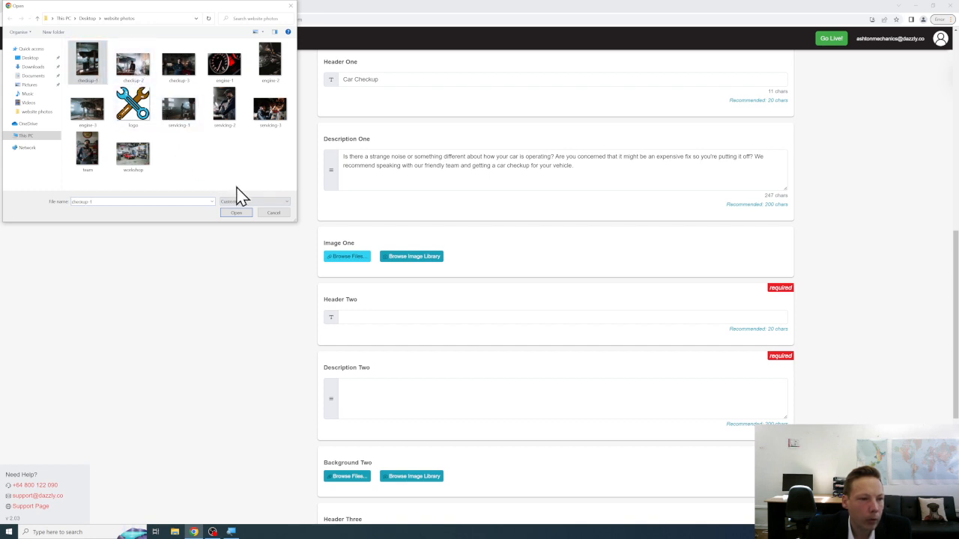
click(248, 214)
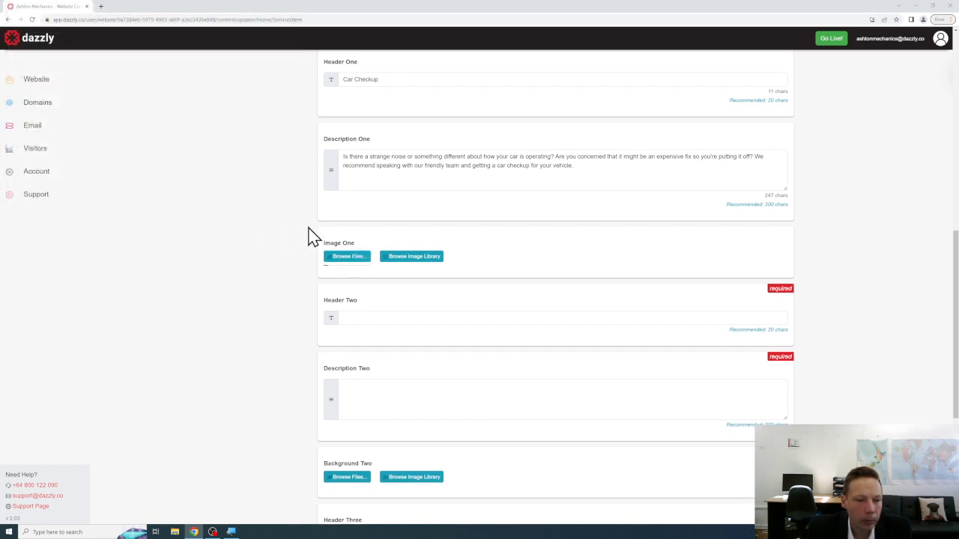
Set Header Two to 'What is involved in a check-up?'.
scroll(307, 236, down, 3)
click(361, 207)
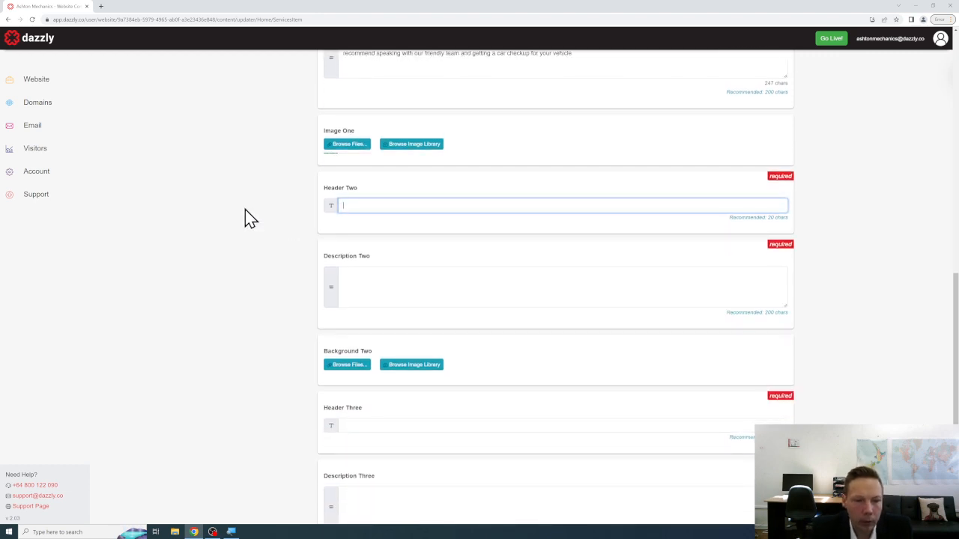
text(W)
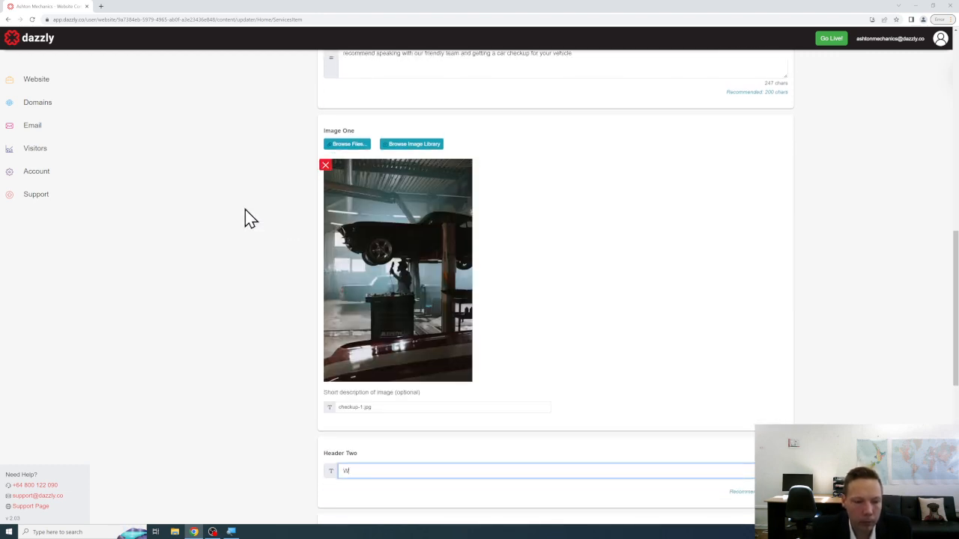
text(hat )
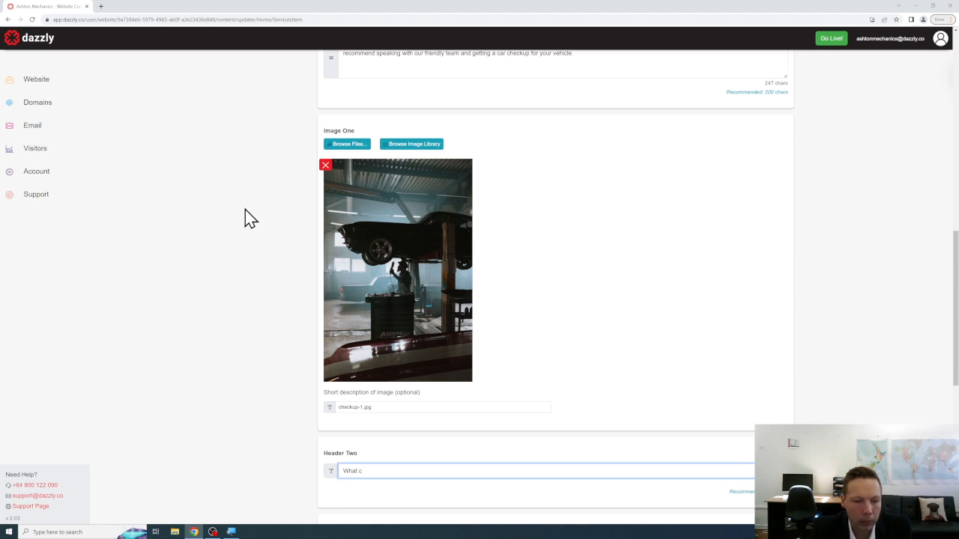
text(is involved in a check-up?)
scroll(234, 221, down, 3)
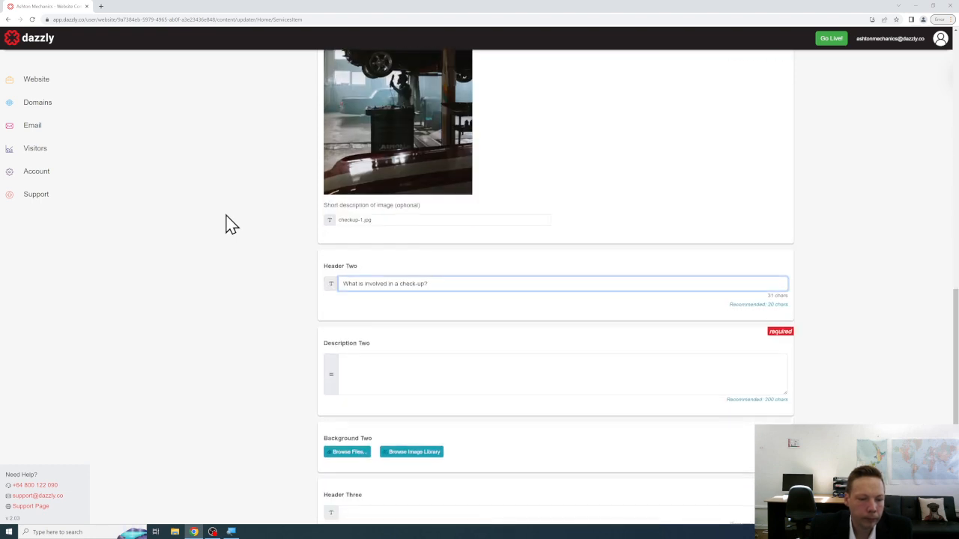
Write Description Two covering the visual inspection, seat belts, brake-pads, and oil, water and fluid levels.
click(367, 269)
text(W)
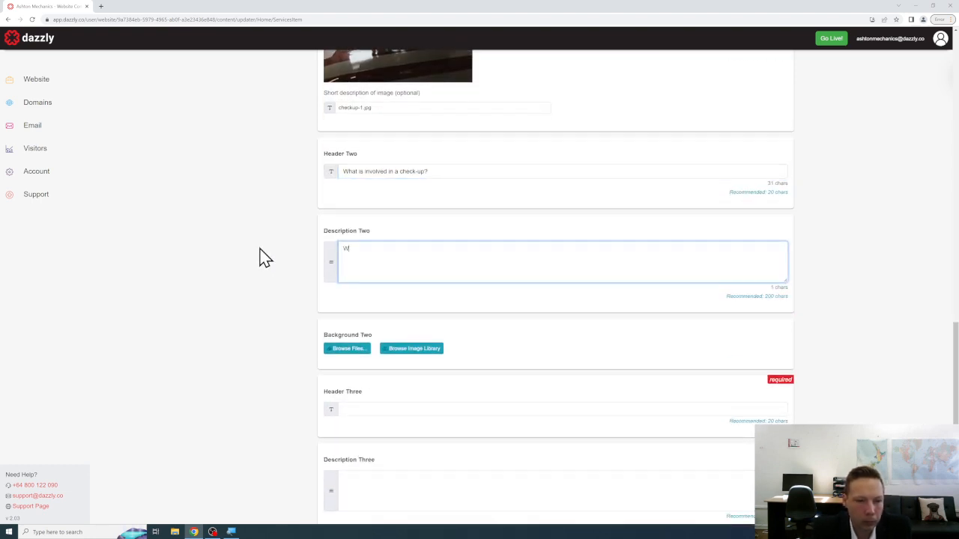
text(e will)
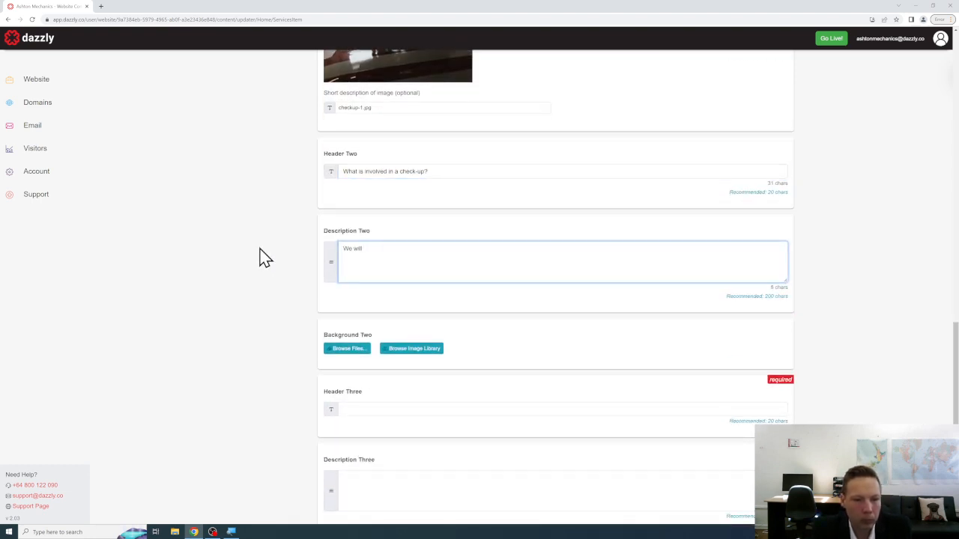
text( perform a de)
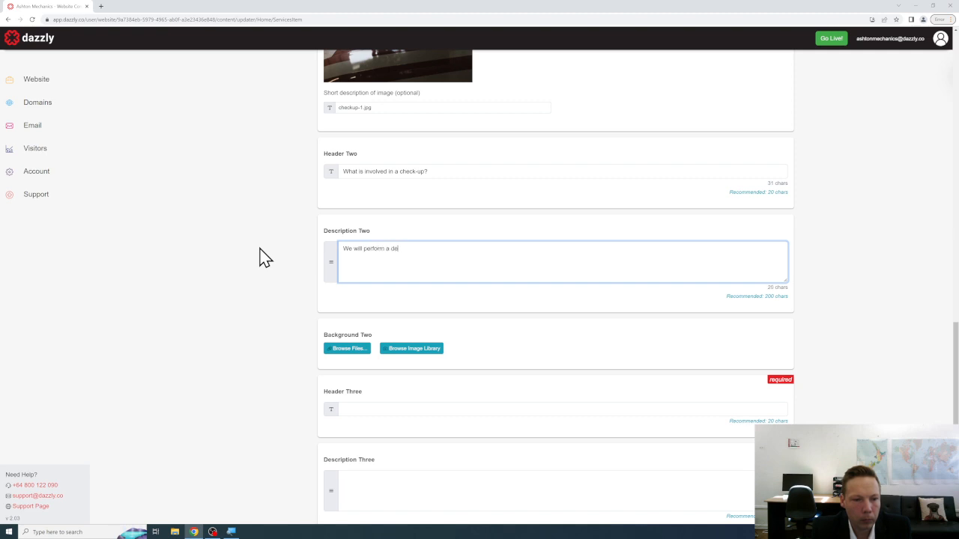
text(tailed visua)
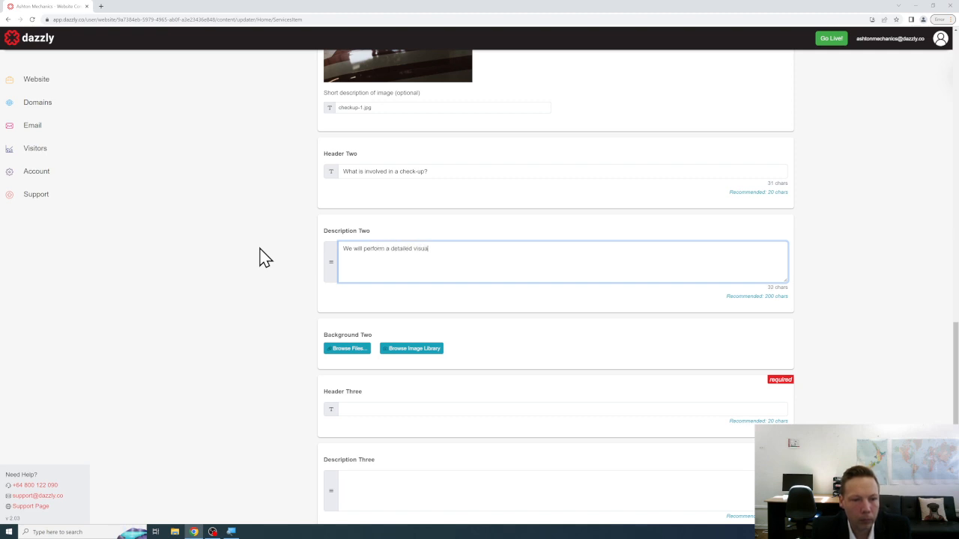
text(l inspection of the exterior and)
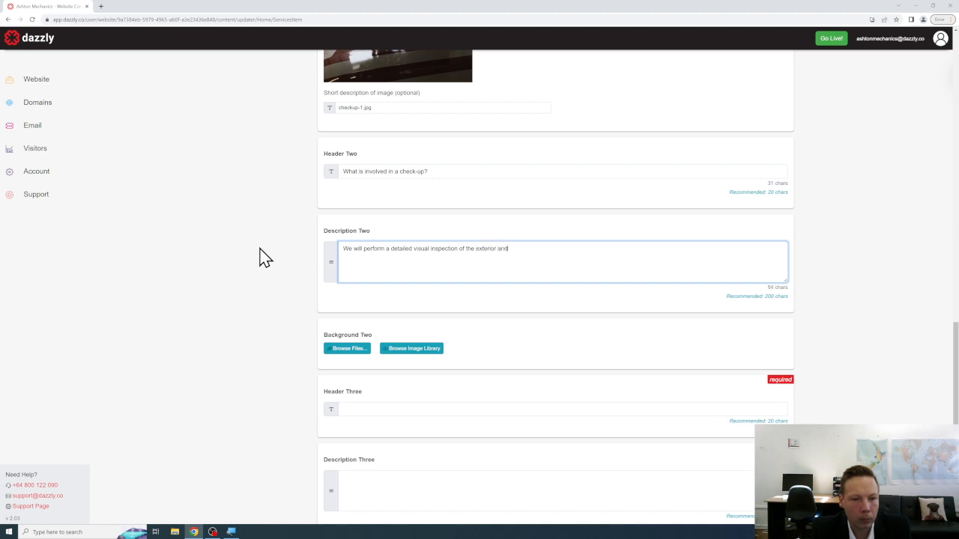
text( interior of your veh)
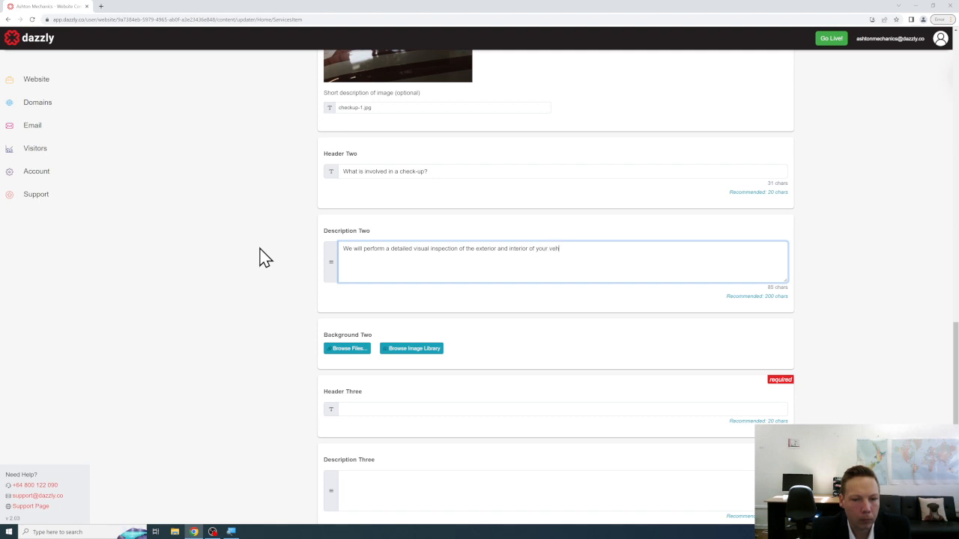
text(icle, as well as seve)
key(BackSpace)
key(BackSpace)
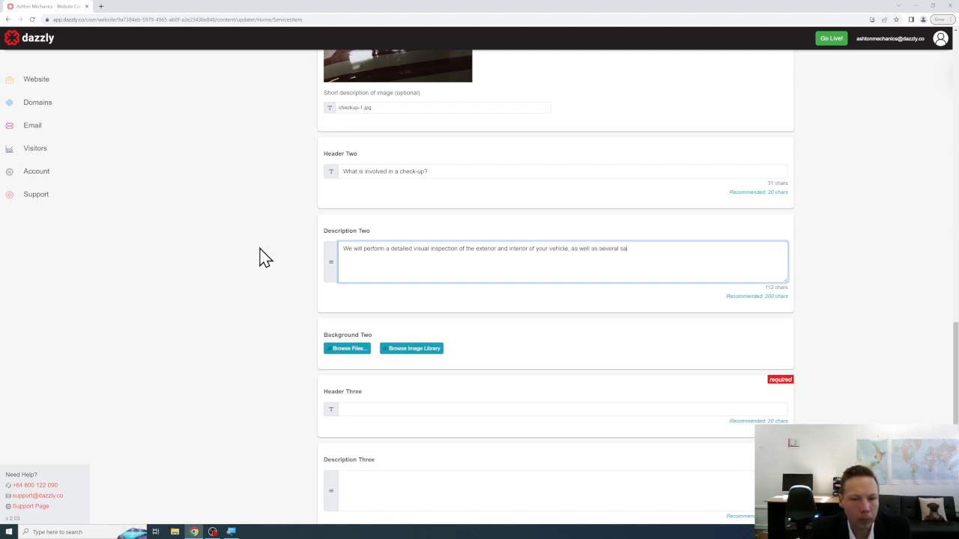
text(crucial safety aspects such as)
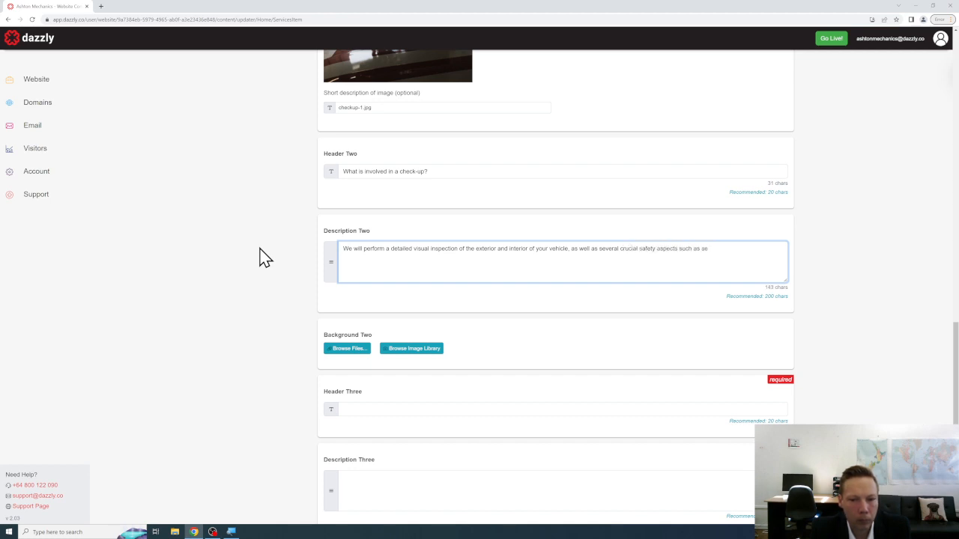
text( seat belts and break-pads. Additional)
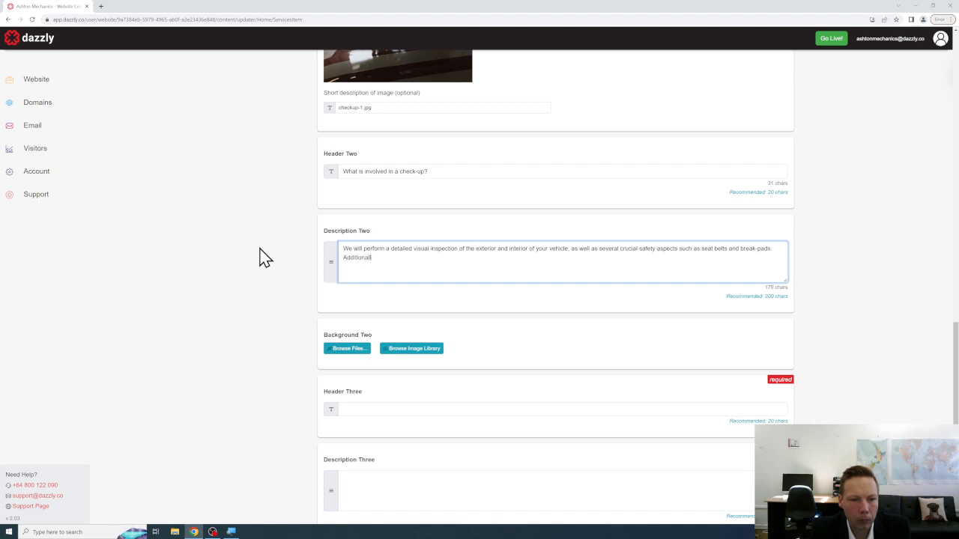
text(ly, we will check for oi)
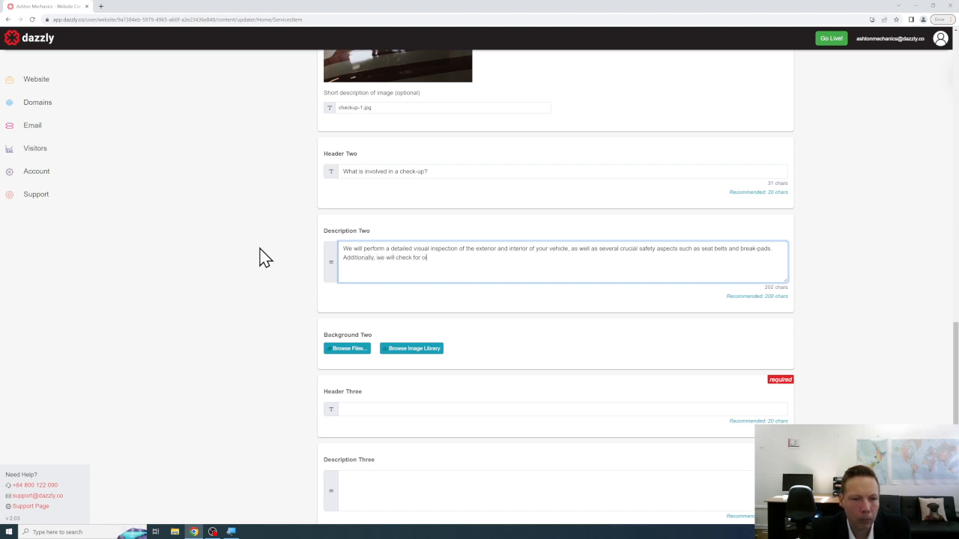
key(BackSpace)
key(BackSpace)
key(BackSpace)
text(, water and other f)
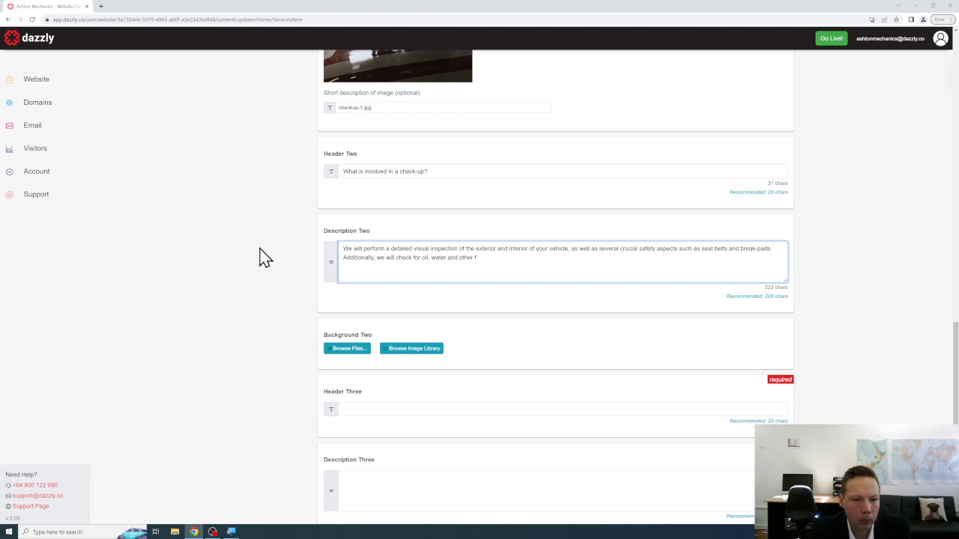
text(luid levels amongst other things)
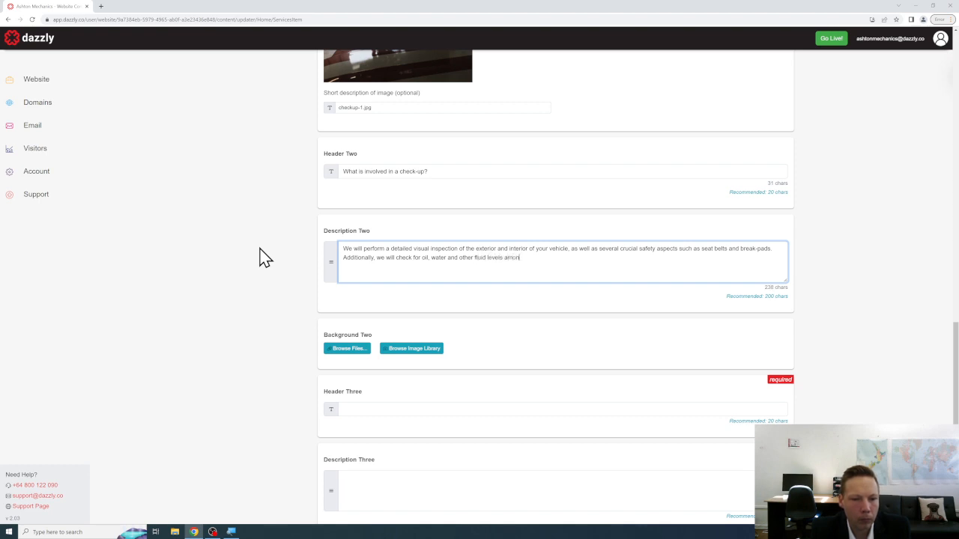
key(BackSpace)
key(BackSpace)
key(BackSpace)
key(BackSpace)
key(BackSpace)
key(BackSpace)
key(BackSpace)
key(BackSpace)
key(BackSpace)
key(BackSpace)
key(BackSpace)
text(gs.)
scroll(262, 257, down, 3)
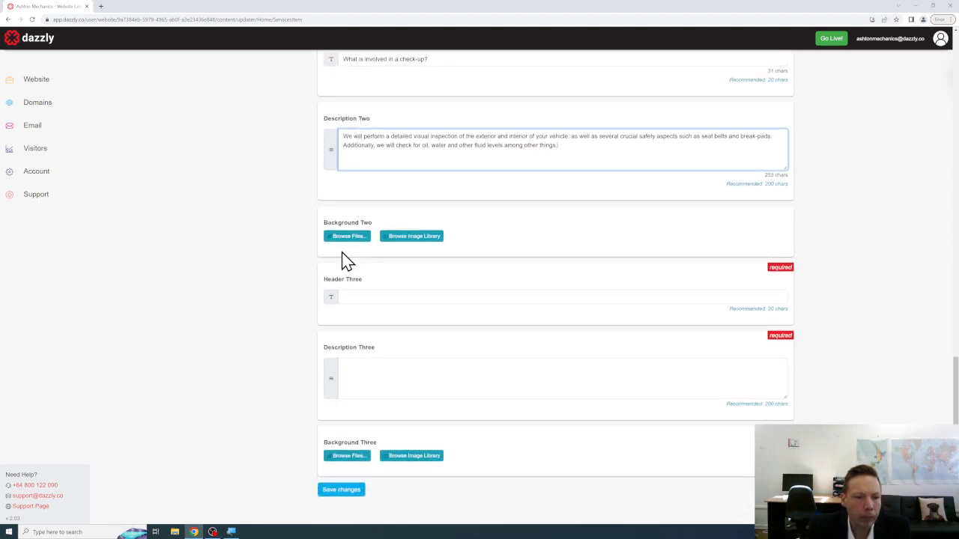
Upload checkup-2.jpg as the Background Two photo.
click(355, 238)
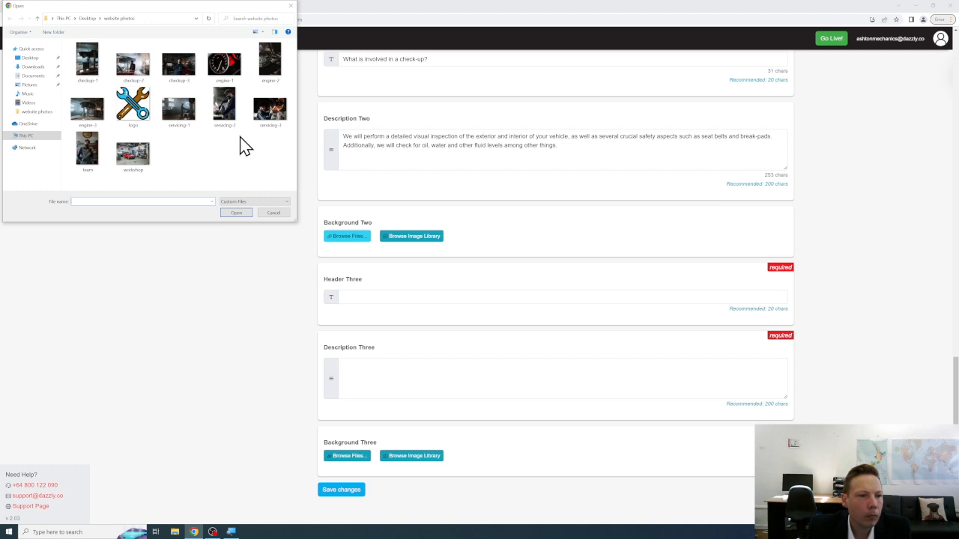
click(135, 66)
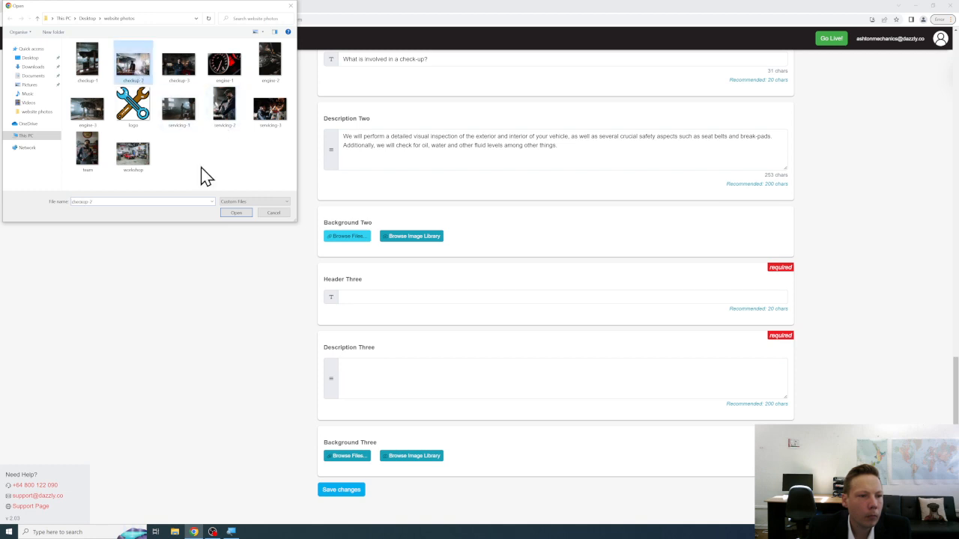
click(238, 214)
Set Header Three to 'When can I come for a check-up?'.
scroll(304, 240, down, 1)
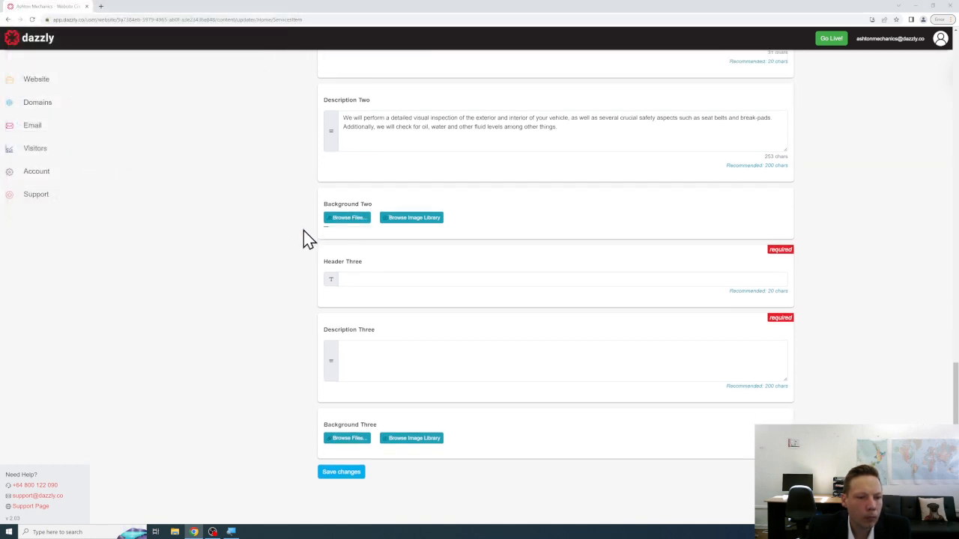
click(375, 274)
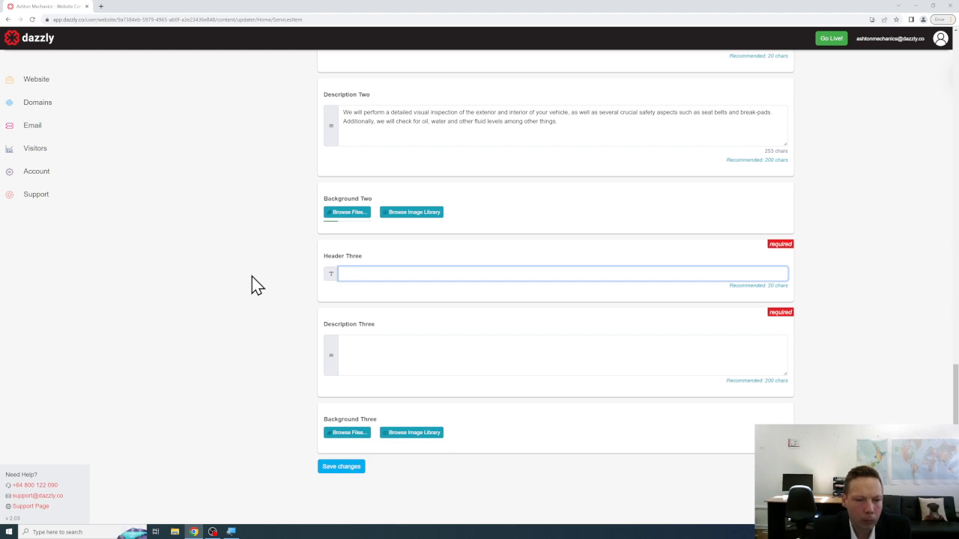
text(When can I come for a)
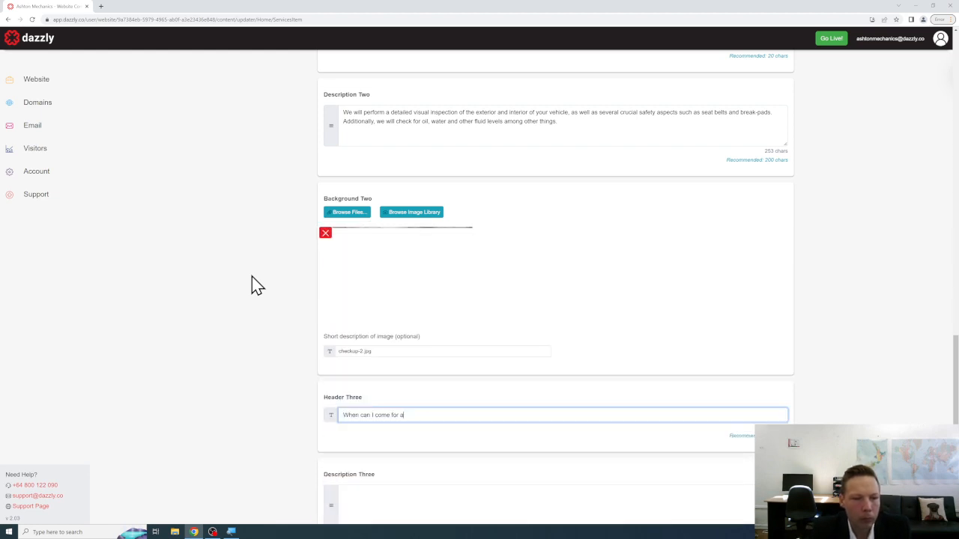
text( check-u;p)
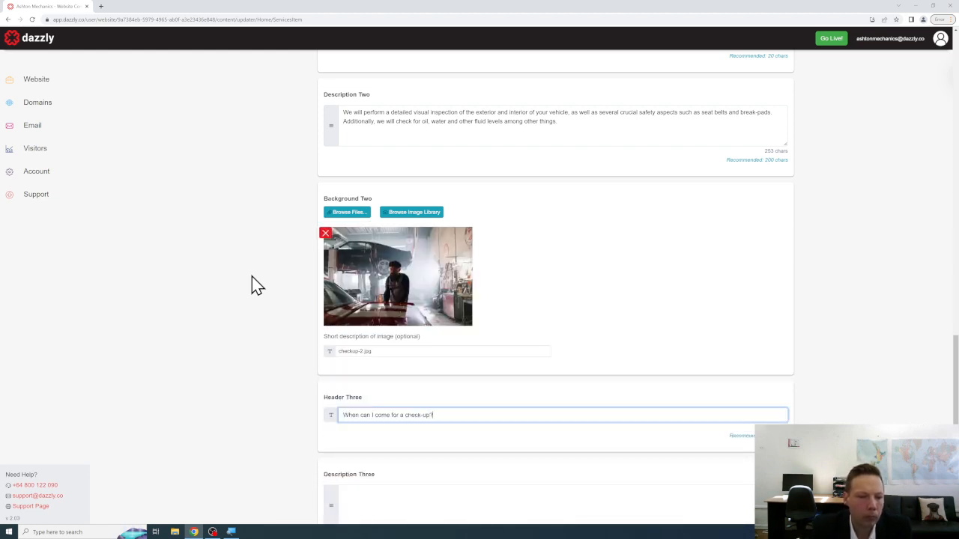
scroll(253, 300, down, 2)
click(390, 353)
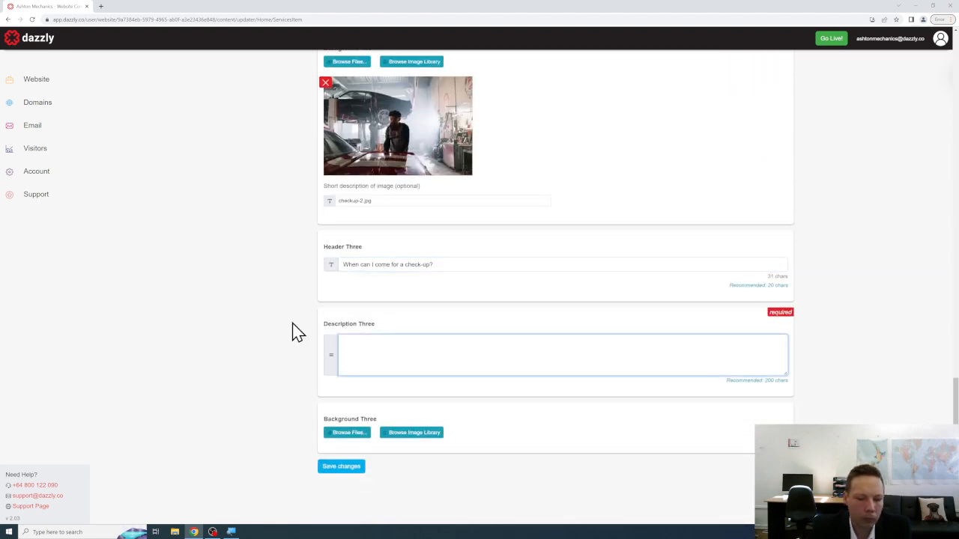
Write Description Three about business hours, calling ahead or booking, busier pre-weekend days and pride in check-ups.
text(We operate standard )
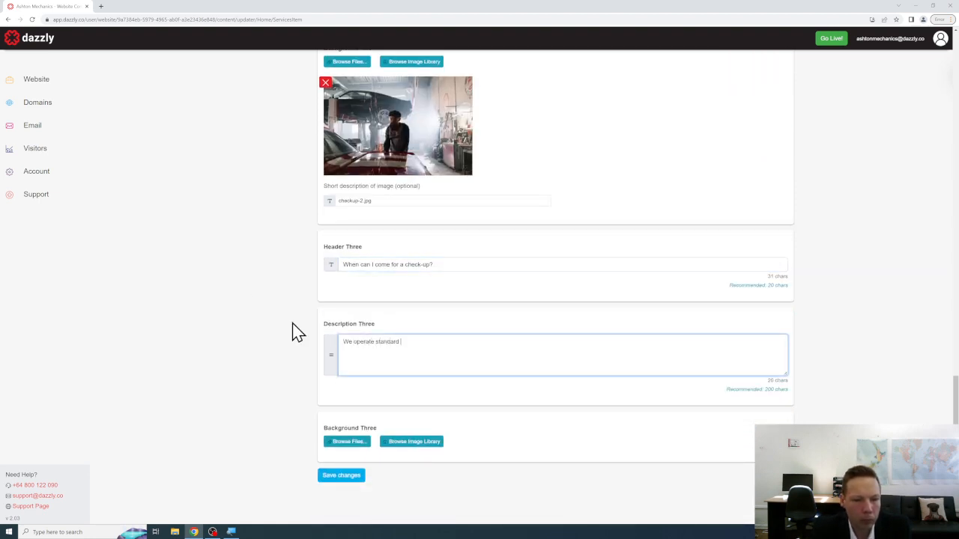
text(business hours)
text(and)
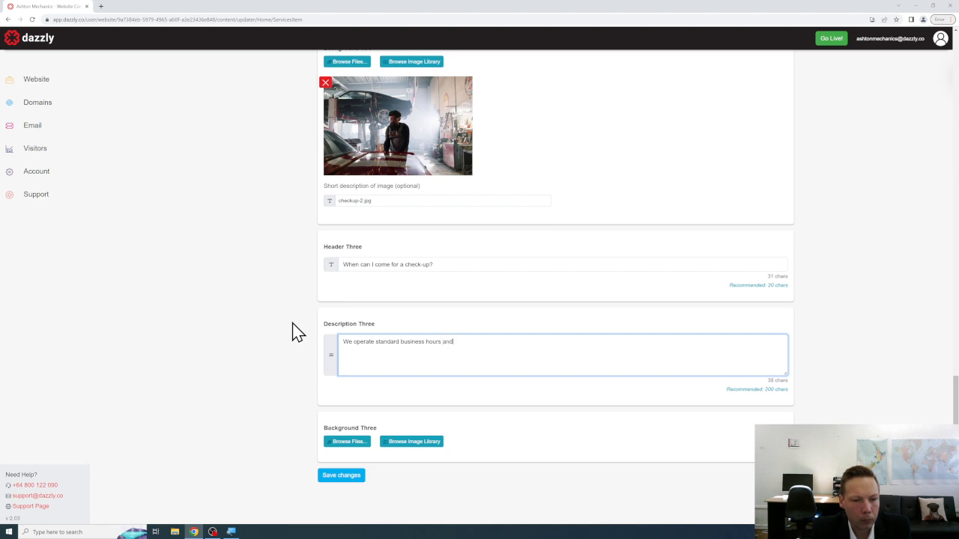
text( welcome en)
key(BackSpace)
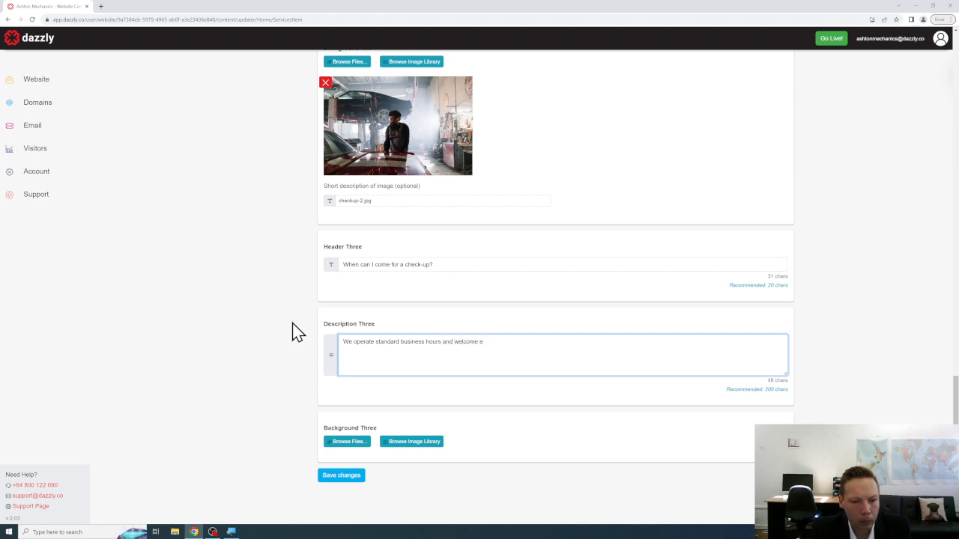
text(y)
key(BackSpace)
key(BackSpace)
key(BackSpace)
key(BackSpace)
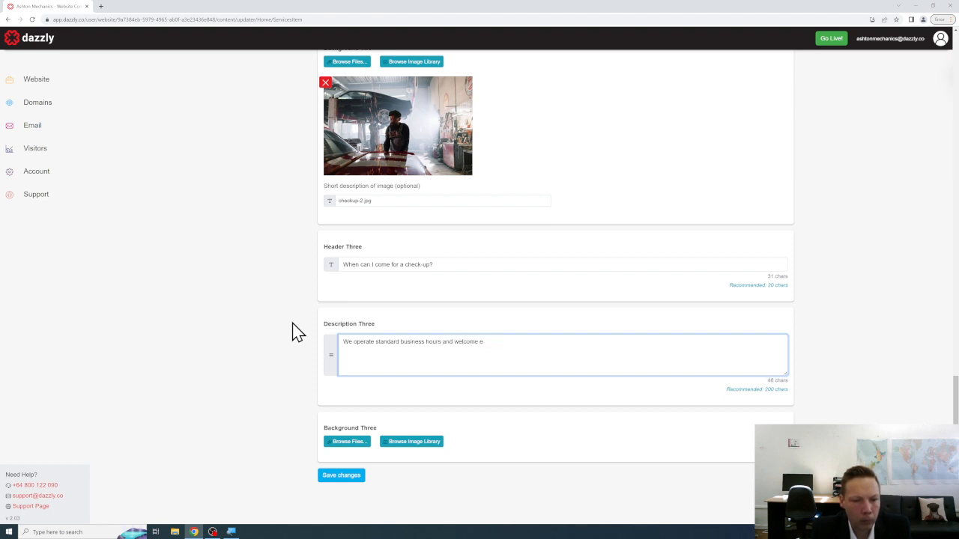
text(u to call ahe)
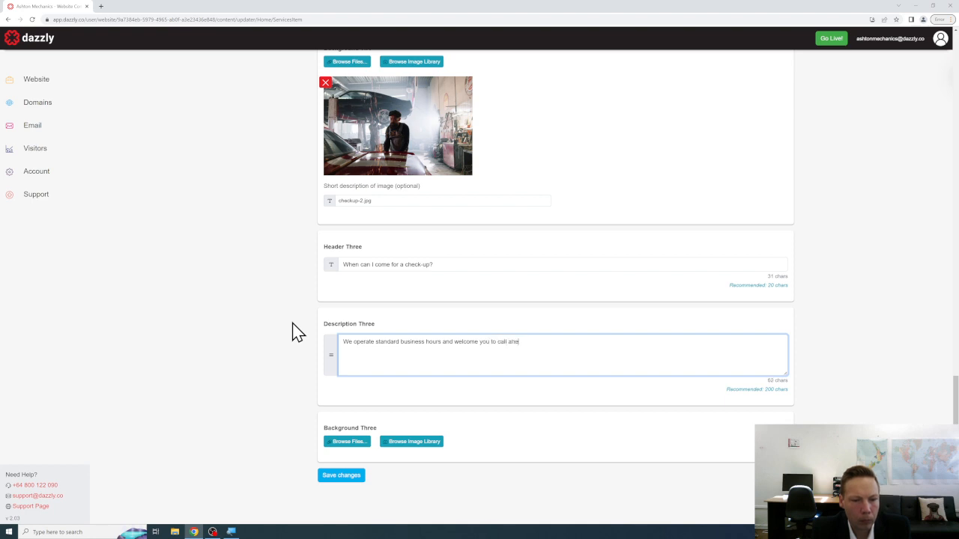
text(ad of time or make an appointment. W)
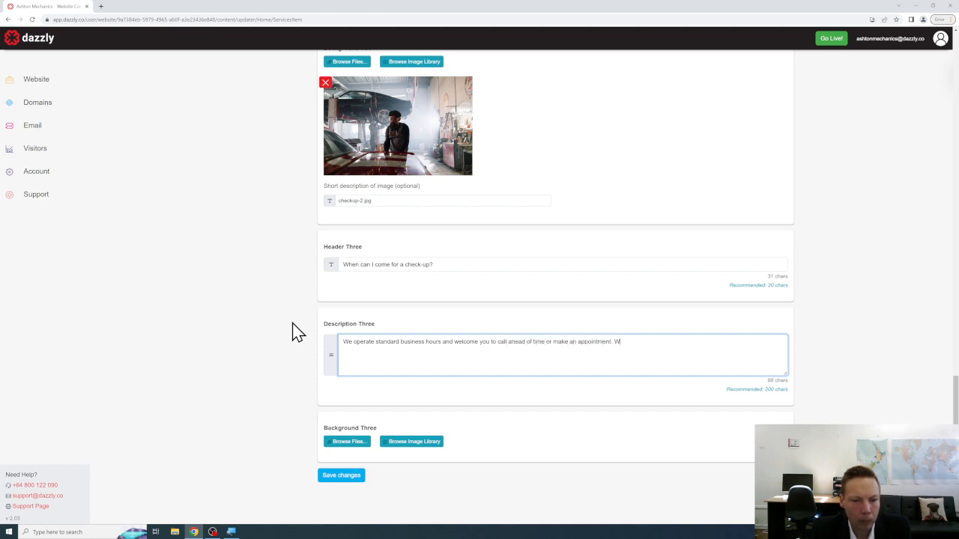
text(e're generally bus)
text(ier prior to seekends but will also)
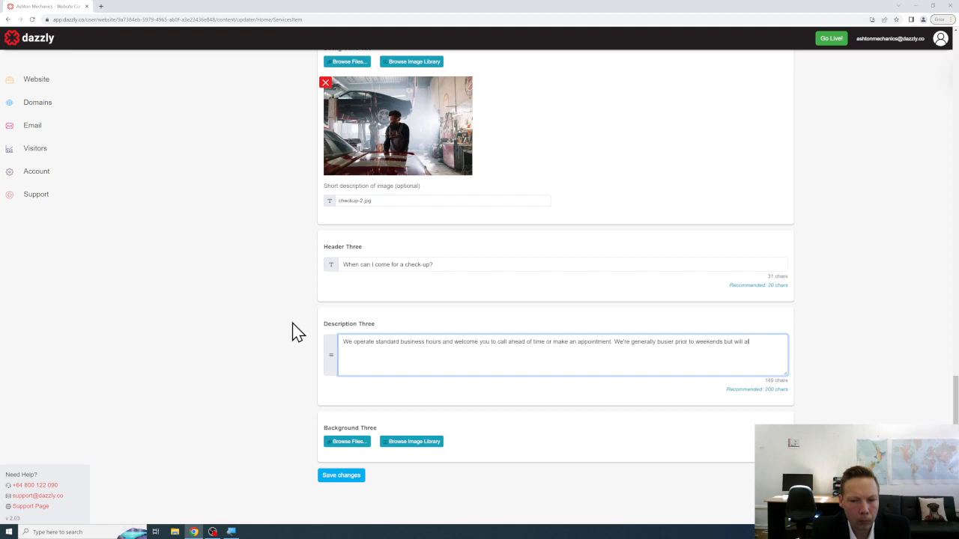
text(lways go the extra mile to t)
text(it in a job)
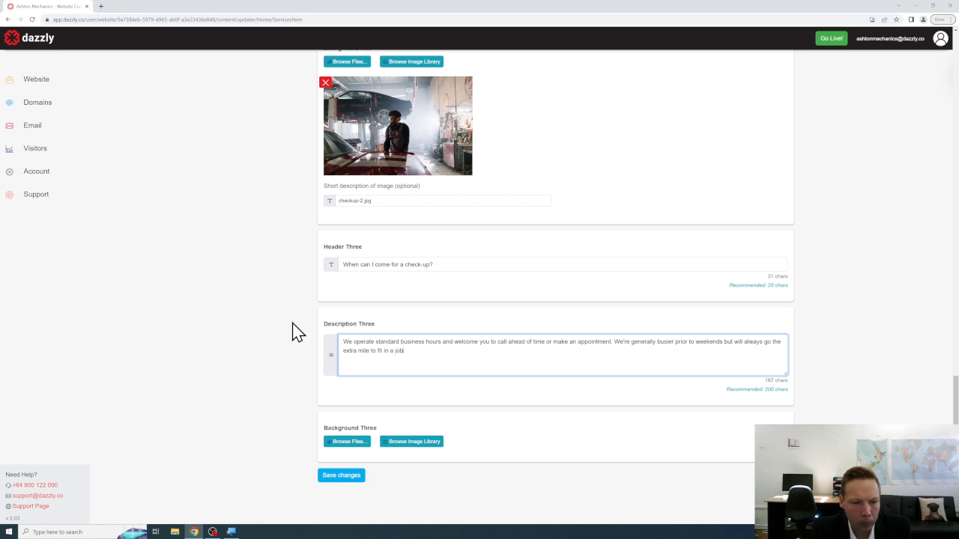
text( around your schedu)
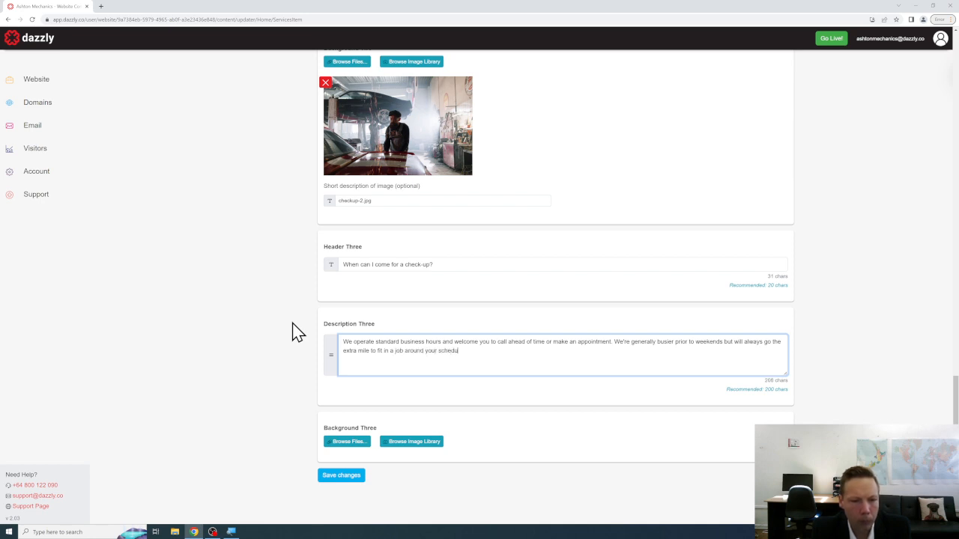
text(le. We take pride i)
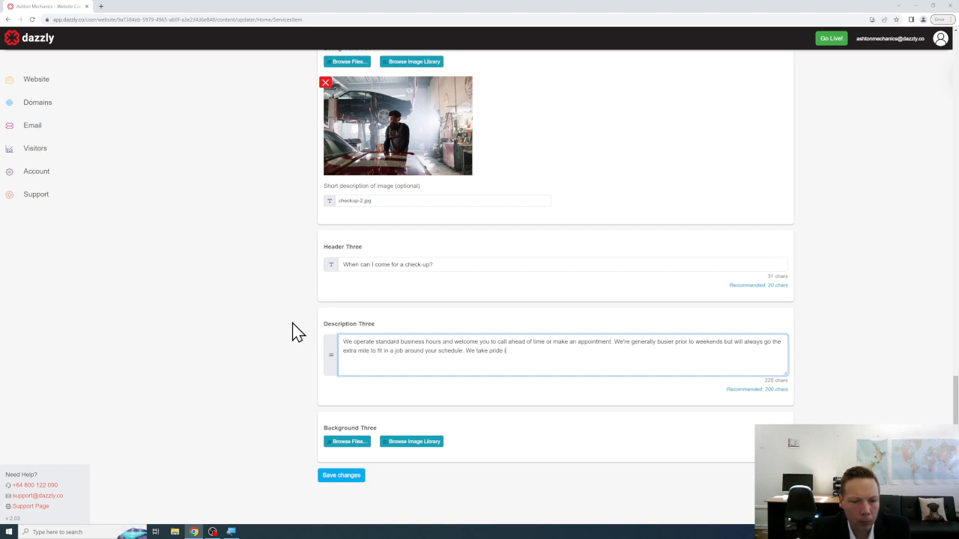
text(n the quality of o)
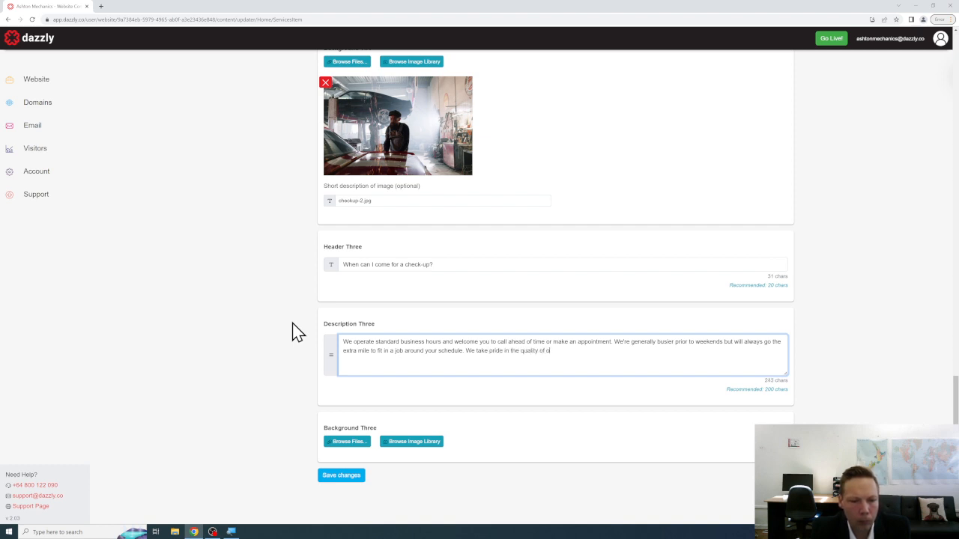
text(ur ca)
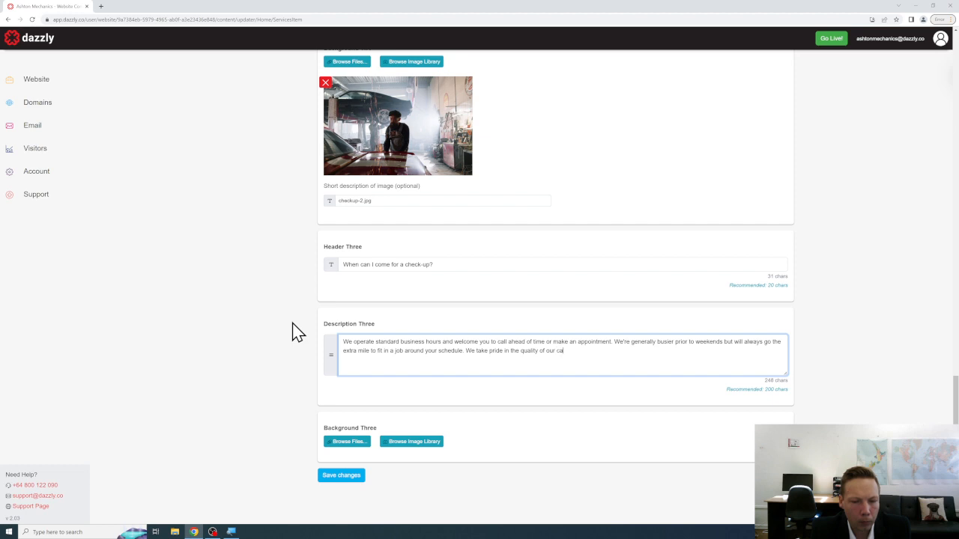
text(r check-up work.)
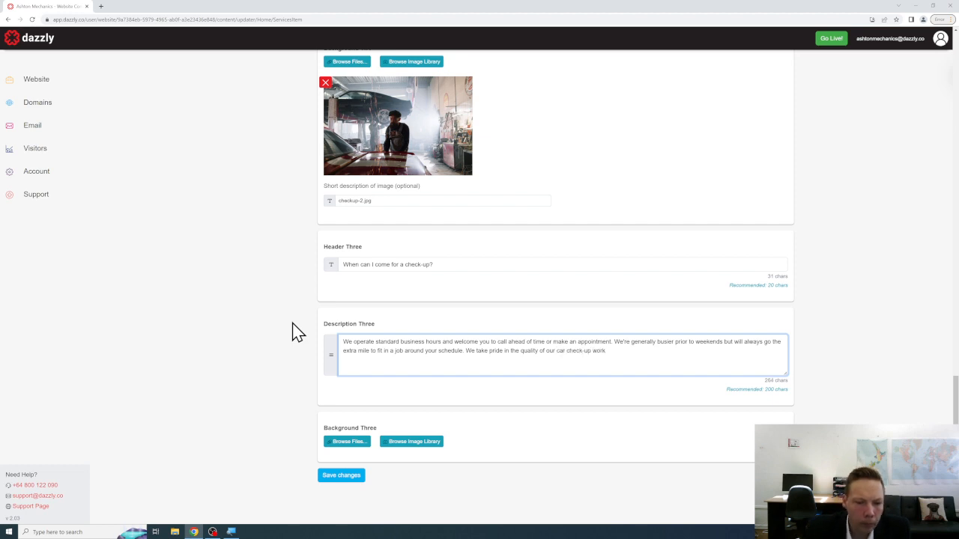
click(347, 442)
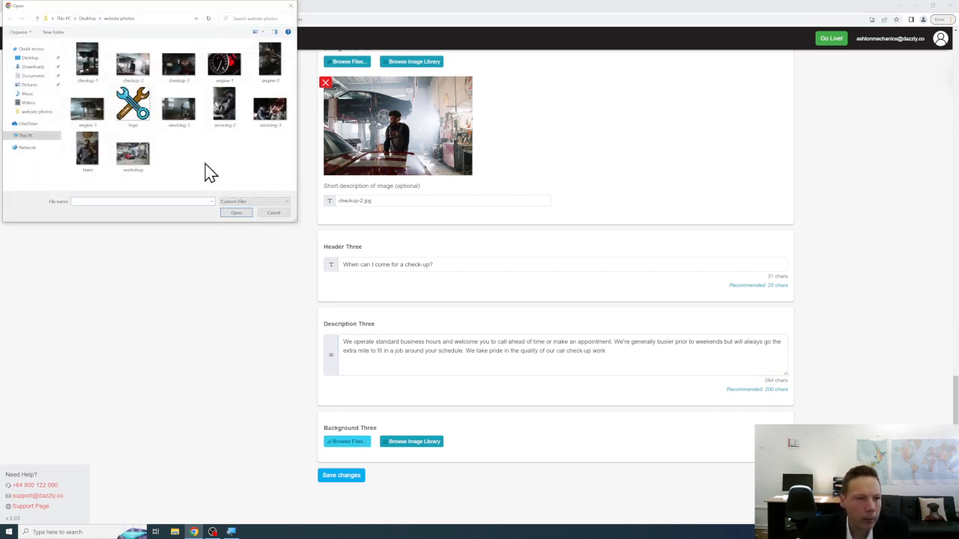
Upload checkup-3.jpg, the mechanic beside a red car, as the Checkup service's Background Three.
click(185, 72)
click(234, 213)
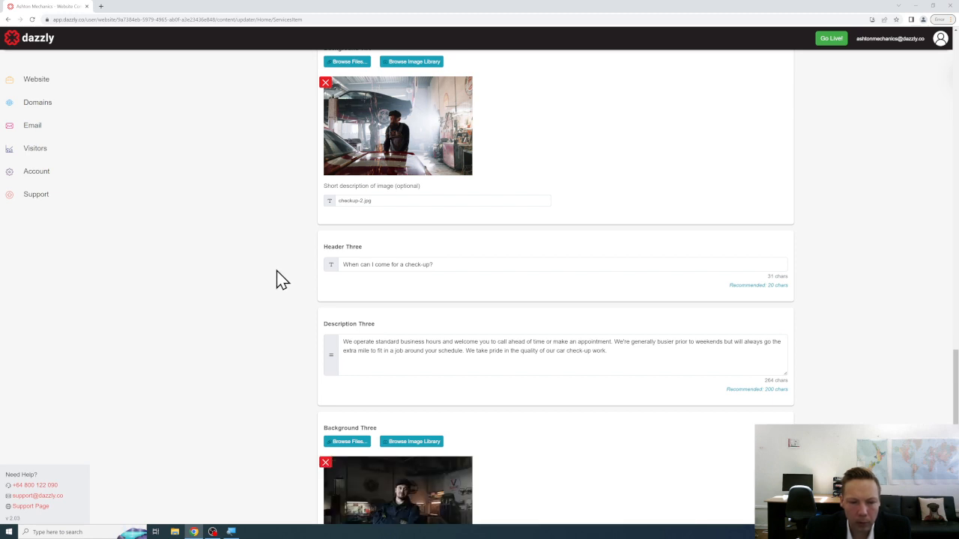
scroll(547, 291, down, 2)
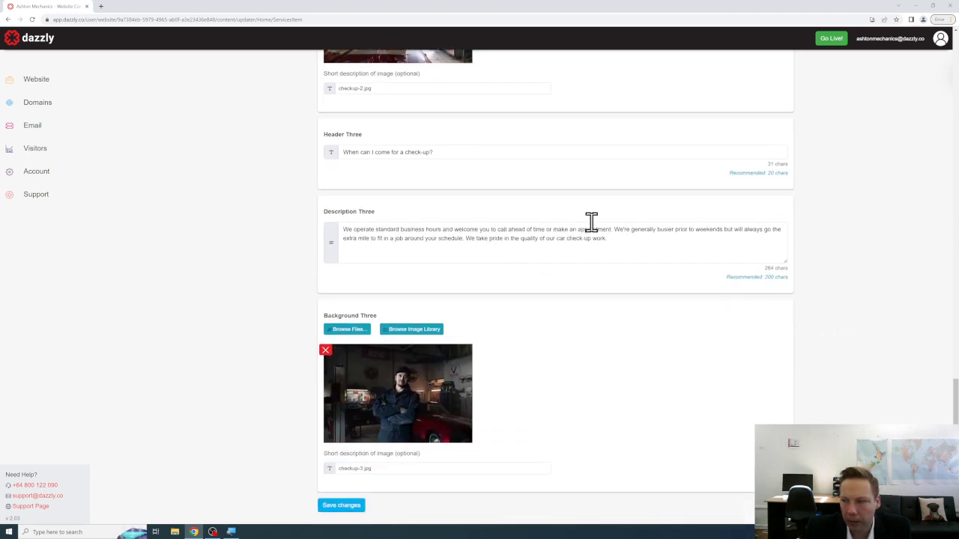
scroll(591, 222, down, 1)
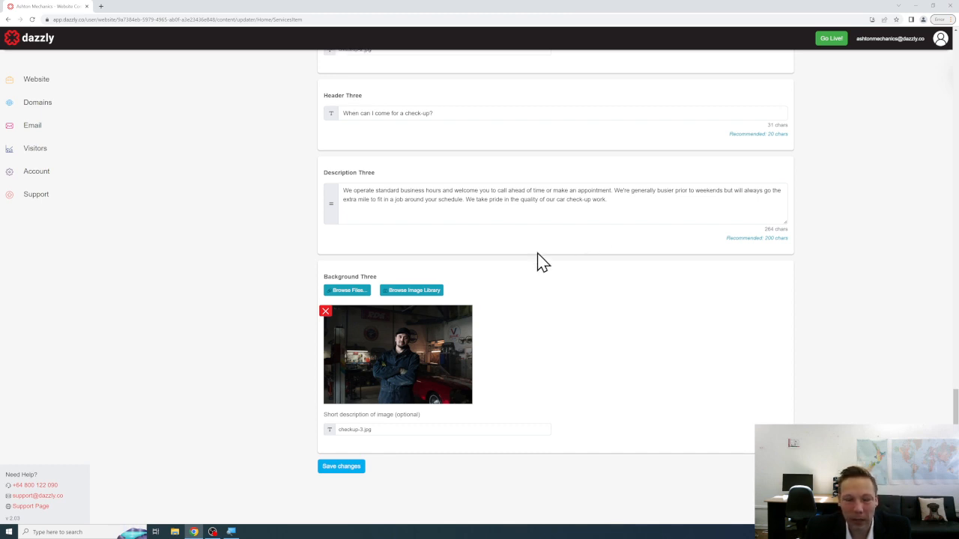
Save the Checkup service, reopen it to review its contents, then go back to the Services list.
click(357, 471)
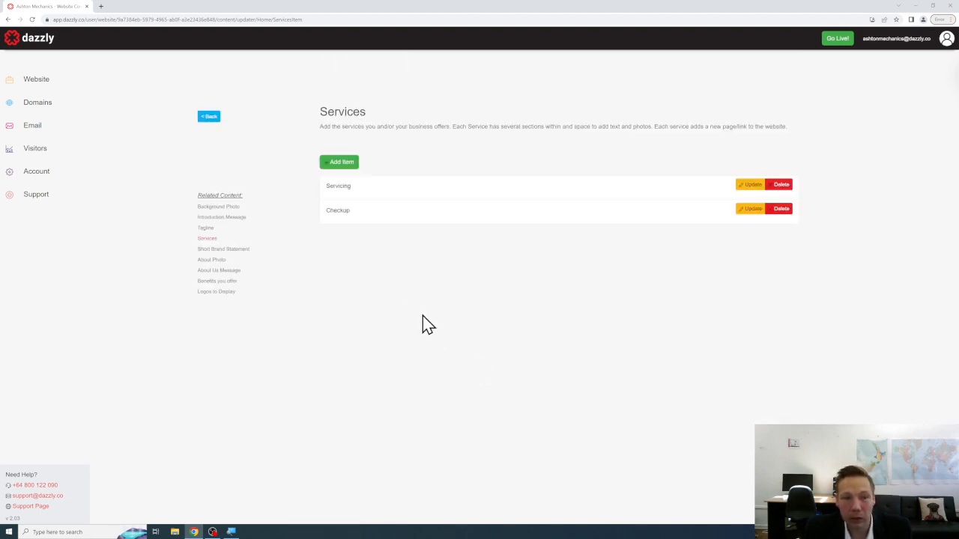
click(749, 215)
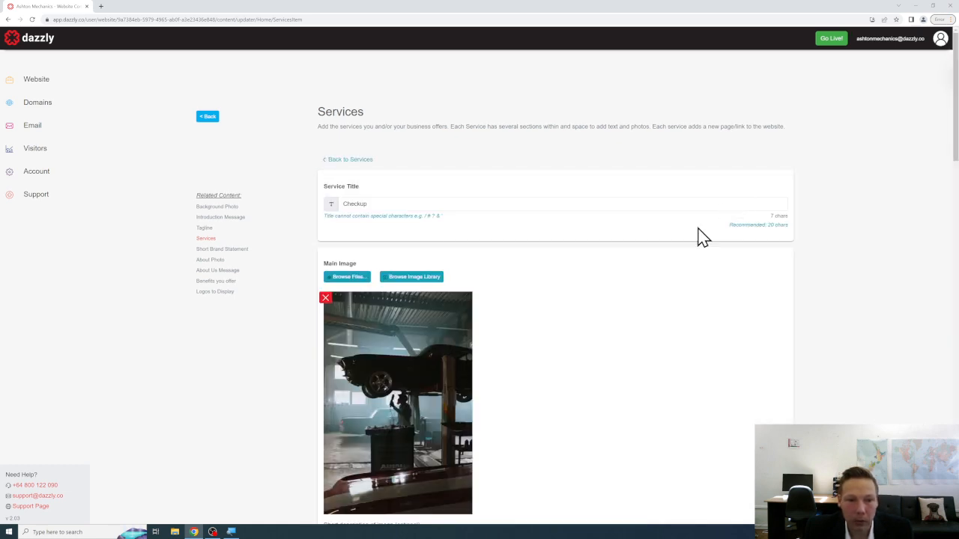
scroll(697, 235, down, 5)
drag(386, 281, 316, 285)
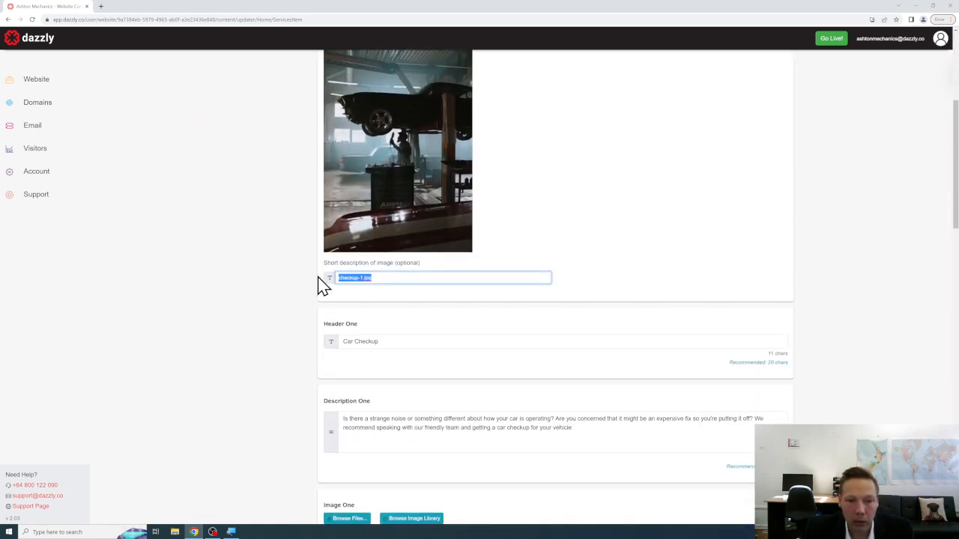
click(569, 260)
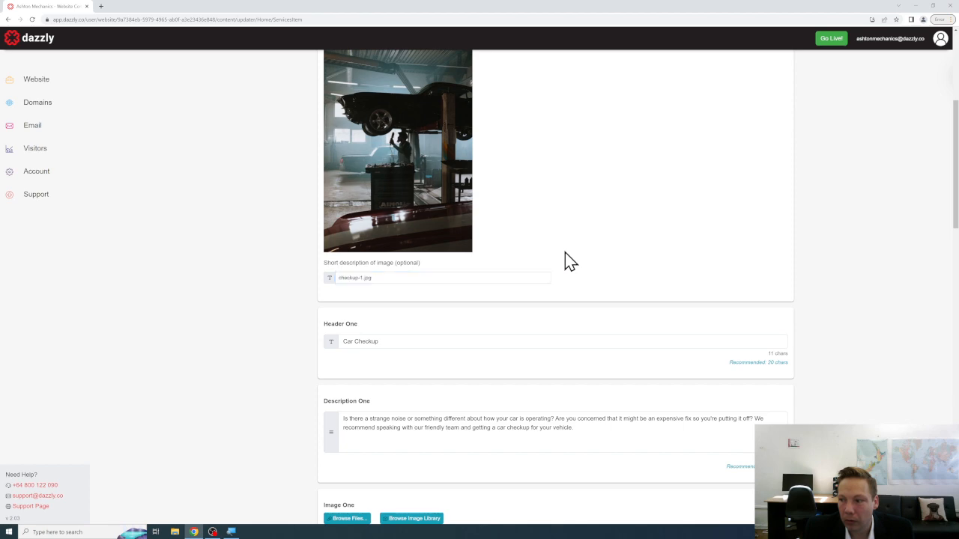
scroll(555, 262, down, 15)
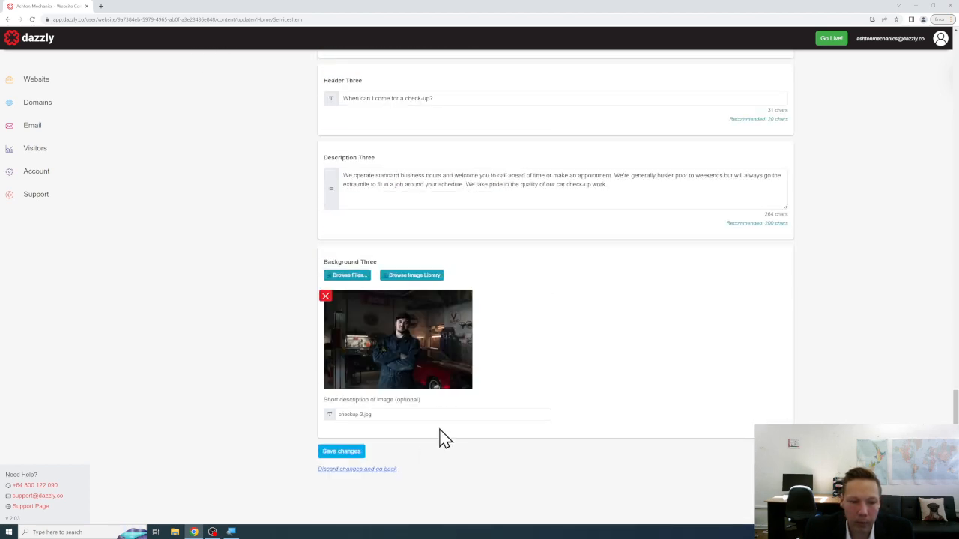
scroll(480, 362, up, 5)
scroll(480, 362, up, 20)
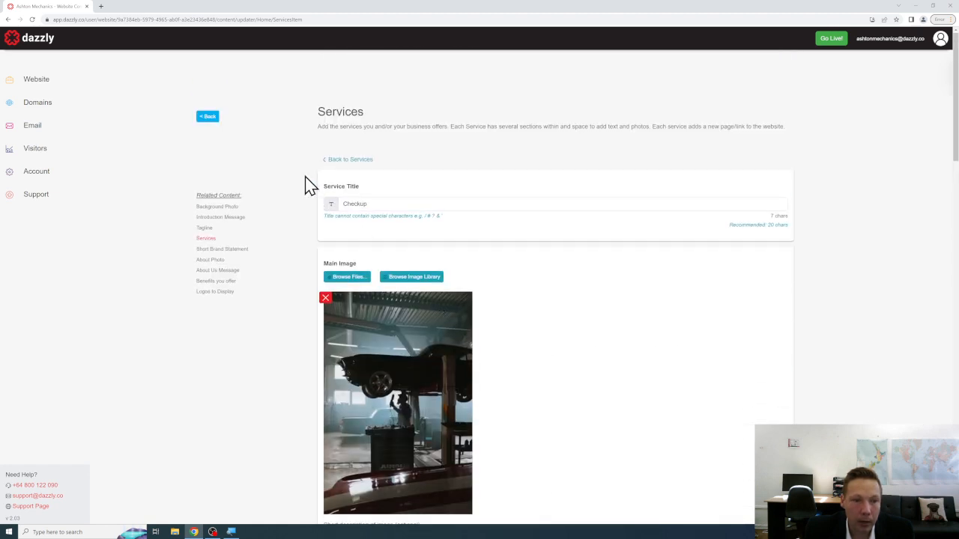
click(341, 164)
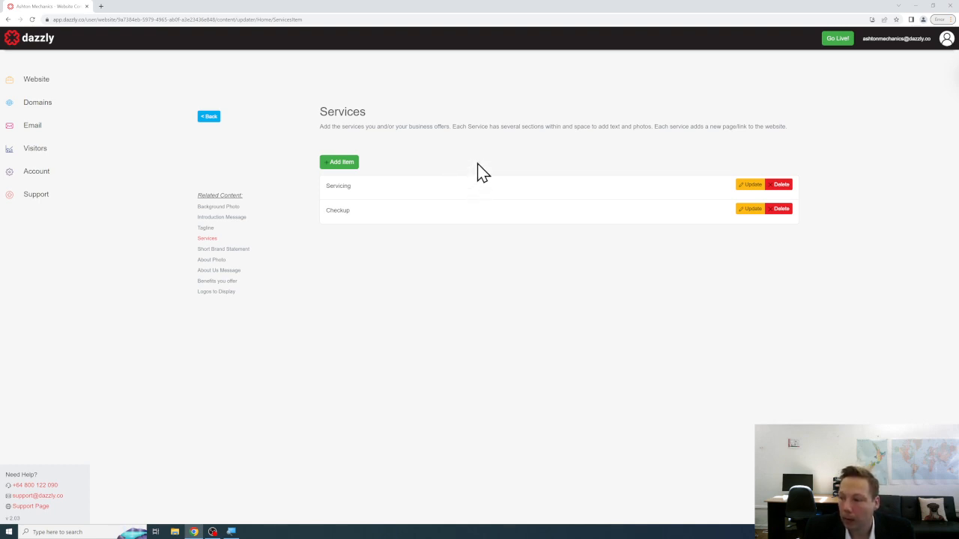
Start a new service entry with engine-1.jpg as its main image.
click(349, 163)
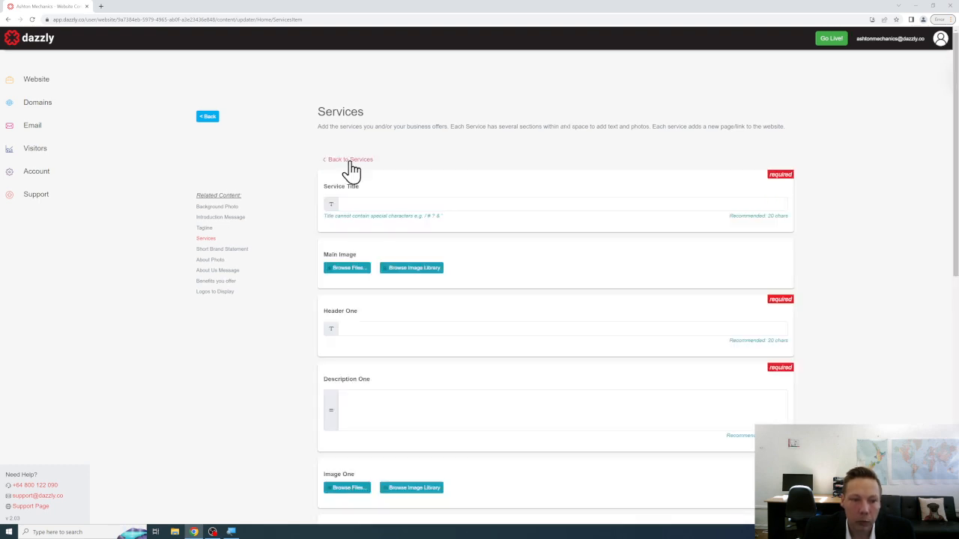
click(358, 271)
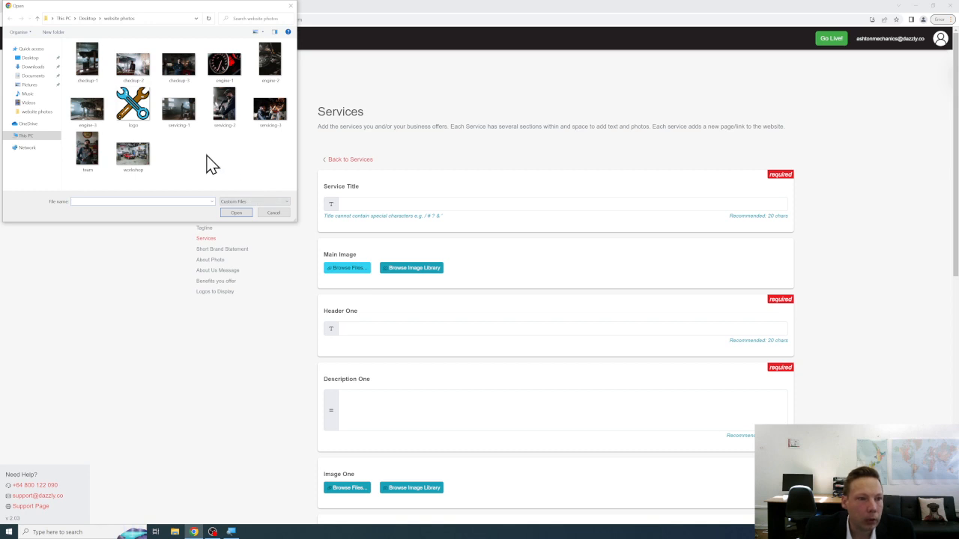
click(219, 66)
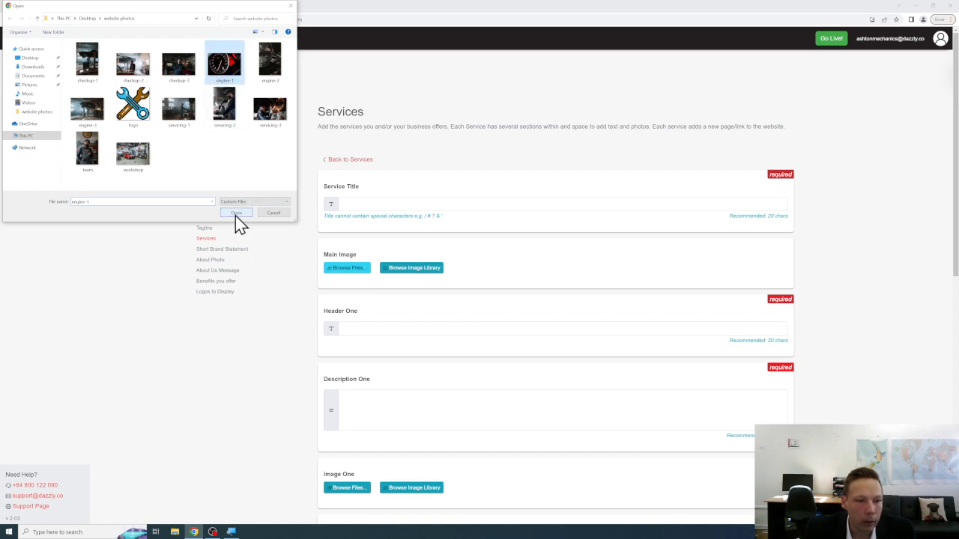
click(236, 212)
Title the service 'Engine Work' and set Header One to 'Car Engine Repairs'.
click(388, 202)
text(Engine Work)
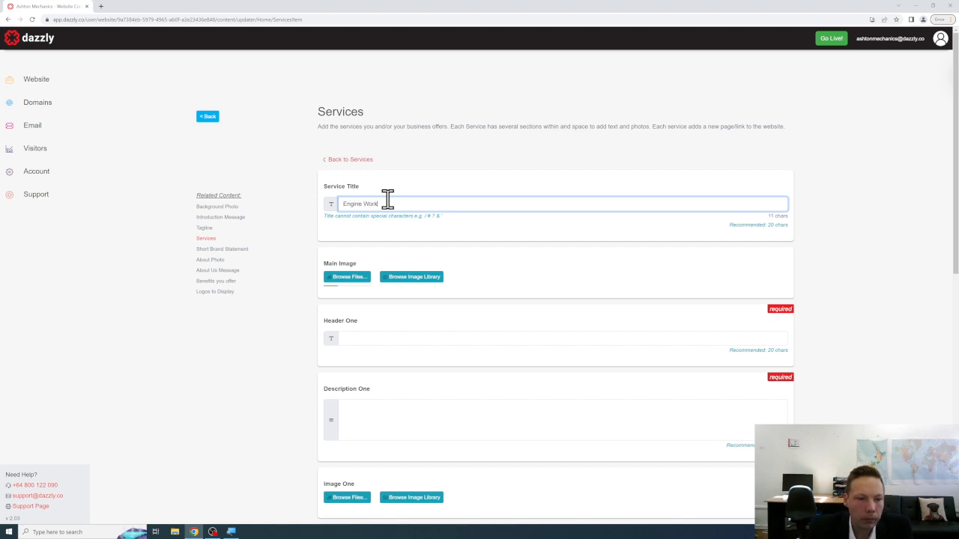
click(417, 339)
text(d)
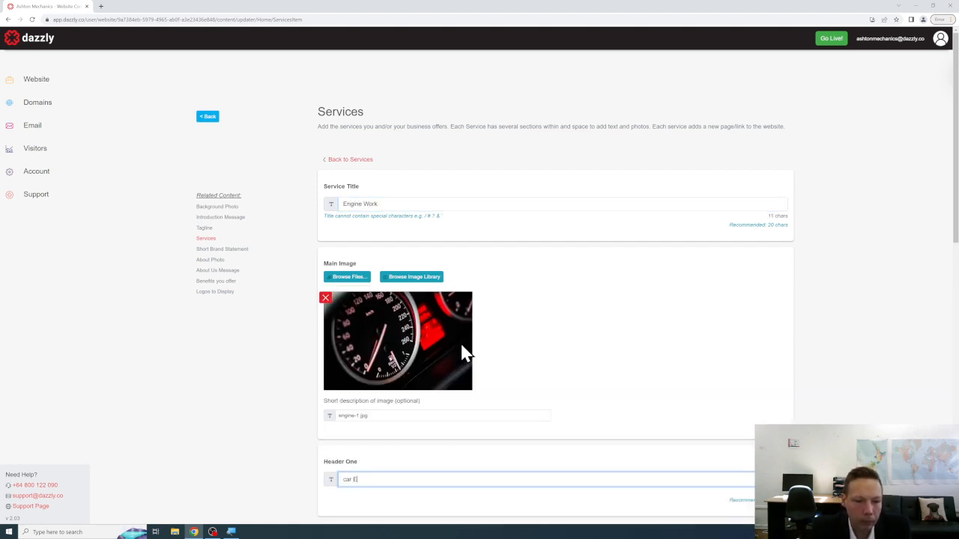
key(ctrl+a)
text(Ca)
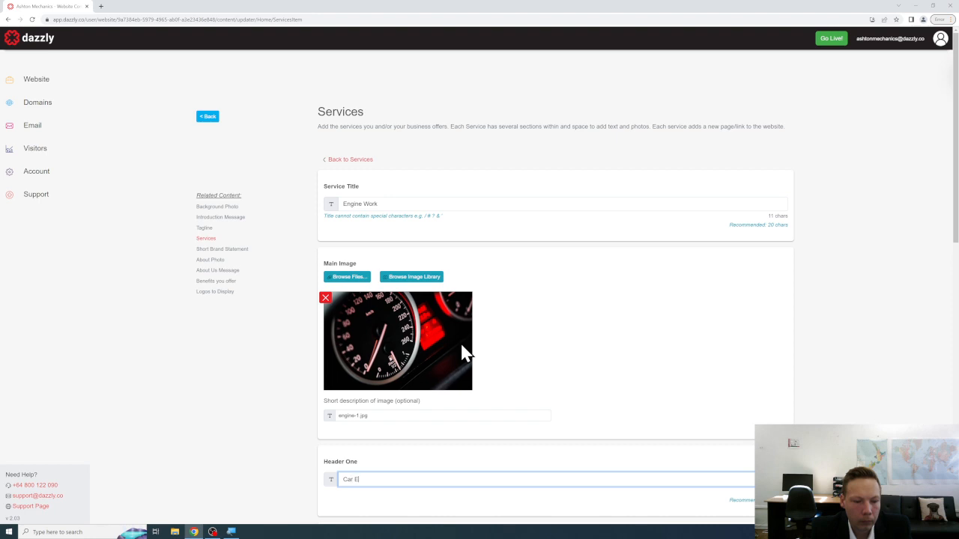
text(r Engine Repairs)
scroll(462, 352, down, 3)
click(439, 375)
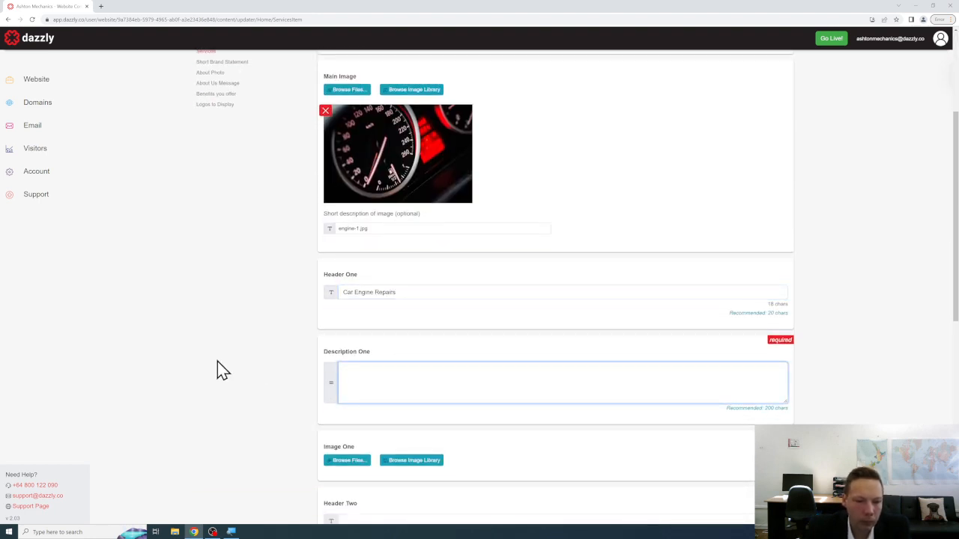
Write Description One about Ashton Mechanics diagnosing and repairing engine noises and performance issues.
text(Whether your c)
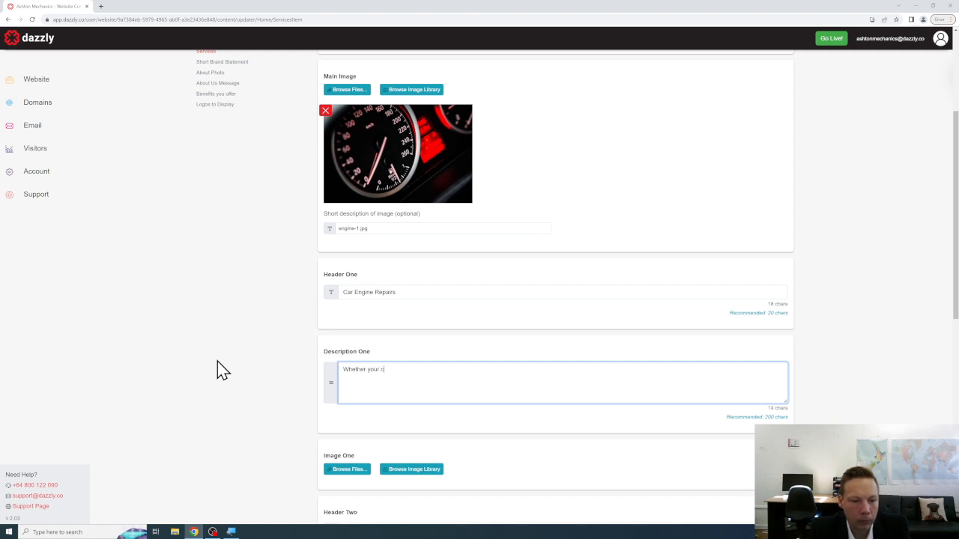
text(ar enginer )
text(s making a st)
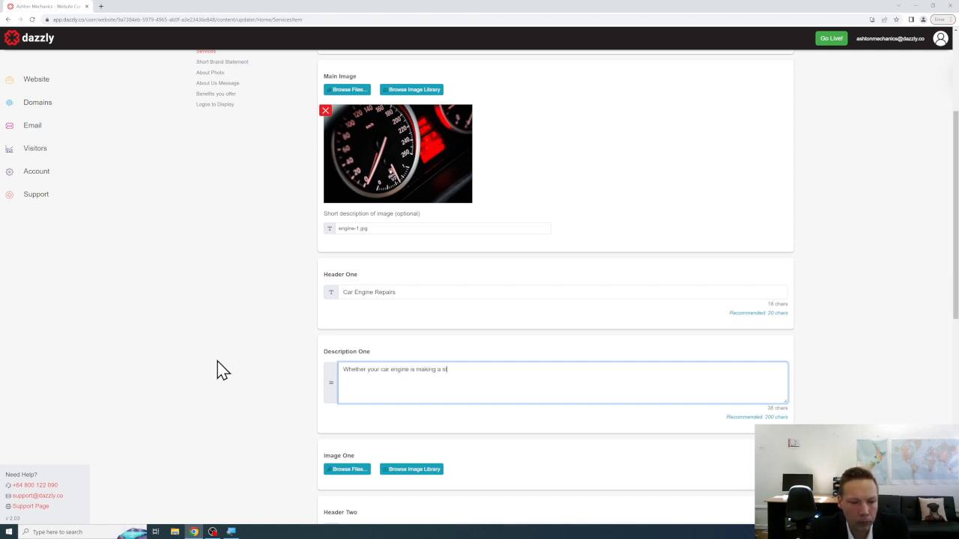
text(range noise or)
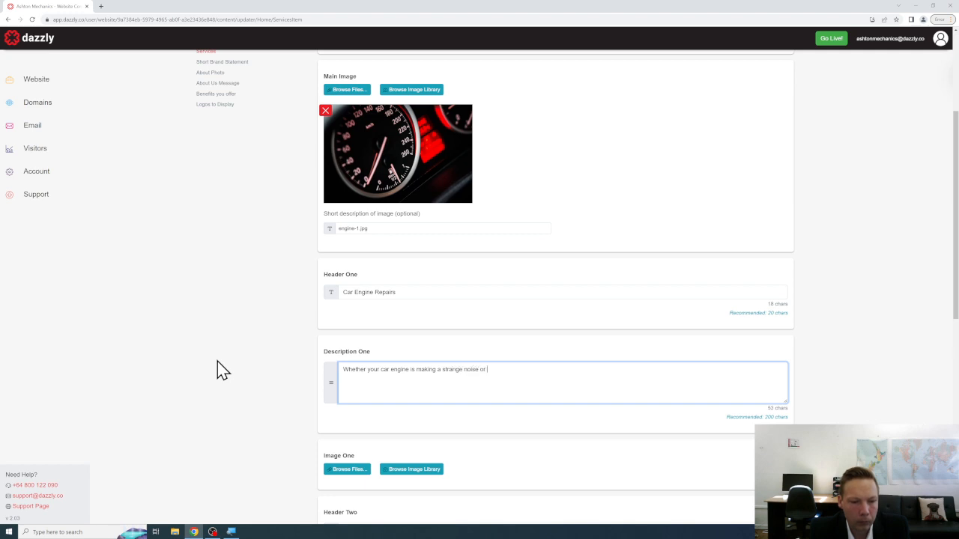
text( if your vehicle is)
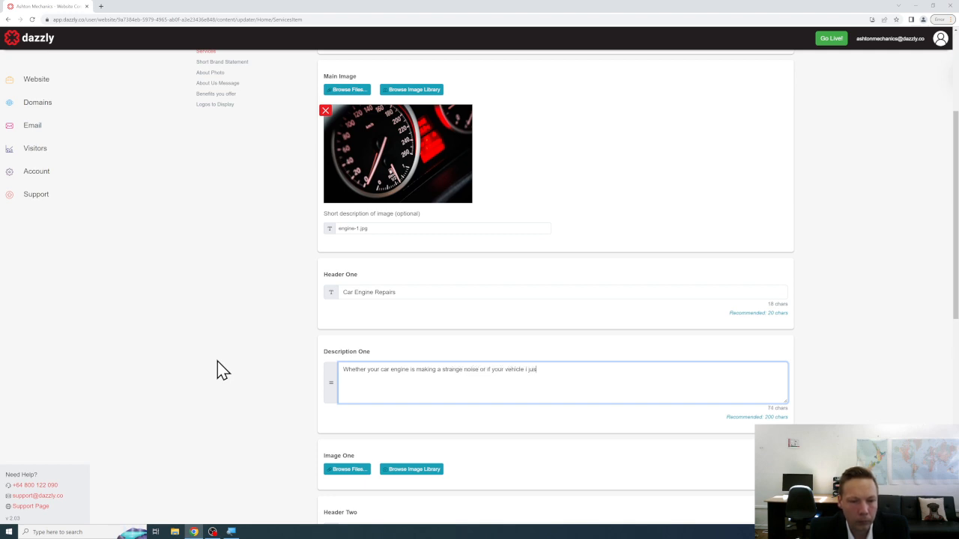
text(formance s)
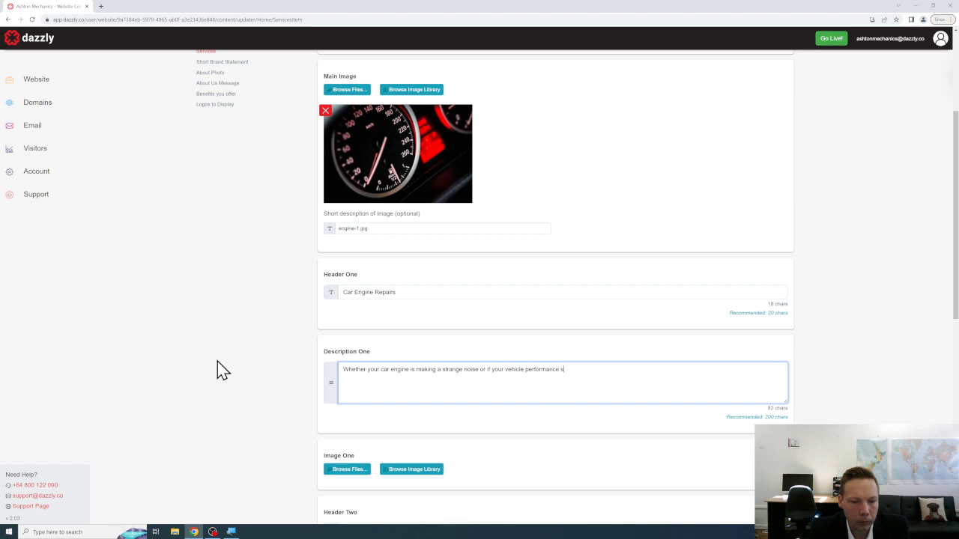
text(eems off - do not hes)
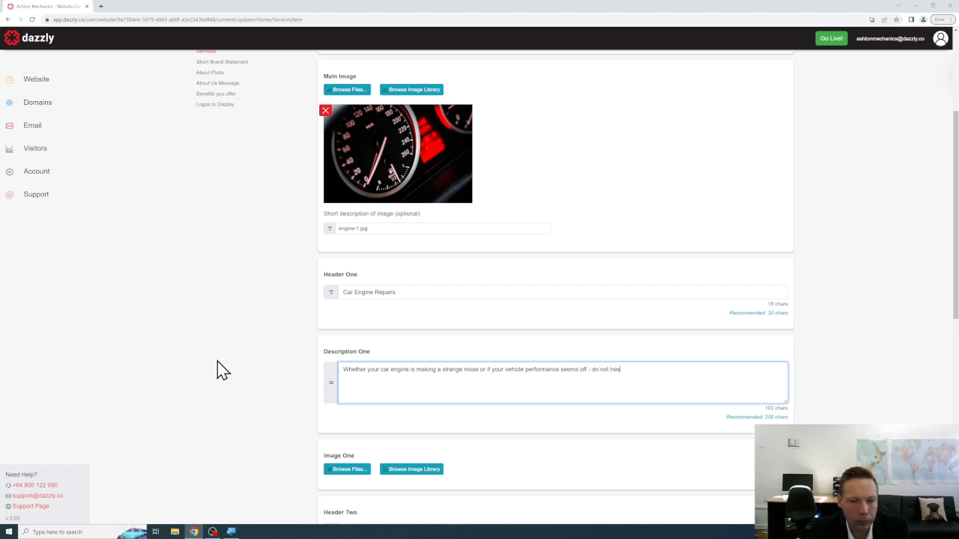
text(itate to give us a call. At Ashton )
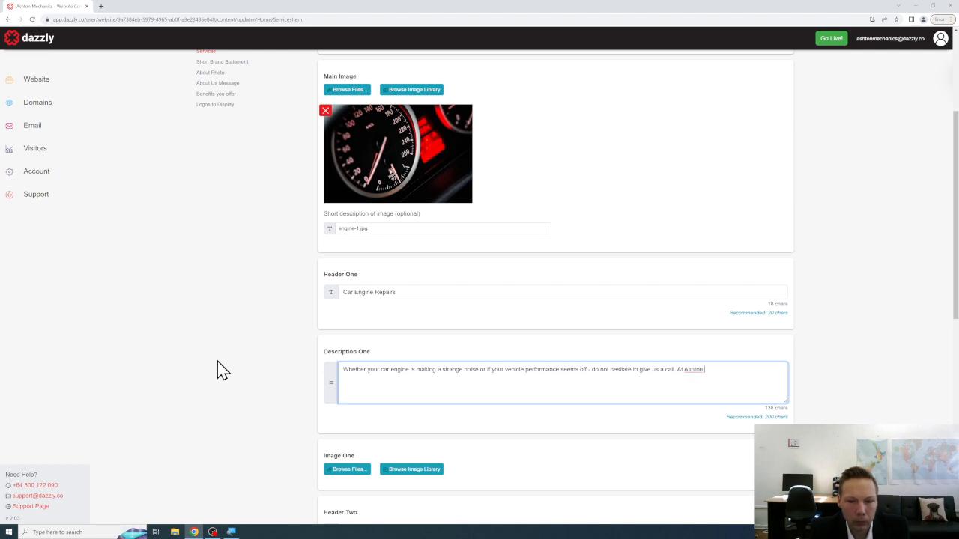
text(Mechanics we have various tools to)
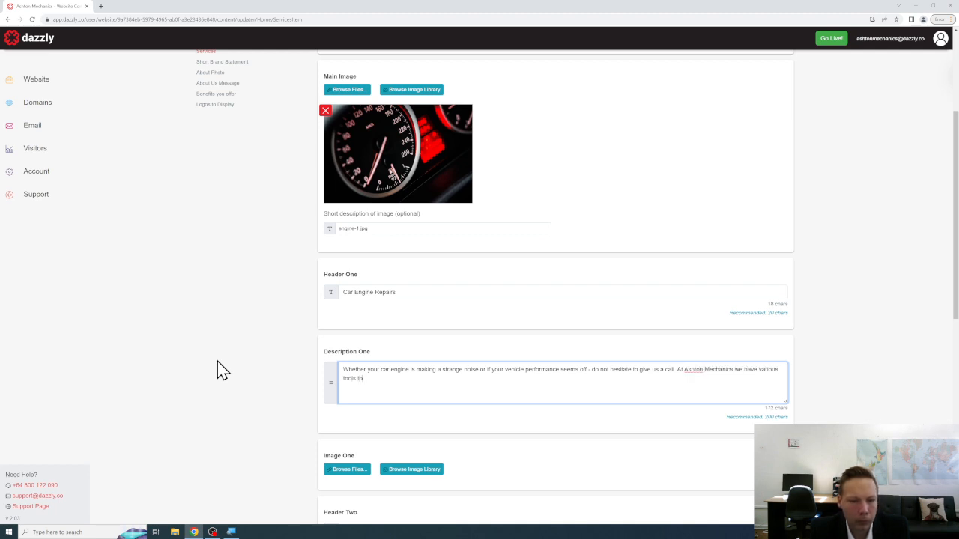
text( diagnose and er)
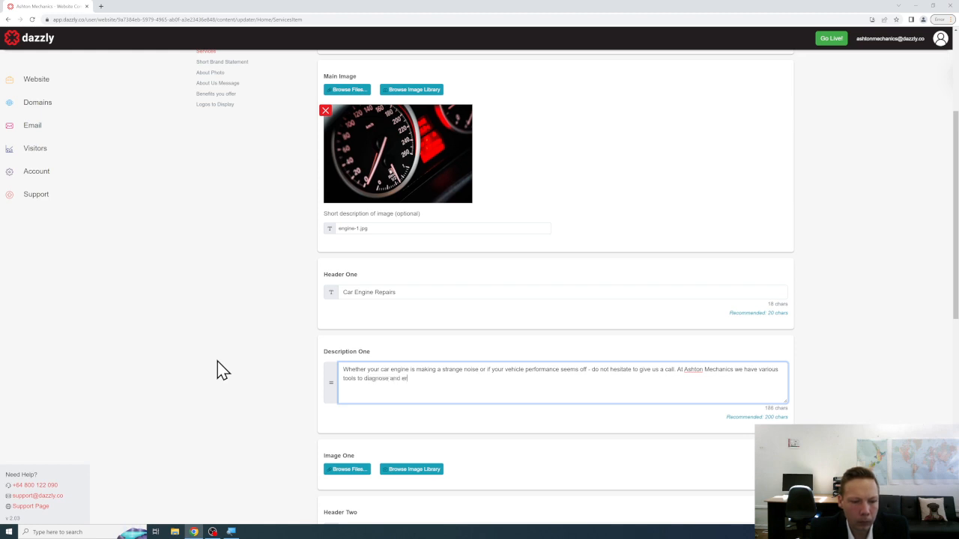
key(BackSpace)
text(repair engine realt)
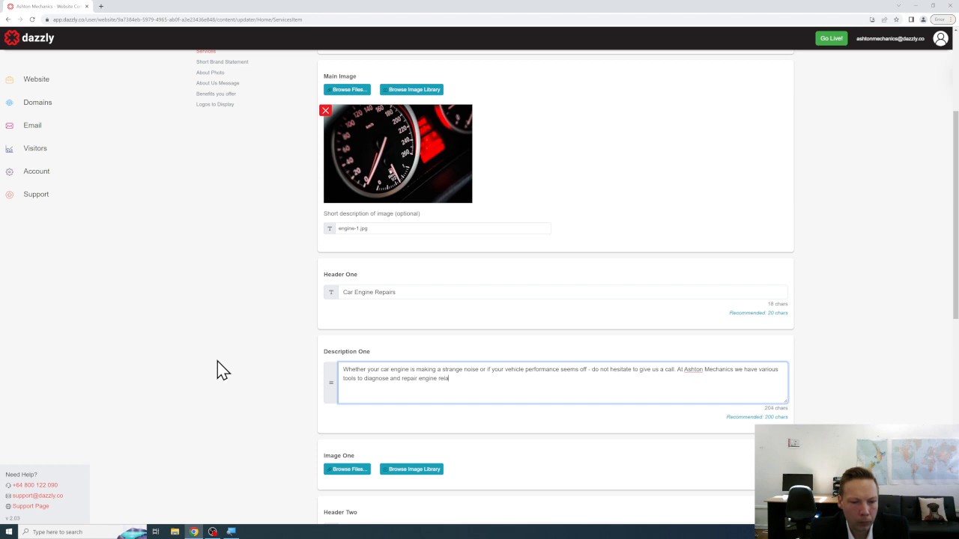
text(ssues.)
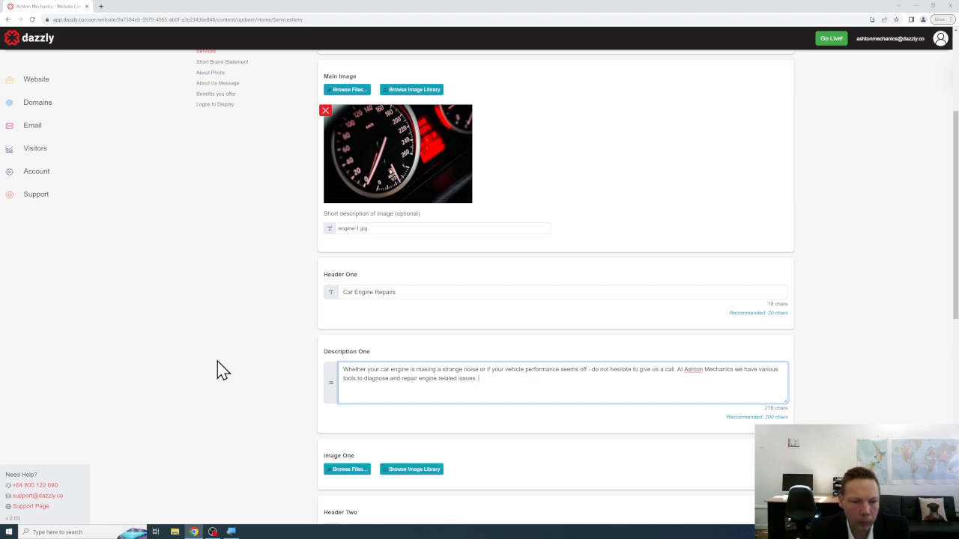
scroll(217, 368, down, 3)
Upload the engine-1.jpg speedometer photo as Image One.
click(336, 249)
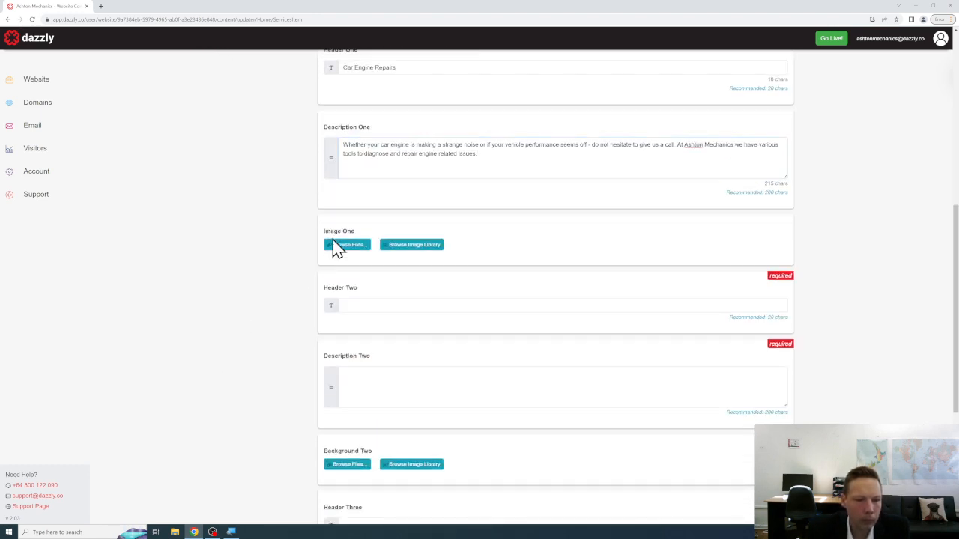
click(217, 75)
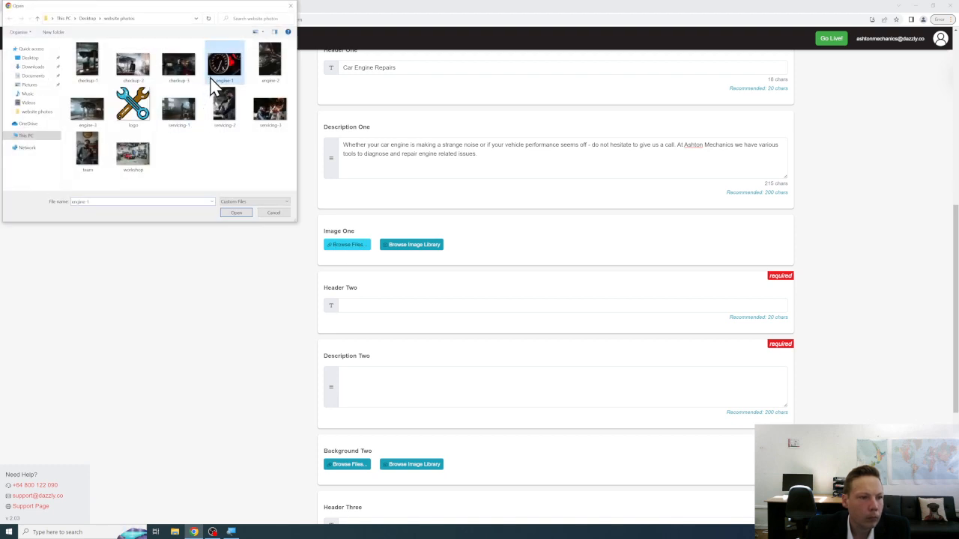
click(236, 213)
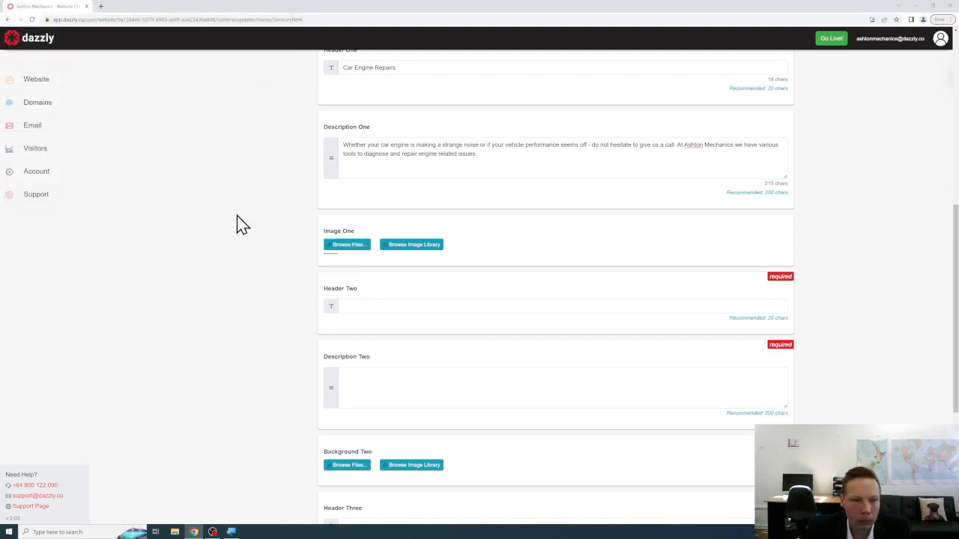
scroll(281, 300, down, 2)
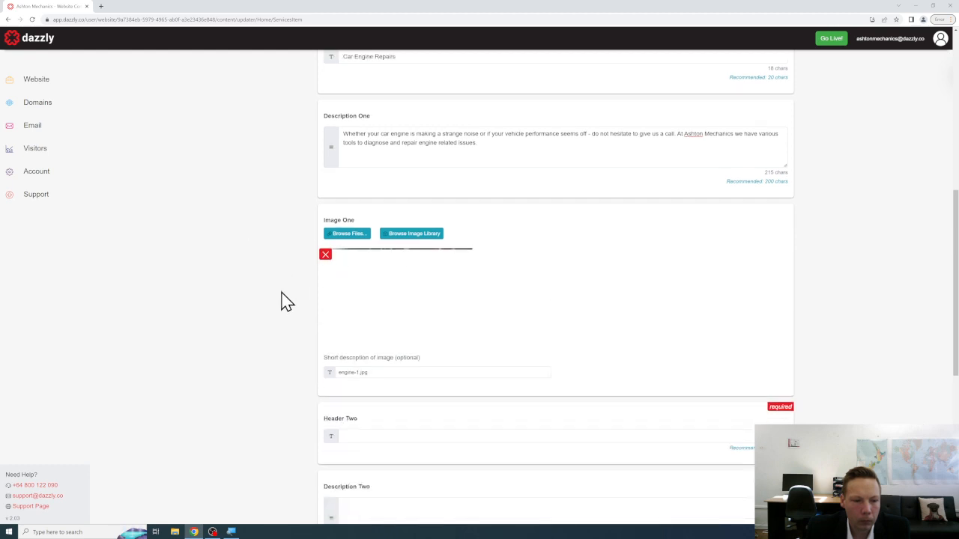
Set Header Two to 'Performance is our passion' and describe keeping engines working correctly in Description Two.
click(360, 298)
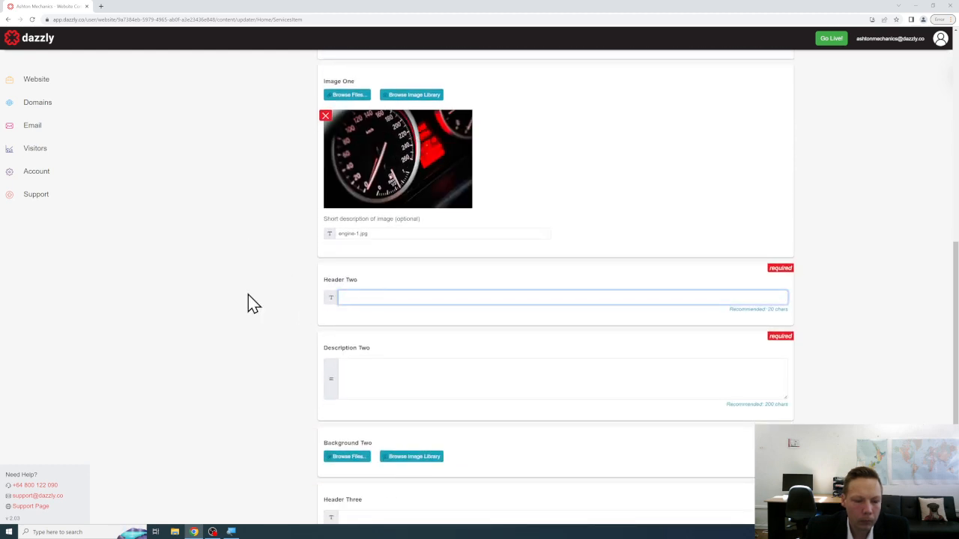
text(Performance is our passion)
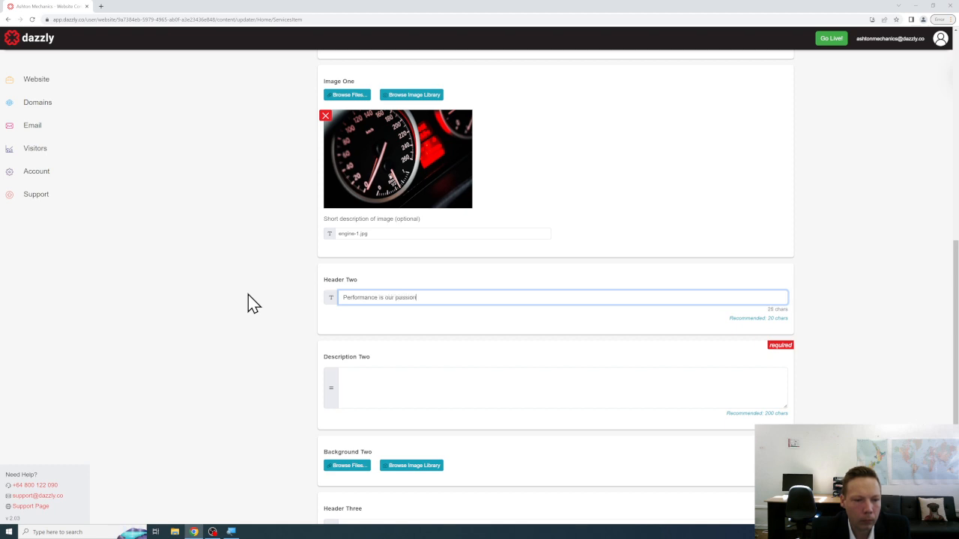
key(Tab)
scroll(253, 303, down, 2)
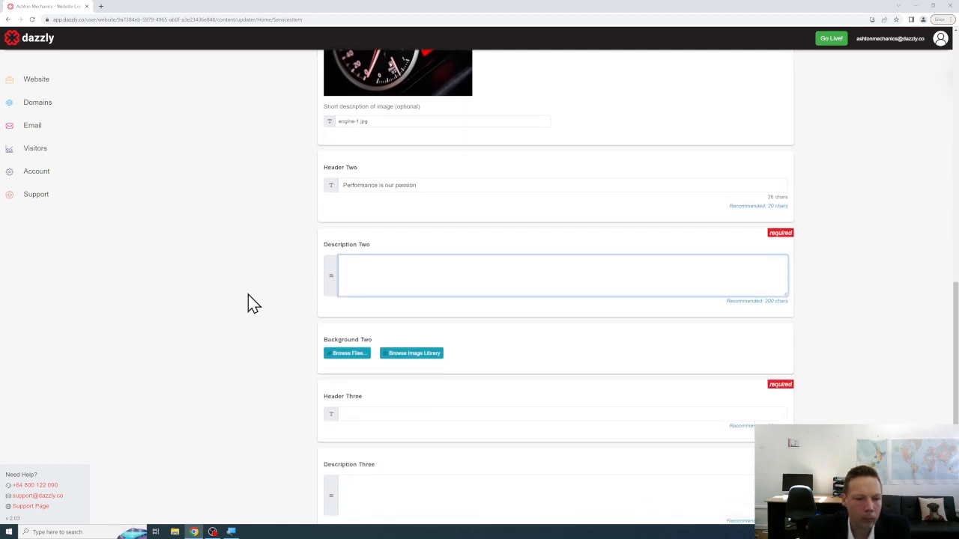
text(Whe)
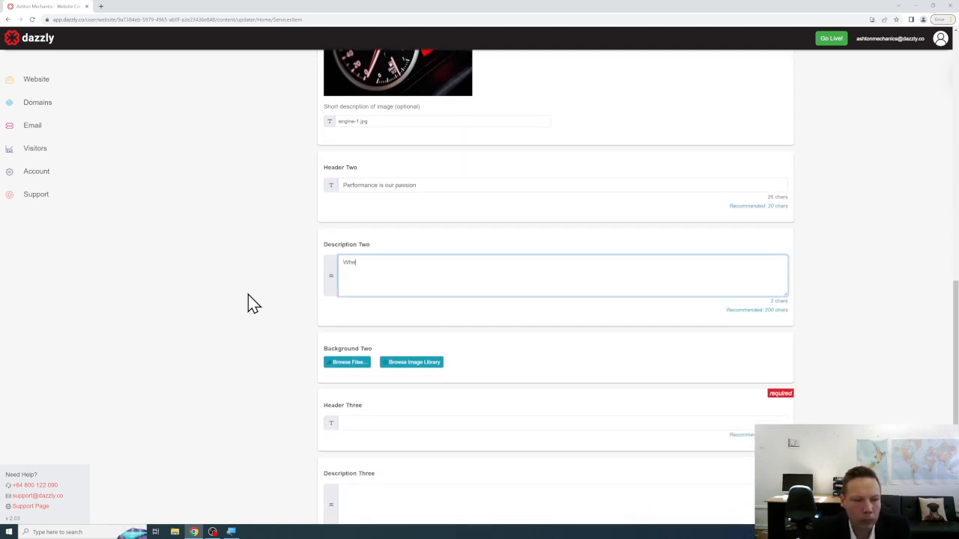
text(n you have a gr)
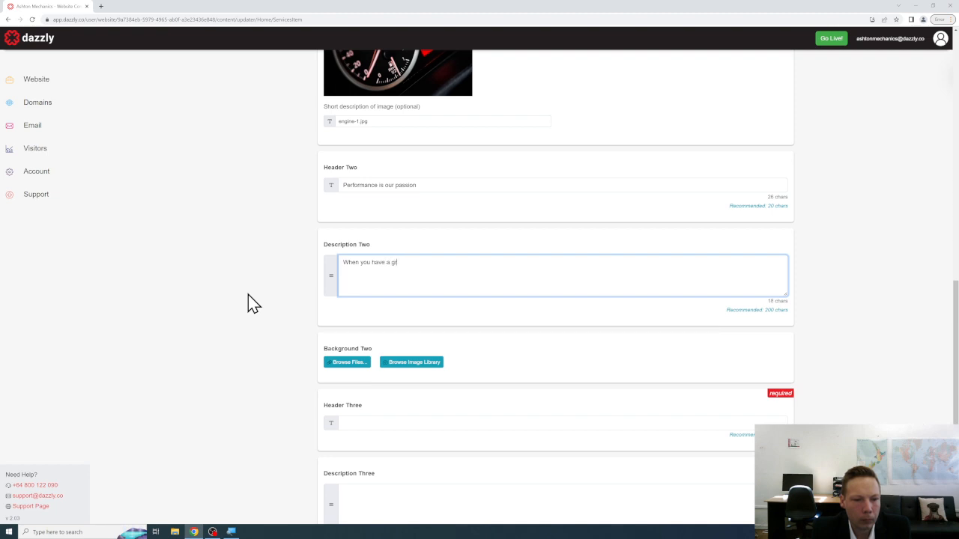
text(eat engine.)
text( I prov)
text( provid)
text(es a great vehicle exp)
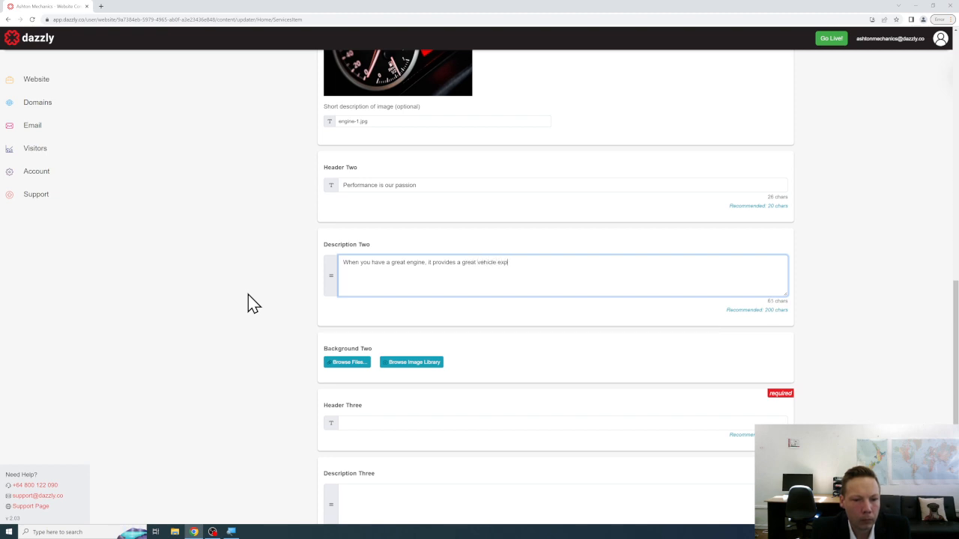
text(erience. We want you )
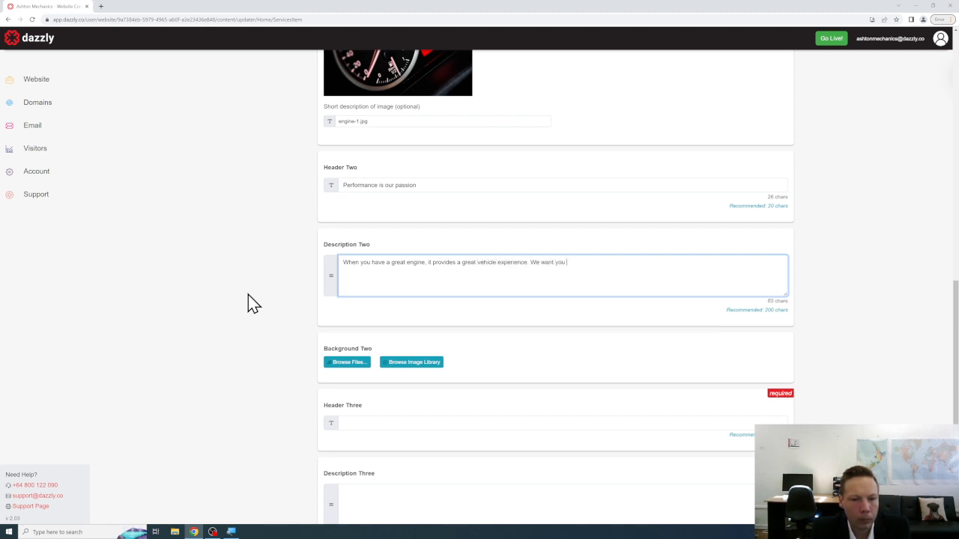
text(and your fma)
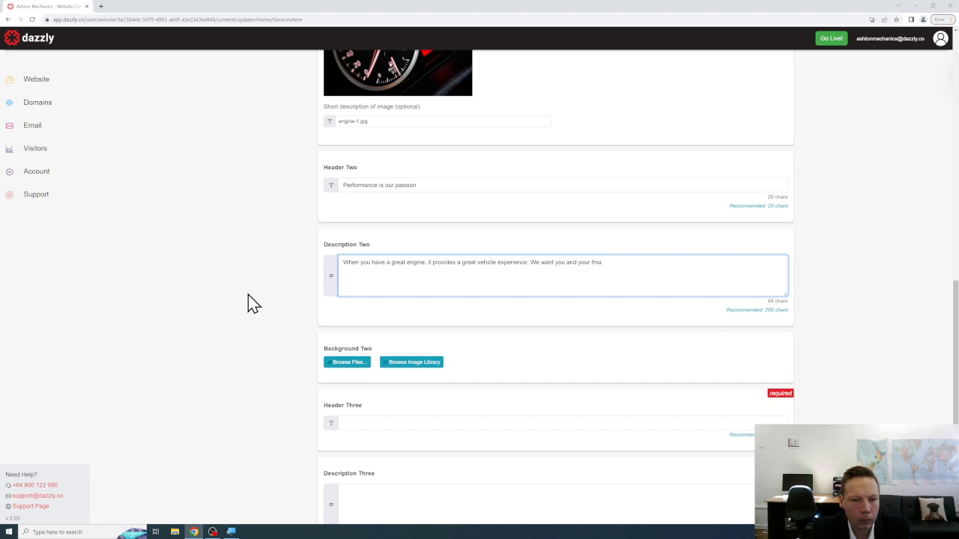
key(BackSpace)
key(BackSpace)
text(amily to have a safe and great exp)
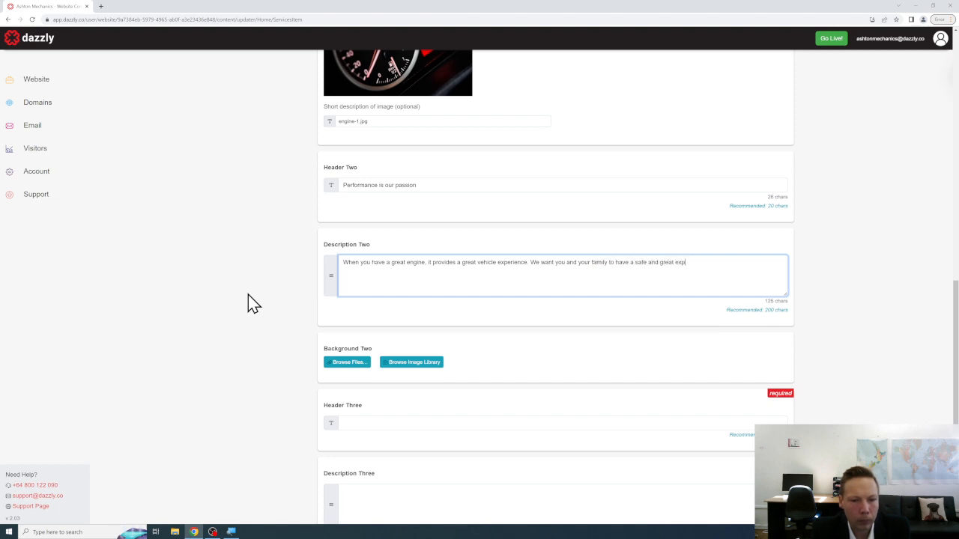
text(erience when using your )
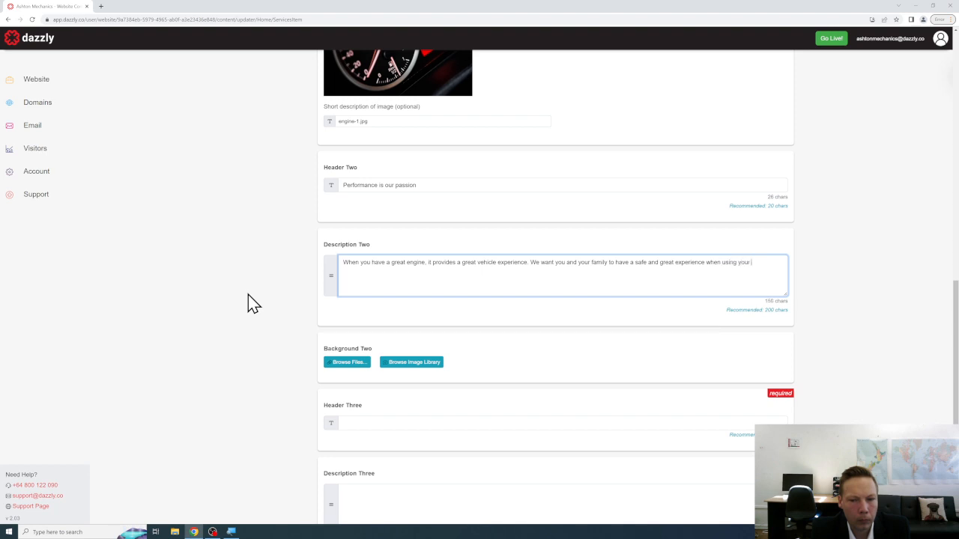
text(vehicle so you must e)
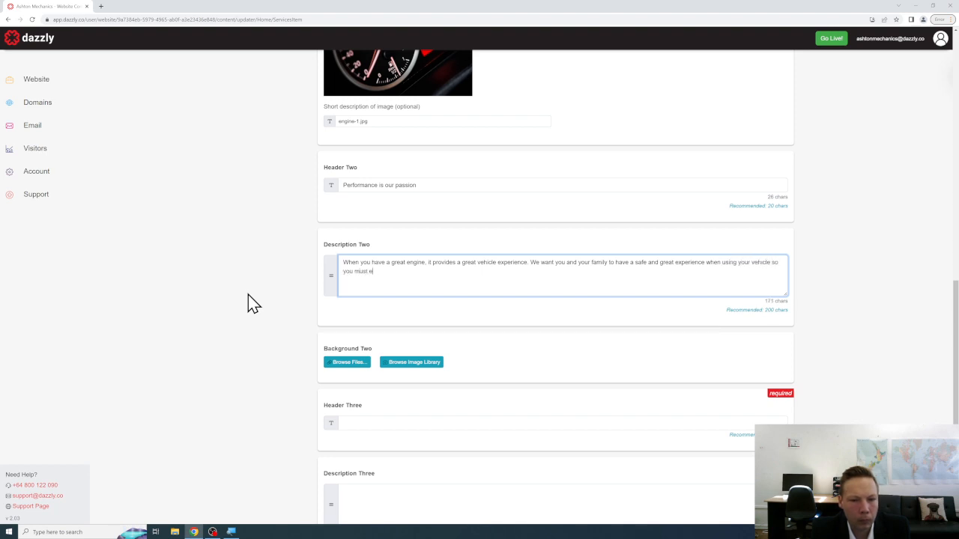
text(nsure your engine is working cor)
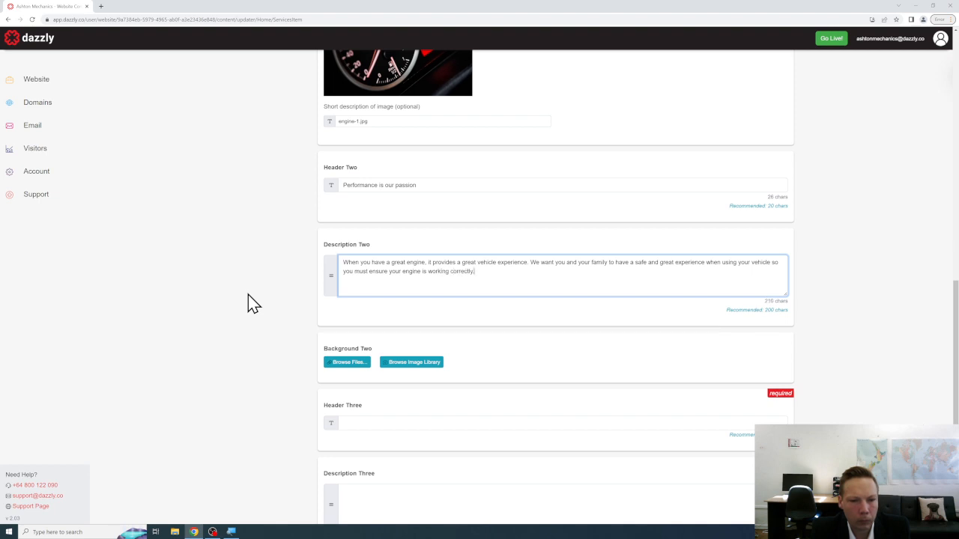
text(rectly.)
scroll(251, 303, down, 3)
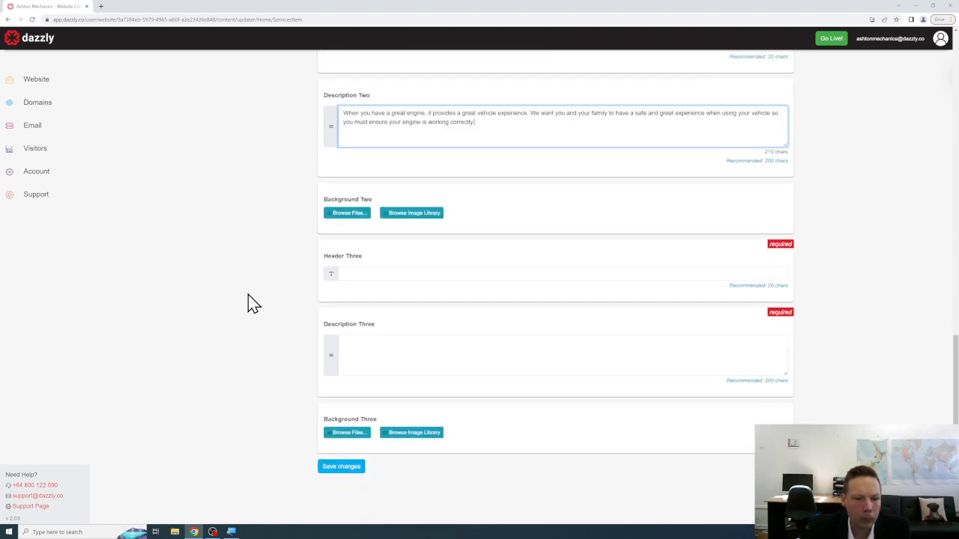
Upload the engine-2.jpg engine-bay photo as the Engine Work service's Background Two.
click(354, 215)
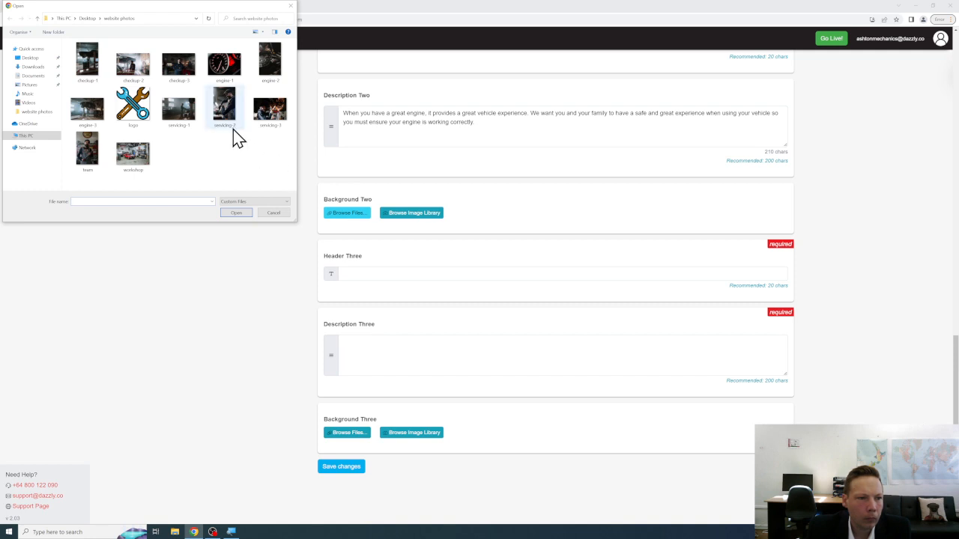
click(271, 71)
click(249, 202)
click(244, 208)
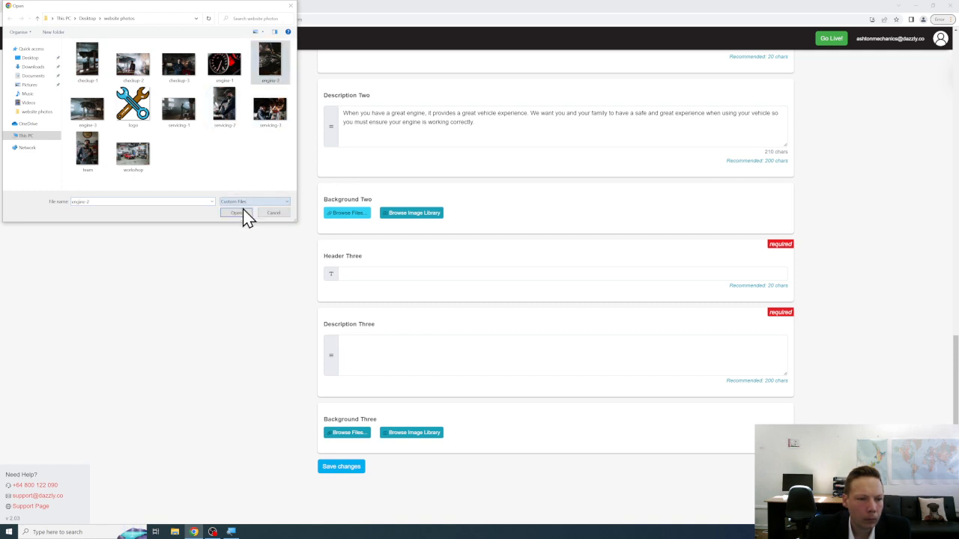
click(234, 215)
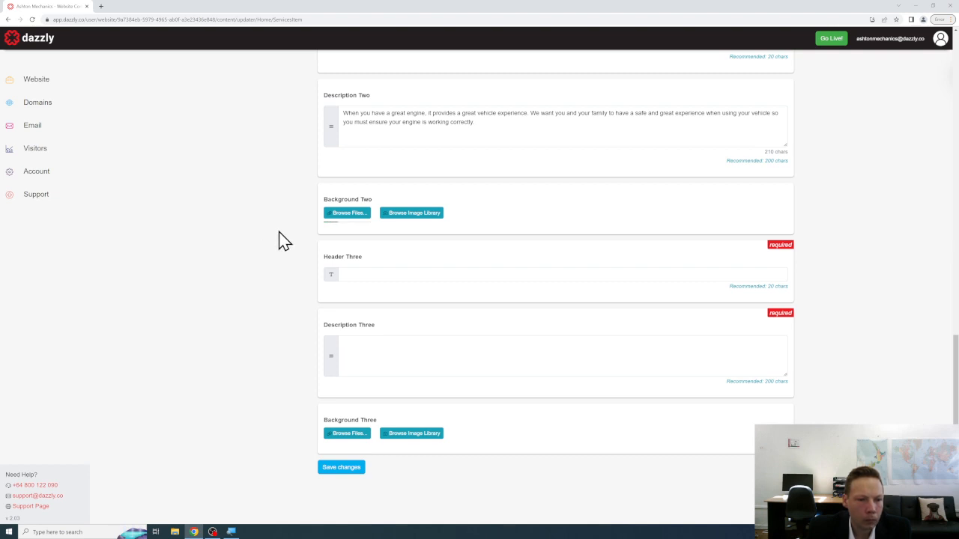
scroll(279, 232, down, 5)
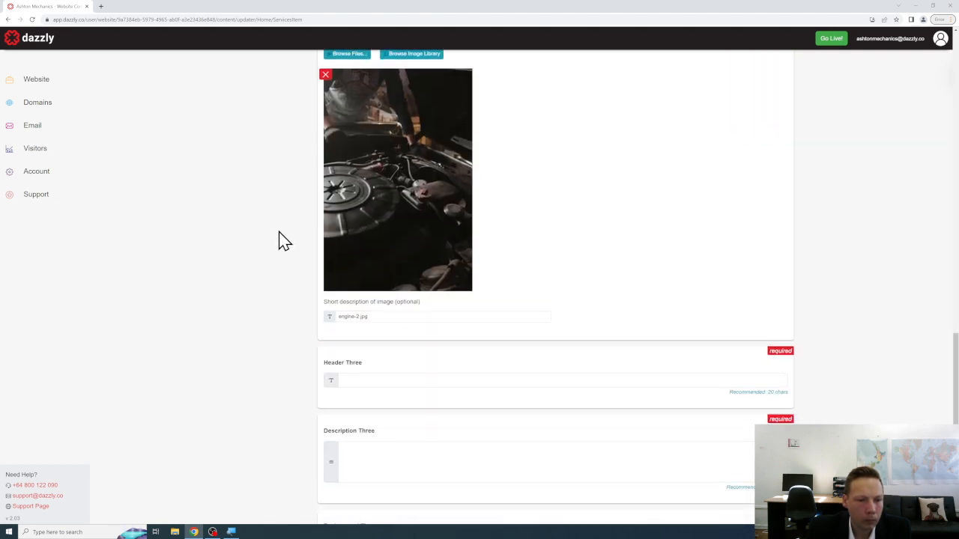
click(369, 273)
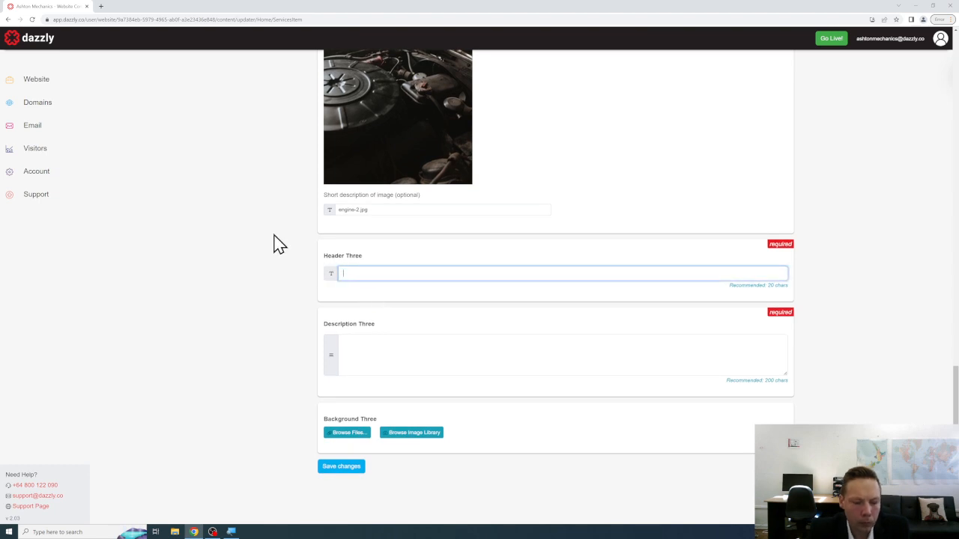
Set Header Three to 'Contact Us' and write Description Three inviting engine-concern discussions before committing to work.
text(Cont)
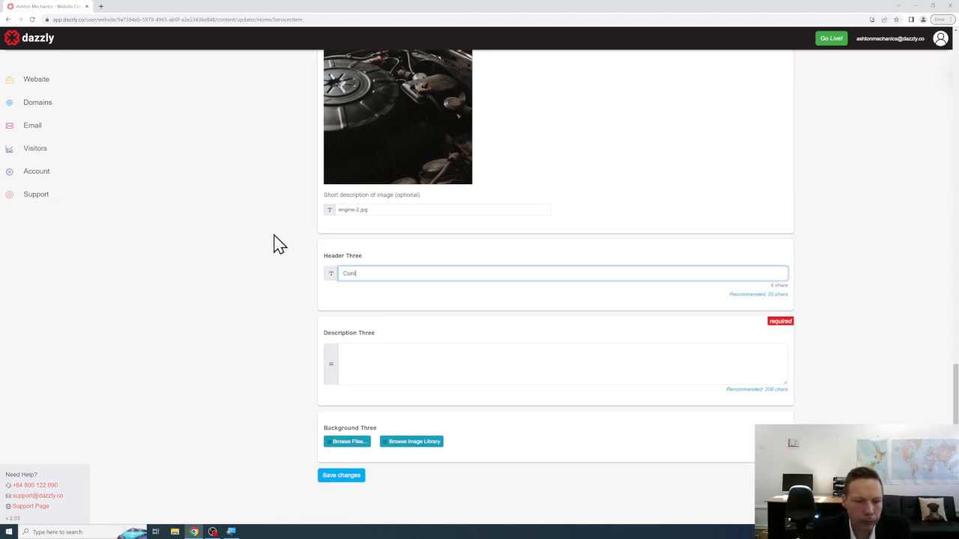
text(act U)
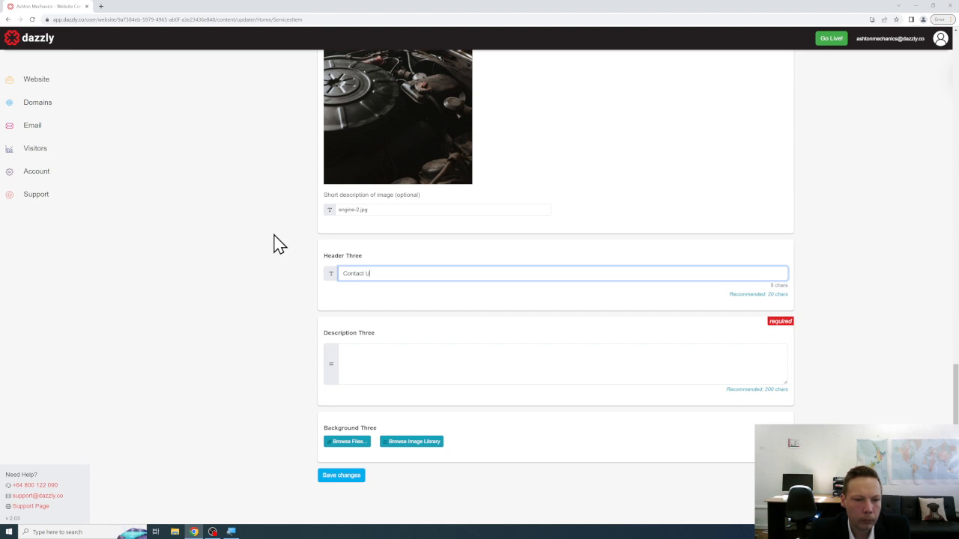
text(s)
key(Tab)
text(We recommend)
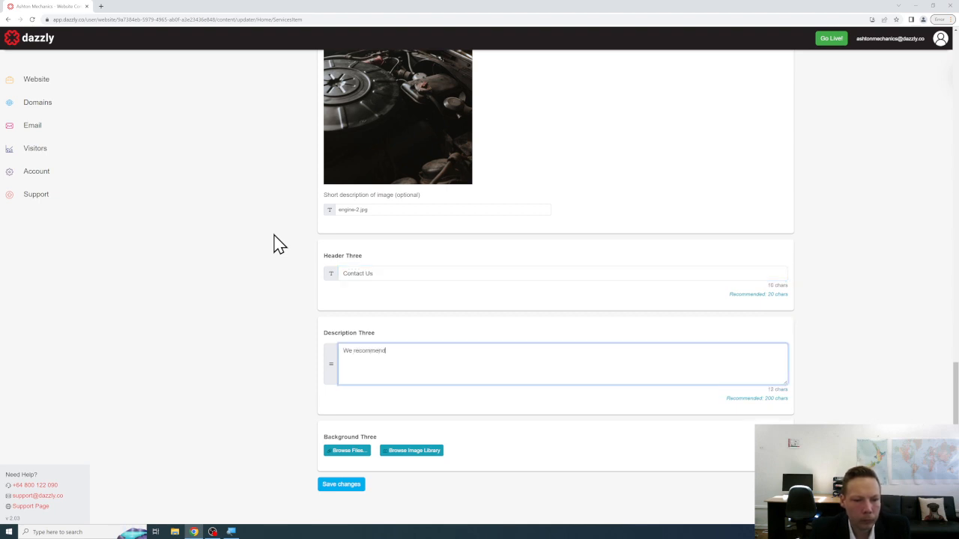
text( you get in touch with us)
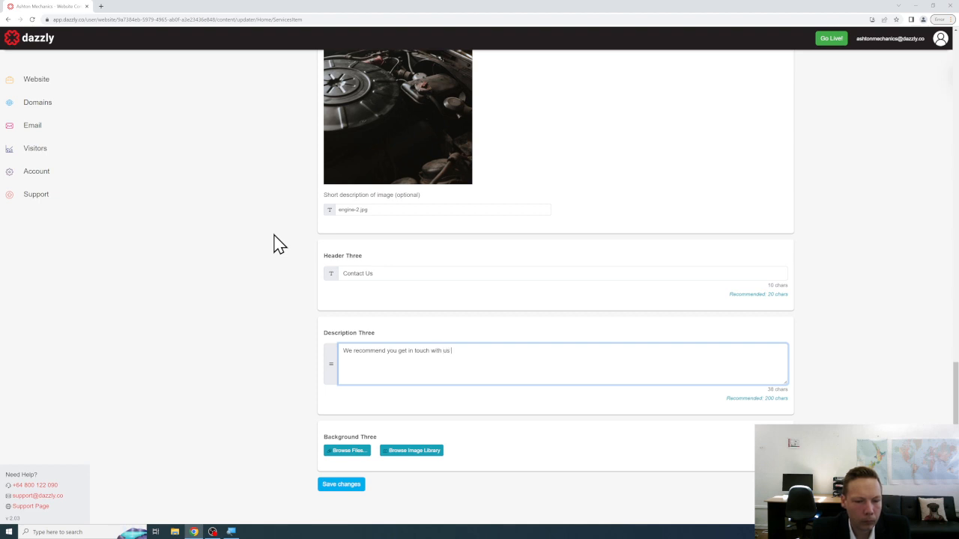
text(any engine)
text( repair or maitnenace)
text(tena)
text(nce concersn)
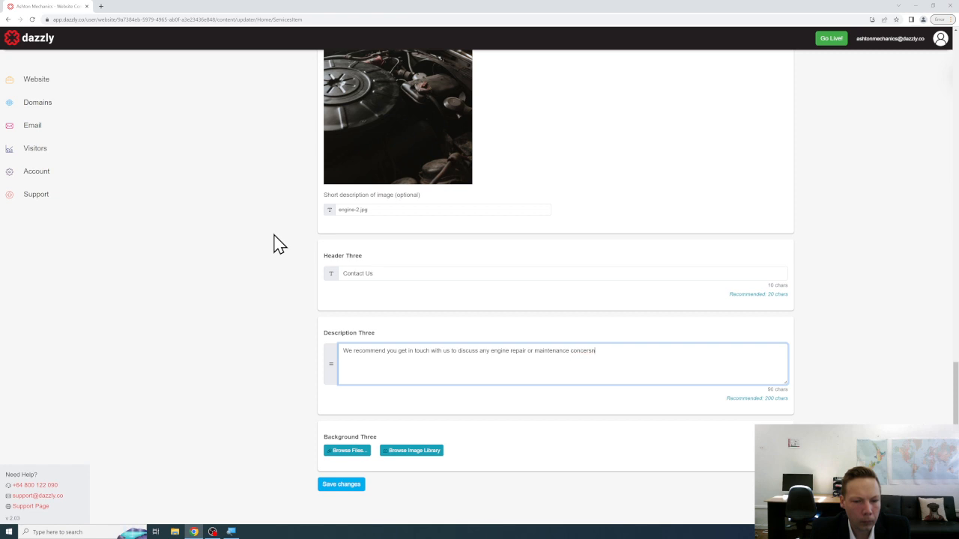
text( yous you may have. )
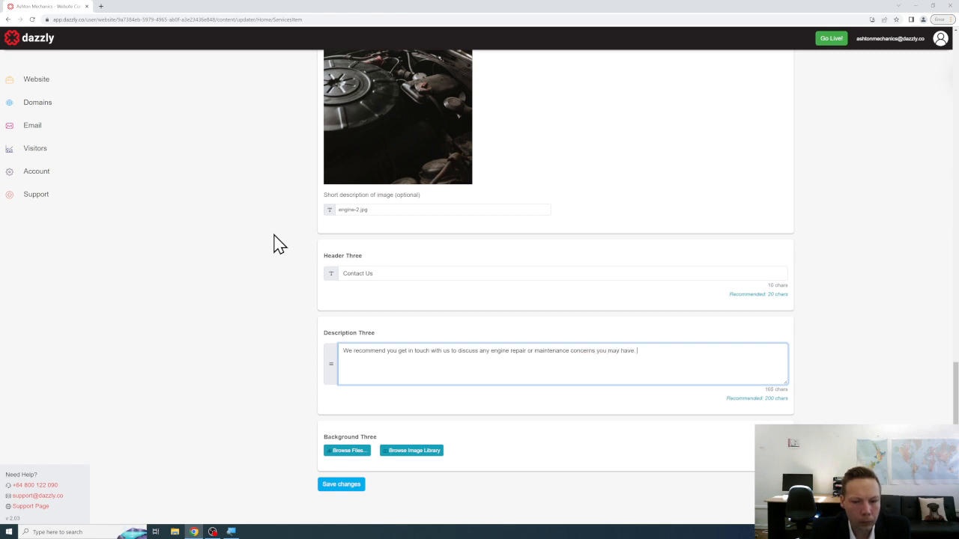
text(We are)
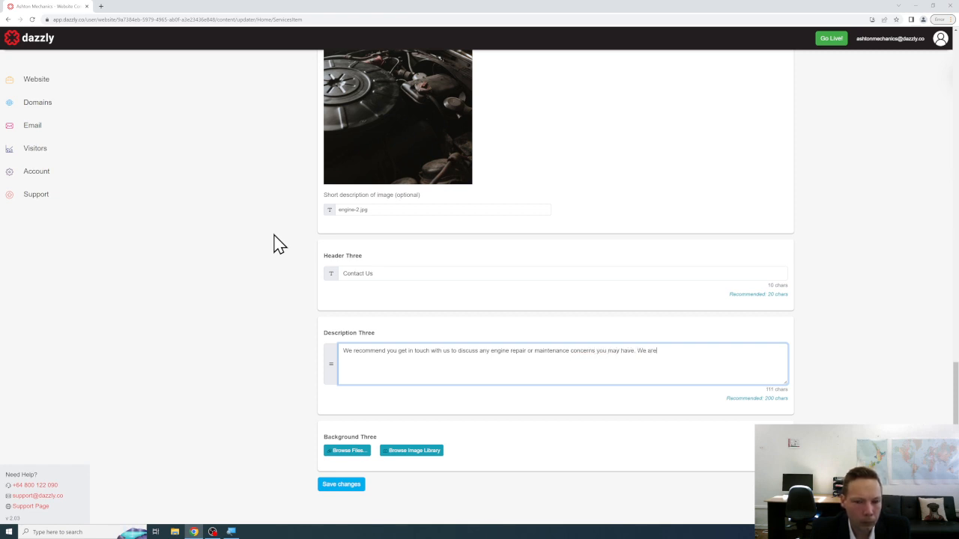
text( happy to give)
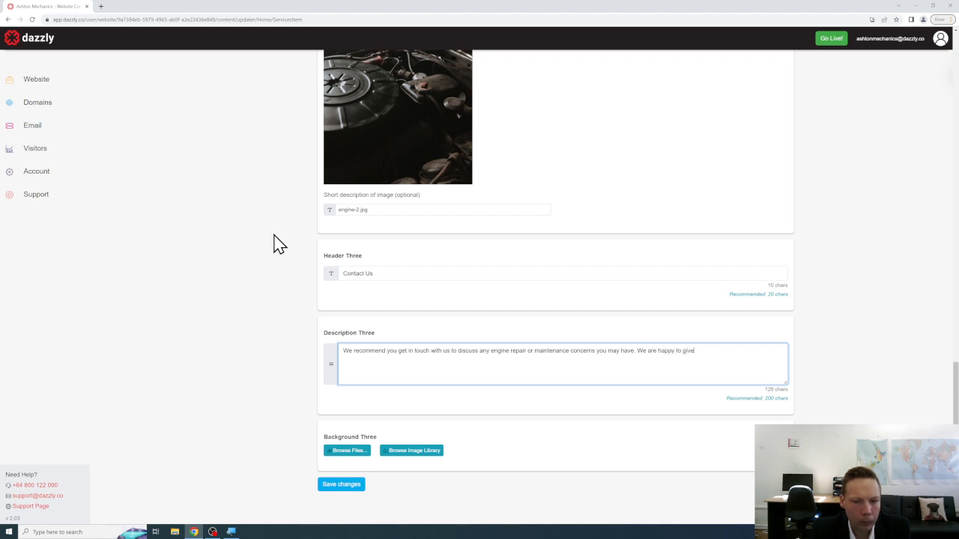
text( you a diagnos)
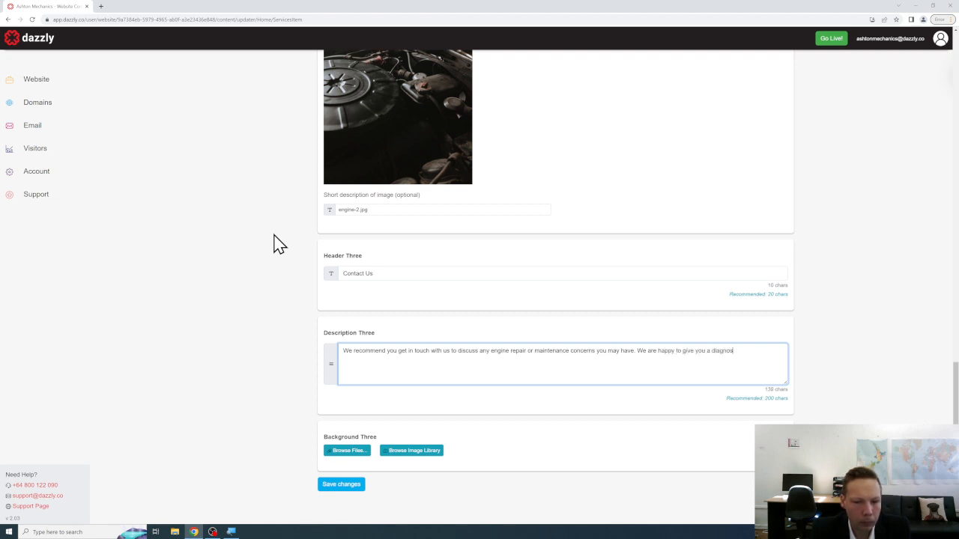
text(is or take a look before commi)
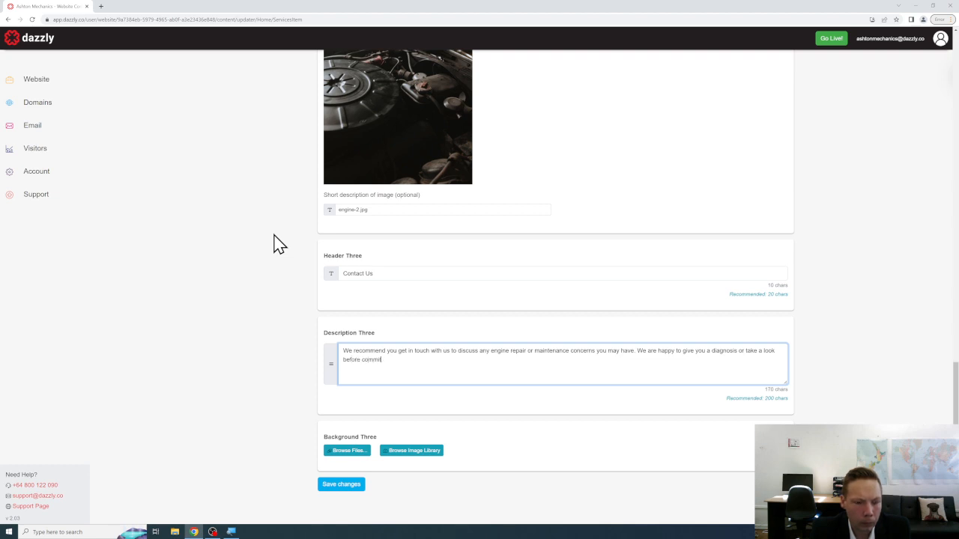
text(ttinbg)
key(BackSpace)
key(BackSpace)
text(g t)
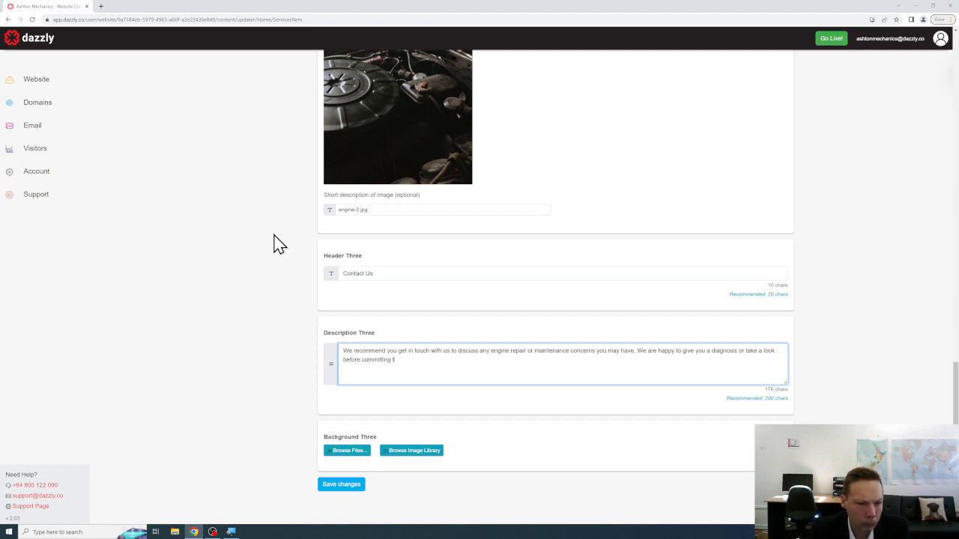
text(o any pa)
text(work or undertakings.)
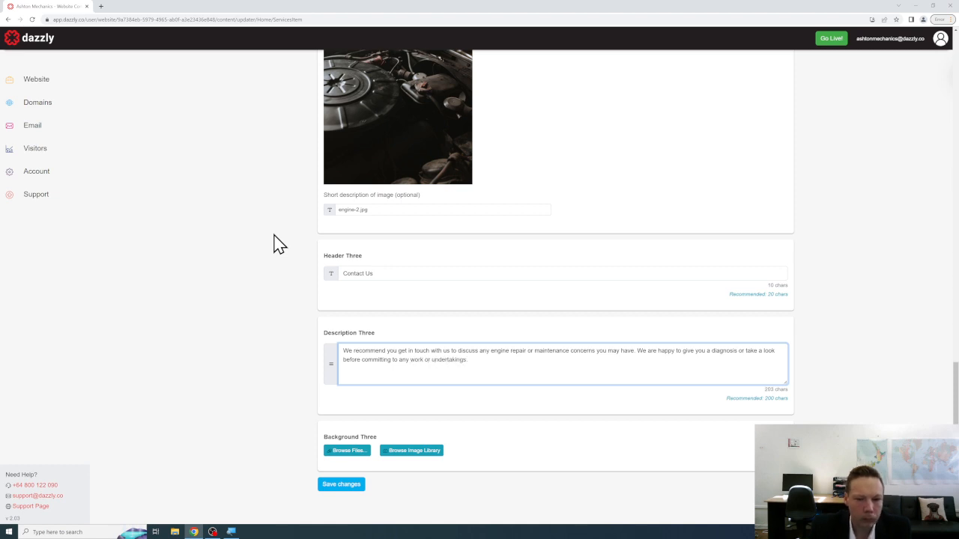
scroll(273, 244, down, 1)
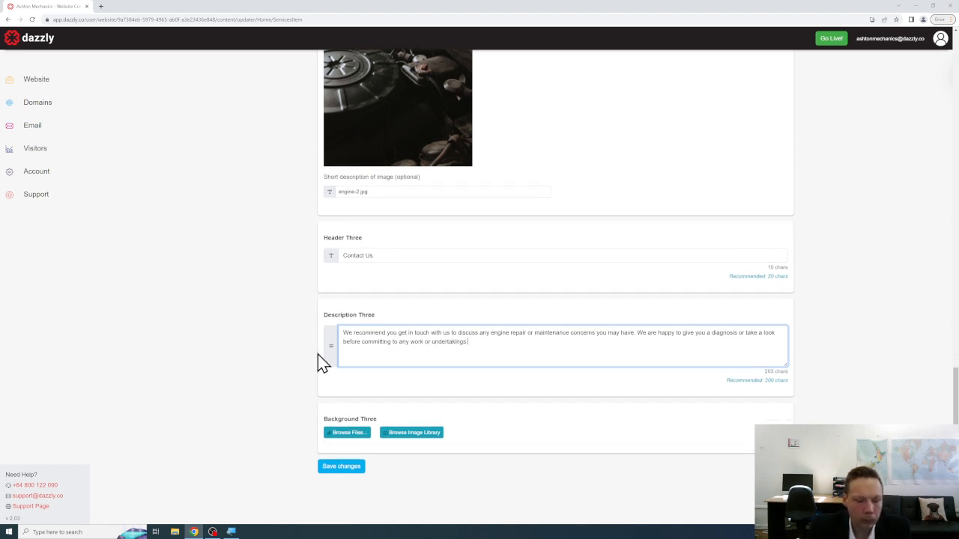
Upload engine-3.jpg as Background Three and save the Engine Work service.
click(337, 433)
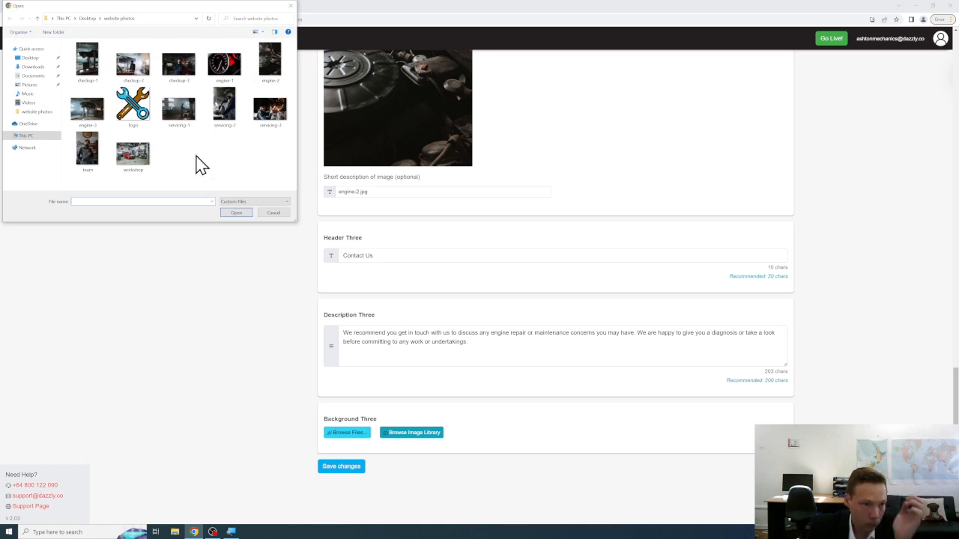
click(90, 112)
click(236, 213)
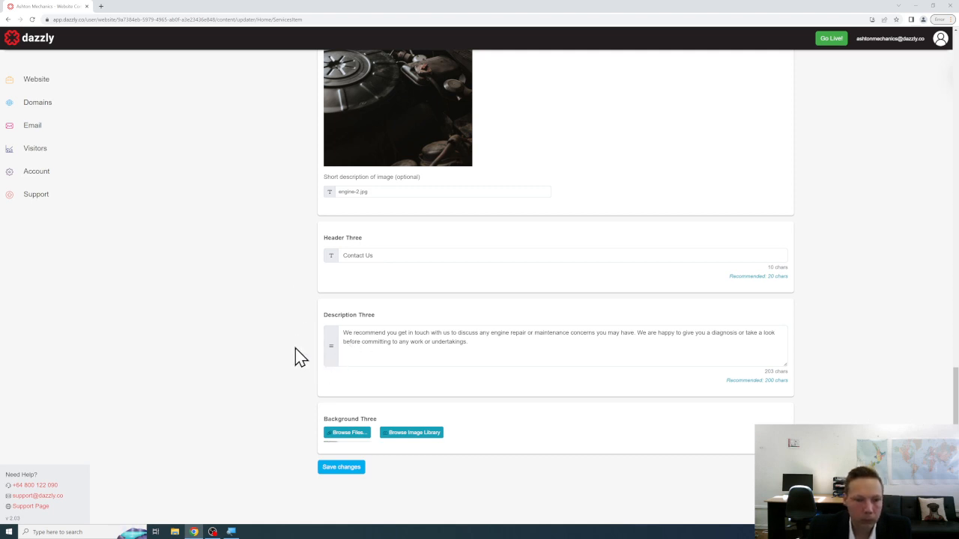
scroll(297, 352, down, 2)
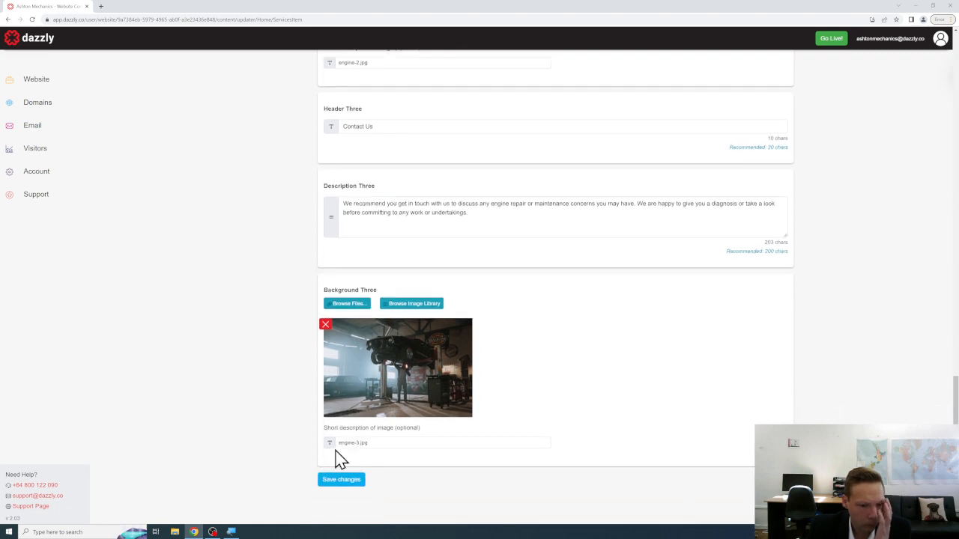
click(345, 467)
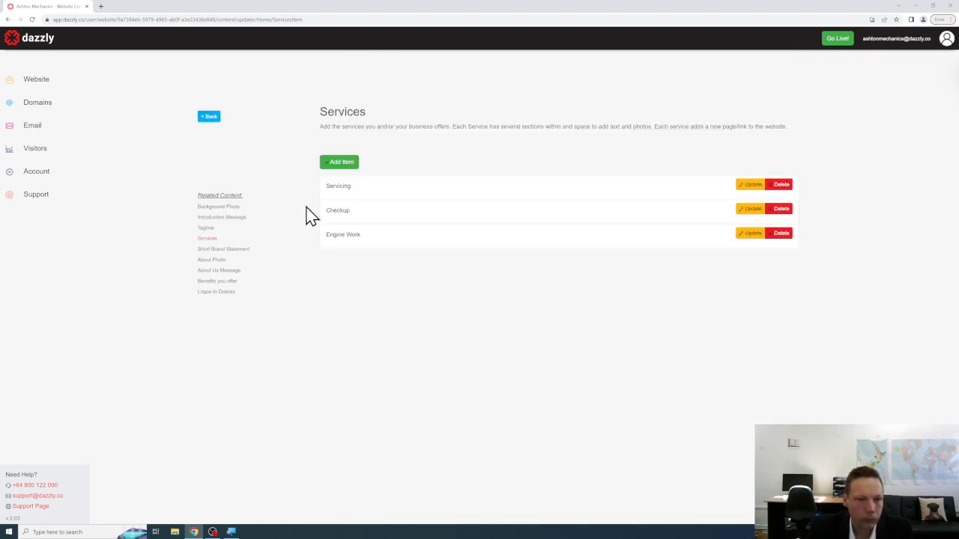
Return to Website Content and scroll the site preview to check the Servicing, Checkup and Engine Work tiles.
click(210, 117)
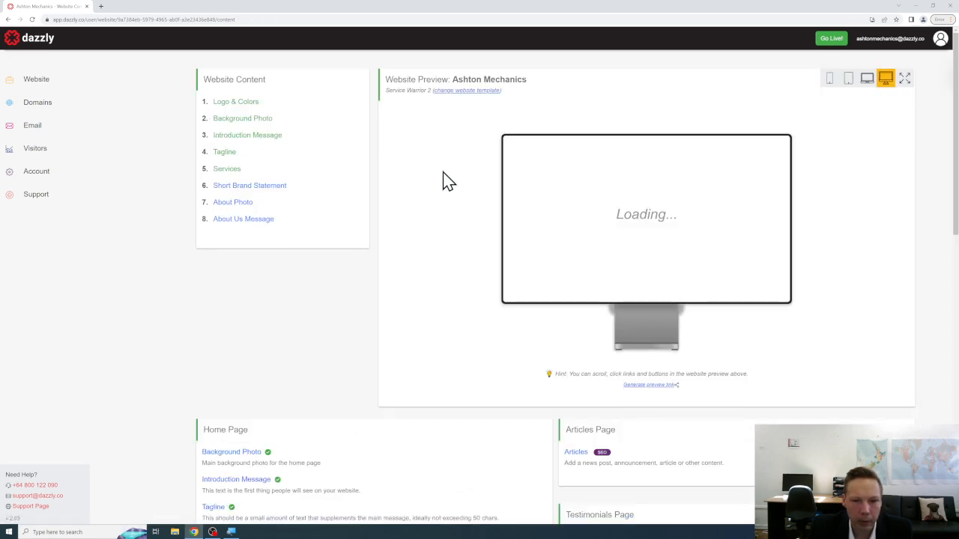
scroll(595, 200, down, 3)
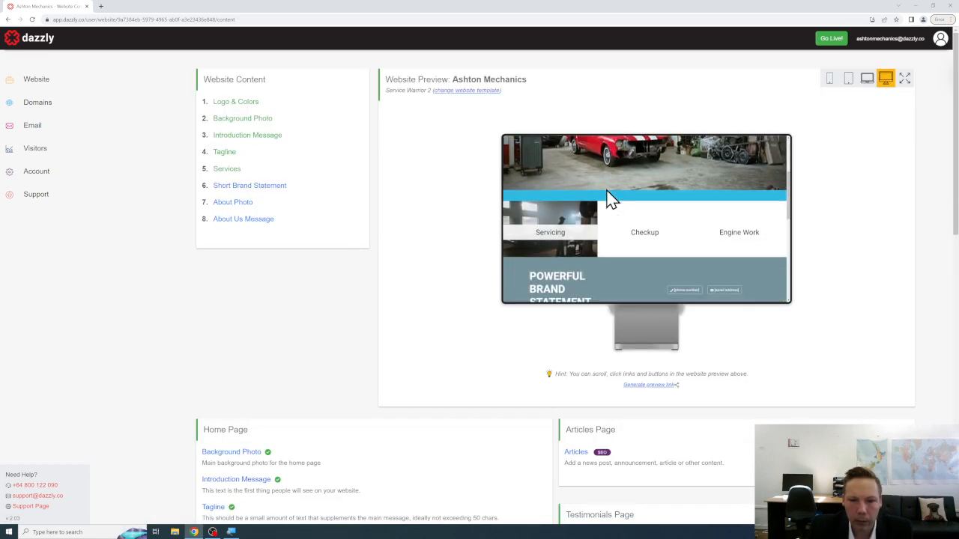
scroll(607, 195, up, 1)
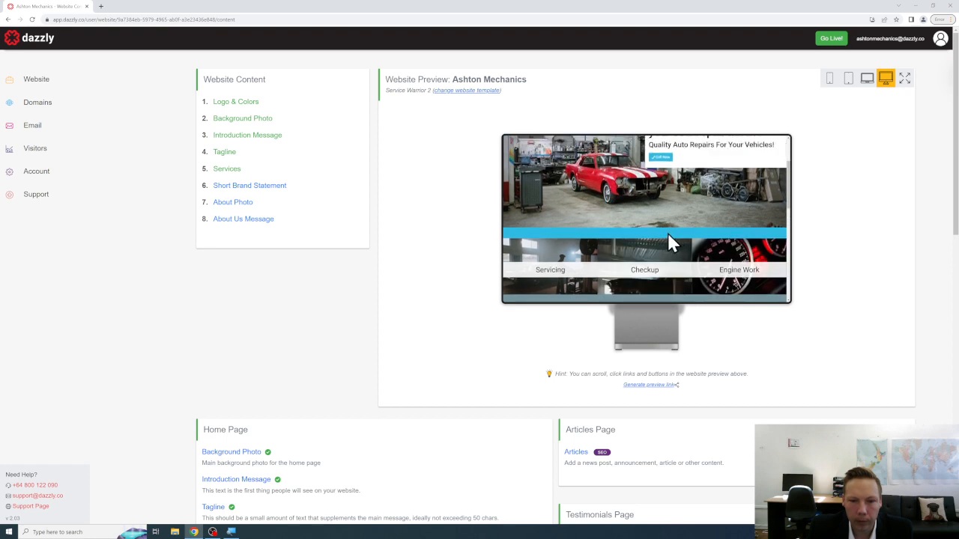
scroll(662, 234, up, 2)
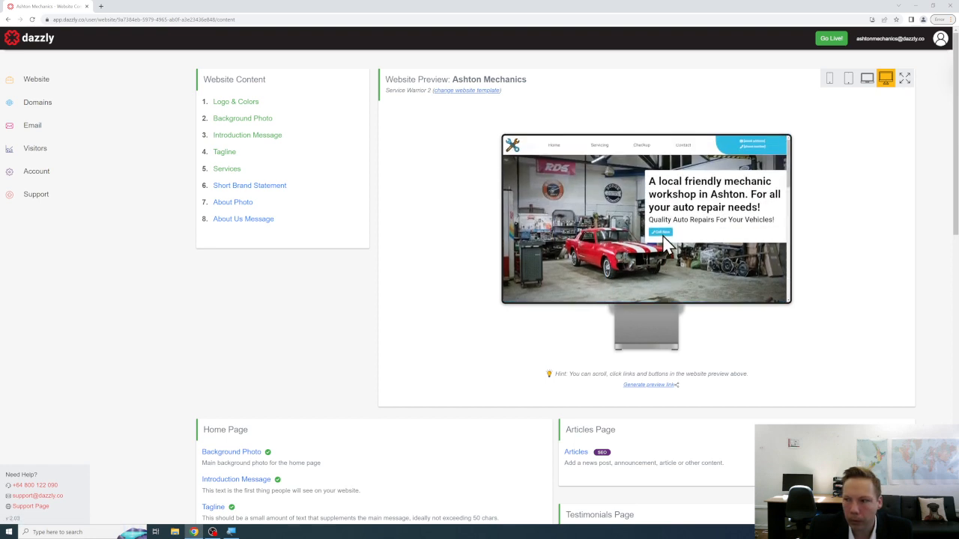
scroll(663, 234, down, 3)
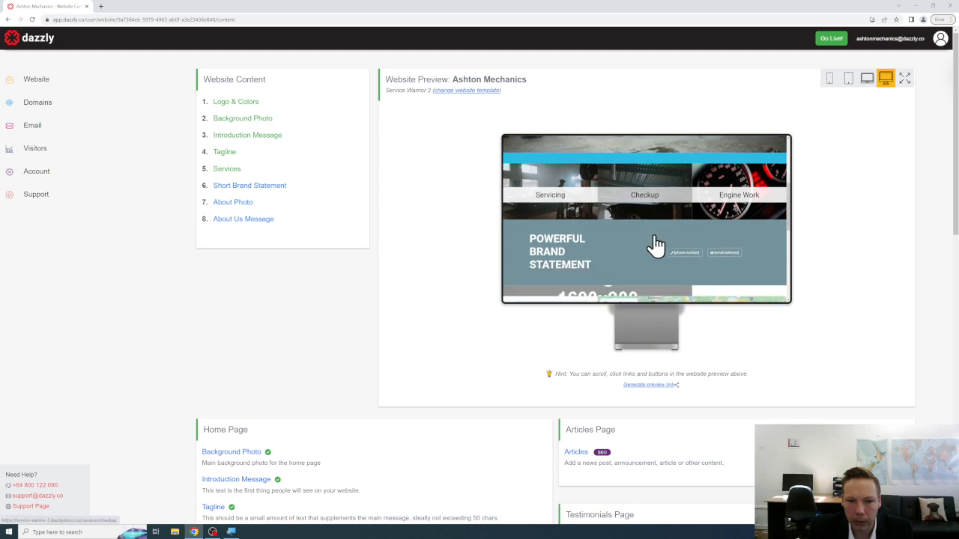
scroll(655, 244, up, 3)
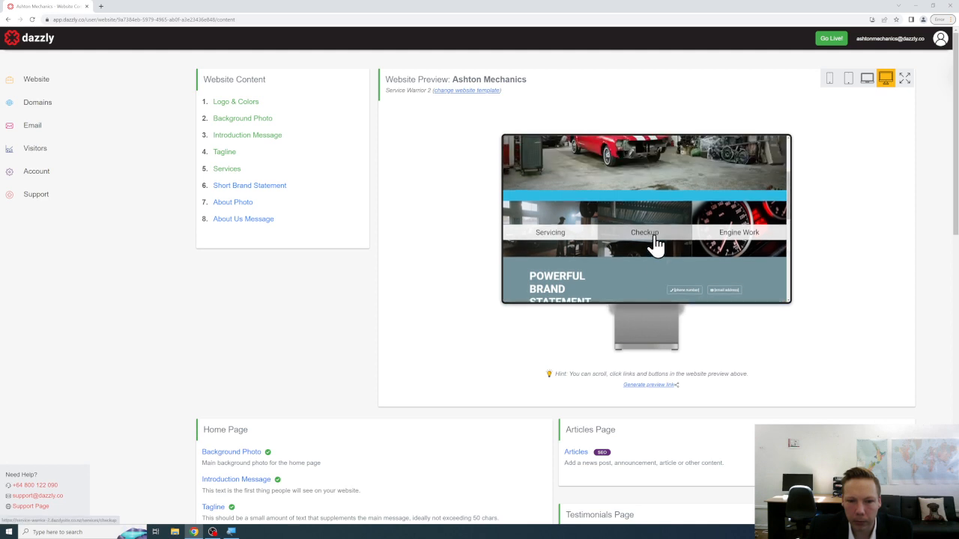
Set the Short Brand Statement to 'QUALITY VEHICLE REPAIRS' and save it.
click(276, 186)
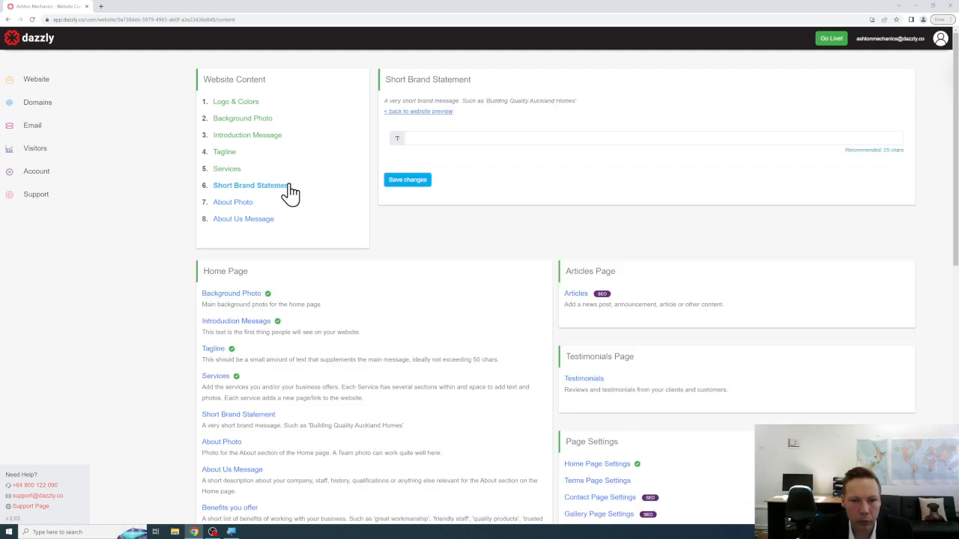
click(515, 143)
text(QUAL)
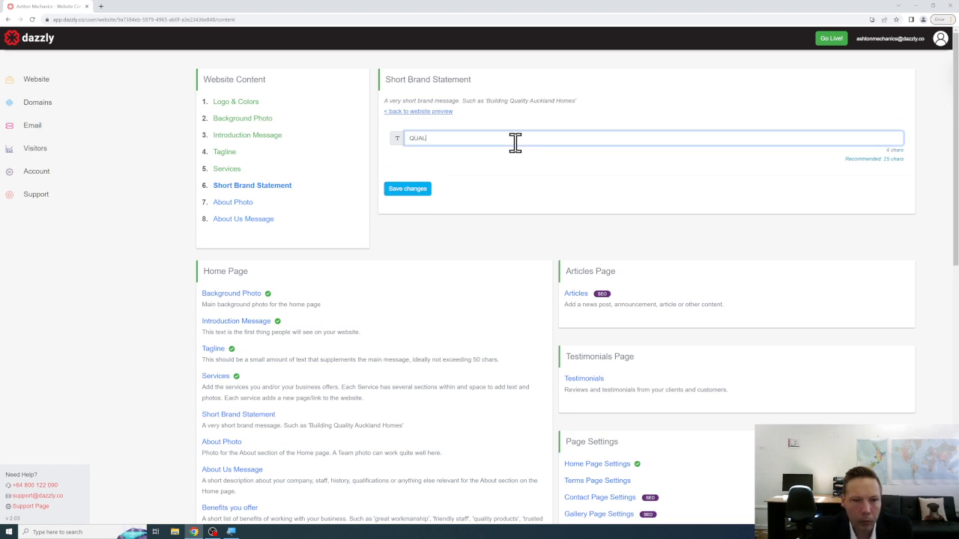
text(ITY VEHICLE REPAIRS)
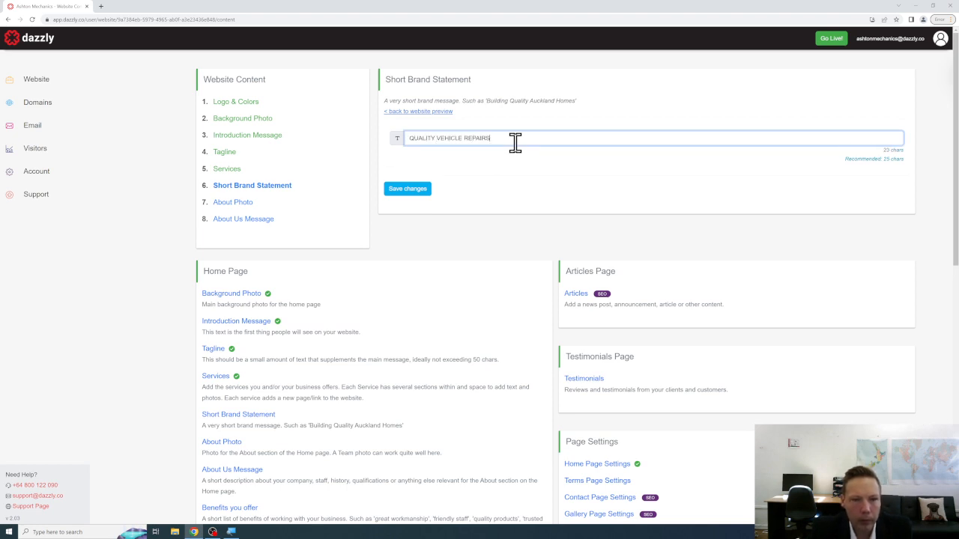
click(412, 191)
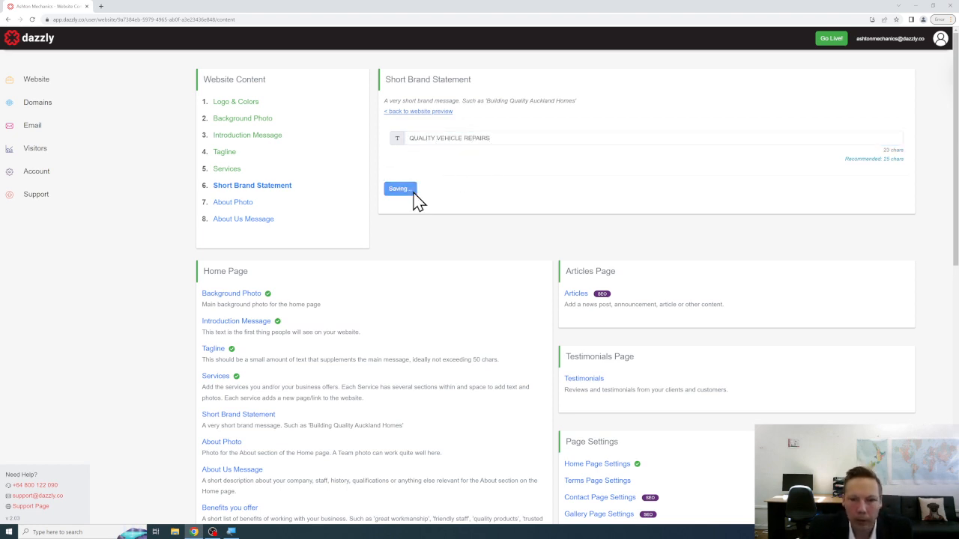
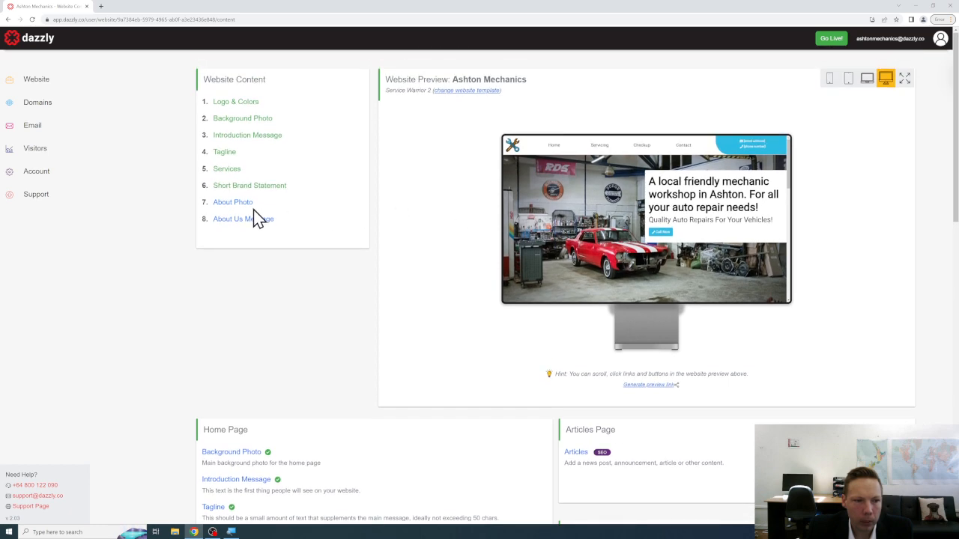
Upload the team photo of the bearded mechanic as the About Photo and save it.
click(237, 206)
click(428, 155)
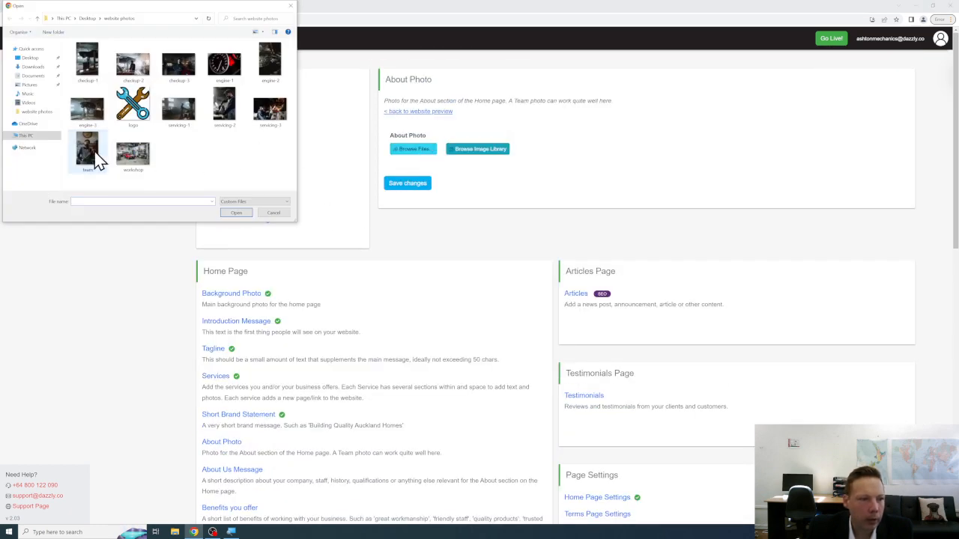
click(91, 156)
click(236, 214)
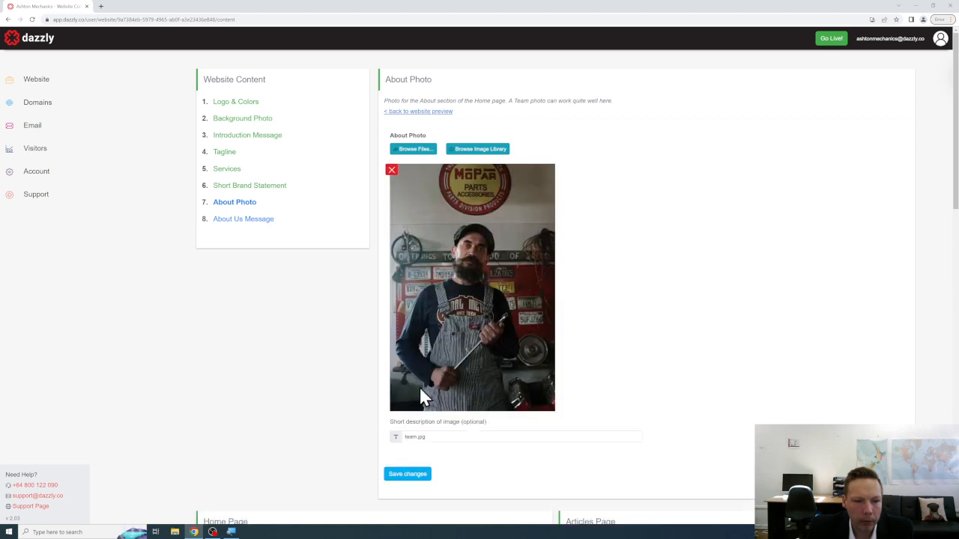
click(420, 475)
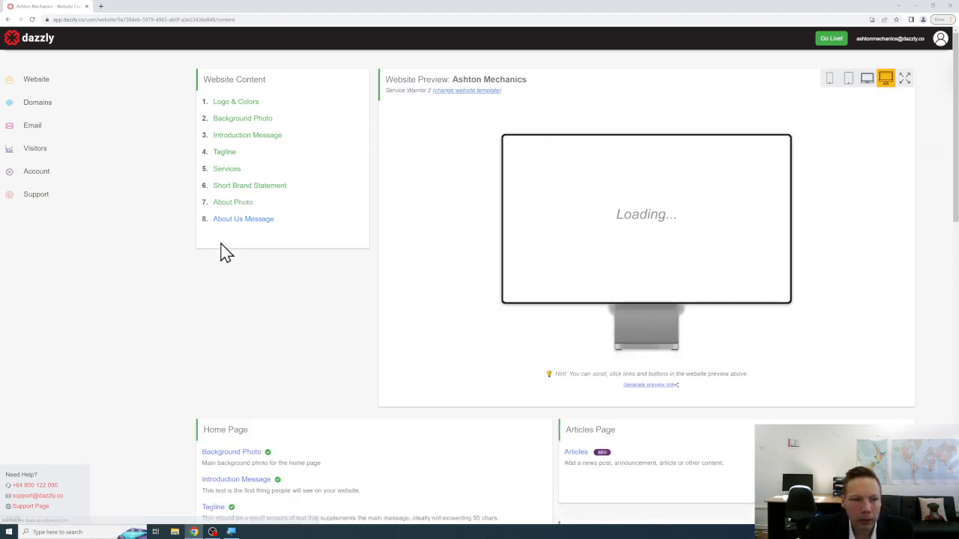
click(255, 220)
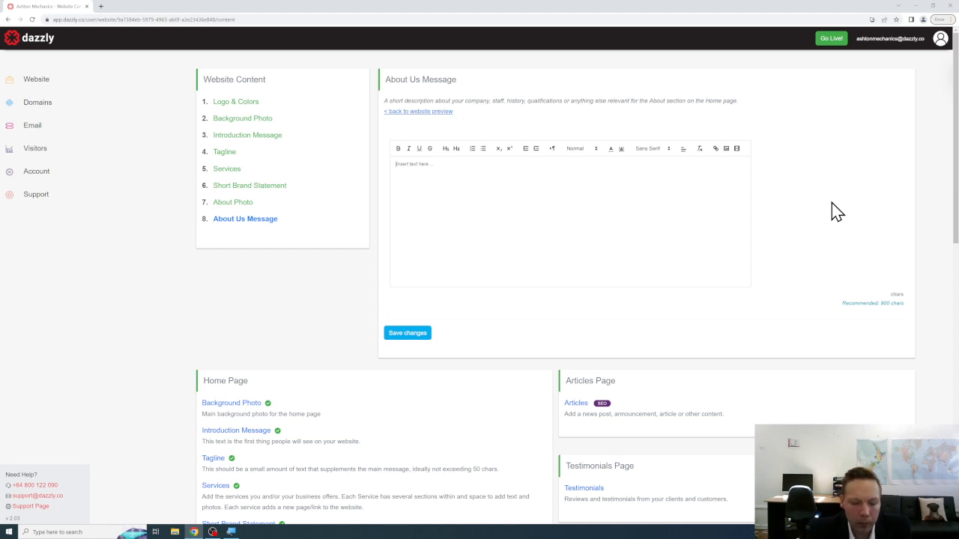
Type the About Us opening paragraphs welcoming visitors to Ashton Mechanics and describing its engine and check-up services.
text(wELCOM)
key(ctrl+a)
text(Welco)
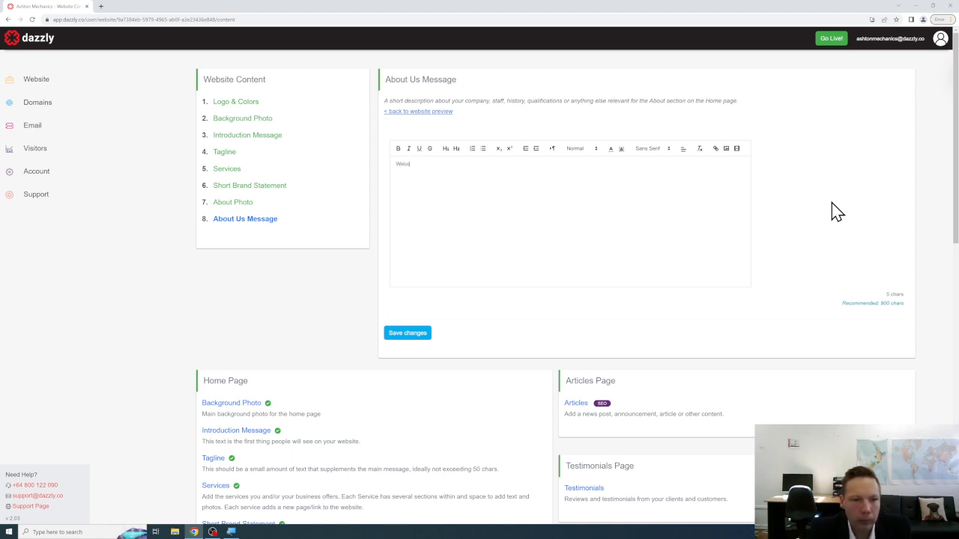
text(me to Ashton Mech)
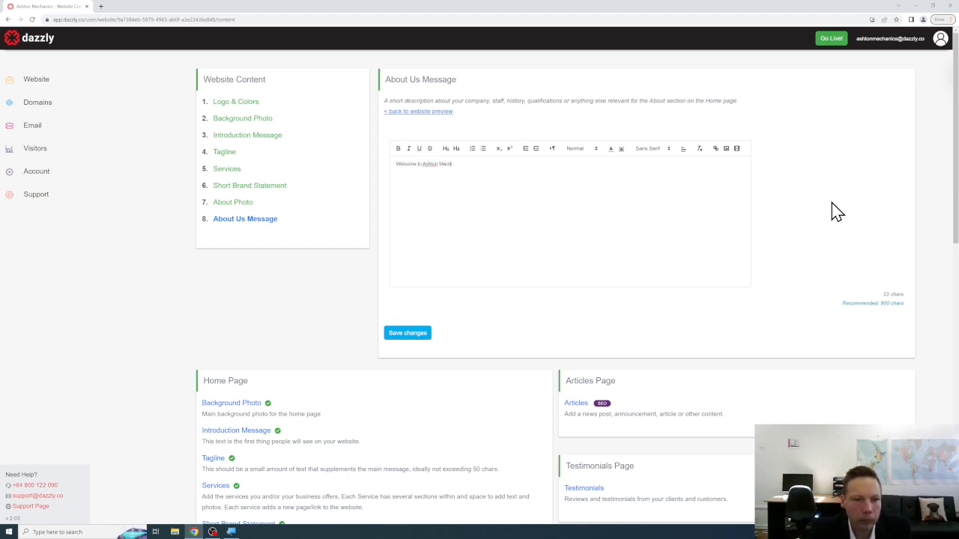
text(anics website. We have been providing autyo)
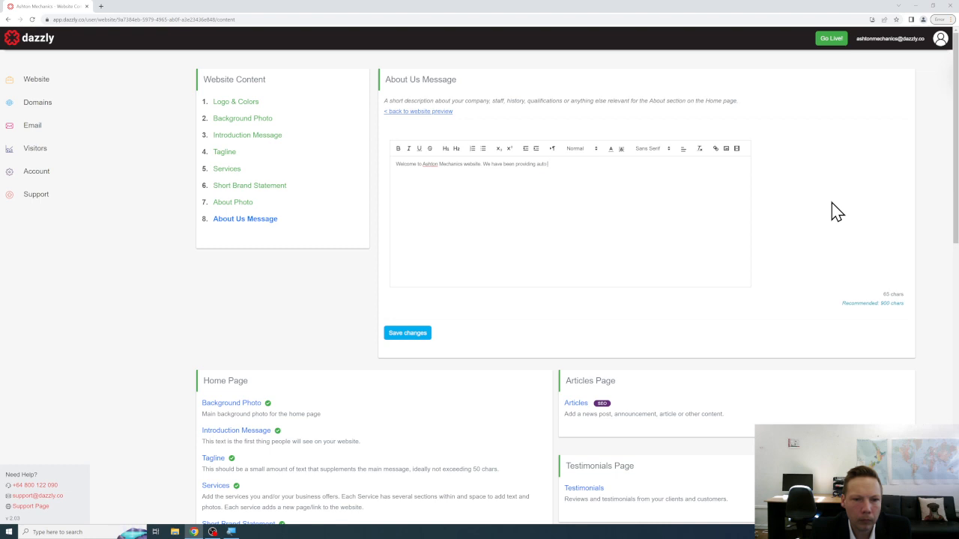
text(mechanical service)
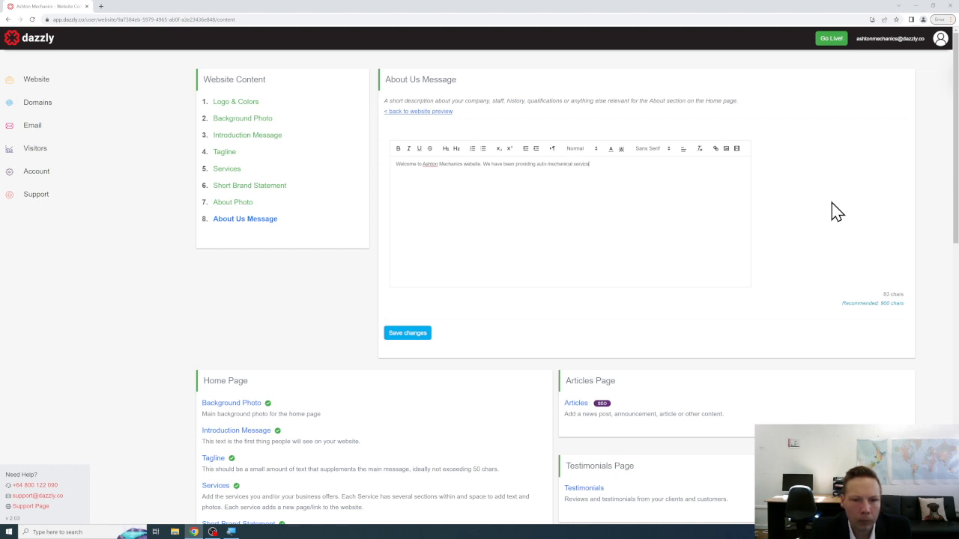
text(s to the Ashton community since 1985)
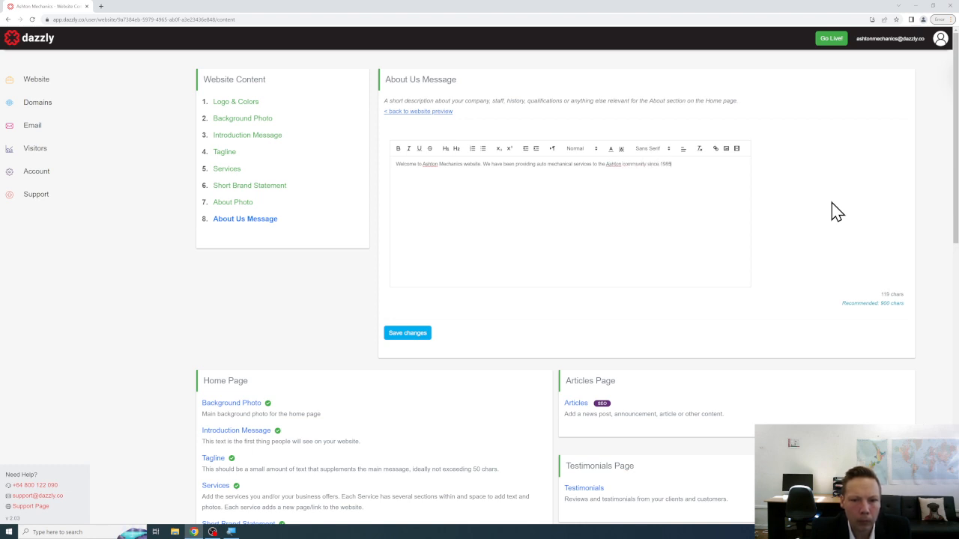
text( and are proud to take care of the ca)
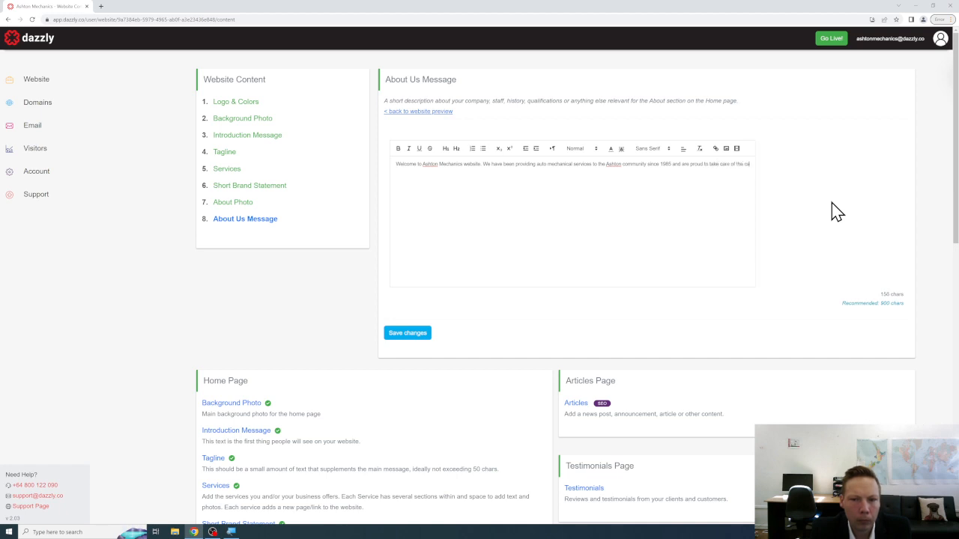
text(is cars, van)
text( other me)
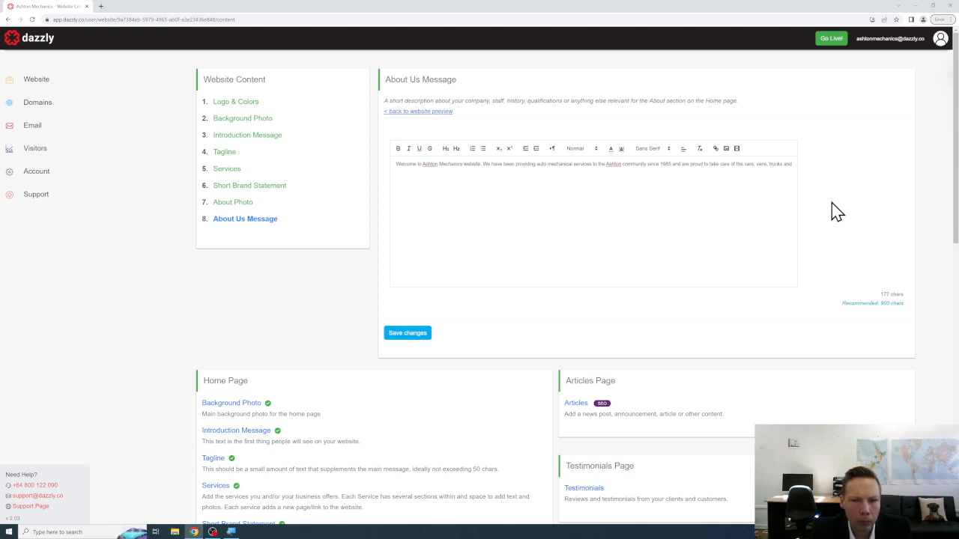
text(ther vehicles of Ashton households.)
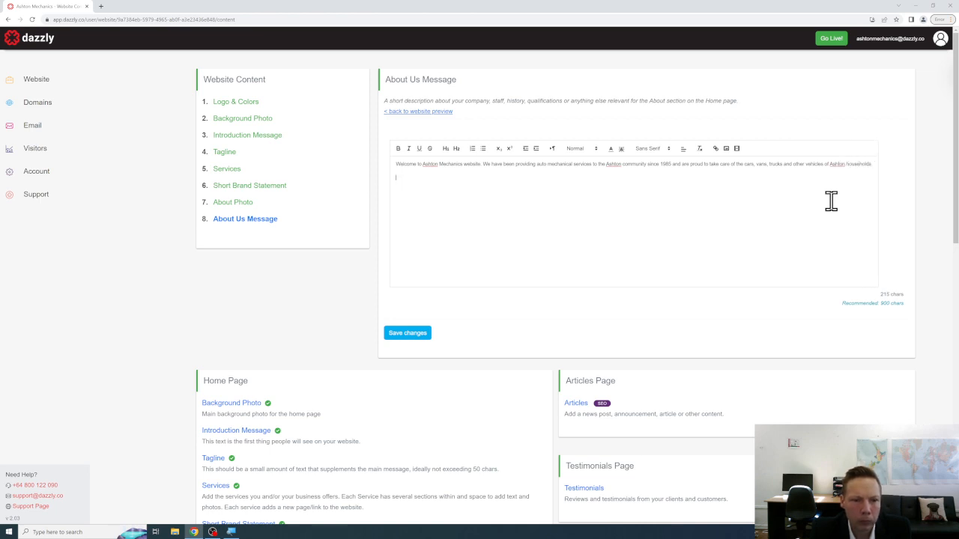
text(When you need)
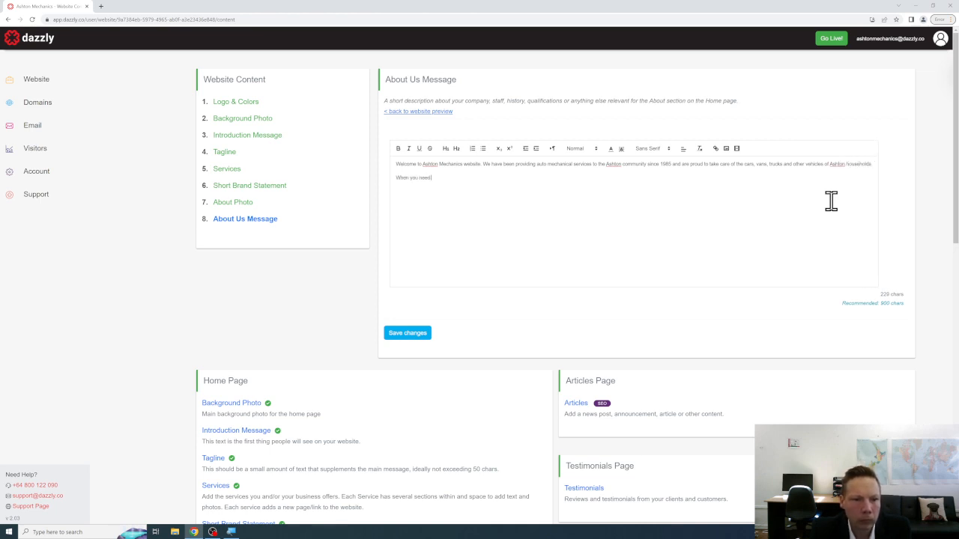
text( to find an auto mechanic that you can tru)
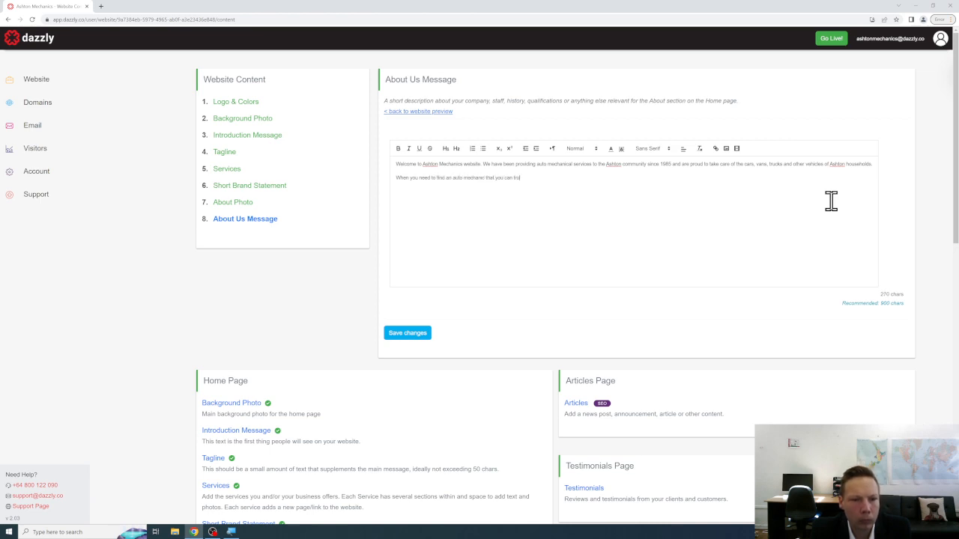
text(st - look no further.)
key(Return)
text(We specialise in eng)
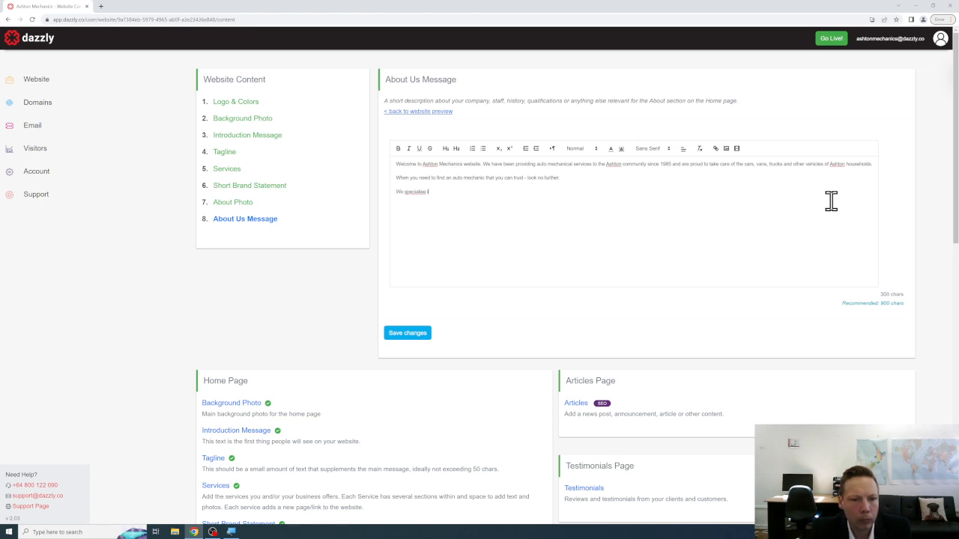
key(BackSpace)
key(BackSpace)
key(BackSpace)
key(BackSpace)
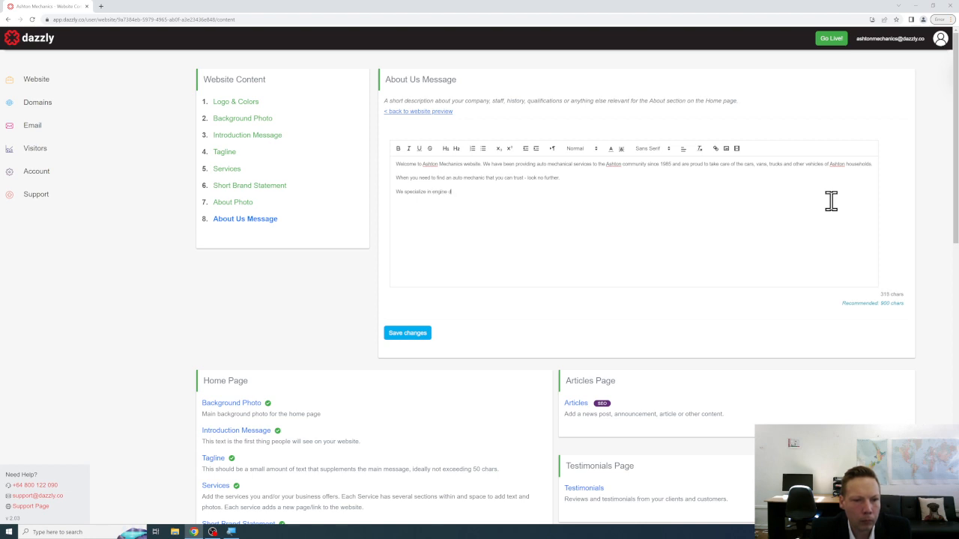
text(osis, repairs but can also help you with month)
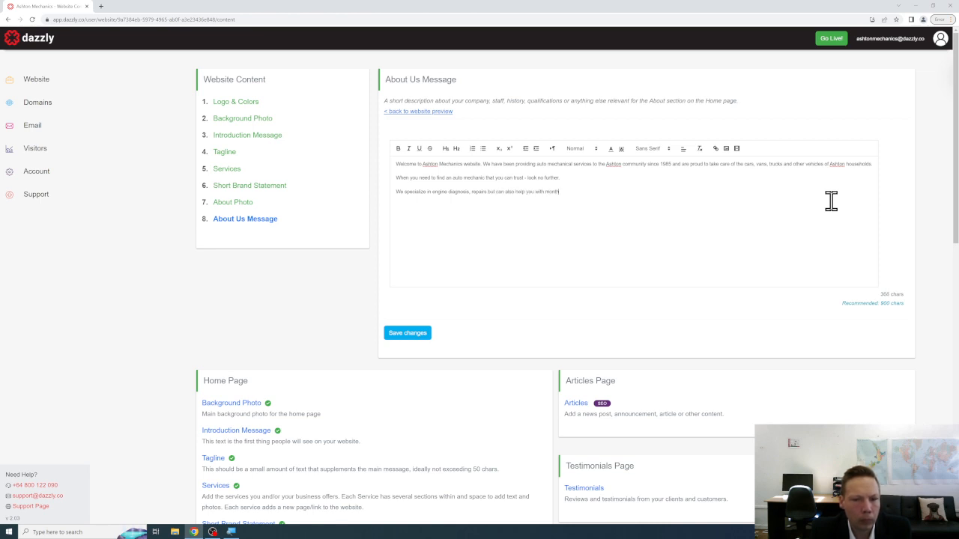
text(-to-month issu)
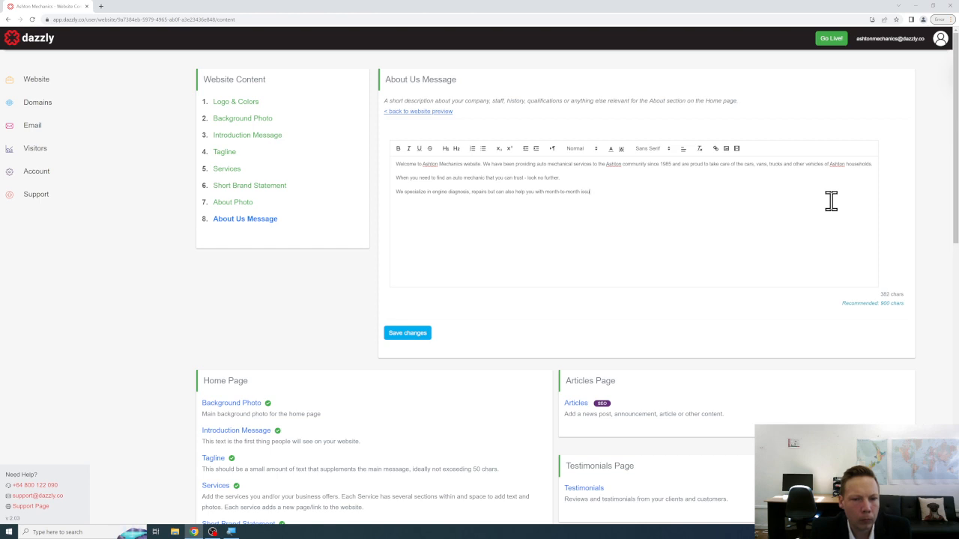
text(es such as check-ups )
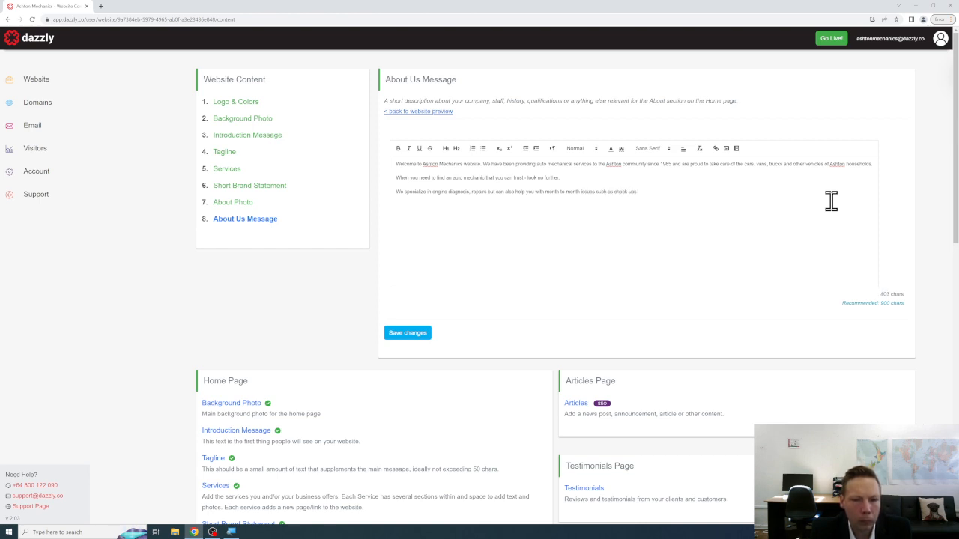
text(or servicing for your ve)
text(hicles. )
text(We offer discounts for small bus)
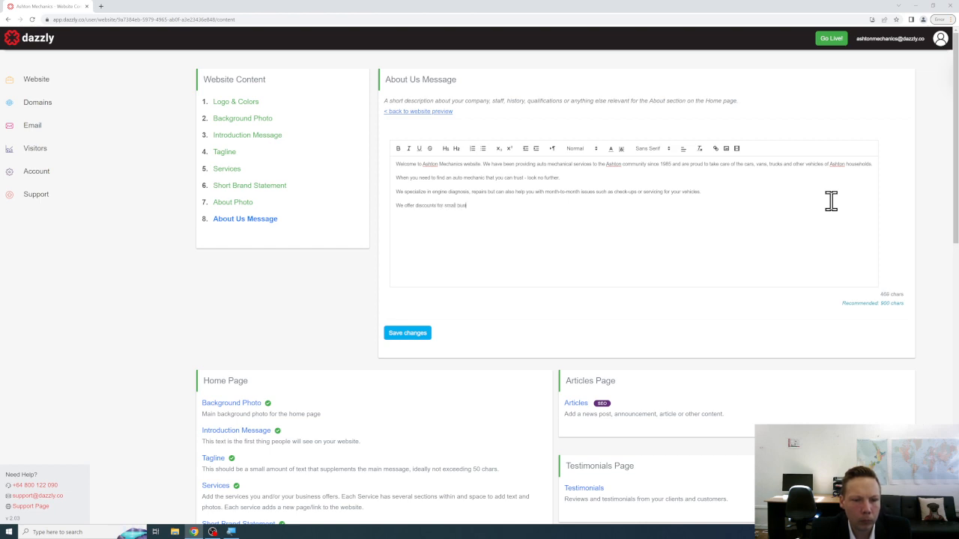
text(iness, commercial and other repai)
text(t customers)
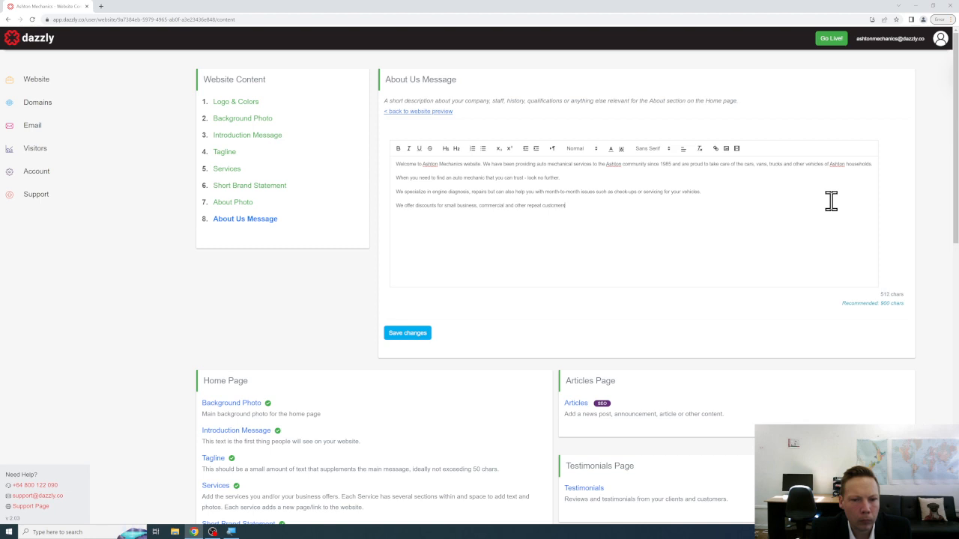
text(We)
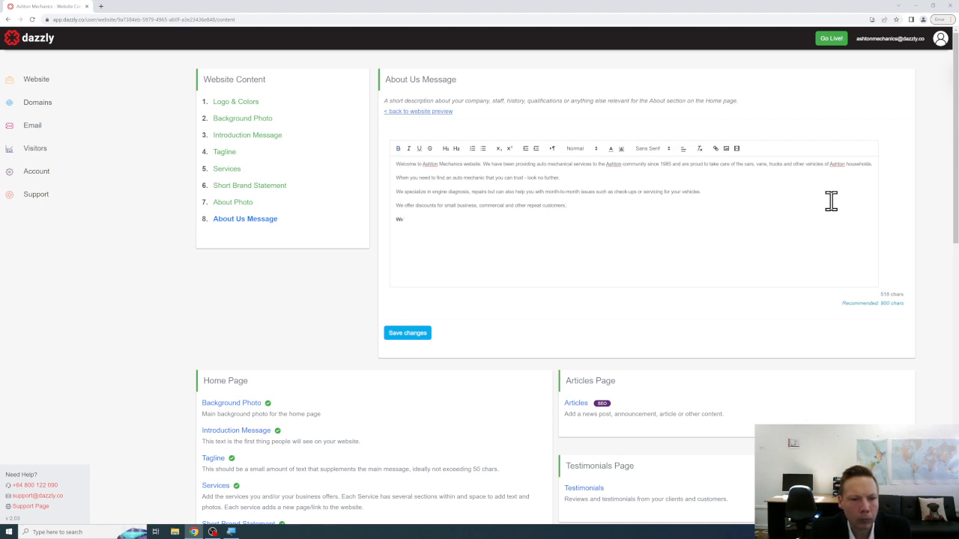
Add lines on bringing vehicles in at the first sign of trouble and serving Ashton, then save.
key(BackSpace)
key(BackSpace)
key(BackSpace)
key(BackSpace)
key(BackSpace)
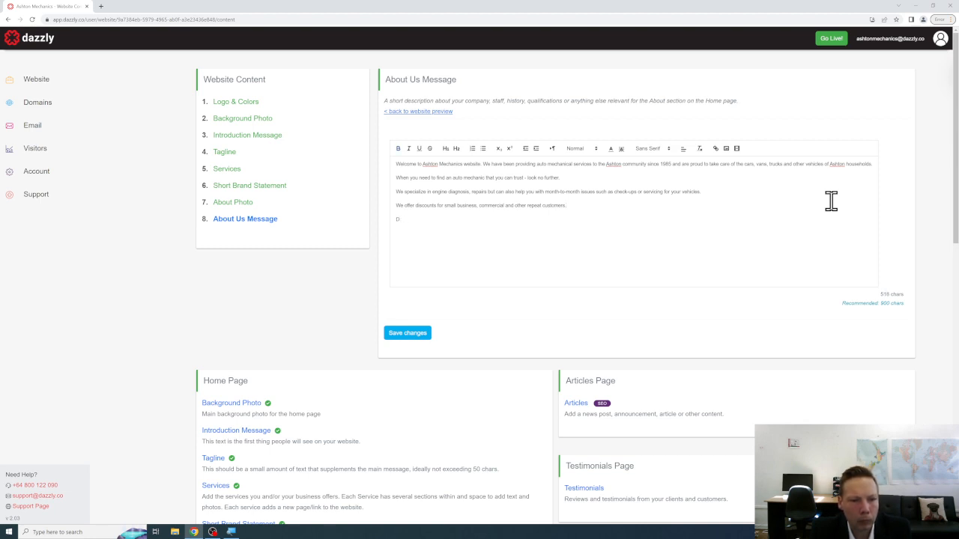
text(Do not worry )
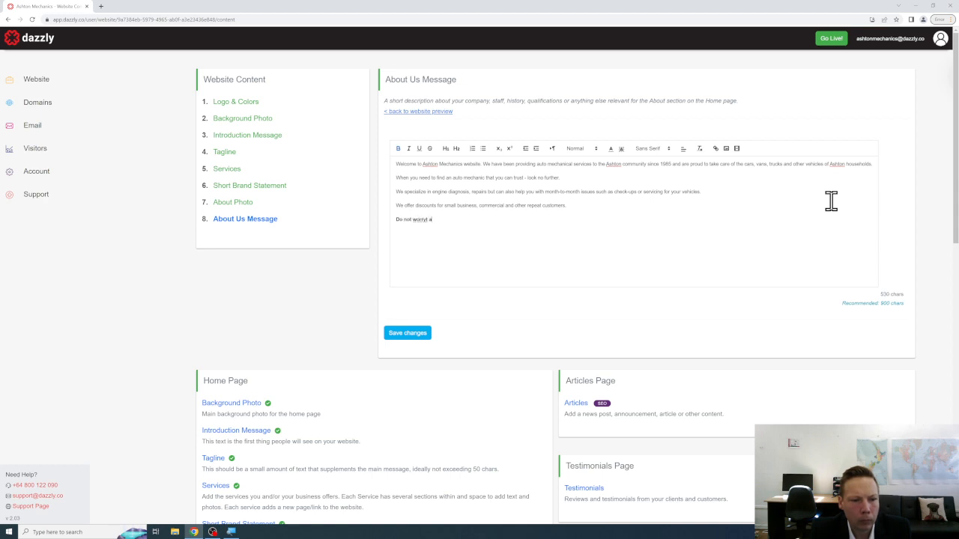
text(about yo)
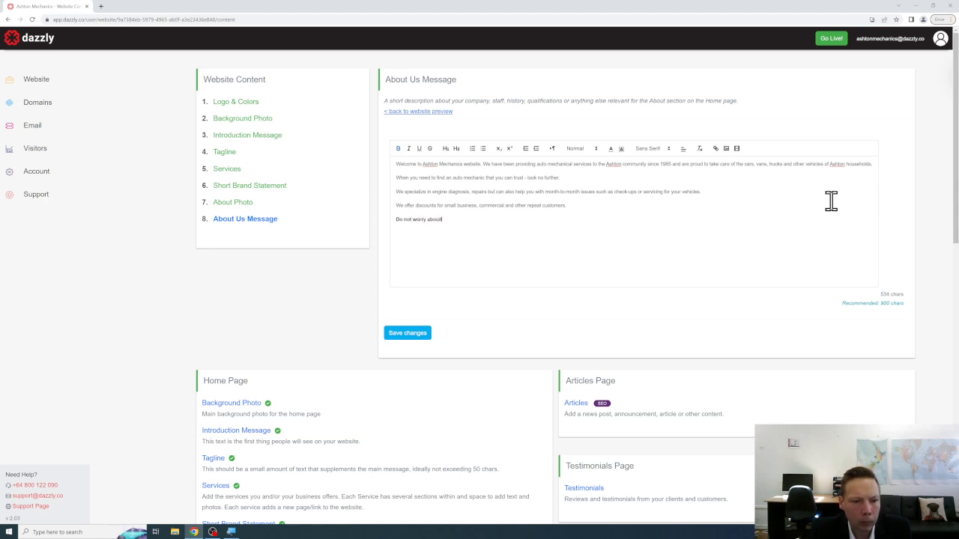
key(BackSpace)
key(BackSpace)
key(BackSpace)
key(BackSpace)
key(BackSpace)
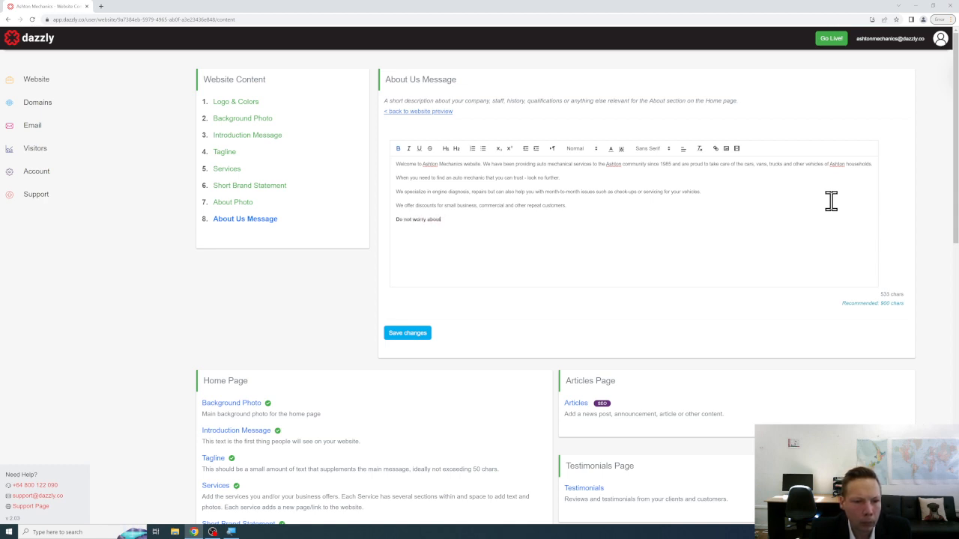
text(your vehicle, a)
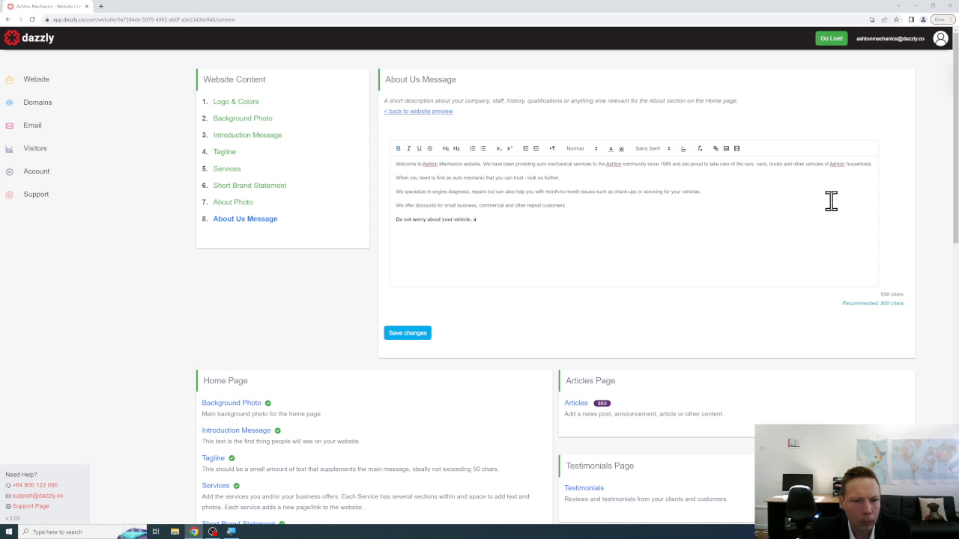
text(t the first sign of trouble, bring it)
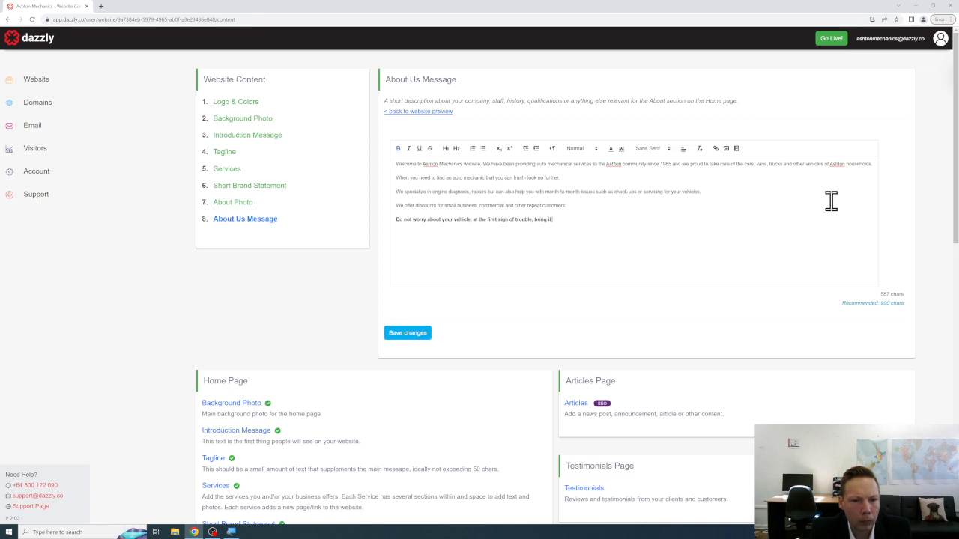
text( into our mechn)
key(BackSpace)
text(anics and we can assist!)
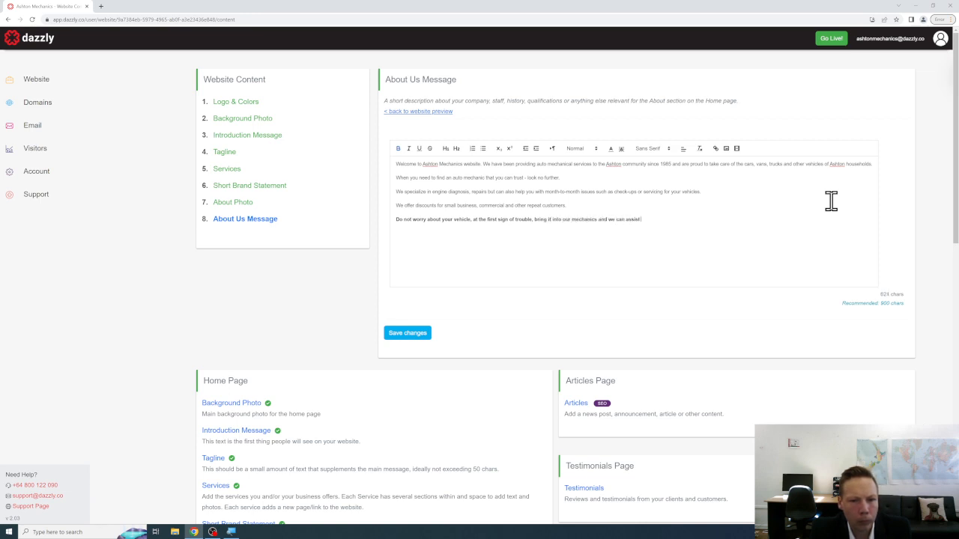
key(Return)
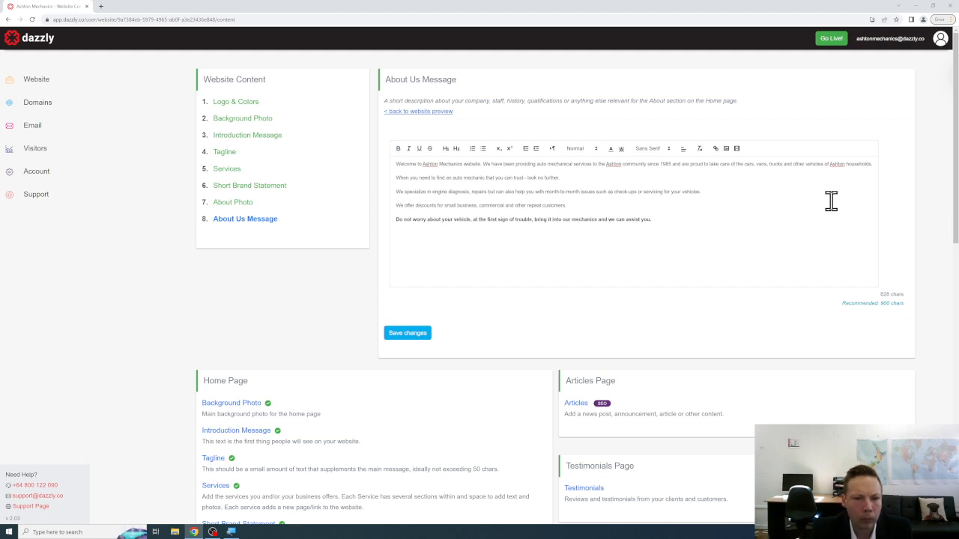
text(We look forward)
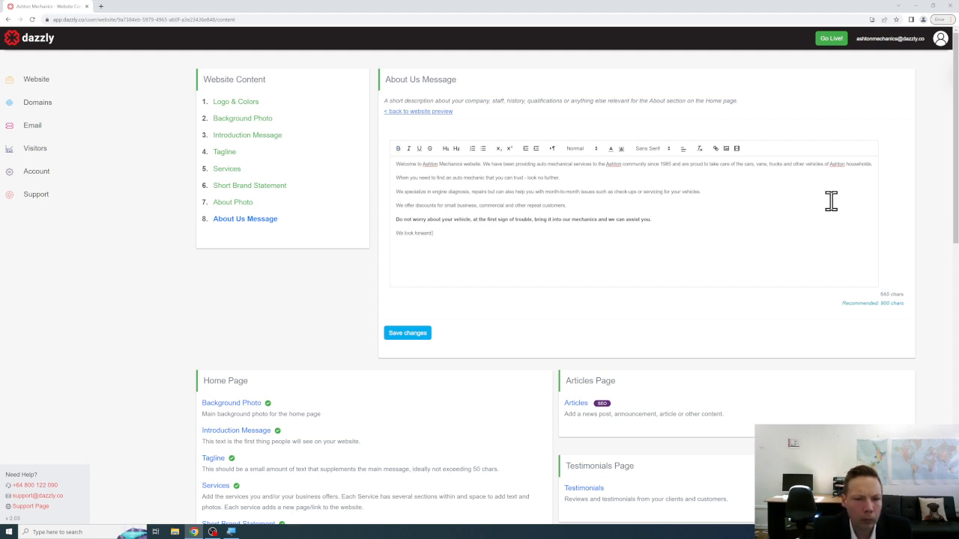
text( to continuing to)
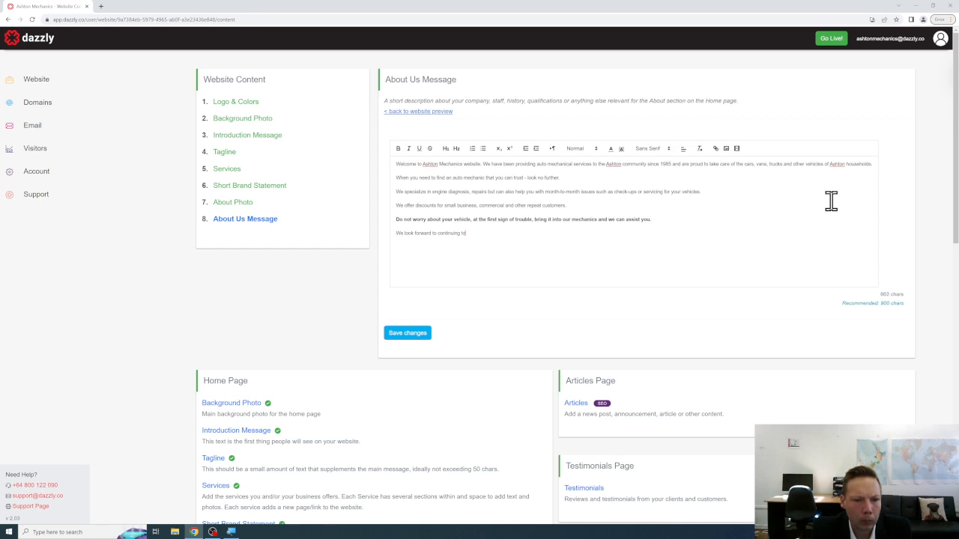
text(s we service the Ashto)
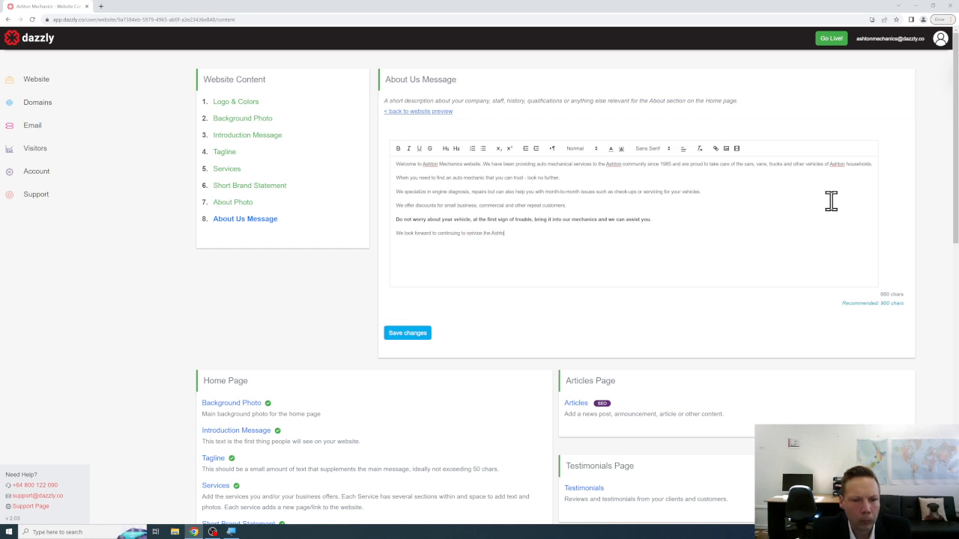
text(n community fo)
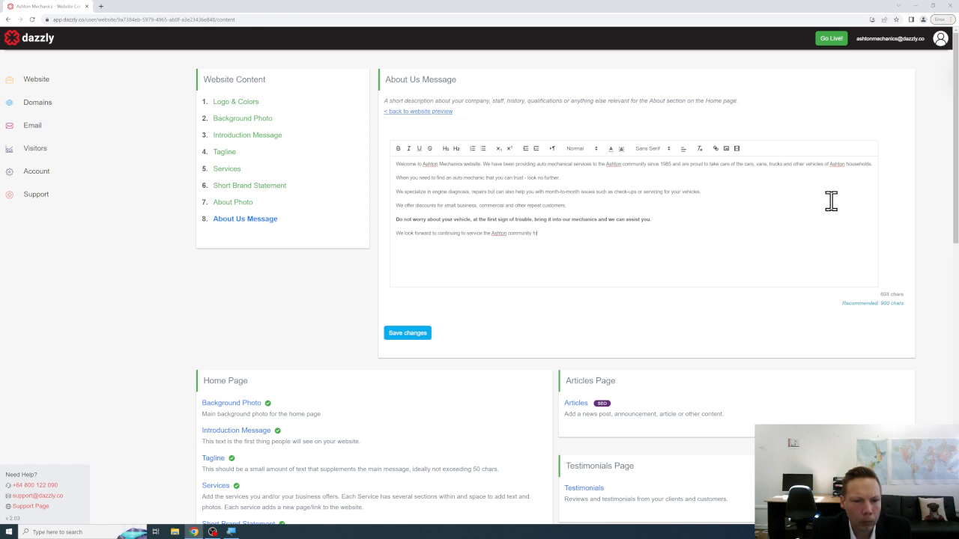
text(r many years to come.)
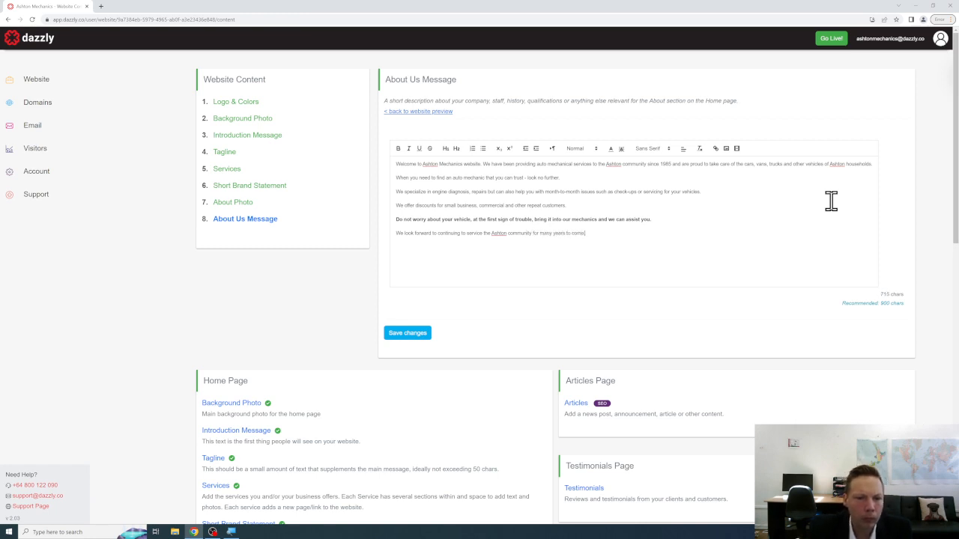
click(420, 335)
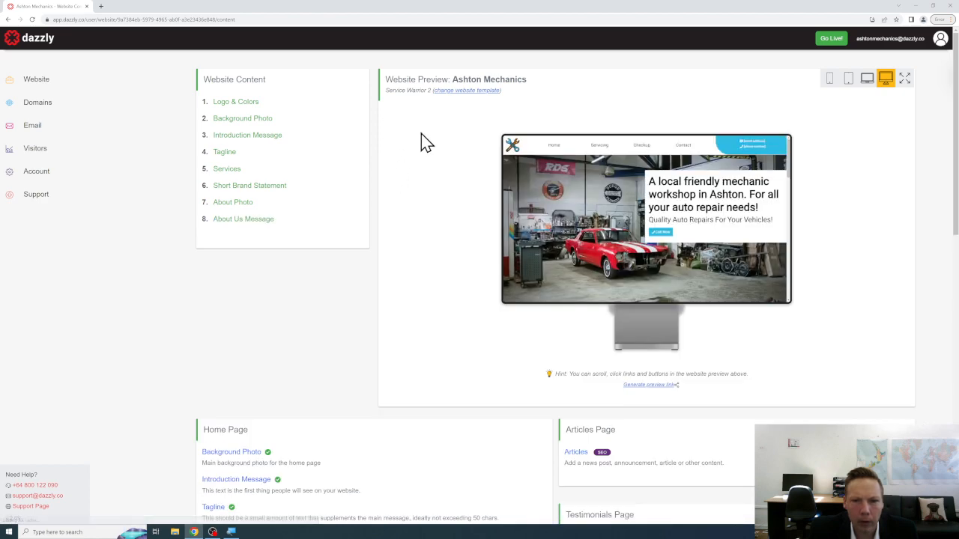
Scroll down to General Settings and open the Main Contact Email setting.
scroll(884, 175, down, 1)
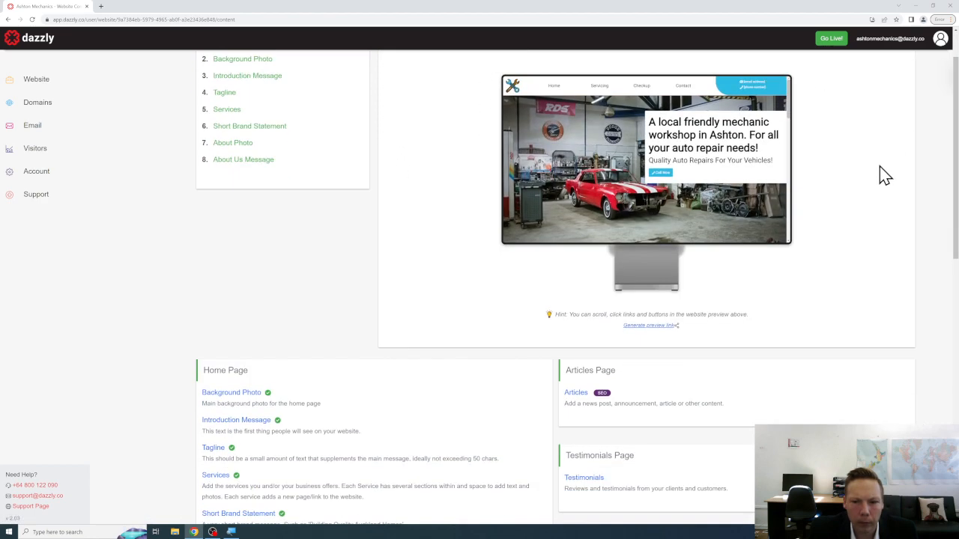
scroll(884, 173, down, 3)
scroll(872, 175, up, 5)
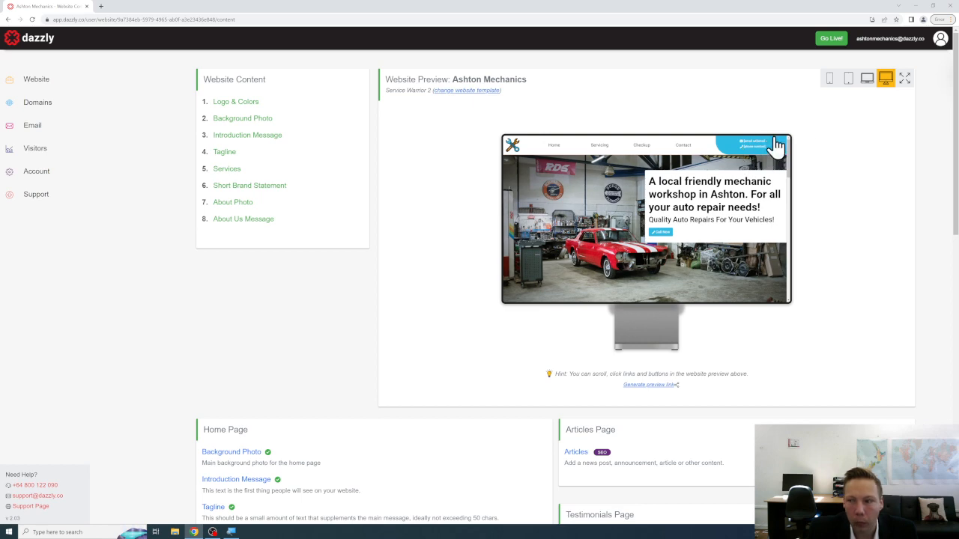
scroll(832, 165, down, 3)
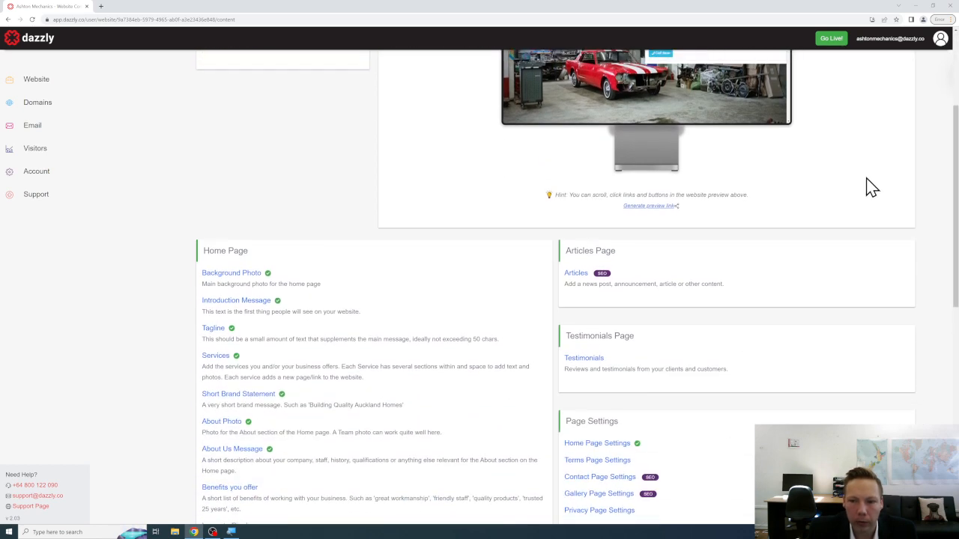
scroll(872, 191, down, 8)
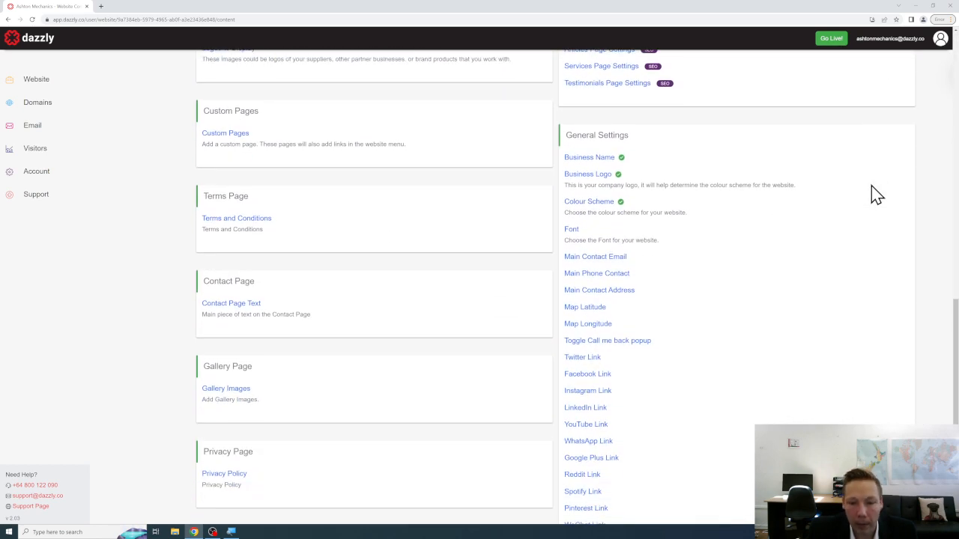
scroll(875, 193, down, 1)
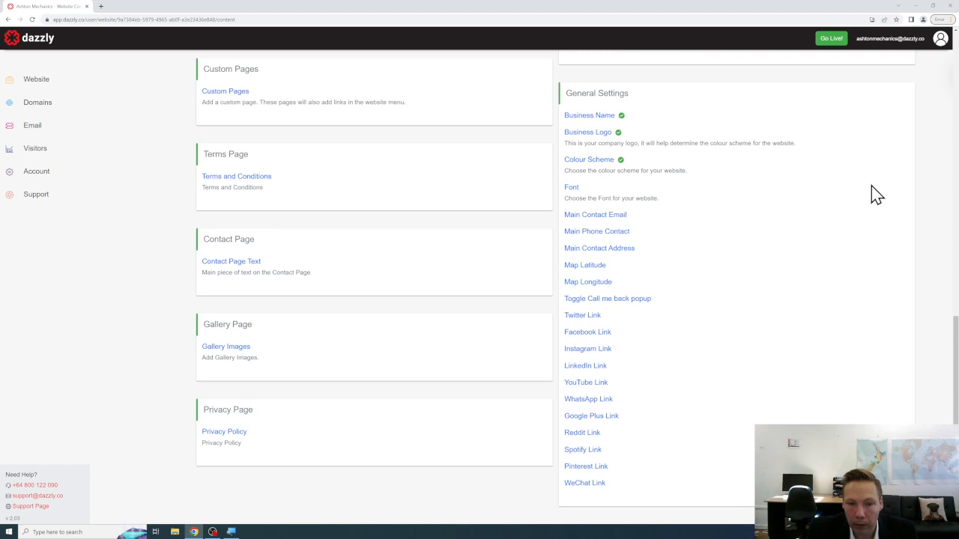
click(620, 217)
Save the business's email address as the Main Contact Email and return to the content overview.
click(477, 176)
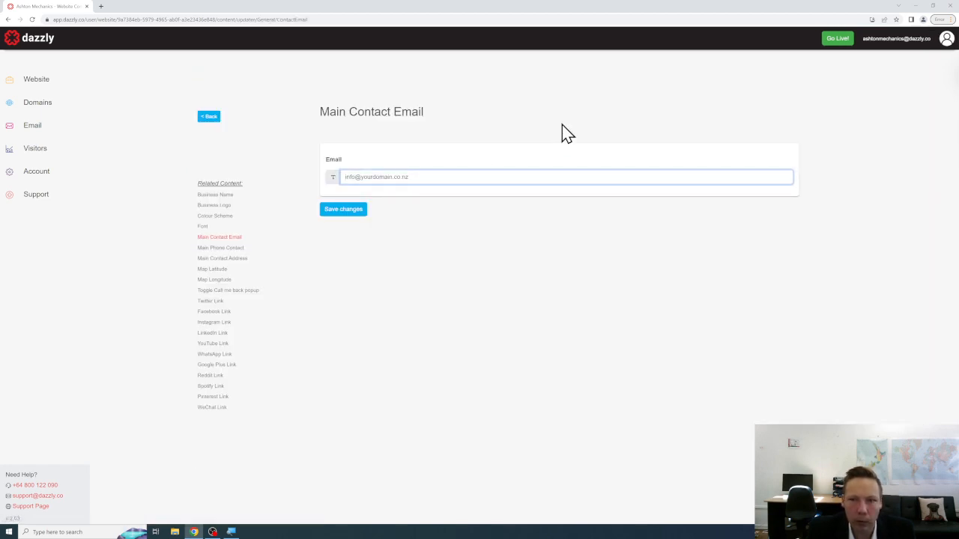
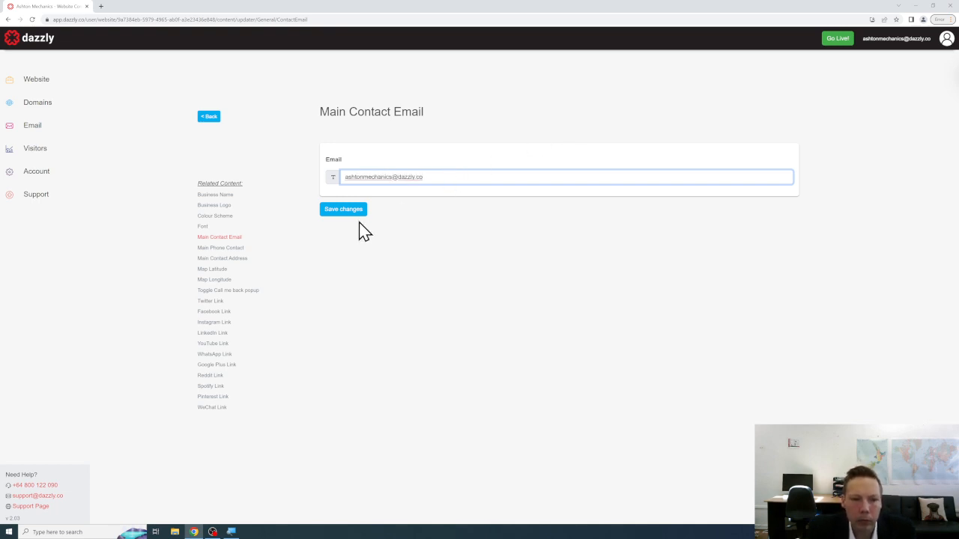
click(358, 211)
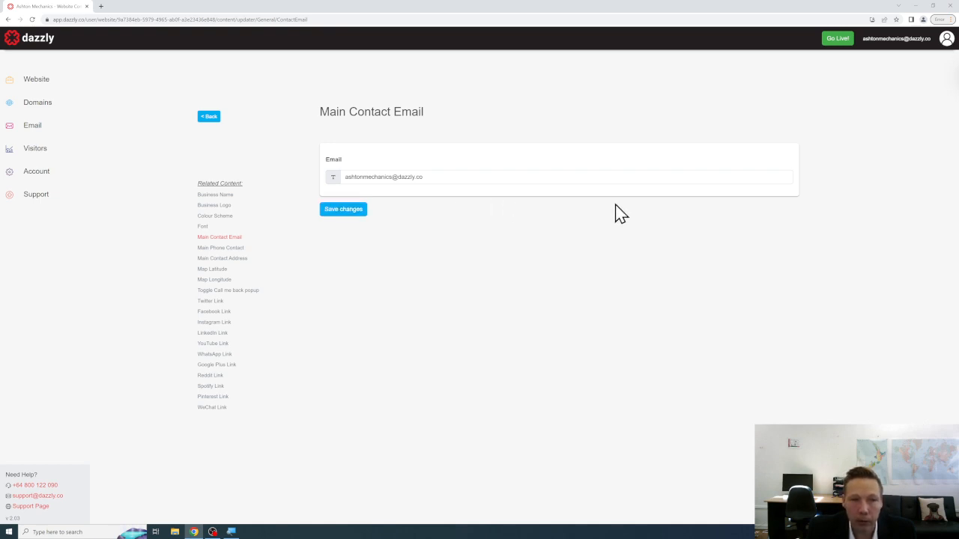
click(209, 117)
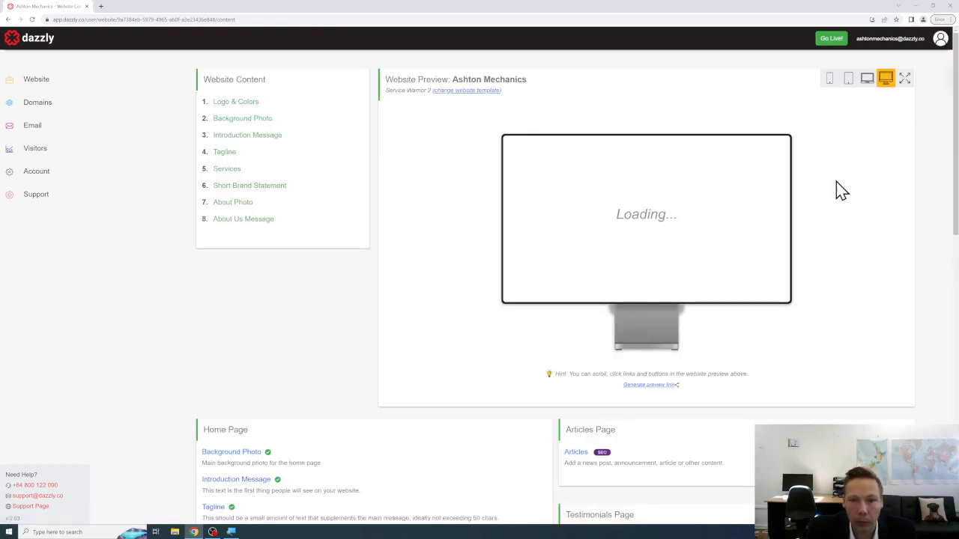
scroll(935, 197, down, 2)
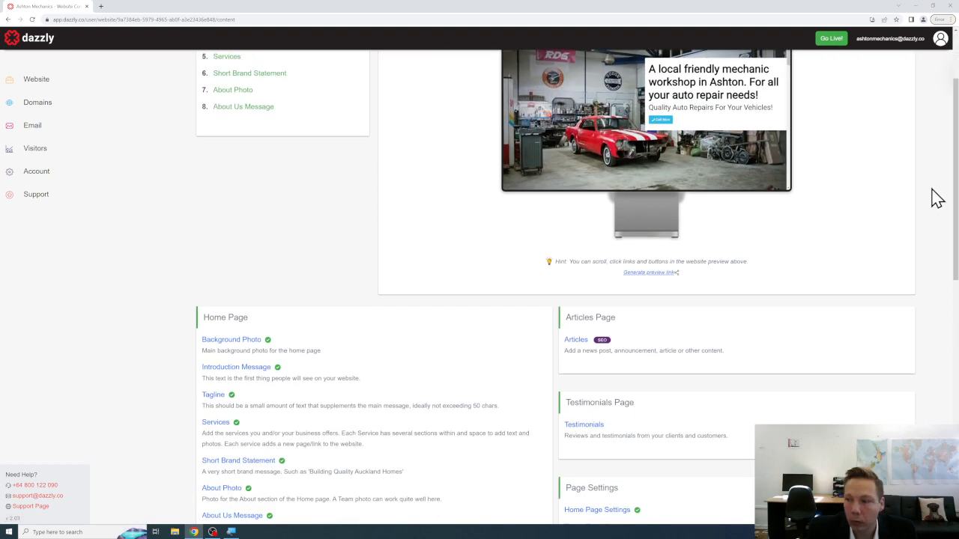
scroll(935, 197, down, 3)
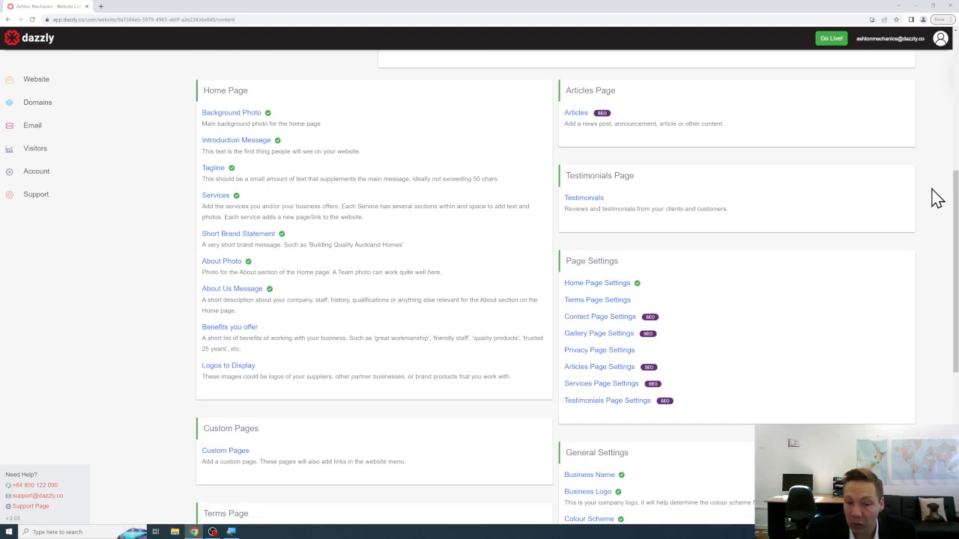
Save the business's phone number as the Main Phone Contact and return to the content overview.
scroll(934, 197, down, 5)
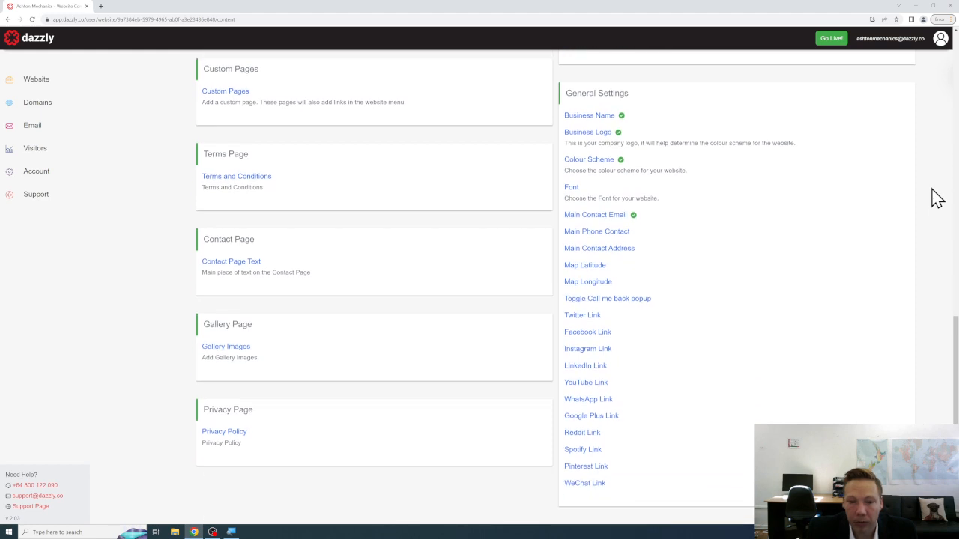
click(617, 234)
click(469, 174)
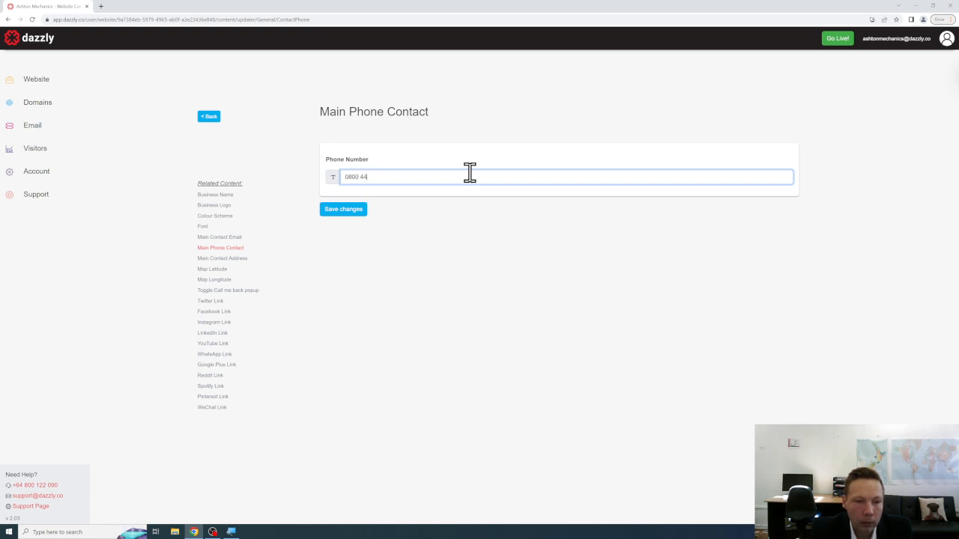
click(355, 213)
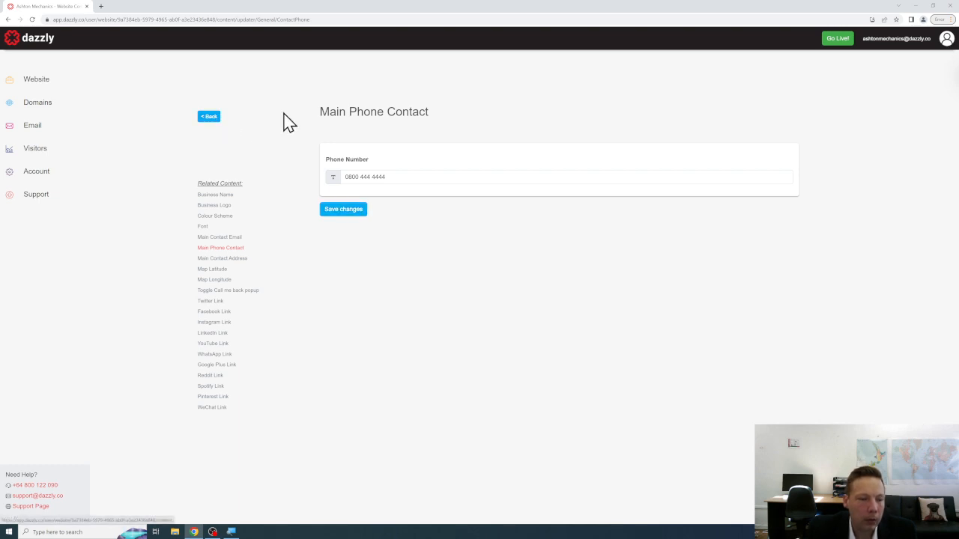
click(211, 118)
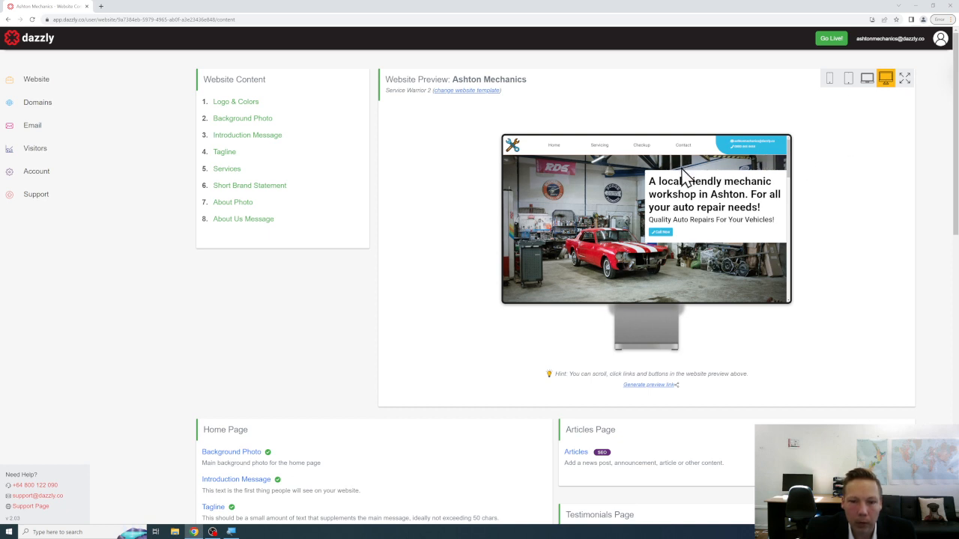
scroll(655, 180, down, 2)
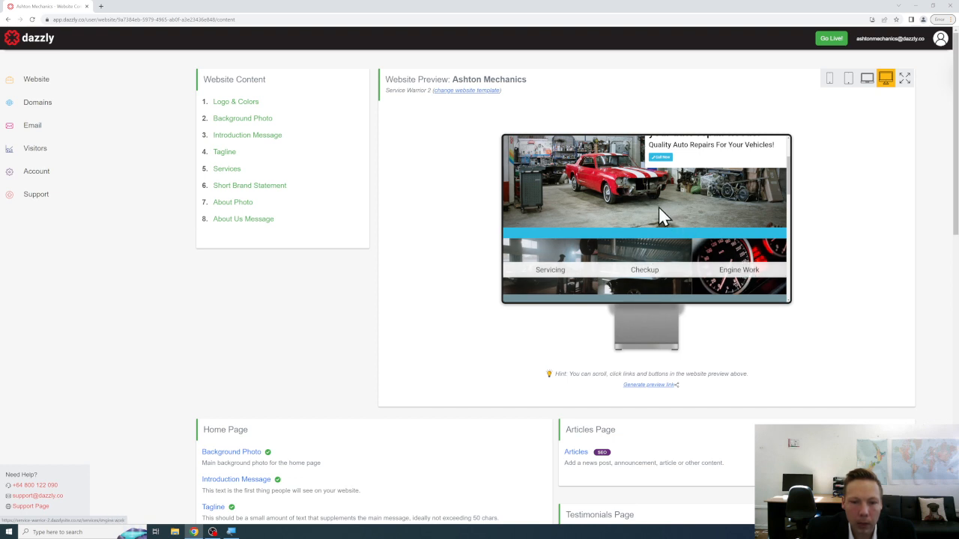
scroll(653, 201, down, 2)
scroll(653, 202, down, 1)
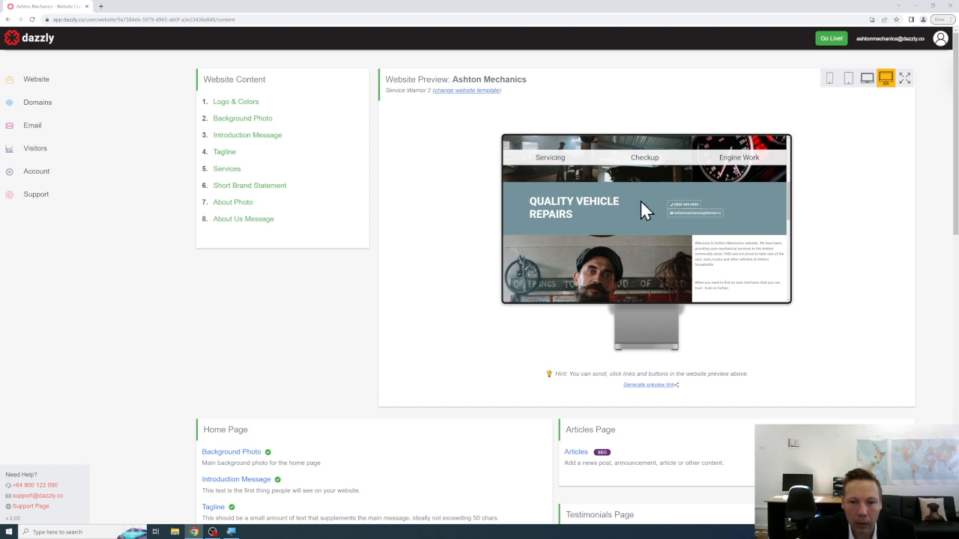
scroll(642, 199, down, 2)
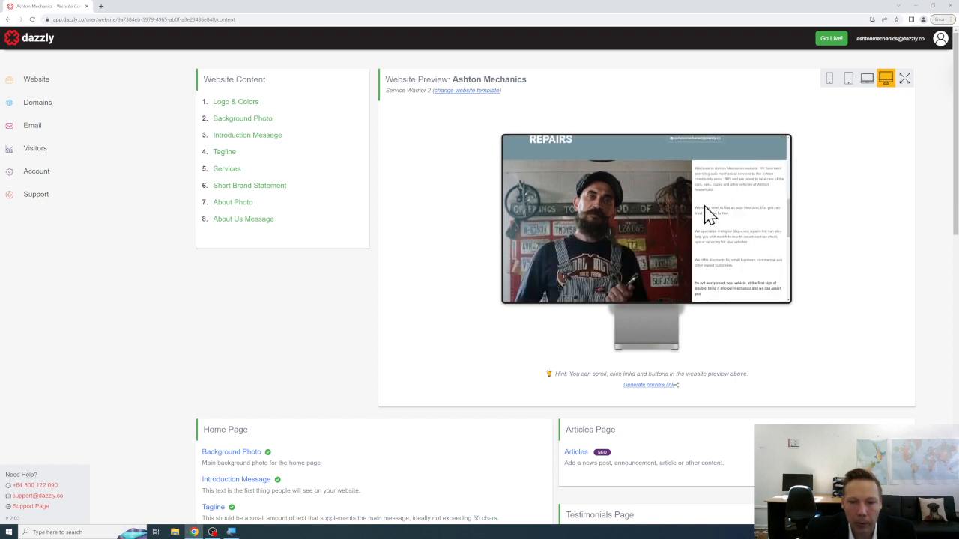
scroll(657, 200, down, 5)
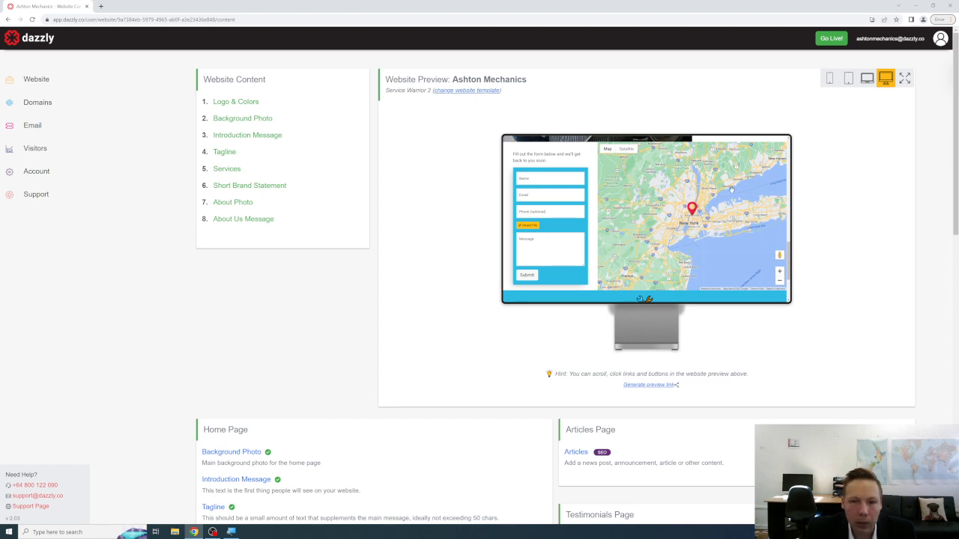
scroll(732, 178, down, 2)
scroll(724, 194, up, 1)
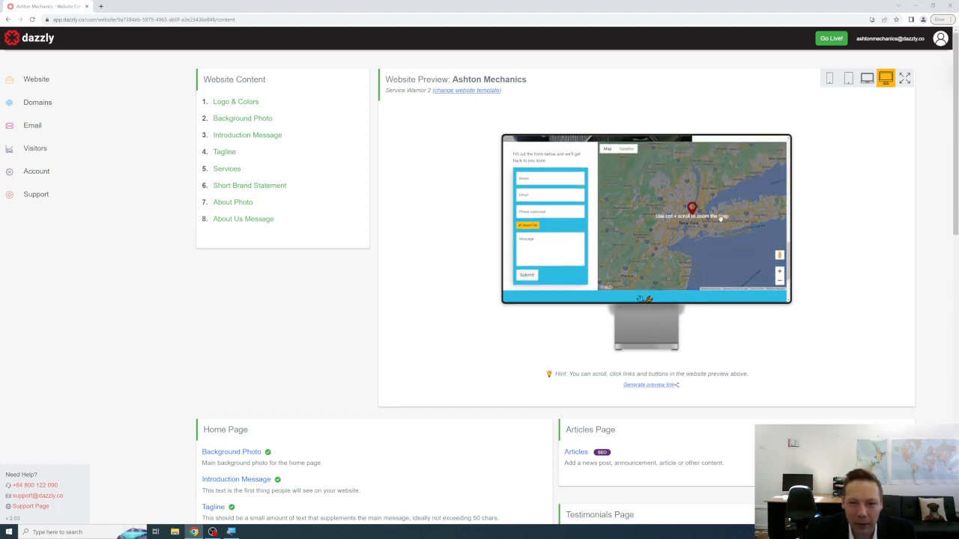
scroll(696, 231, down, 3)
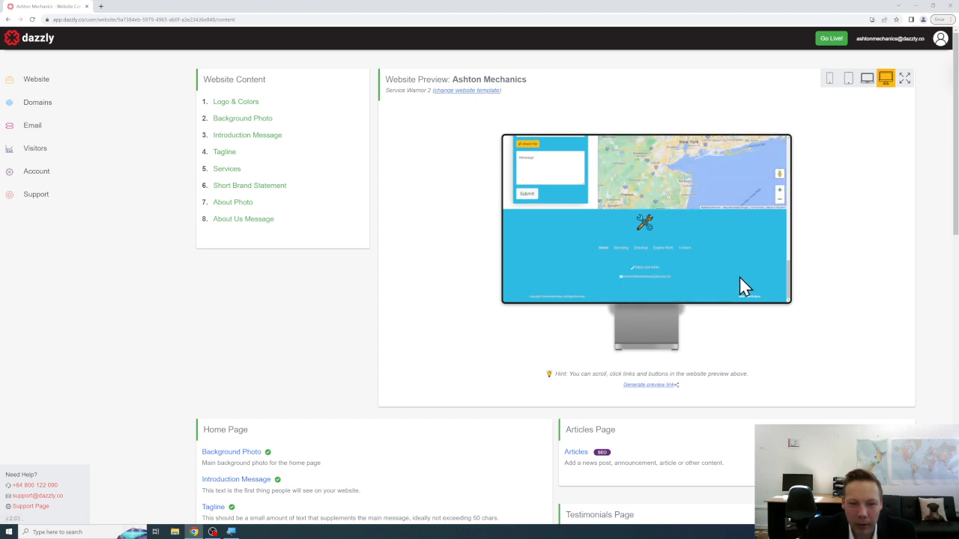
scroll(678, 263, up, 10)
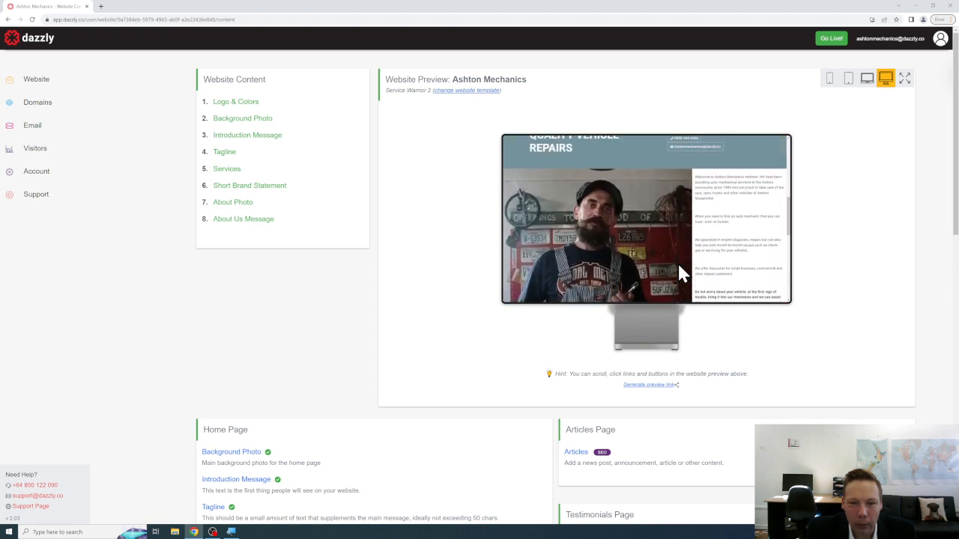
scroll(605, 203, down, 5)
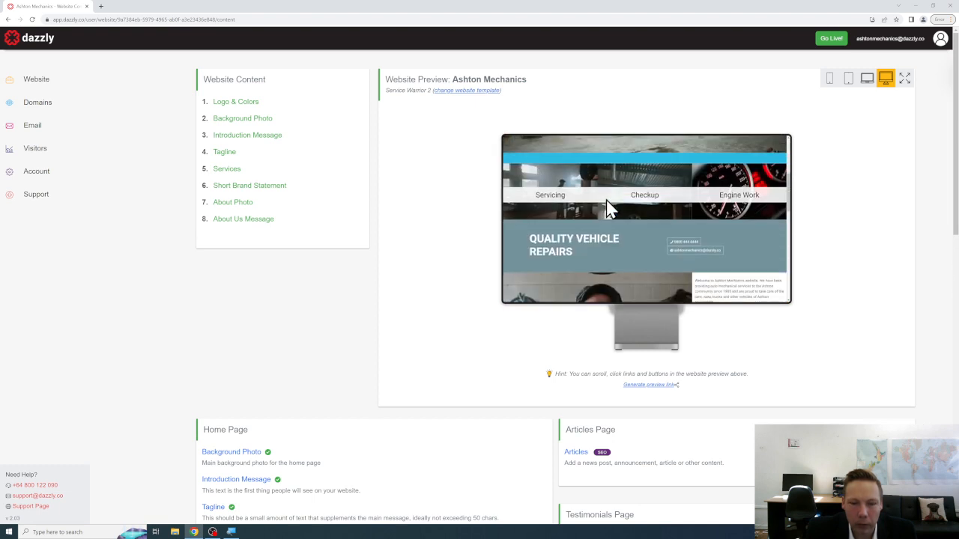
Preview the Servicing and Checkup pages, scrolling through Checkup, then go back to Home.
click(562, 194)
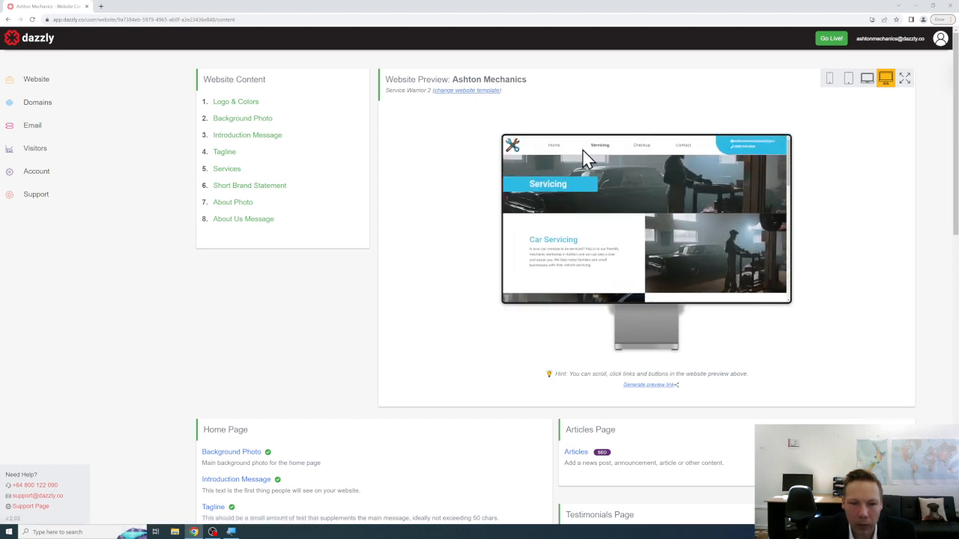
click(642, 147)
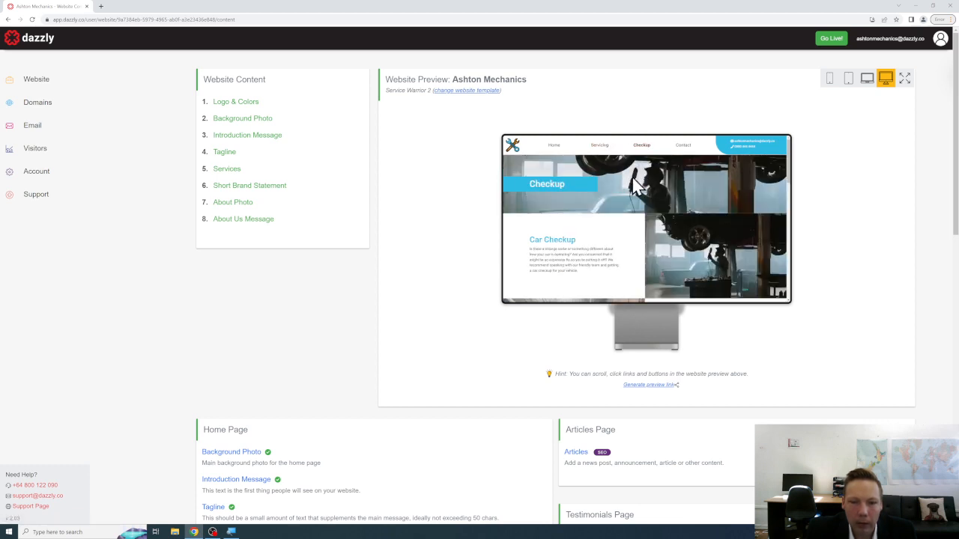
scroll(633, 187, down, 5)
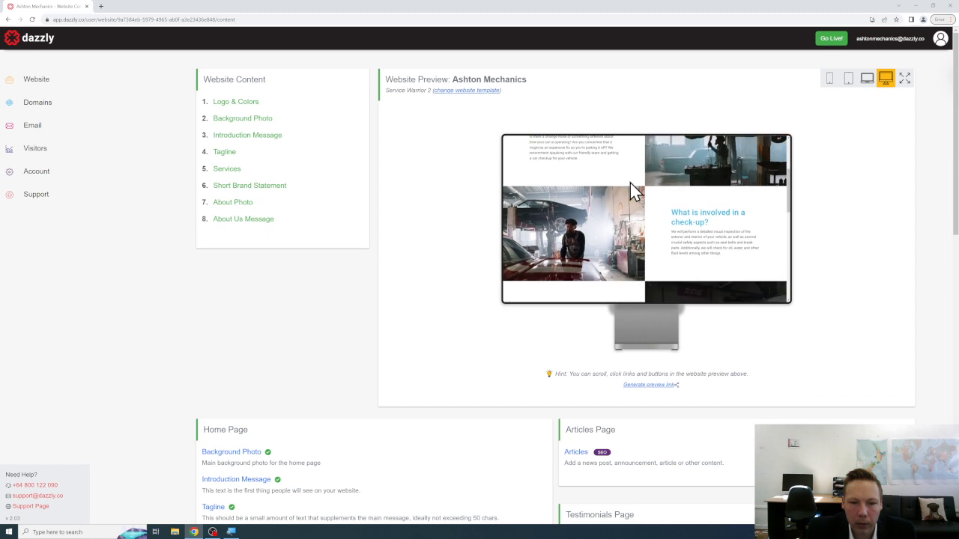
scroll(630, 184, down, 5)
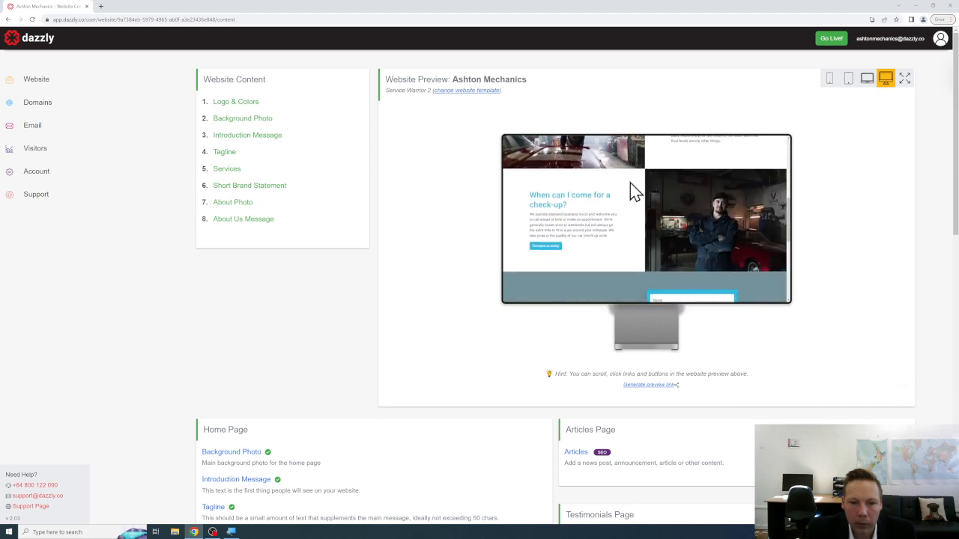
scroll(633, 192, down, 1)
scroll(630, 182, down, 5)
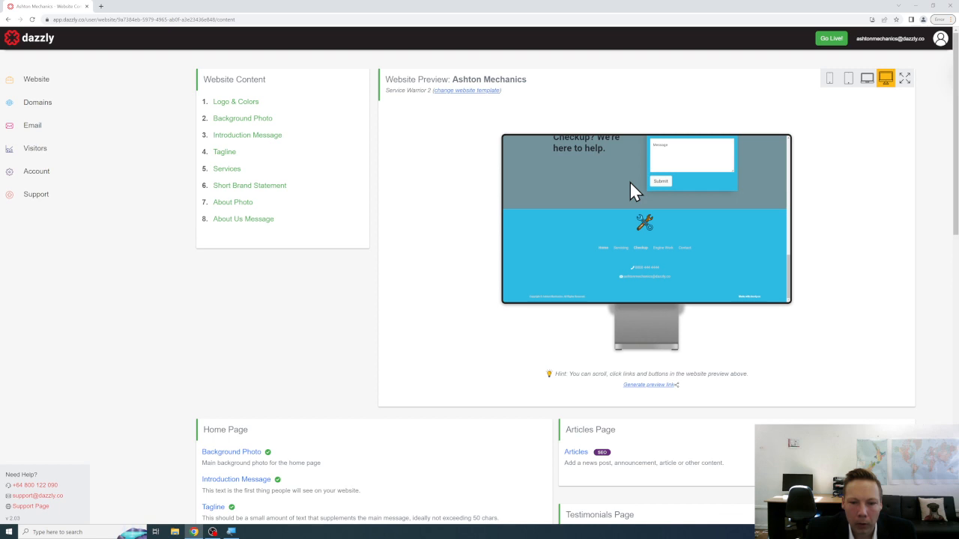
scroll(629, 182, up, 10)
scroll(629, 184, up, 3)
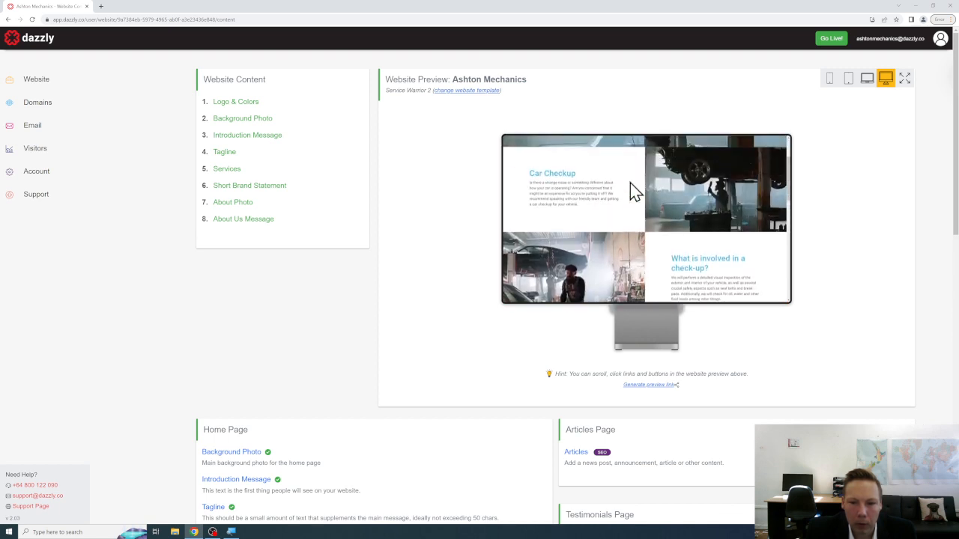
scroll(630, 186, up, 5)
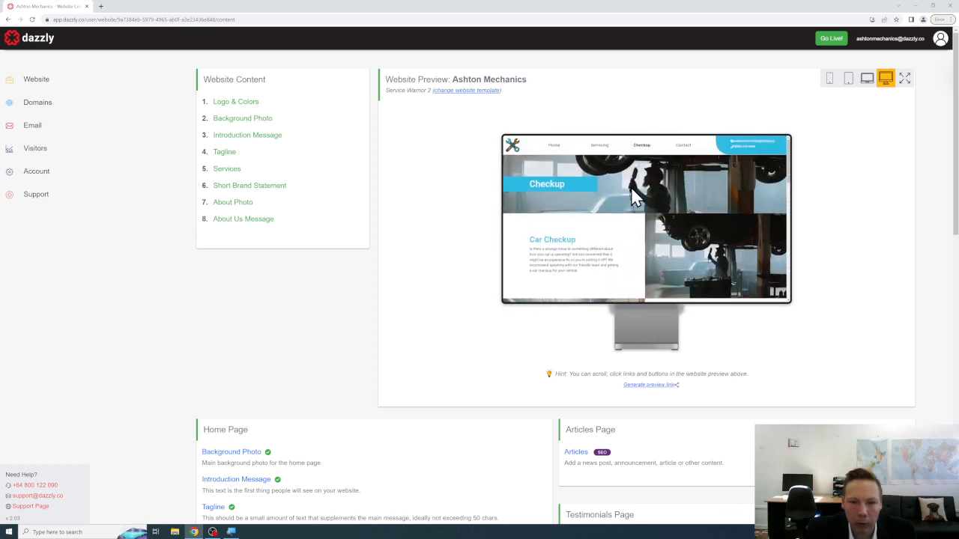
click(555, 147)
Open the Engine Work page from the home preview, scroll through it, and return Home.
scroll(657, 188, down, 1)
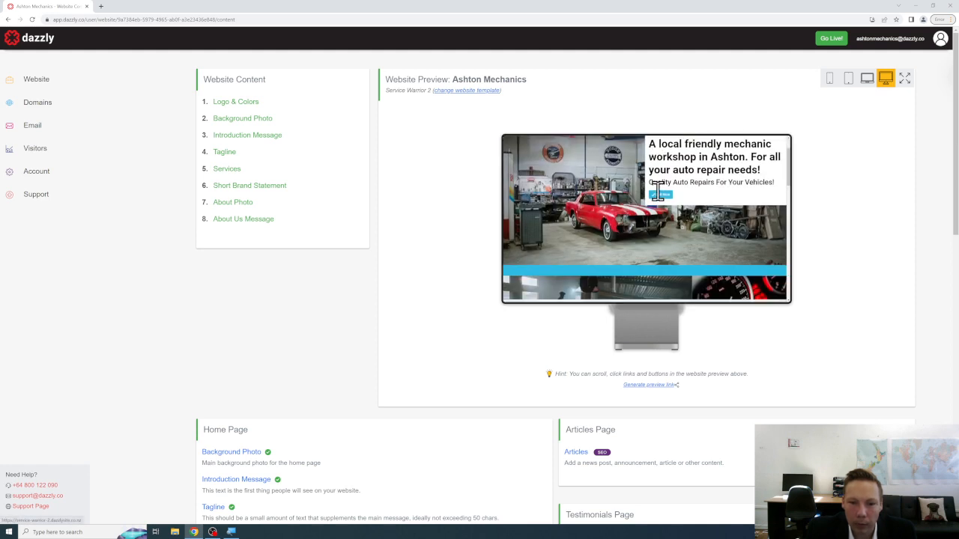
scroll(645, 196, down, 3)
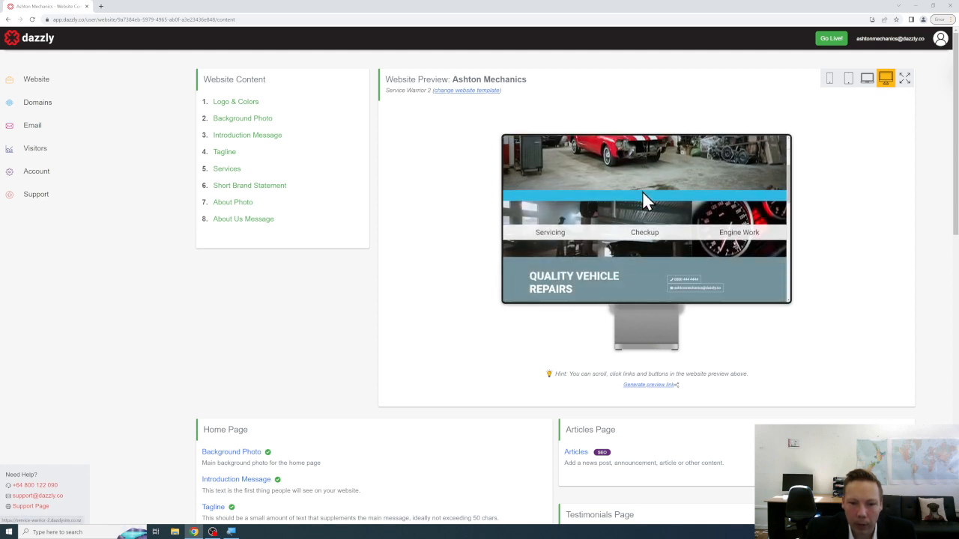
click(738, 220)
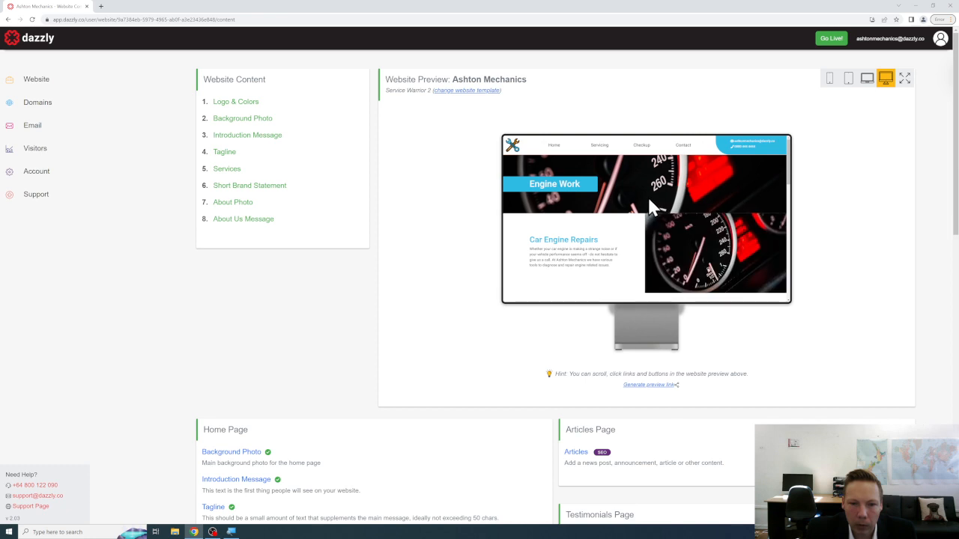
scroll(648, 208, down, 5)
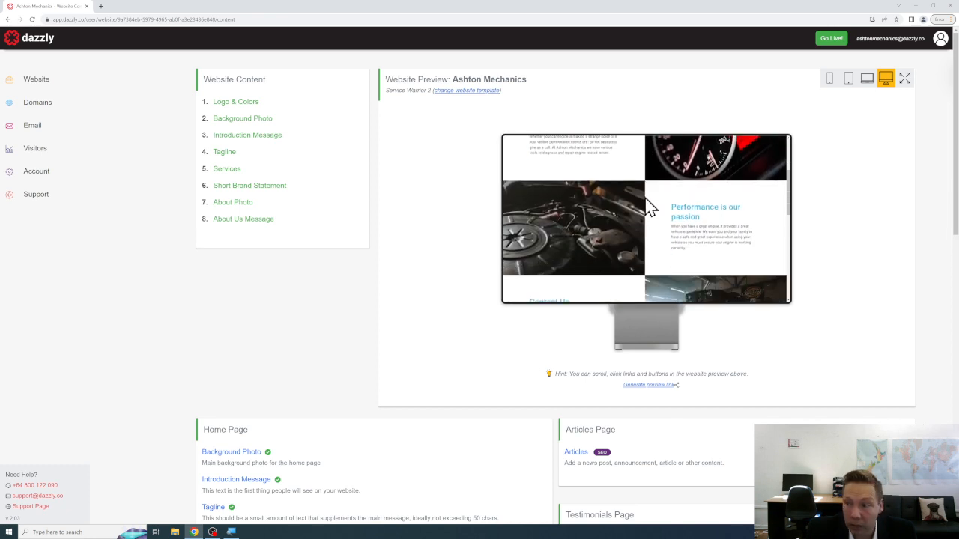
scroll(647, 207, down, 5)
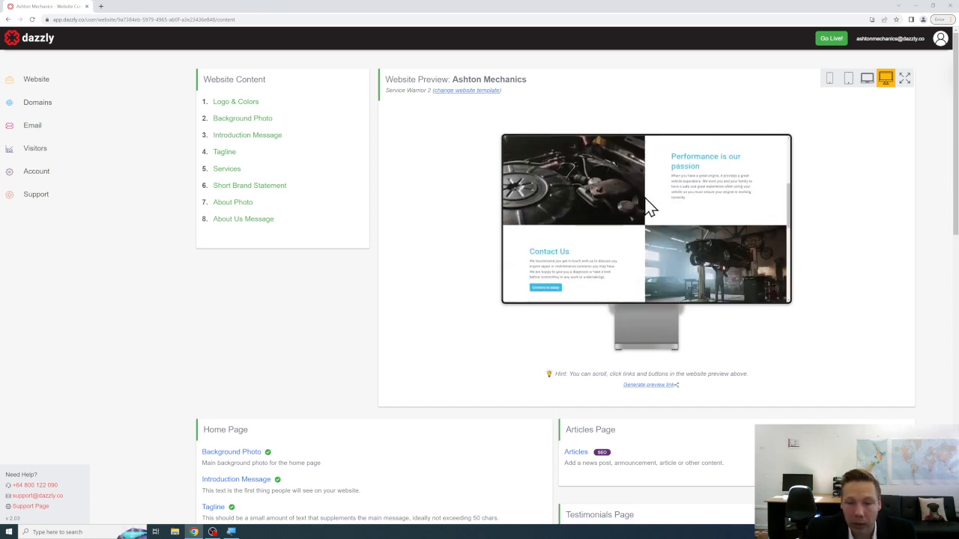
scroll(619, 199, down, 5)
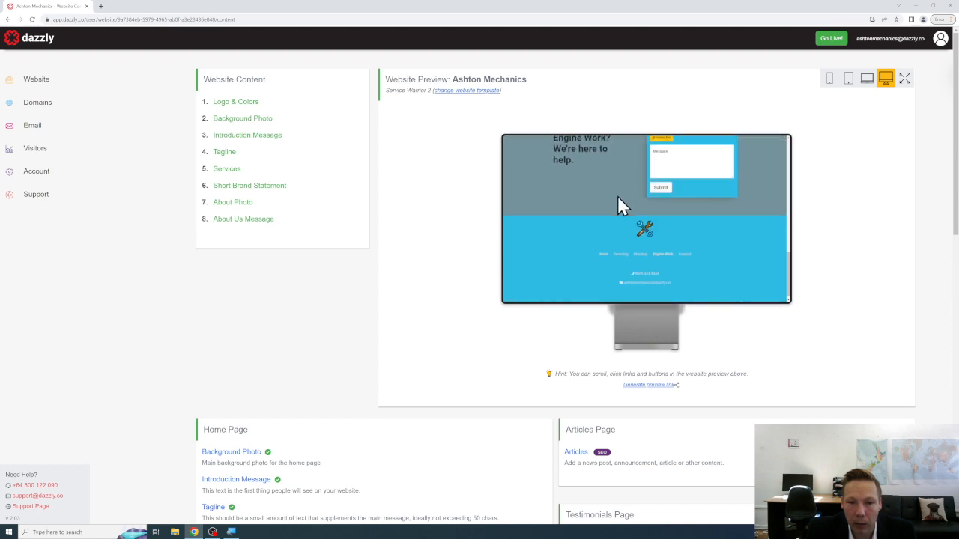
scroll(619, 200, up, 3)
scroll(619, 199, up, 10)
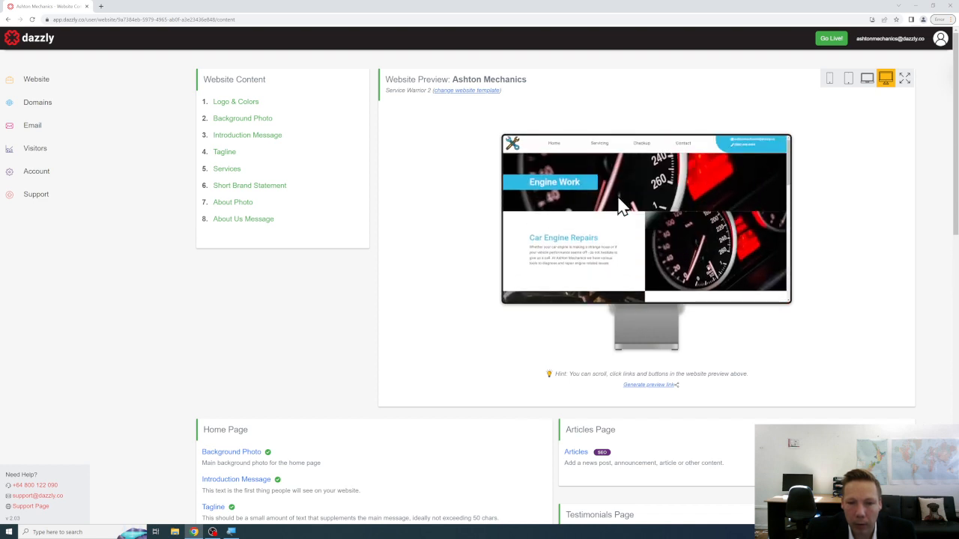
click(555, 146)
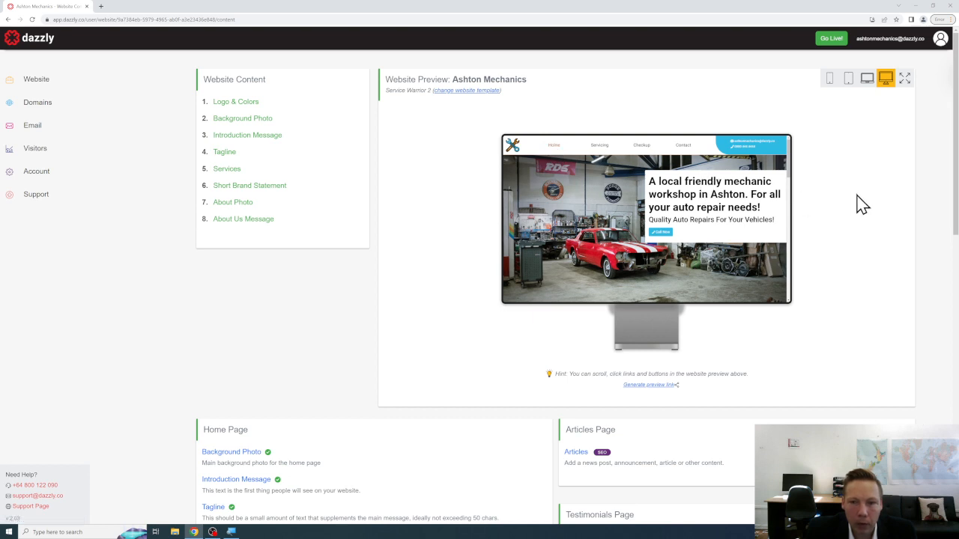
click(683, 147)
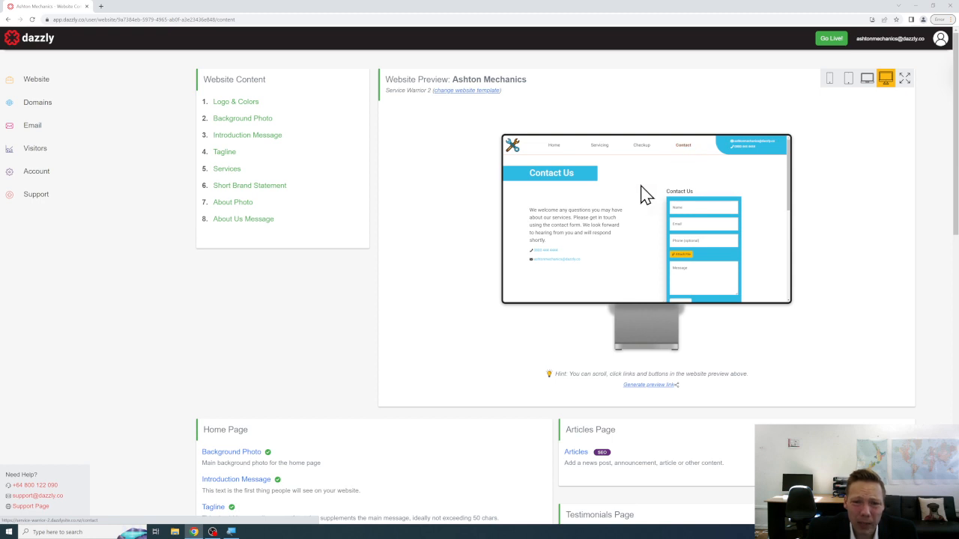
scroll(649, 192, down, 1)
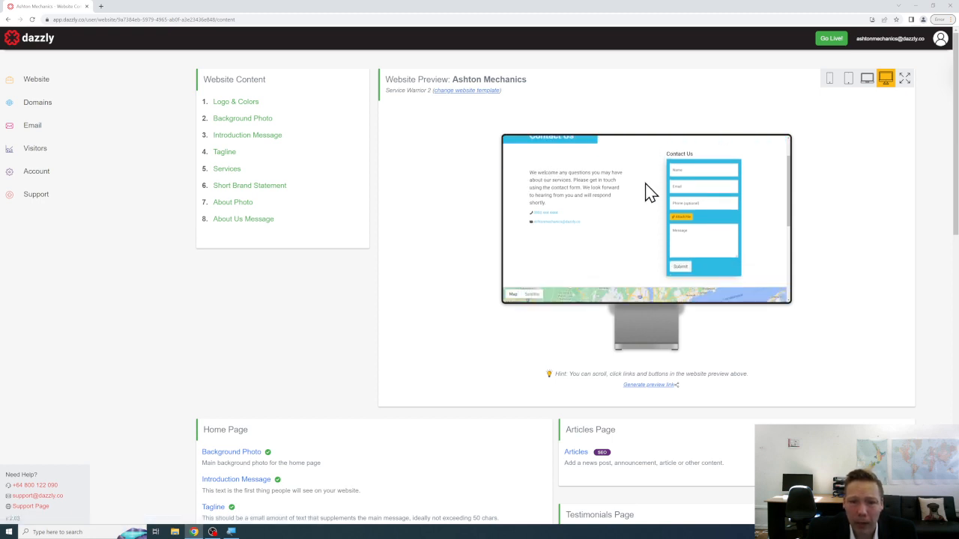
scroll(648, 193, down, 4)
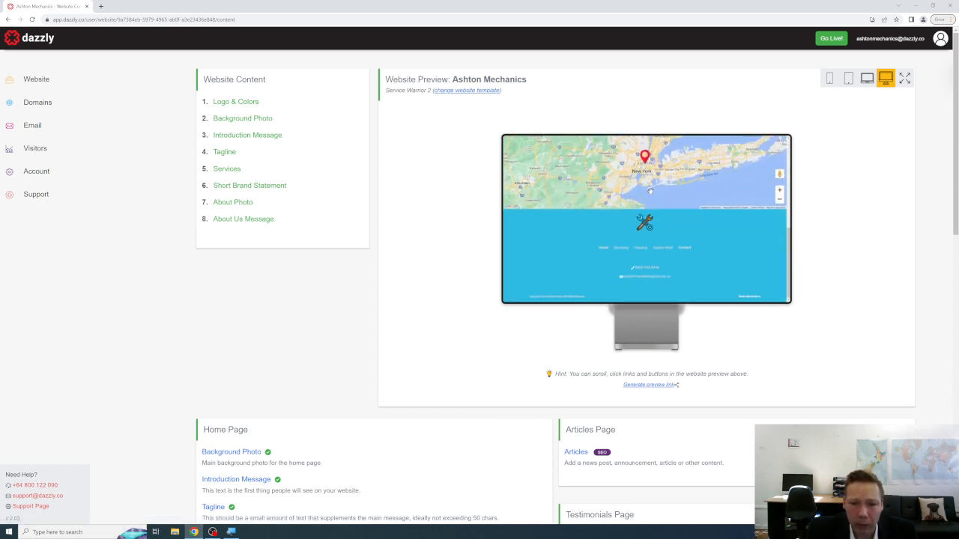
scroll(678, 248, up, 5)
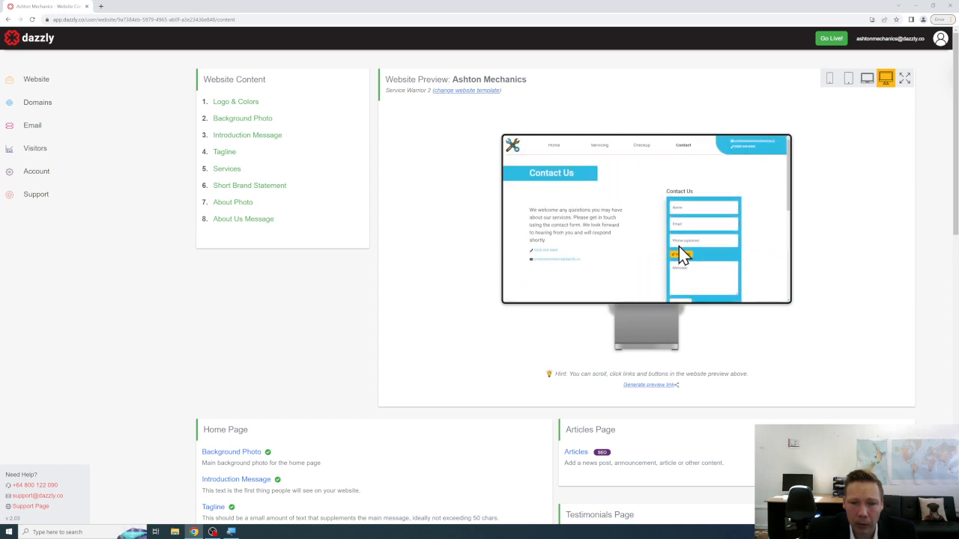
click(554, 146)
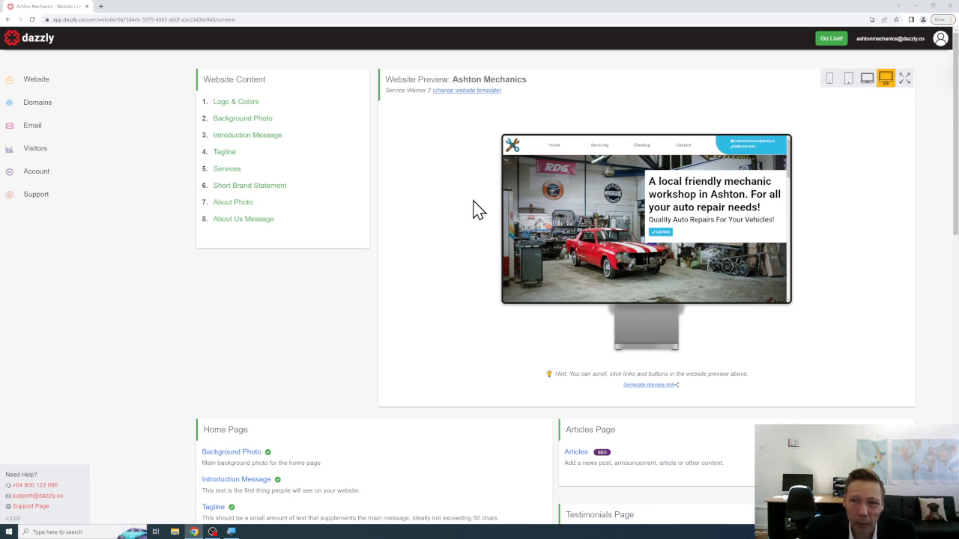
scroll(480, 210, down, 4)
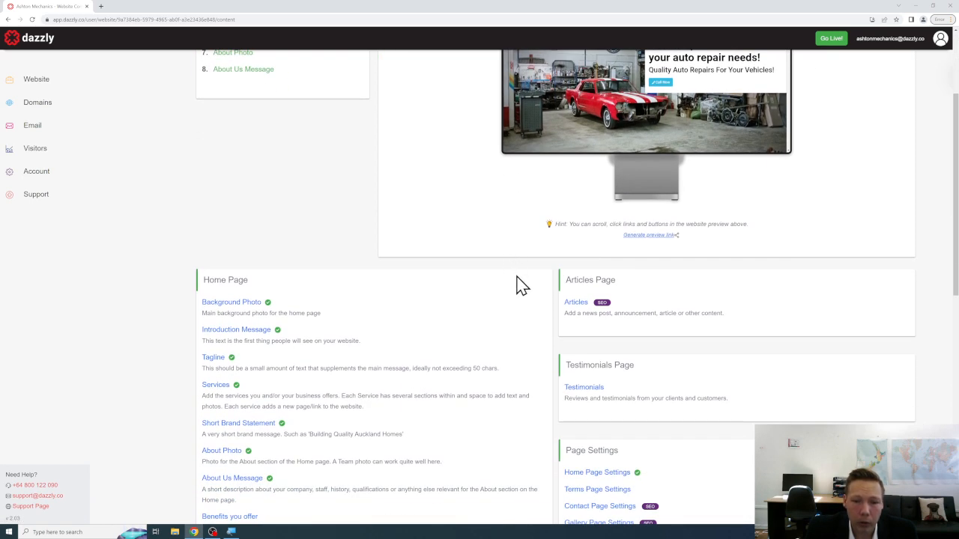
Open the Articles page content and add a new article item.
click(575, 308)
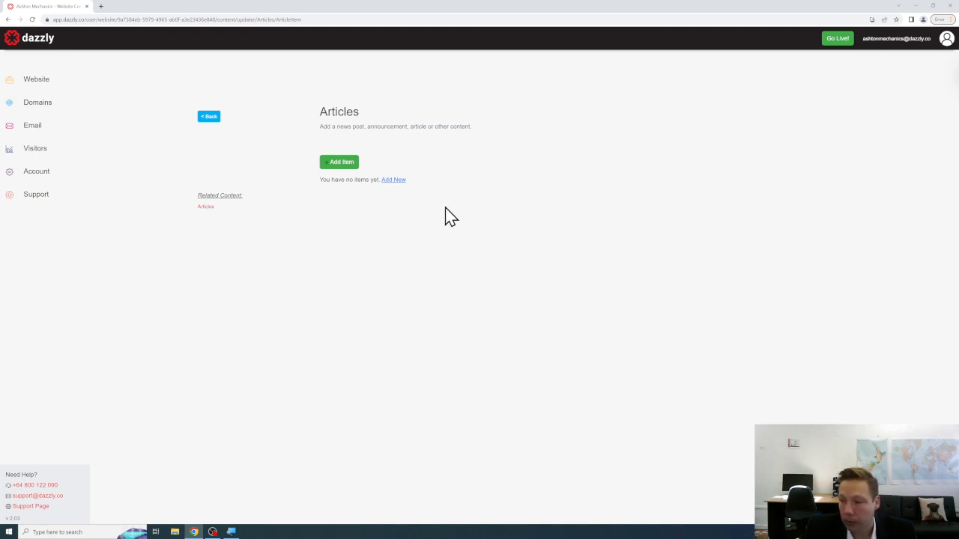
click(339, 163)
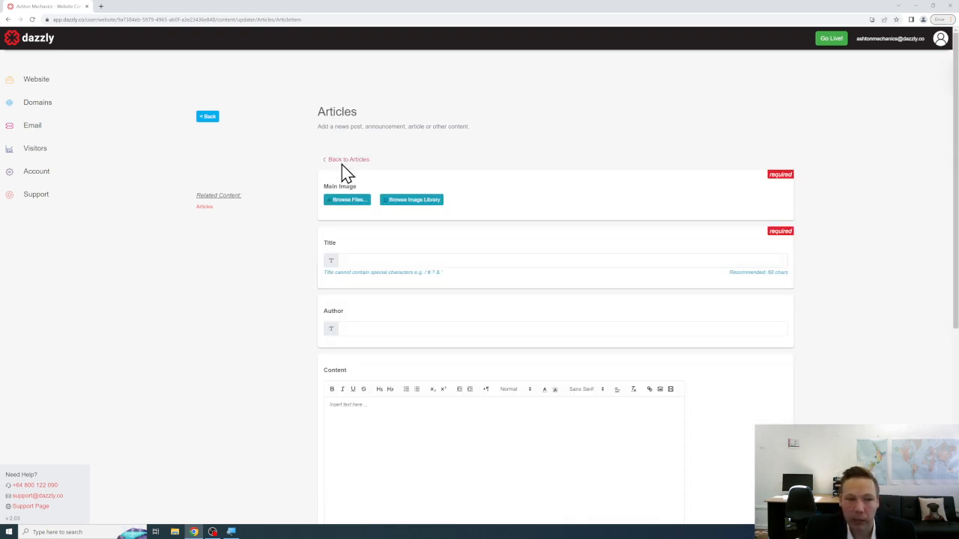
scroll(466, 163, down, 1)
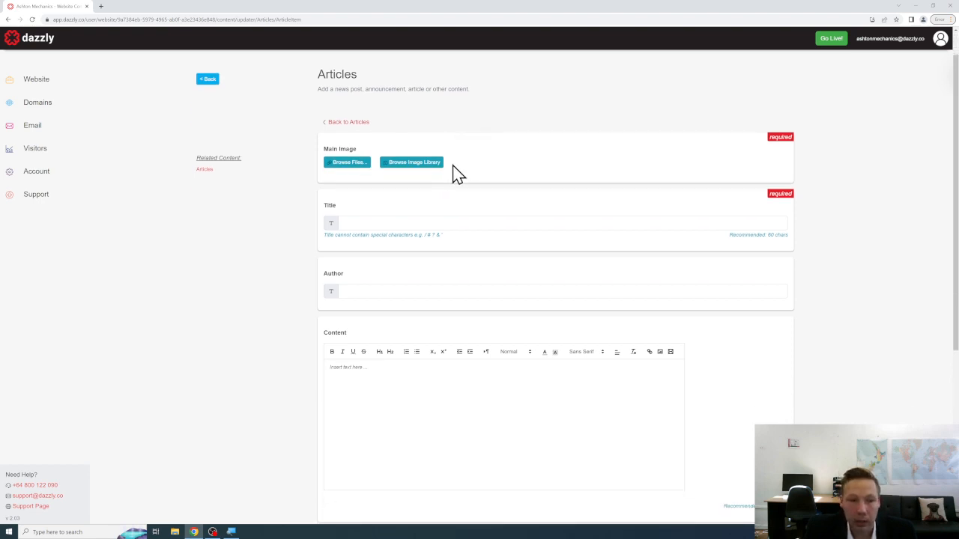
Set the engine-1 photo as main image and title the article 'How To Do A Quality Engine Repair in Ashton'.
click(348, 163)
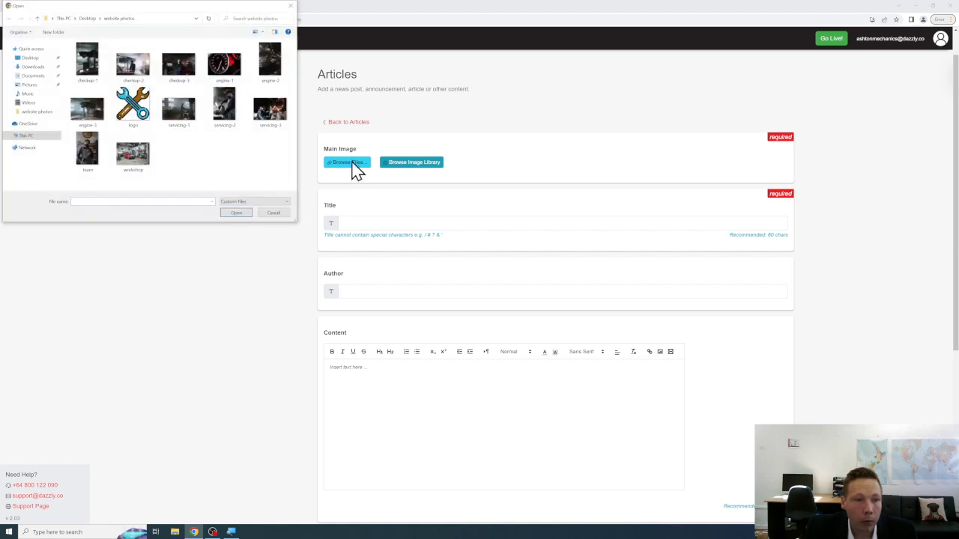
click(225, 67)
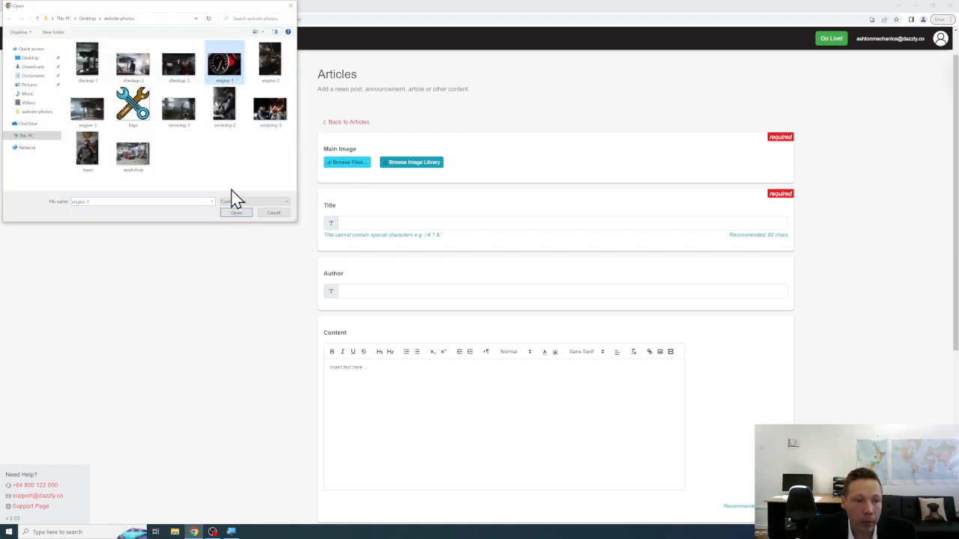
click(235, 213)
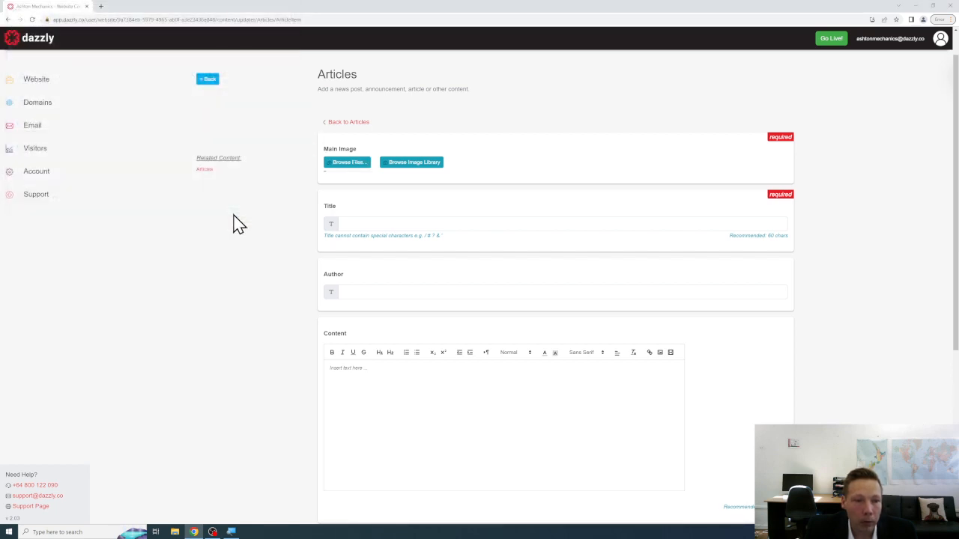
click(344, 223)
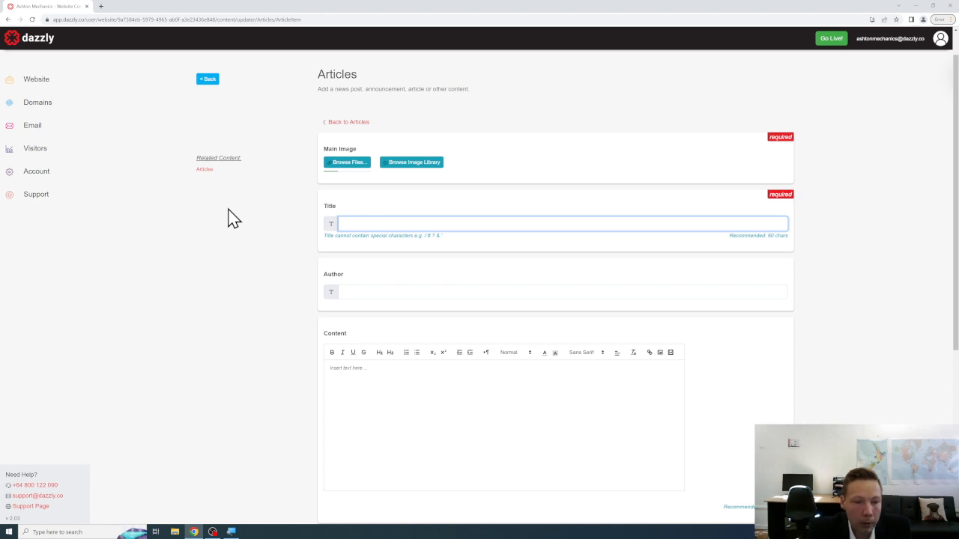
text(How)
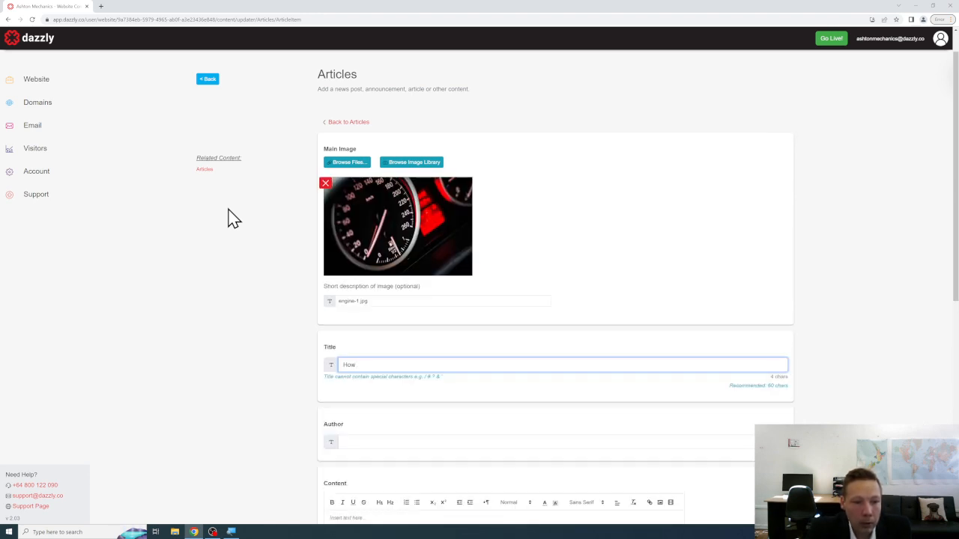
key(BackSpace)
key(BackSpace)
key(BackSpace)
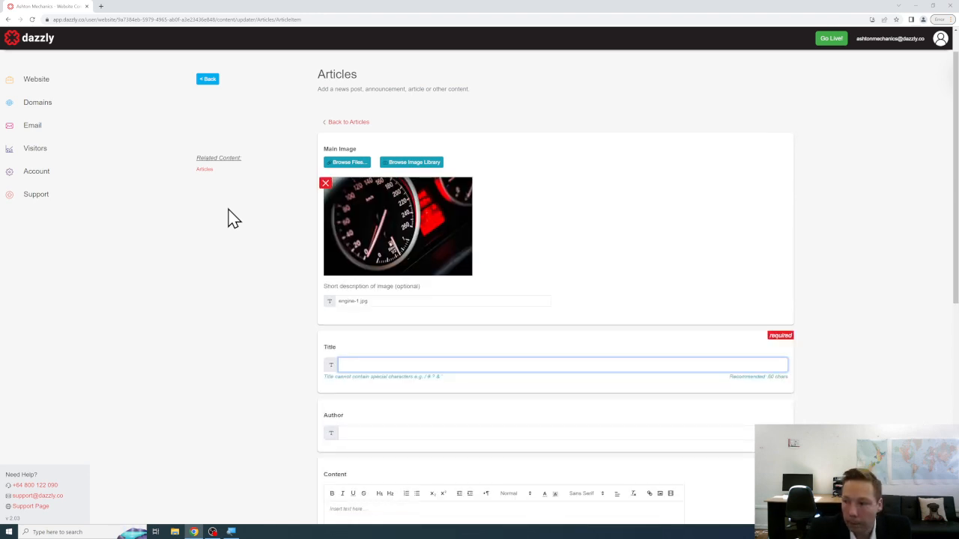
text(How To Do )
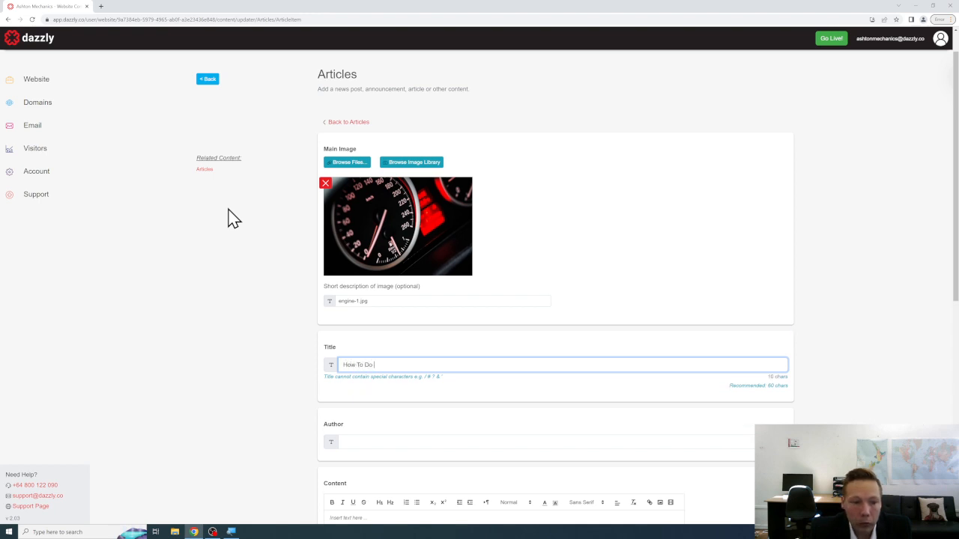
text(A Qua)
key(BackSpace)
text(A Quality )
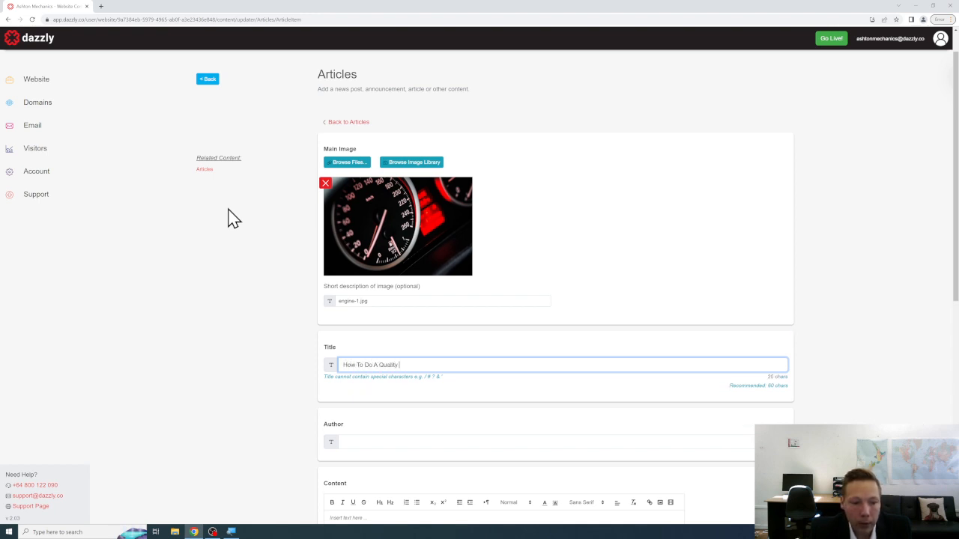
text(Engine Repair )
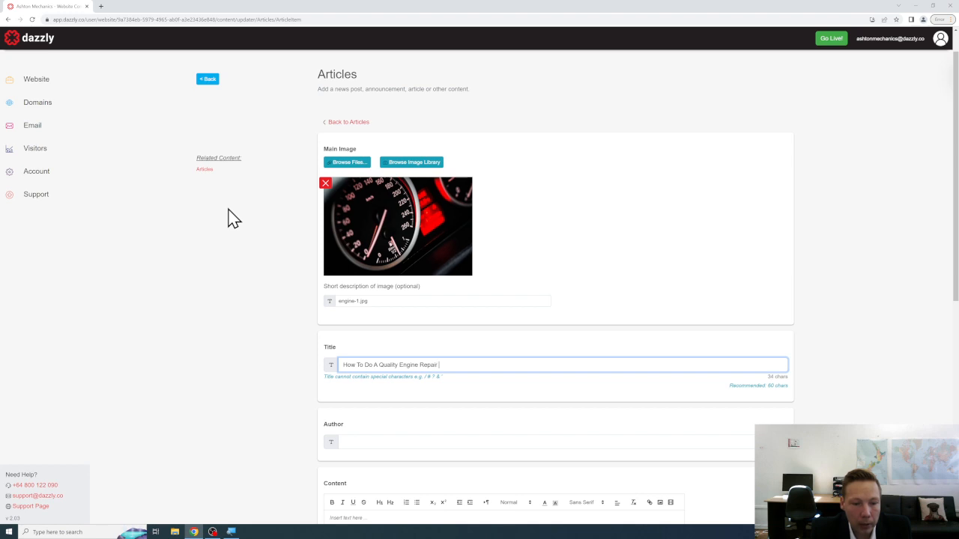
text(in Ashton)
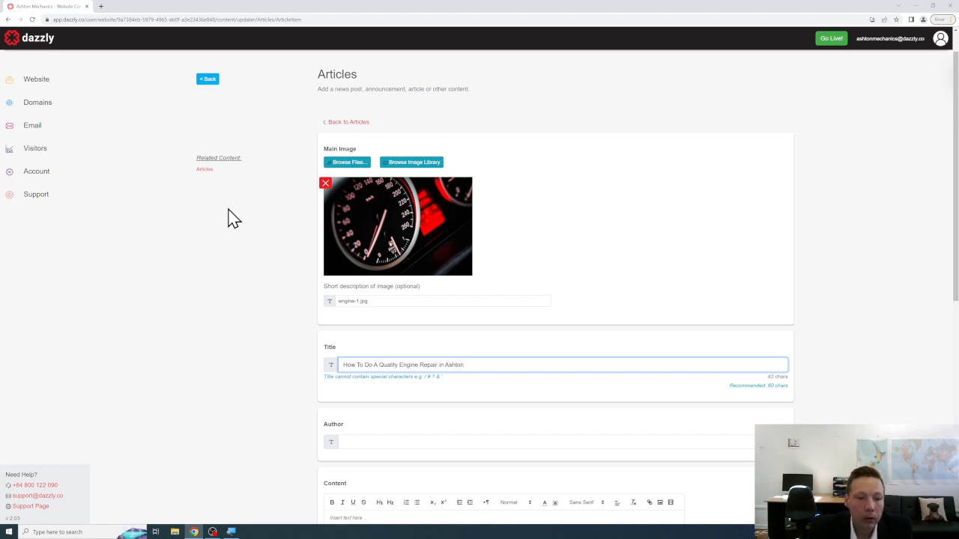
Enter the author's name and place the cursor in the Content editor.
scroll(233, 217, down, 2)
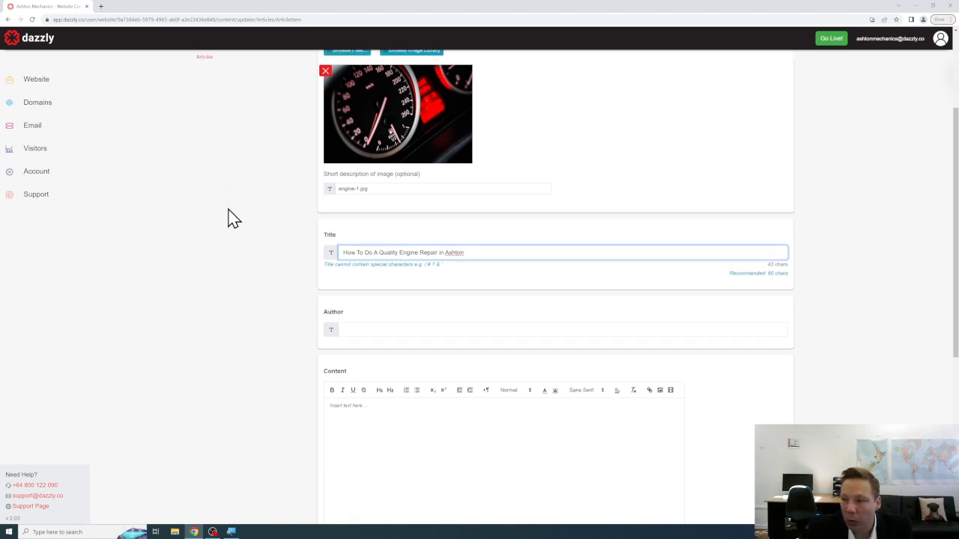
scroll(233, 217, down, 1)
click(394, 292)
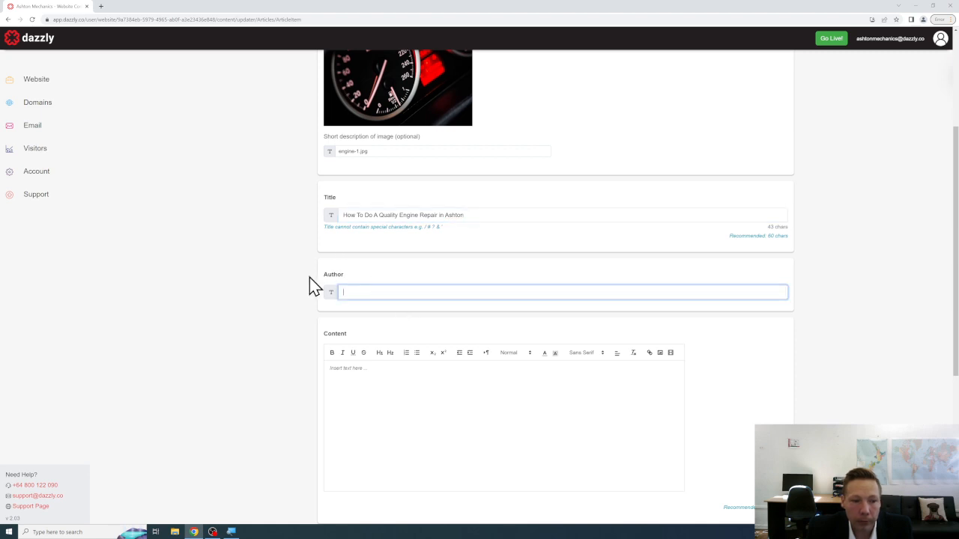
text(S. Smith)
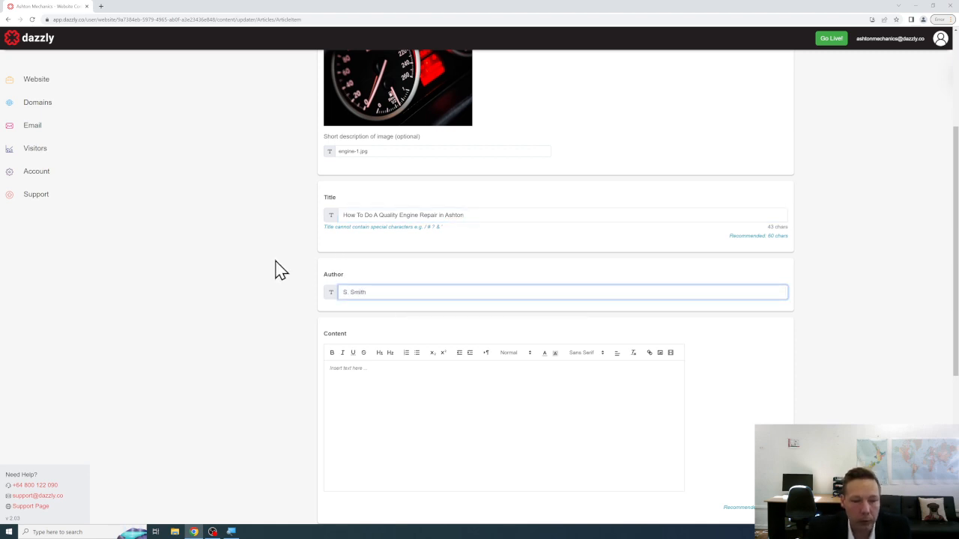
scroll(280, 271, down, 3)
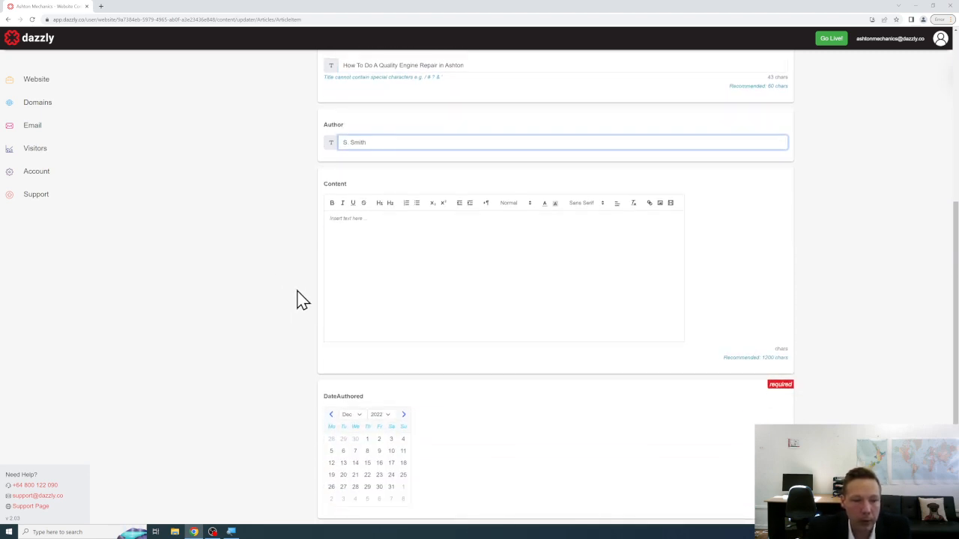
click(367, 260)
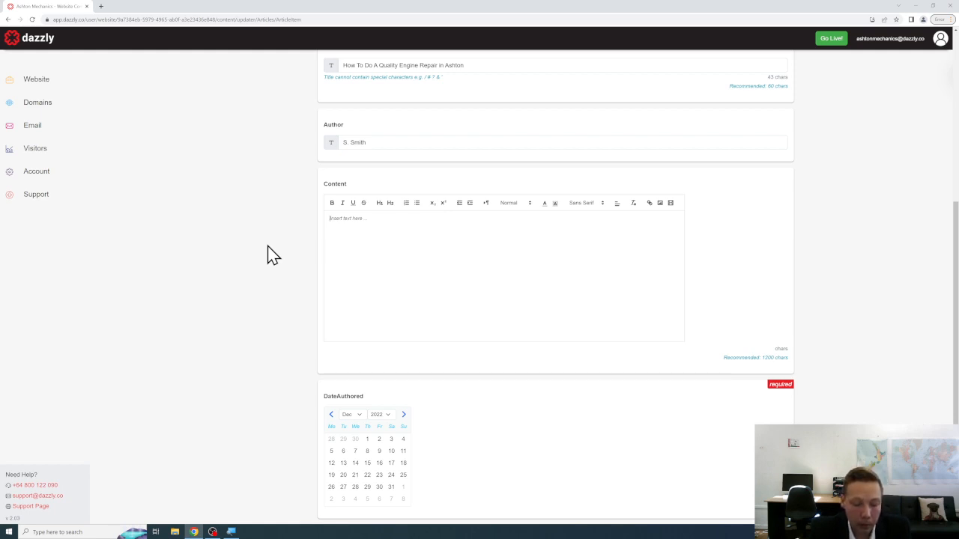
Write paragraphs on understanding the engine's environment and whether the vehicle tackles difficult terrain or commutes.
text(It is importan)
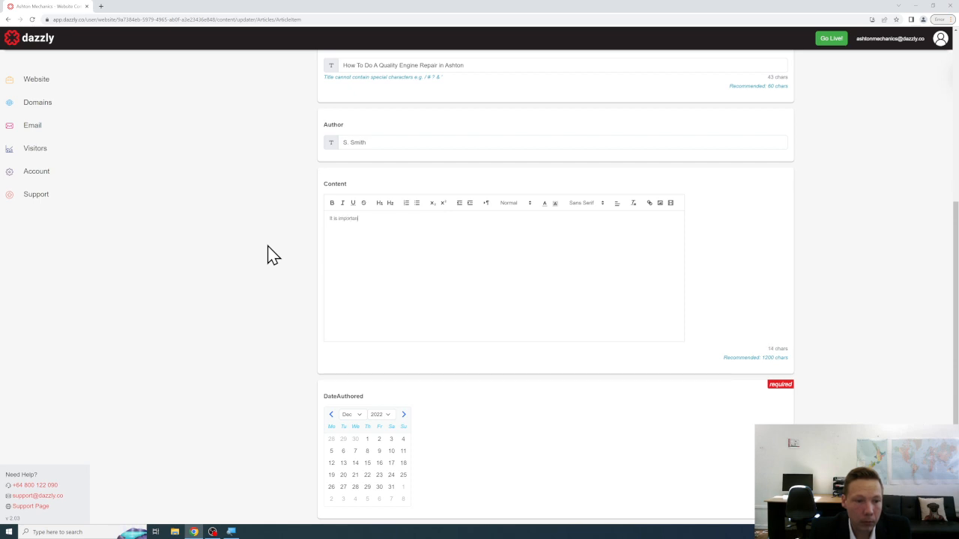
text(t when carry)
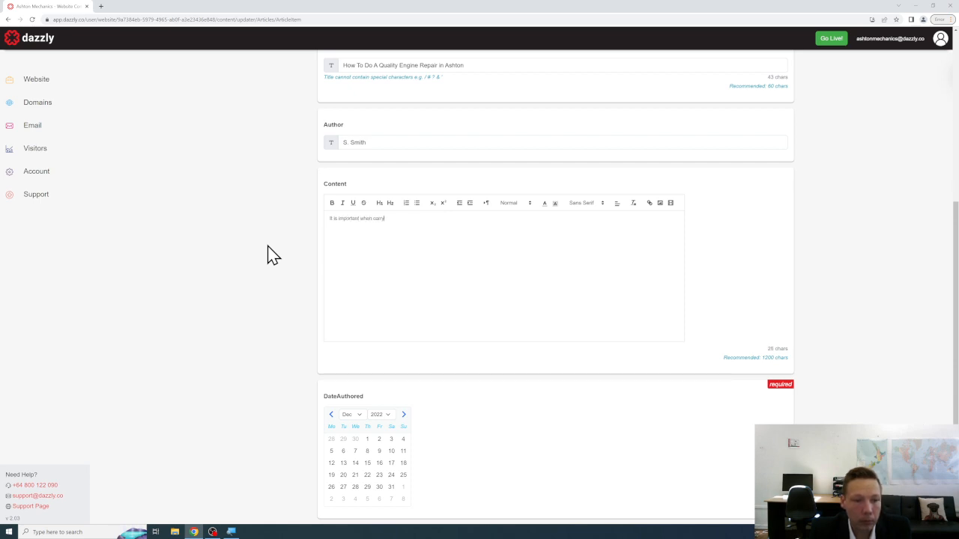
text(ing out any )
text(enginer a)
key(BackSpace)
key(BackSpace)
text(work )
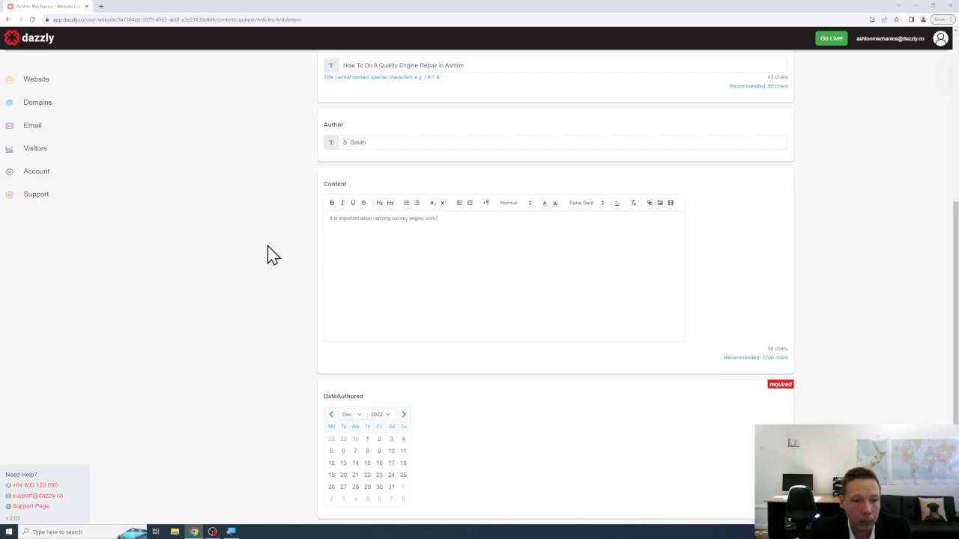
text(ore repairs that y)
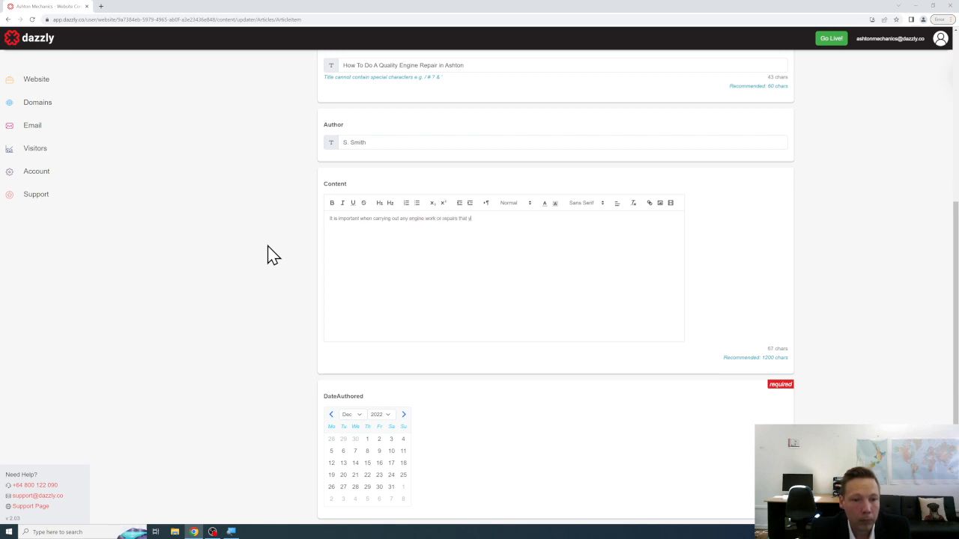
text(ou not only understand how an engine works, but also the environmen)
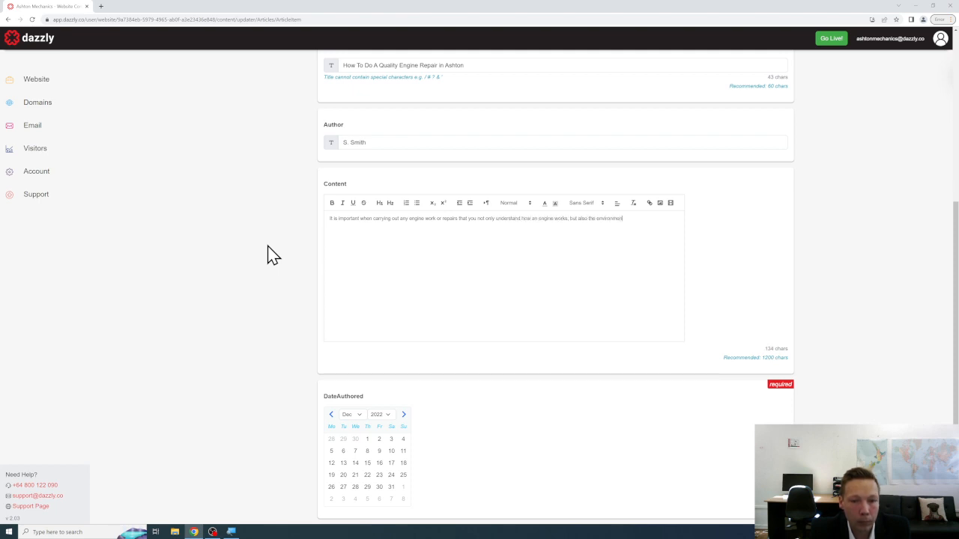
text(t in which the engine will be operating.)
key(Return)
text(If it is a)
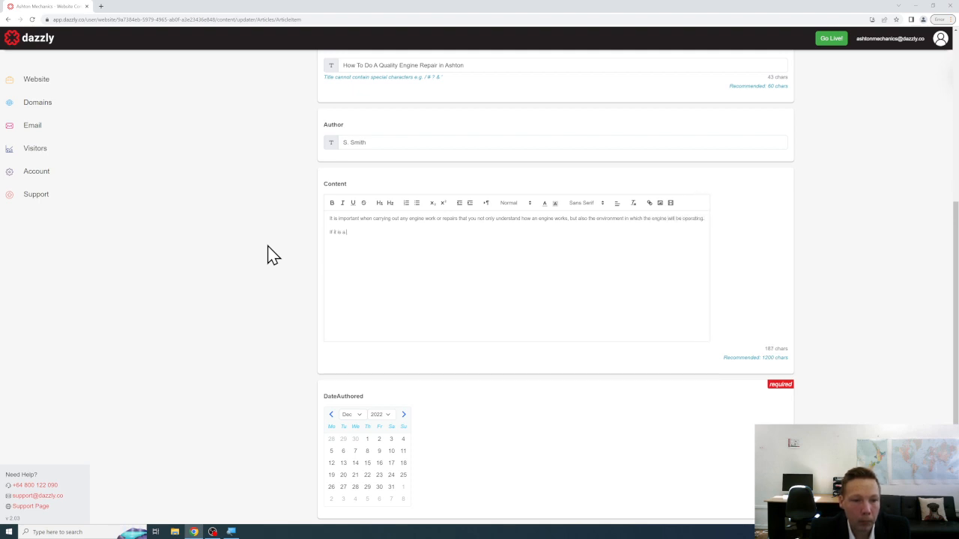
text( local vehicle, does that vehicle travel)
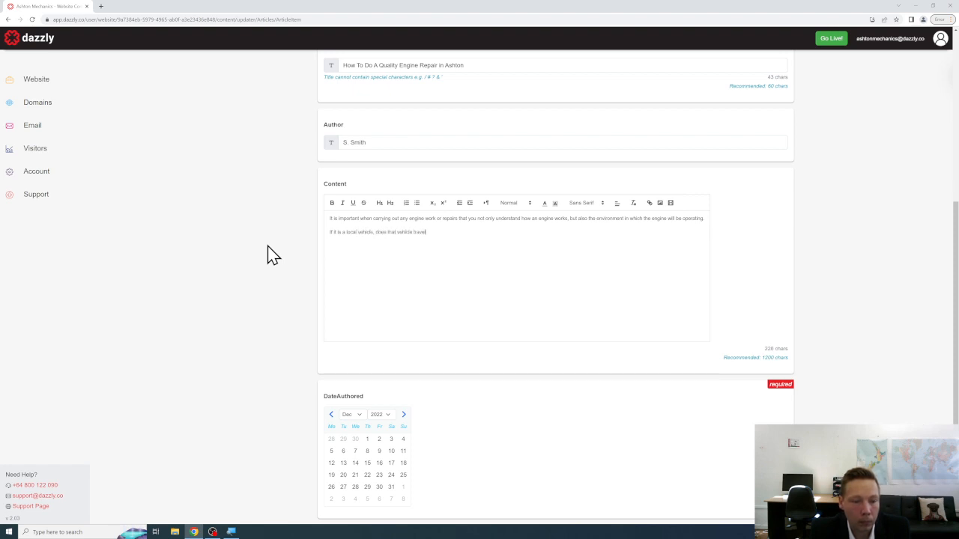
text( up mov)
key(BackSpace)
key(BackSpace)
key(BackSpace)
key(BackSpace)
key(BackSpace)
text(d)
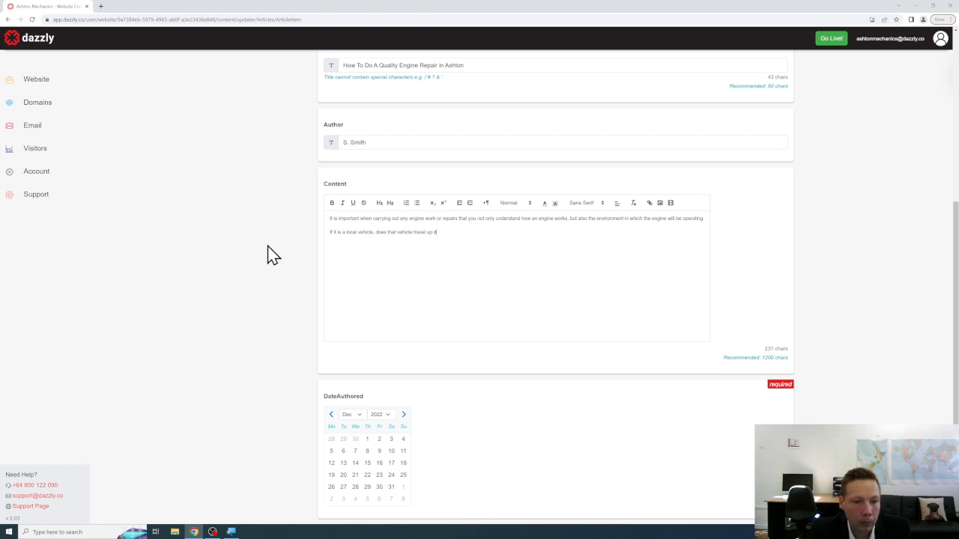
text(ifficult terrain or)
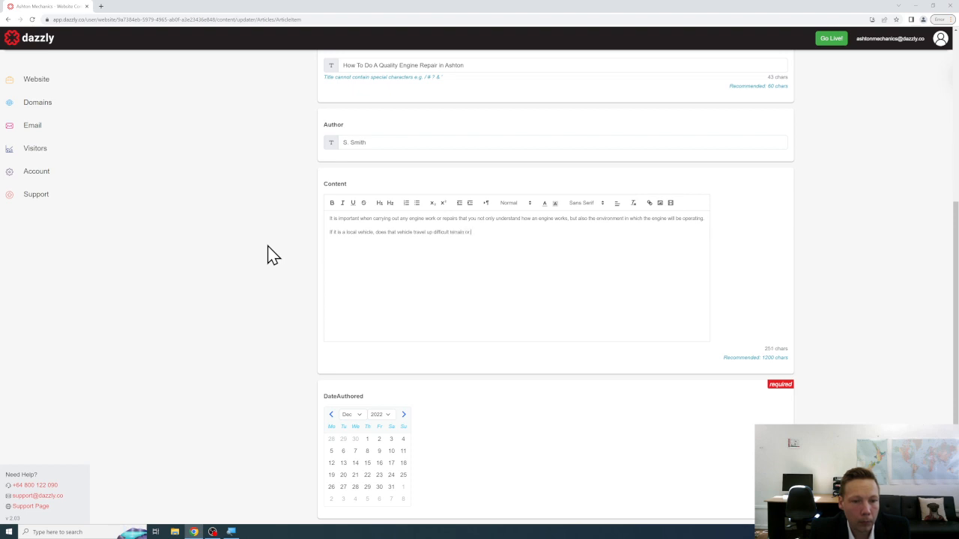
text( is it used for the daily )
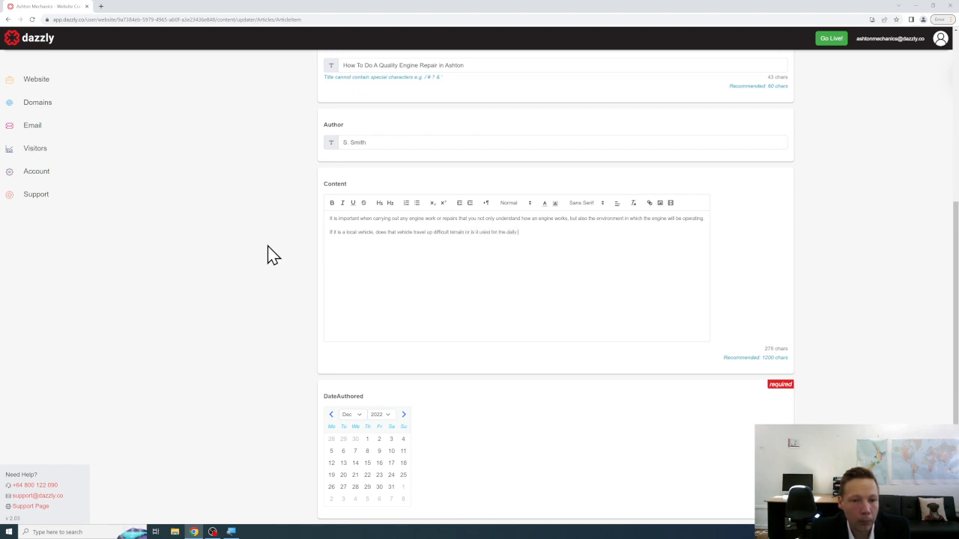
text(commute?)
key(Return)
Add paragraphs on motor stresses and commercial machinery needing in-depth testing and calibration.
text(Understand)
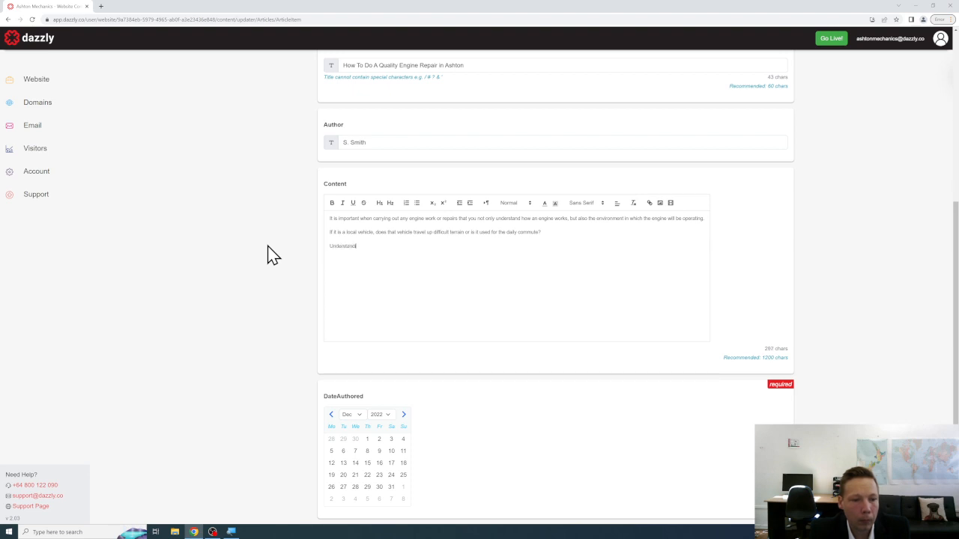
text(ing this allows us to get a )
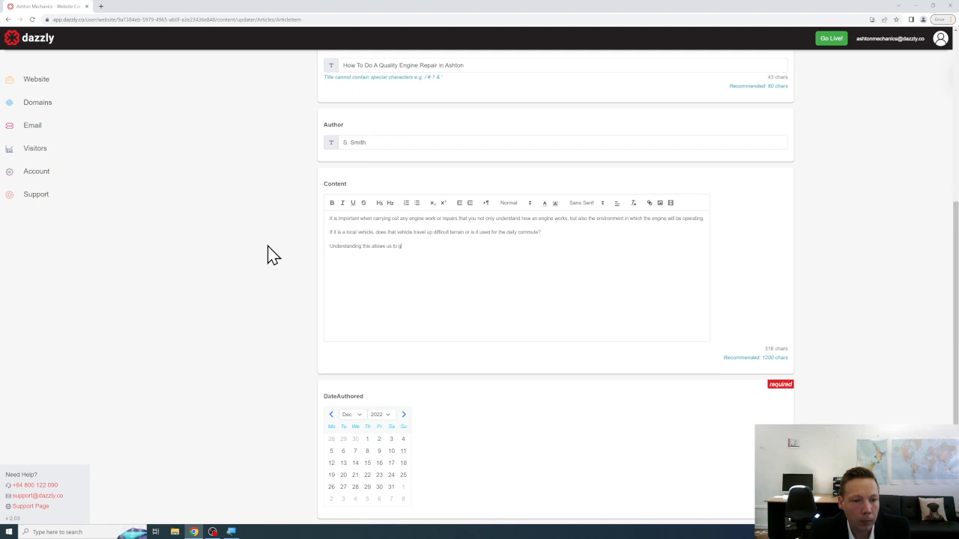
text(better idea of the s)
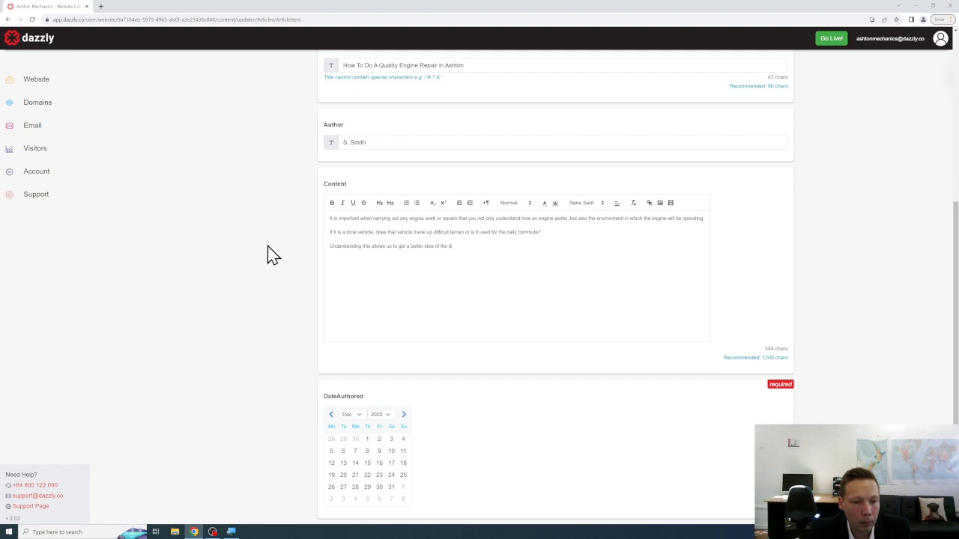
text(tresses and other)
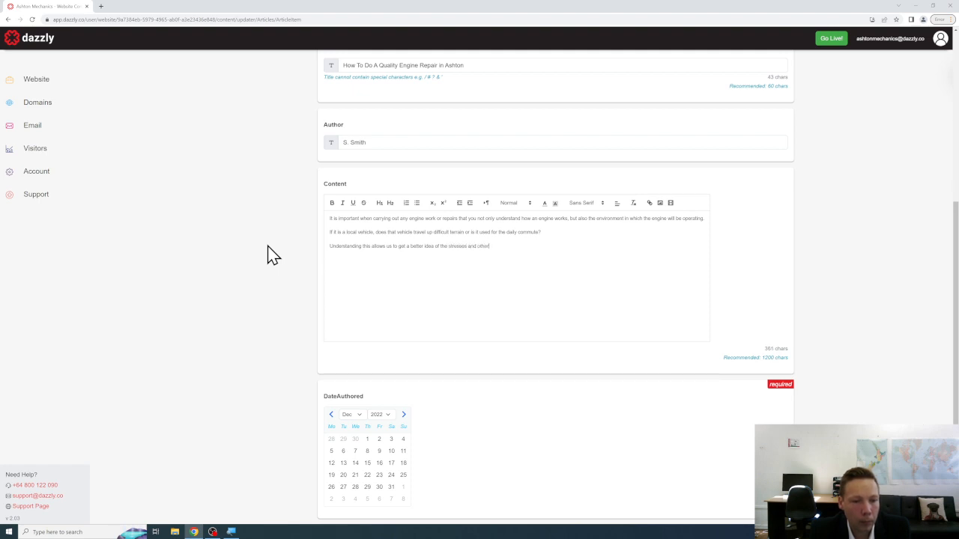
text( forces that will be exerted on the car and that the motor w)
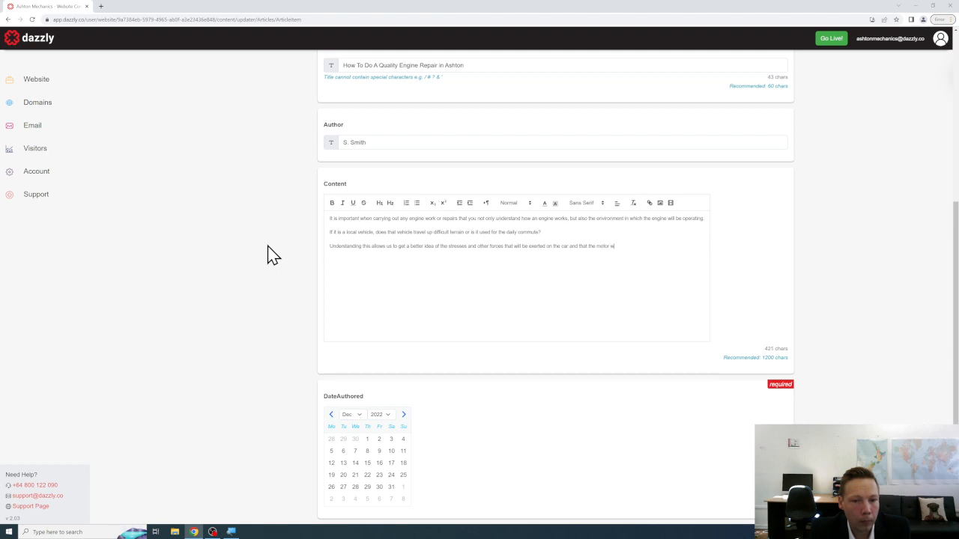
text(ill have to help handle. )
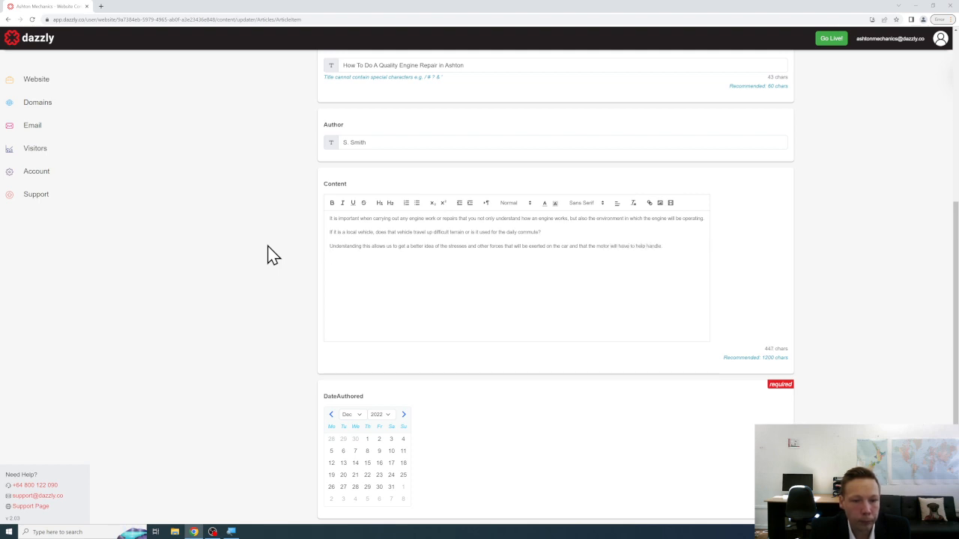
text(If you operate commercial)
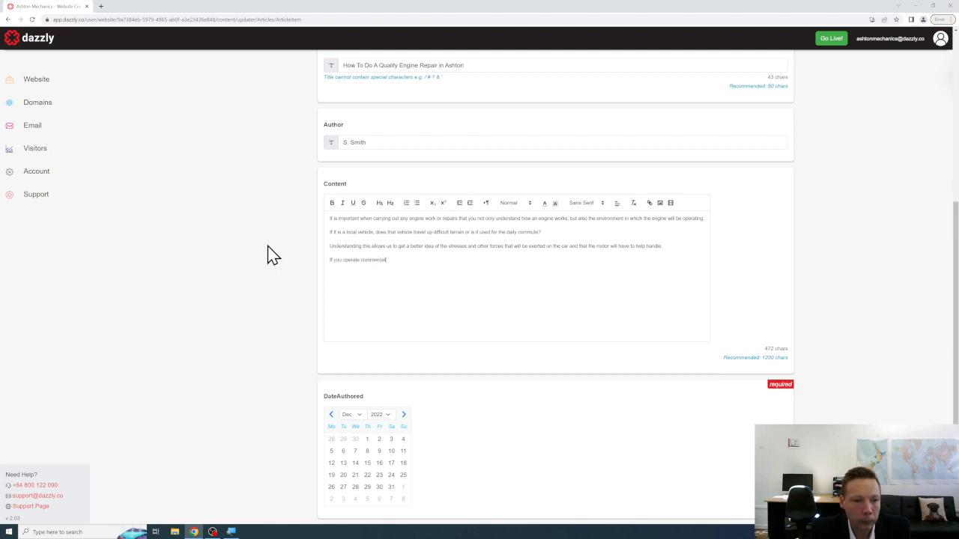
text( machinery, the engine needs t obe)
key(BackSpace)
key(BackSpace)
key(BackSpace)
key(BackSpace)
key(BackSpace)
text(to be very)
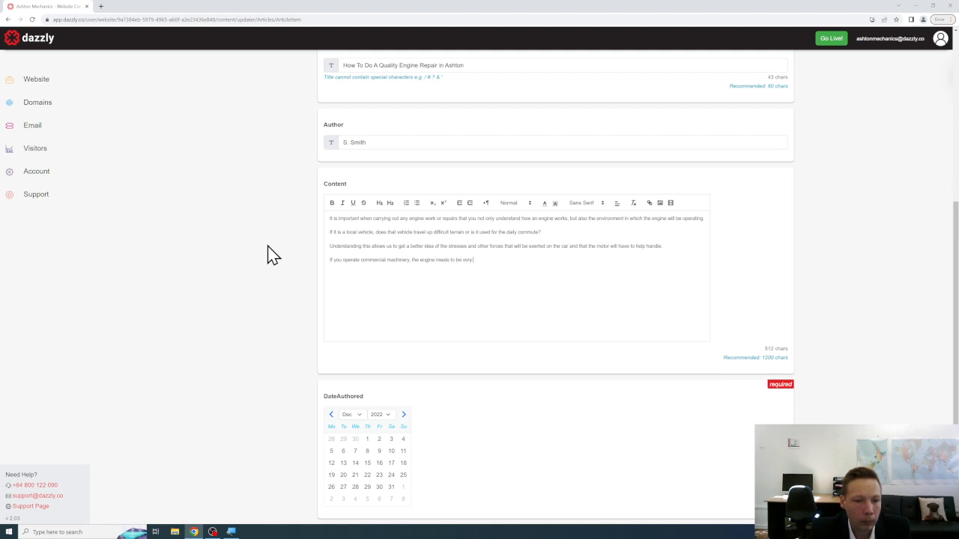
text( resilient and th)
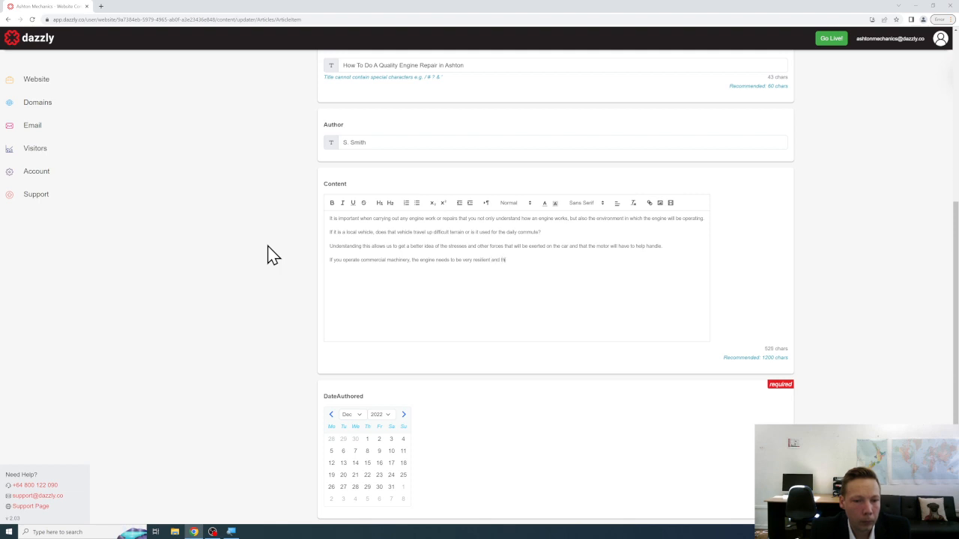
text(erefore will require mor)
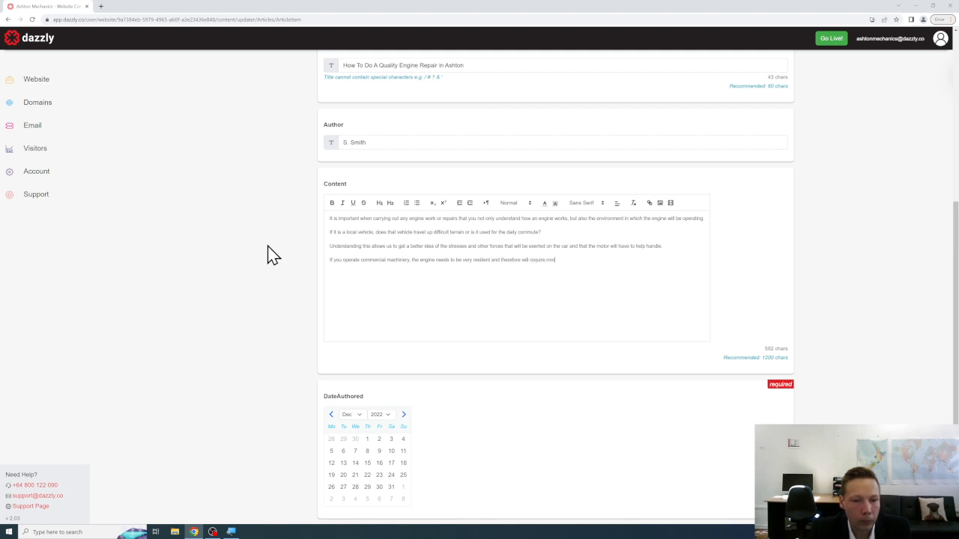
text(e in-depth testing and cal)
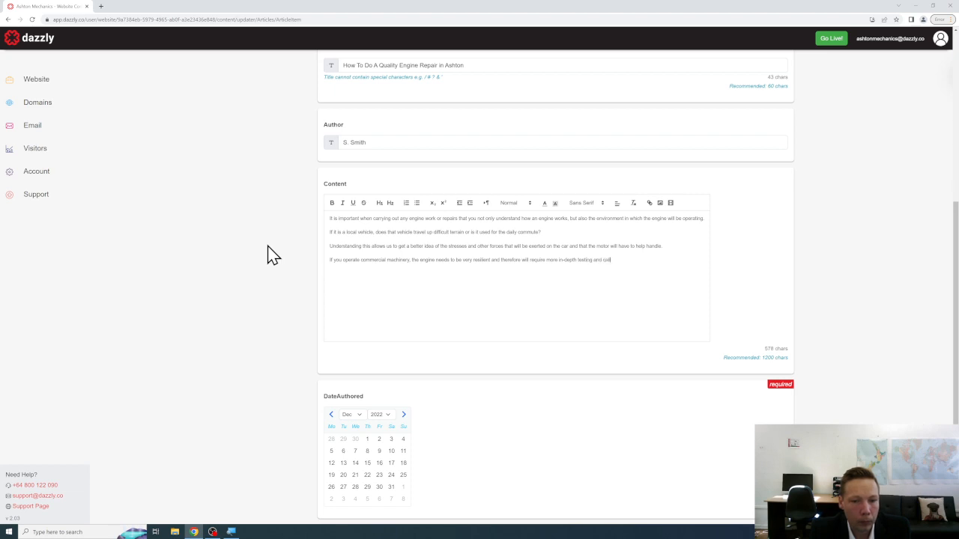
text(ibration.)
Add a paragraph on how Ashton's humid, rough and dry conditions affect engine performance.
key(Return)
text(What a)
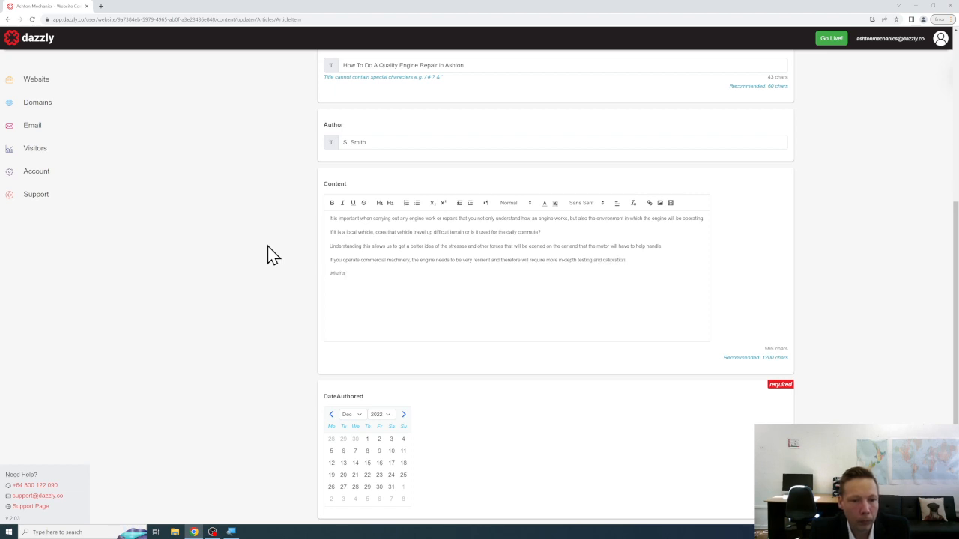
text(bout the enviro)
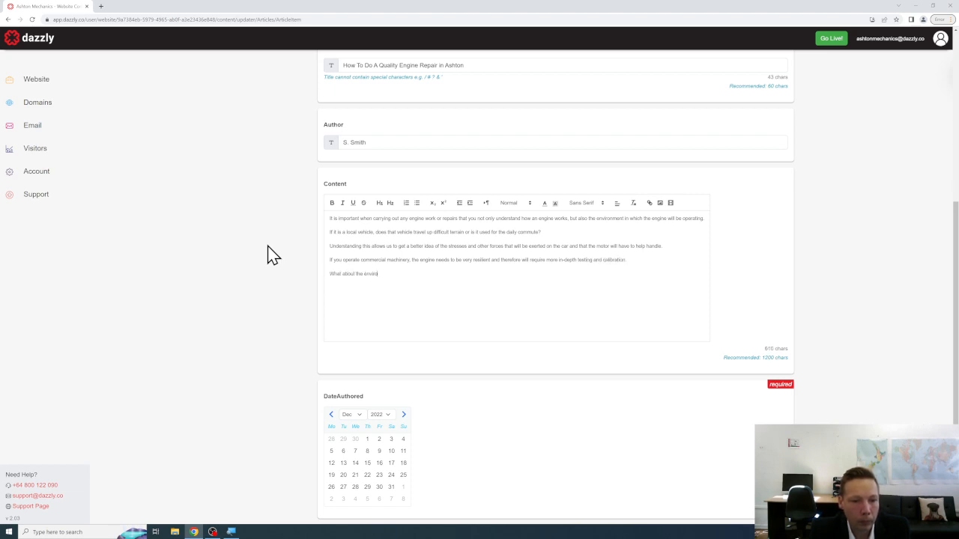
text(nment of Ashton?)
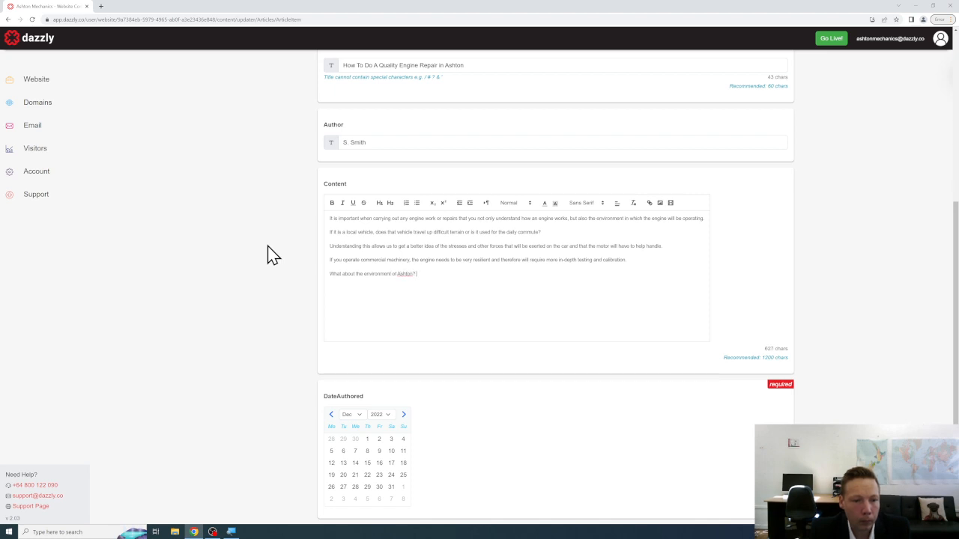
text( Ashton is a humid place)
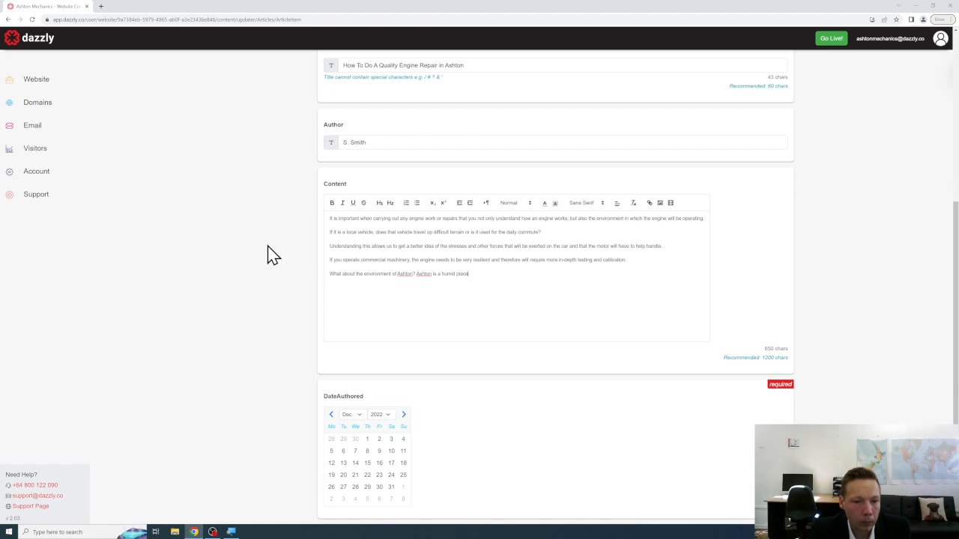
key(BackSpace)
key(BackSpace)
key(BackSpace)
key(BackSpace)
key(BackSpace)
text(tem)
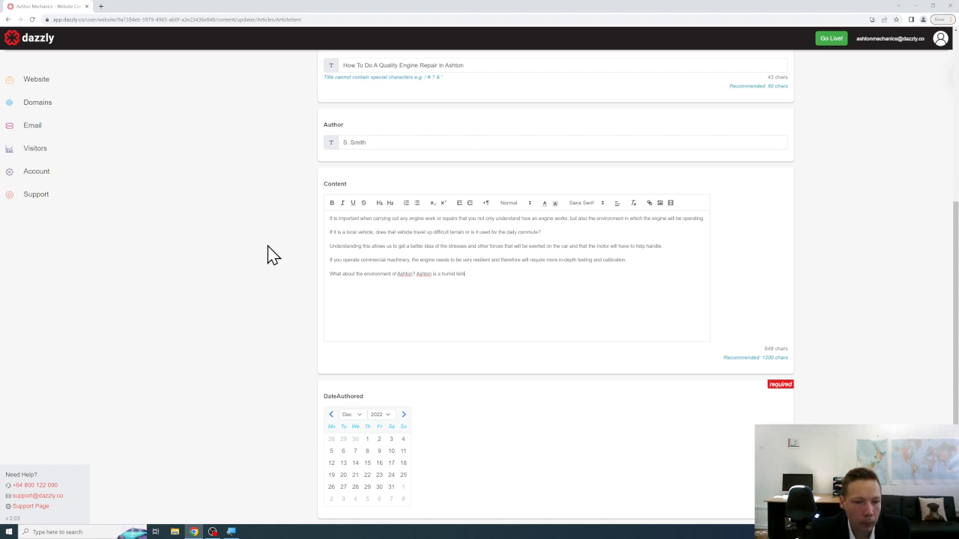
text(perature but )
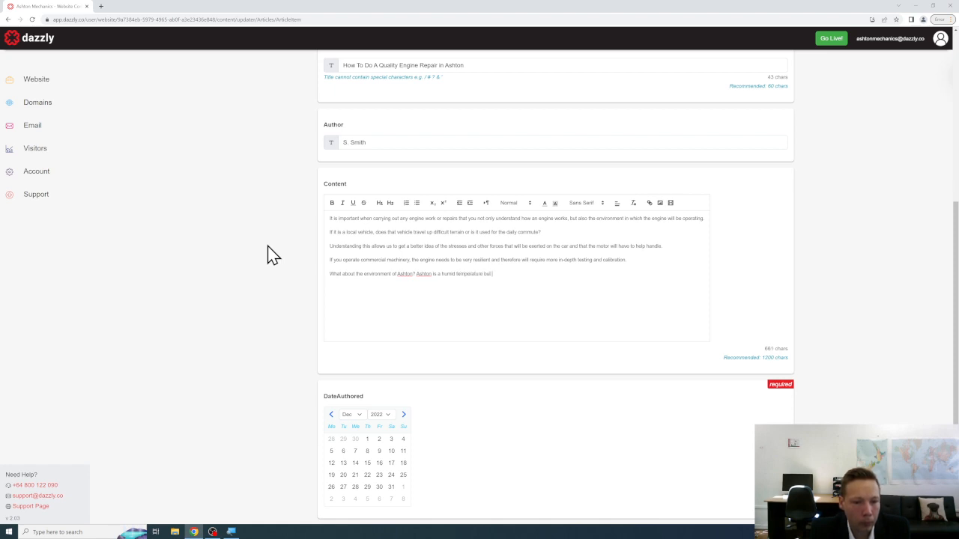
text(it can also have rough and dry conditions - this can aff)
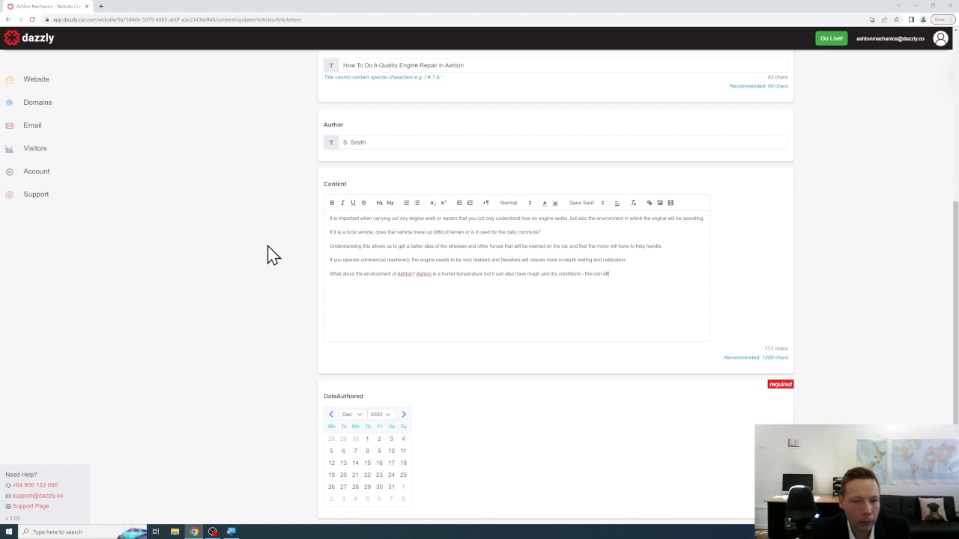
text(ect how an engine can performIf your v)
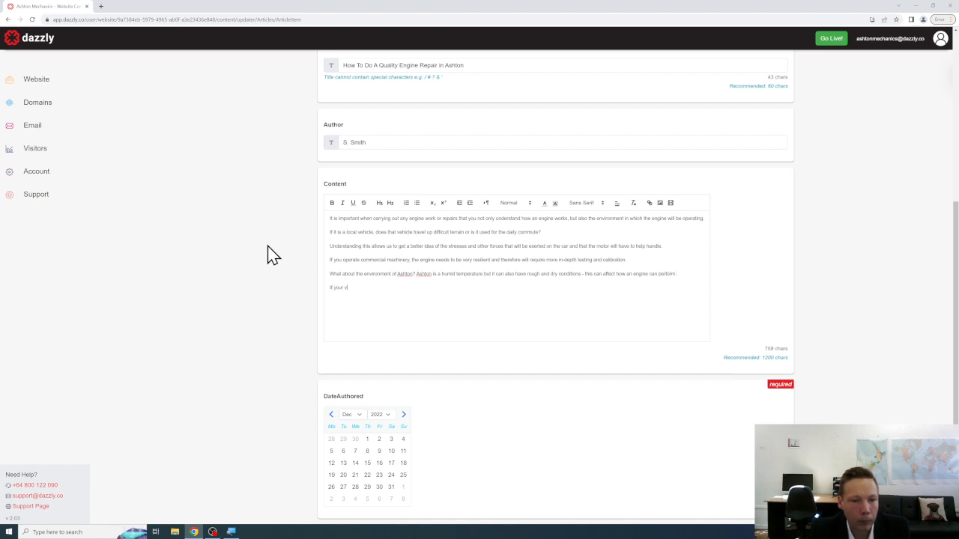
text(ehicles foace )
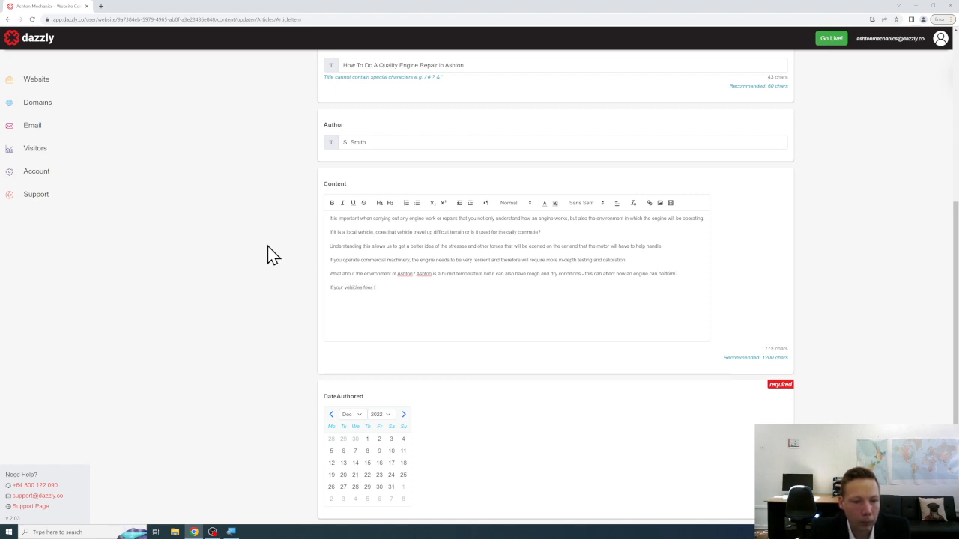
text(does long commutes or)
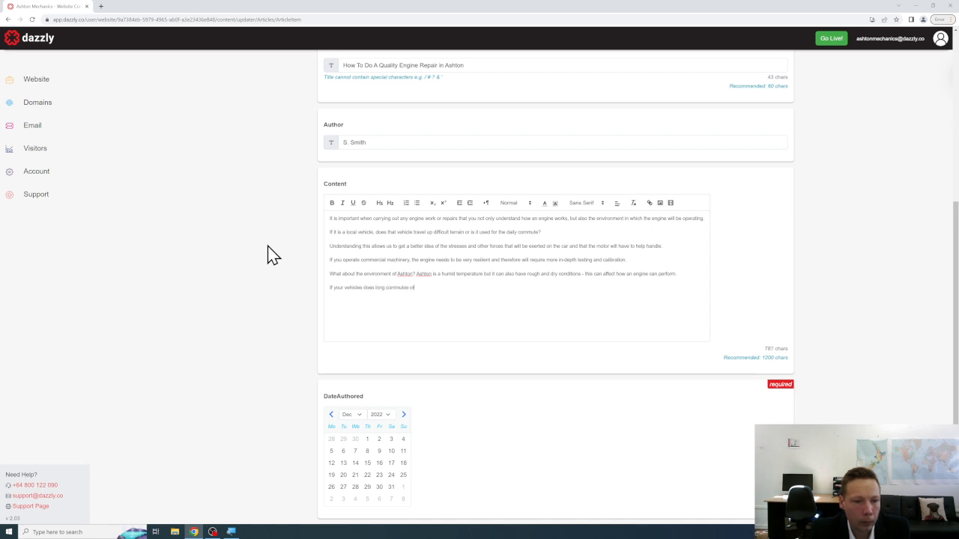
Add the sentence urging owners to mention construction-type use of their vehicle, then begin a new paragraph.
key(BackSpace)
text(r is used in a special type of condit)
text(uction operation - i)
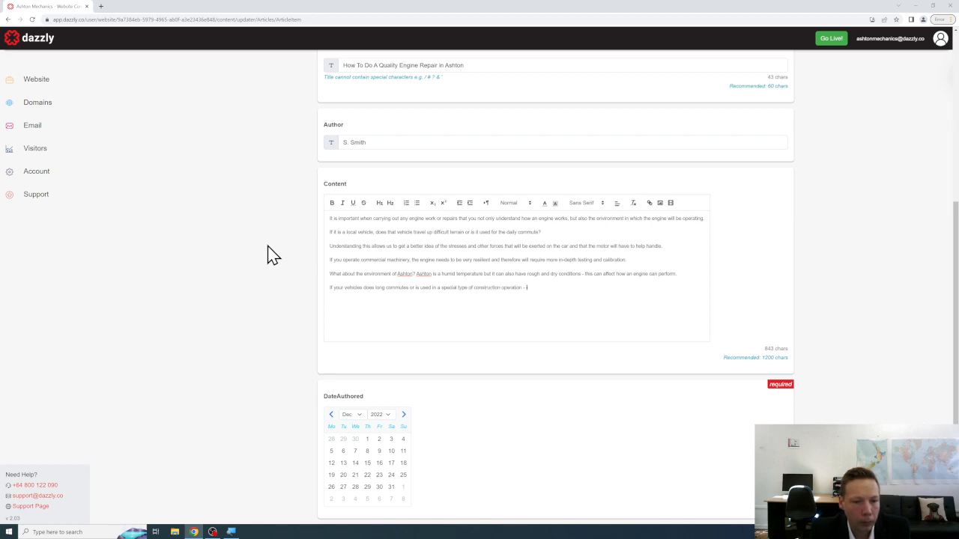
text(t is important that you let us know.)
key(Return)
Write the paragraph on Ashton Mechanics' tools to diagnose and repair engines, then the 'learn more' line.
text(At Ashton Meha)
key(BackSpace)
text(chanics we have all the too)
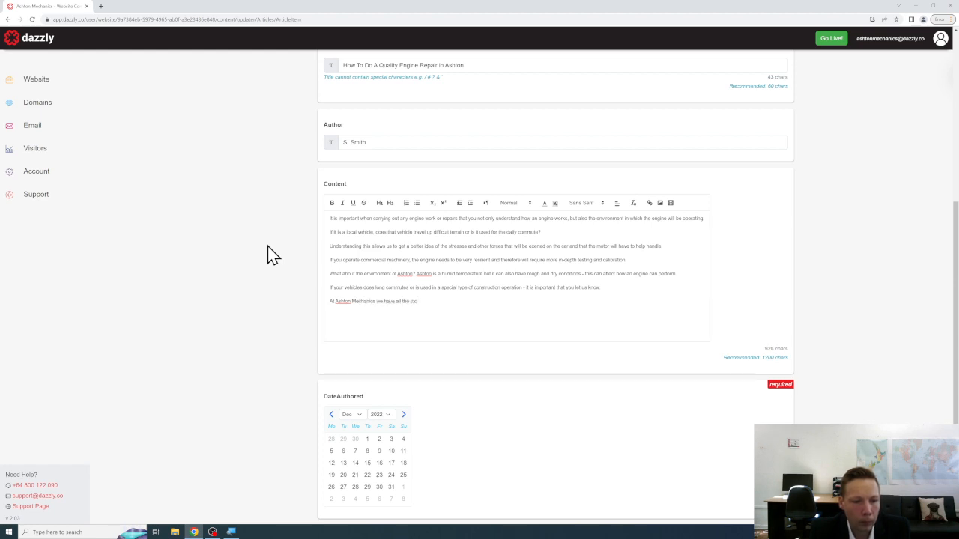
text(ls to diagnose)
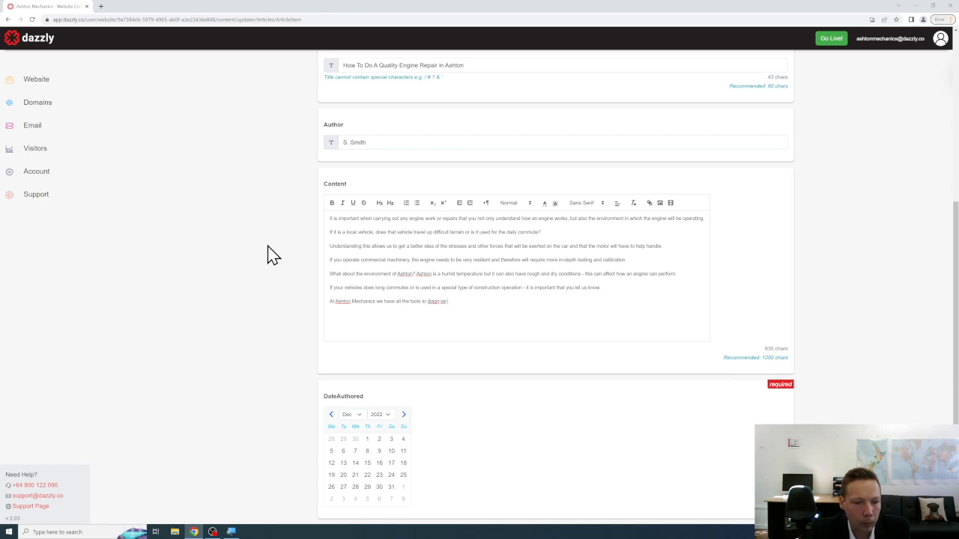
key(BackSpace)
key(BackSpace)
key(BackSpace)
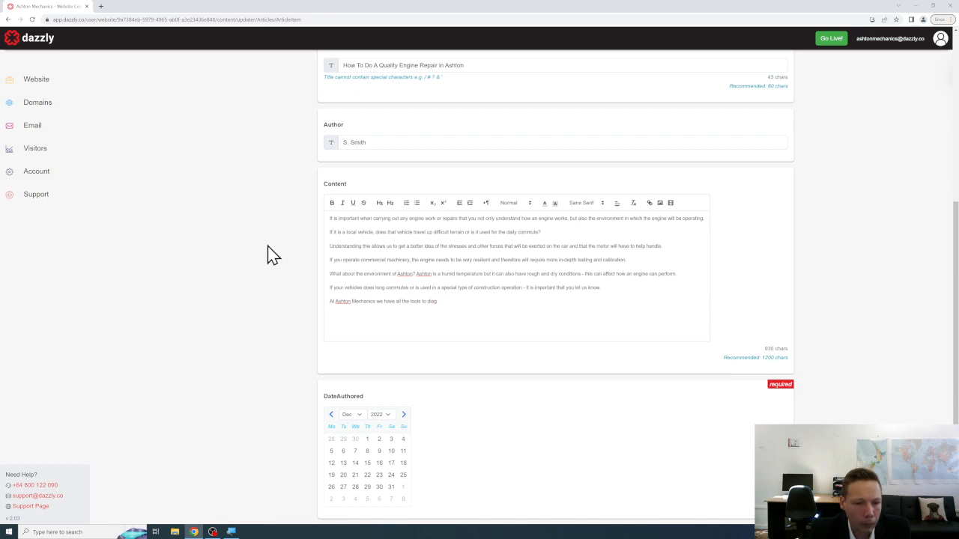
text(nose and repair)
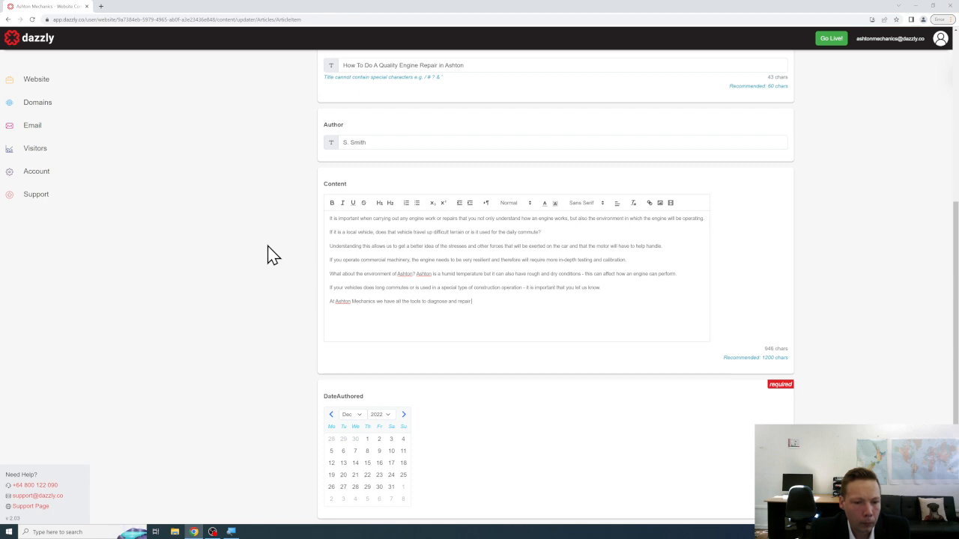
text(engine issues)
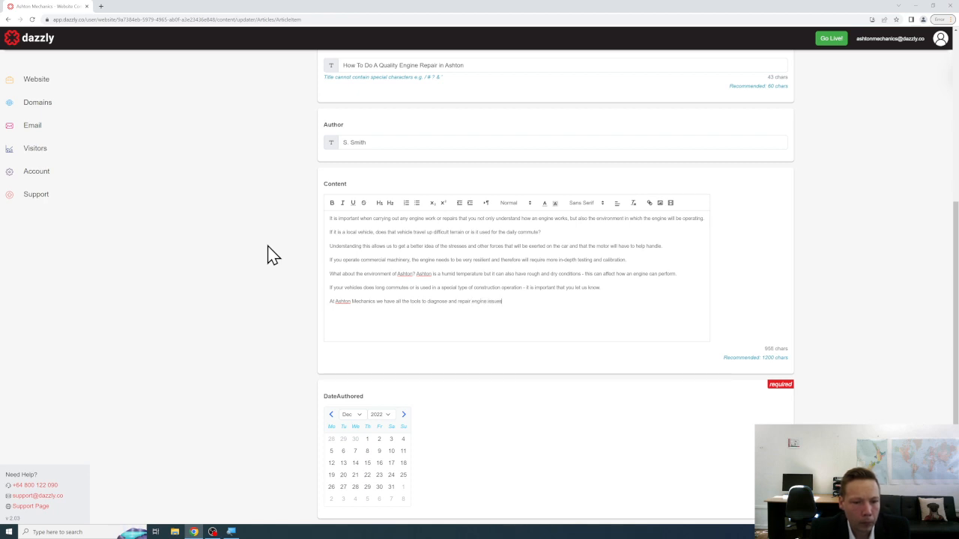
text( - we can assist you. with a)
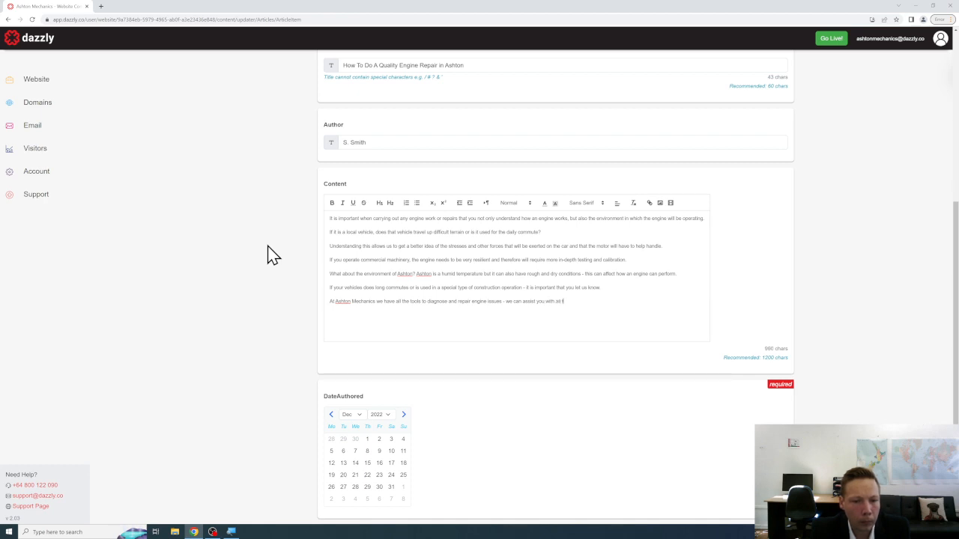
text(ll of your needs.)
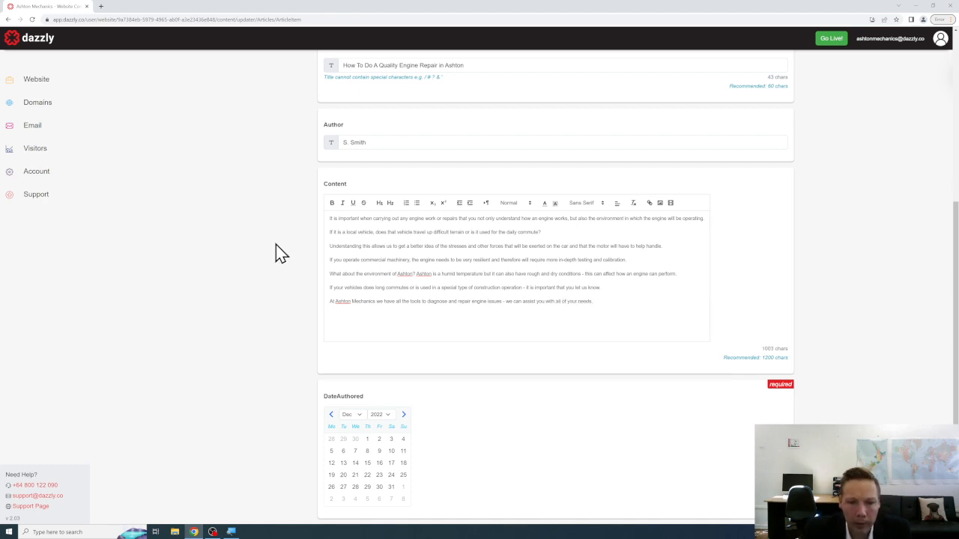
key(Return)
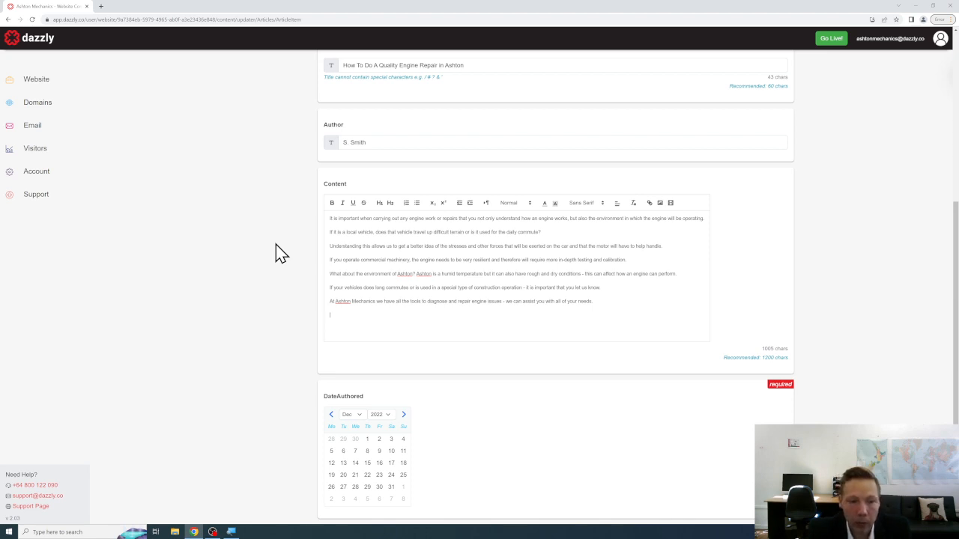
text(you wish to )
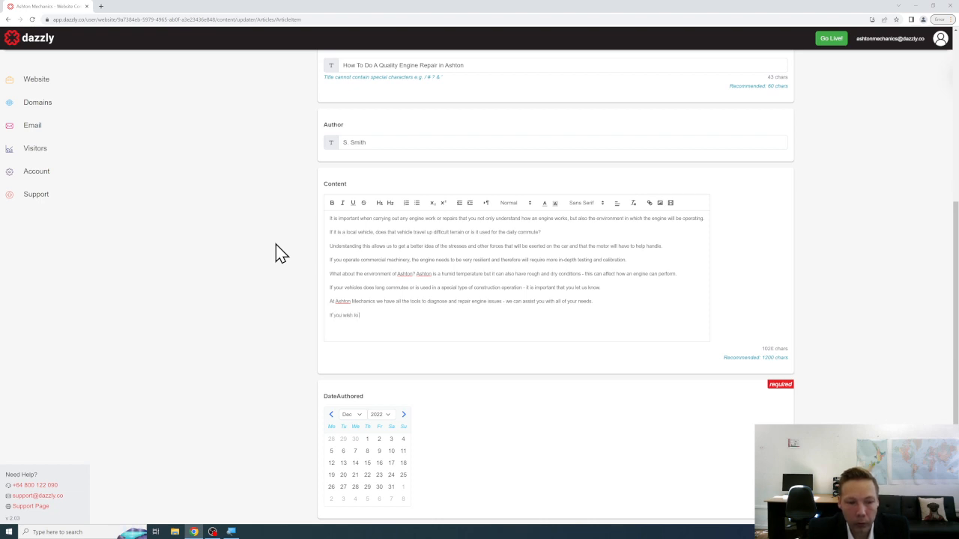
text(learn more - pleas)
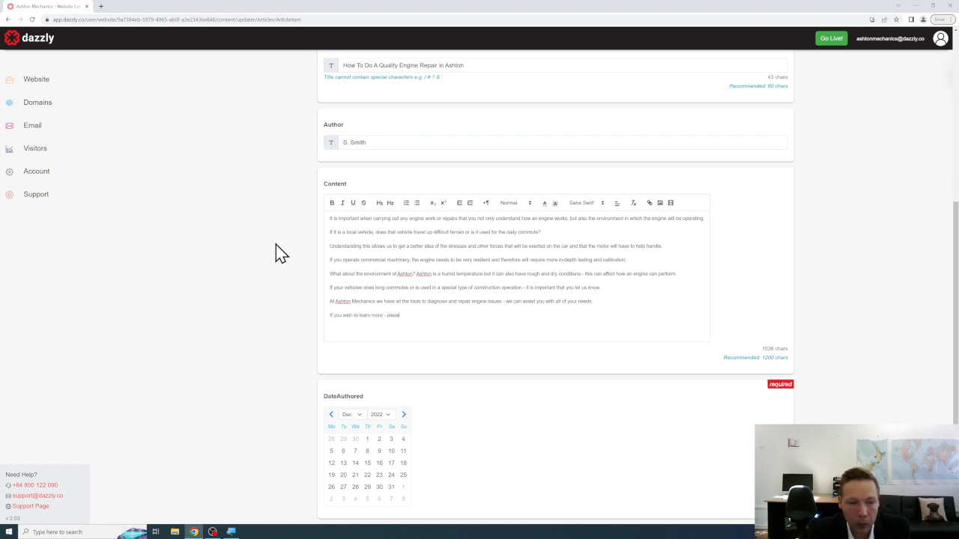
text(e read our ser)
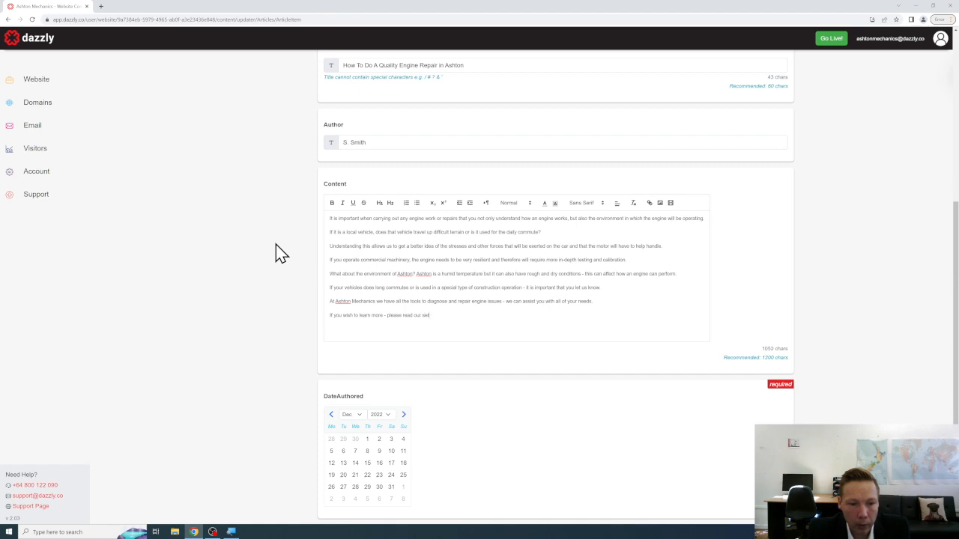
text(vice page on Engine R)
text(ork.)
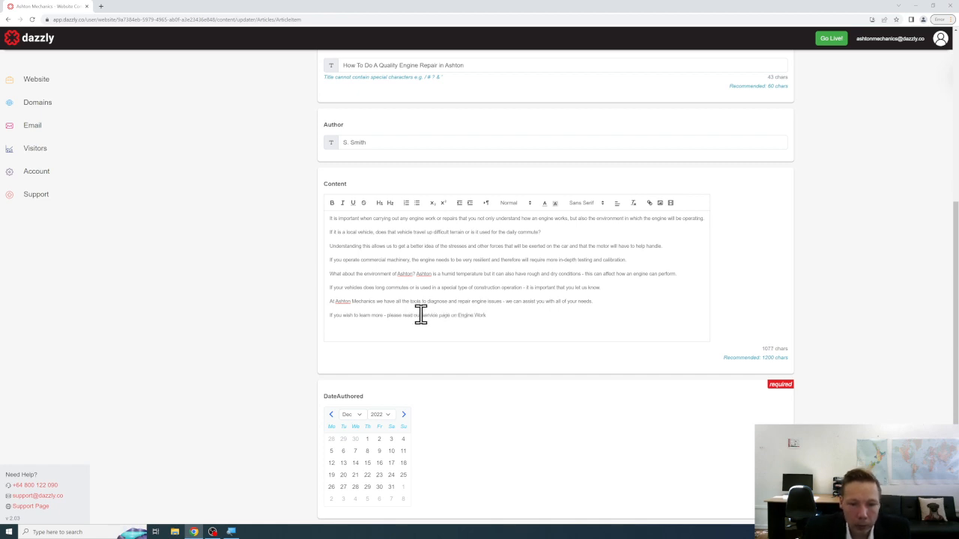
Select 'Engine Work' in the closing line and start a link on it, then dismiss the link box.
drag(458, 316, 487, 317)
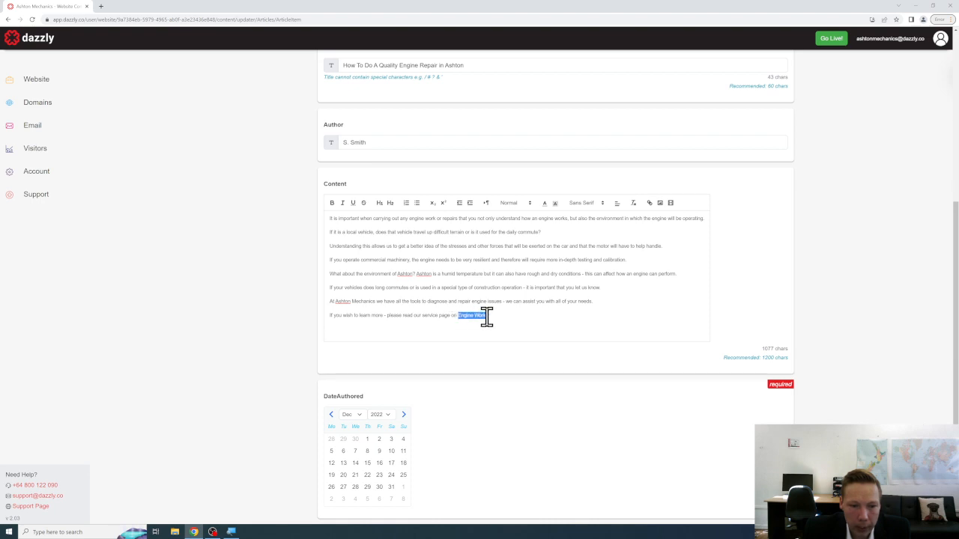
click(650, 204)
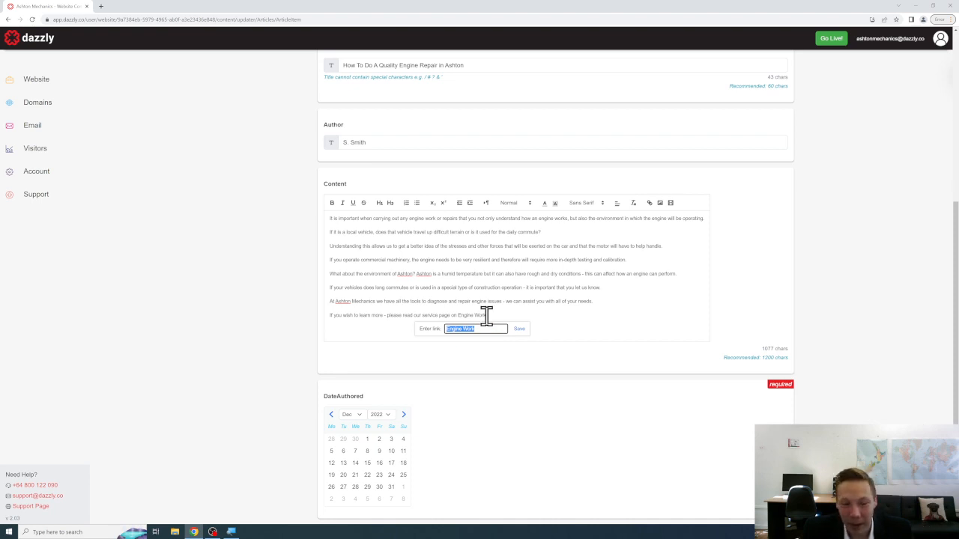
click(500, 316)
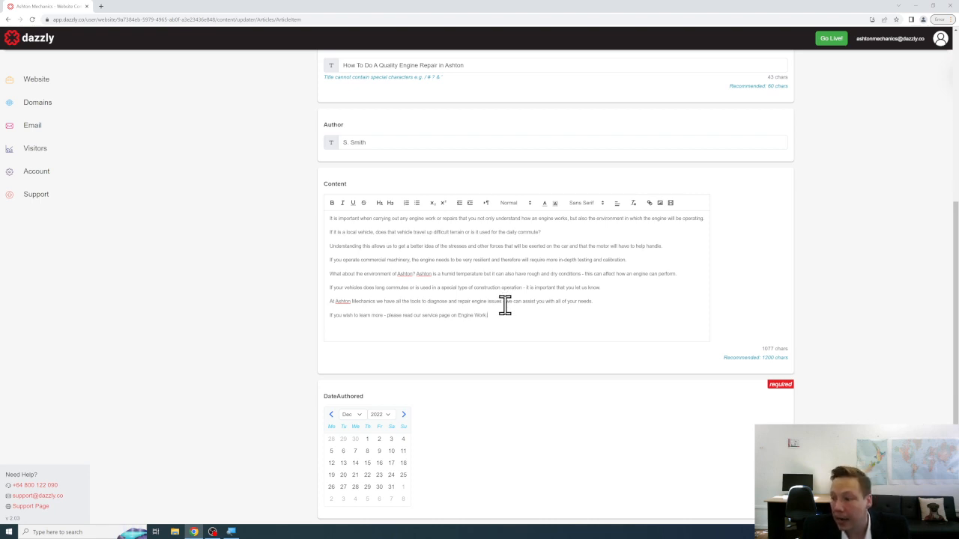
scroll(505, 305, down, 1)
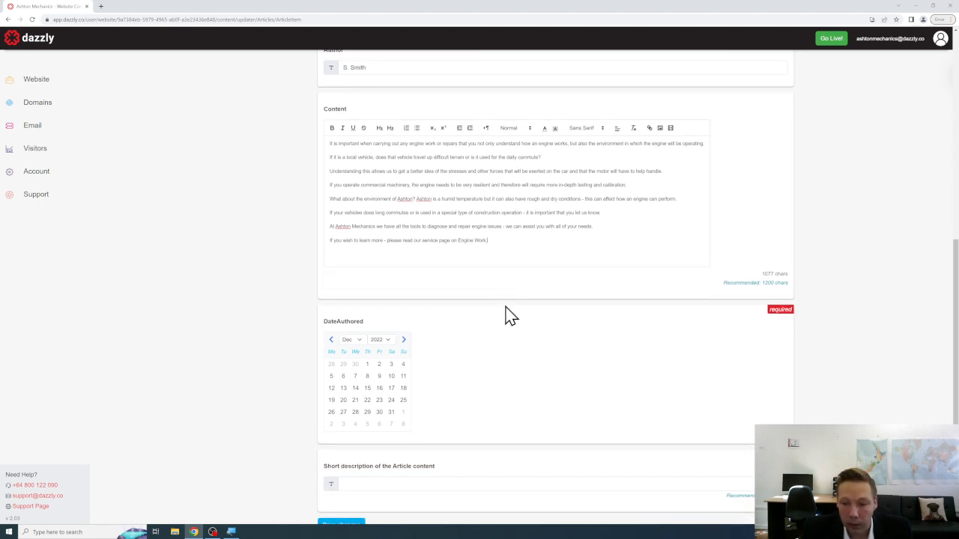
Date the article 27 December 2022, add the short description about engine work in Ashton, and save.
click(343, 412)
scroll(494, 348, down, 1)
click(442, 424)
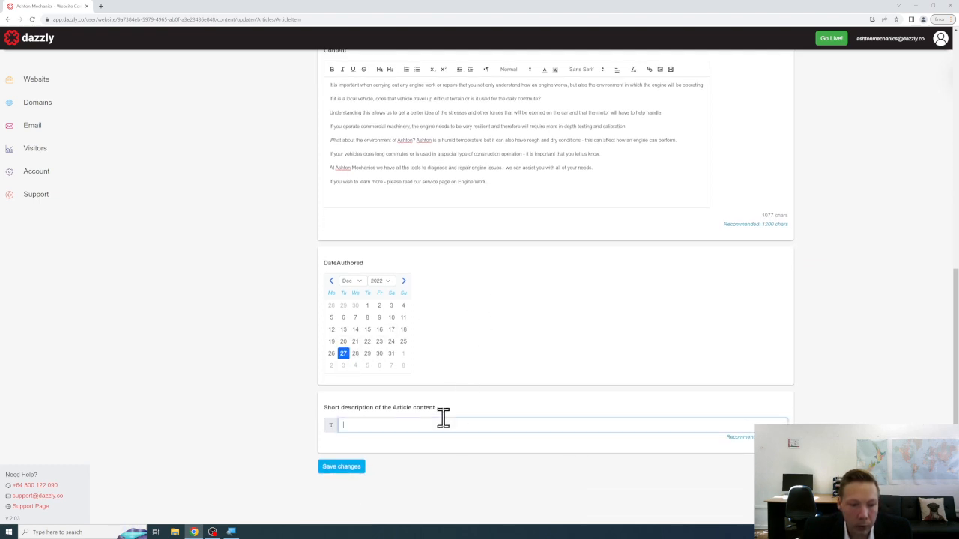
text(A short)
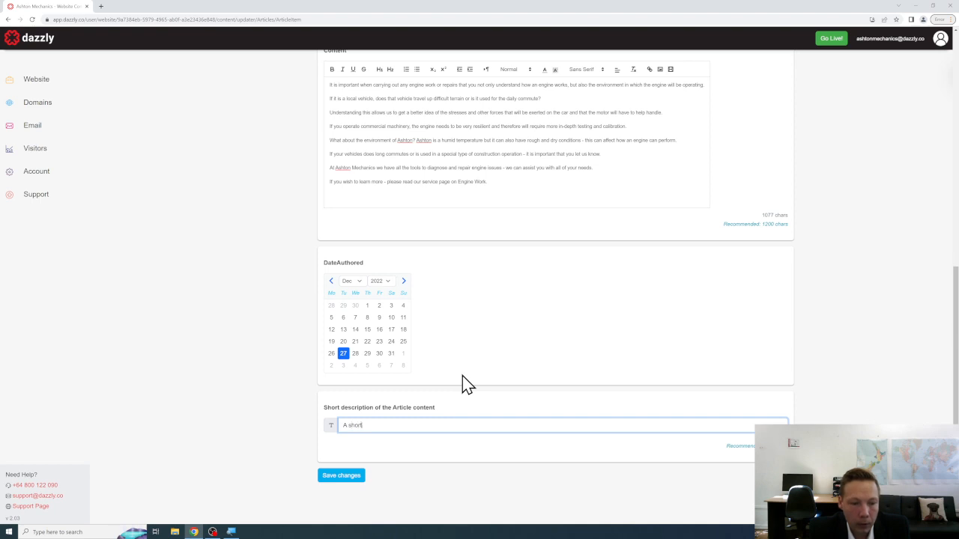
text( article on )
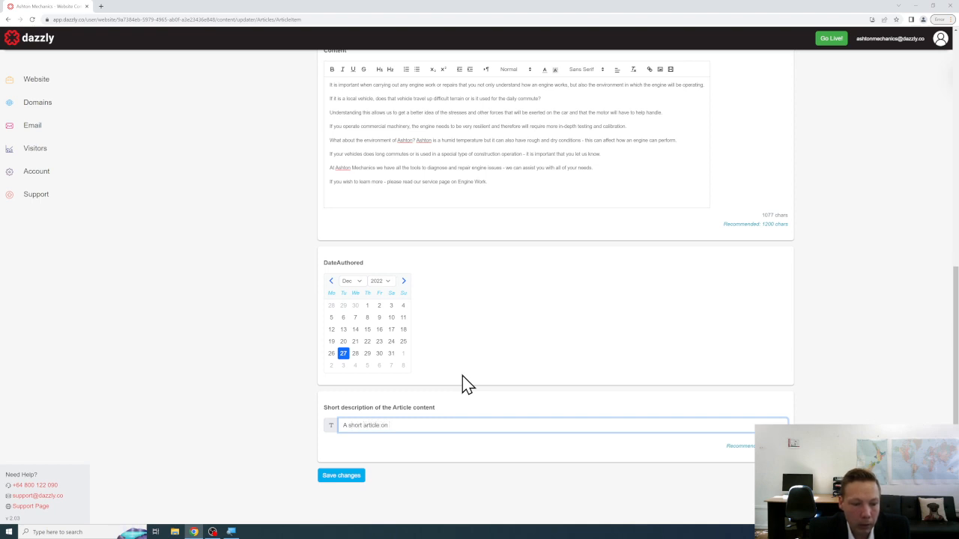
text(engine work and the environmen)
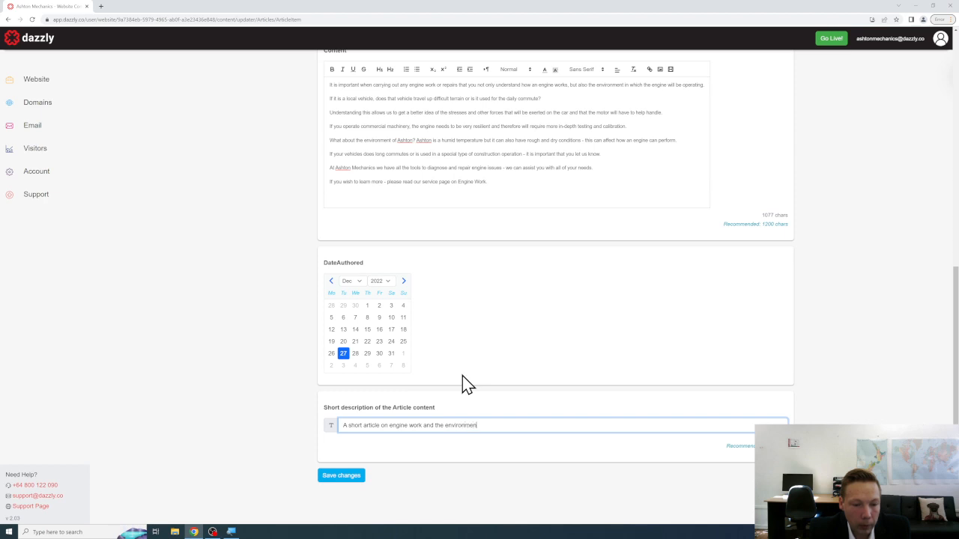
text(ts that engines are used in Ashton.)
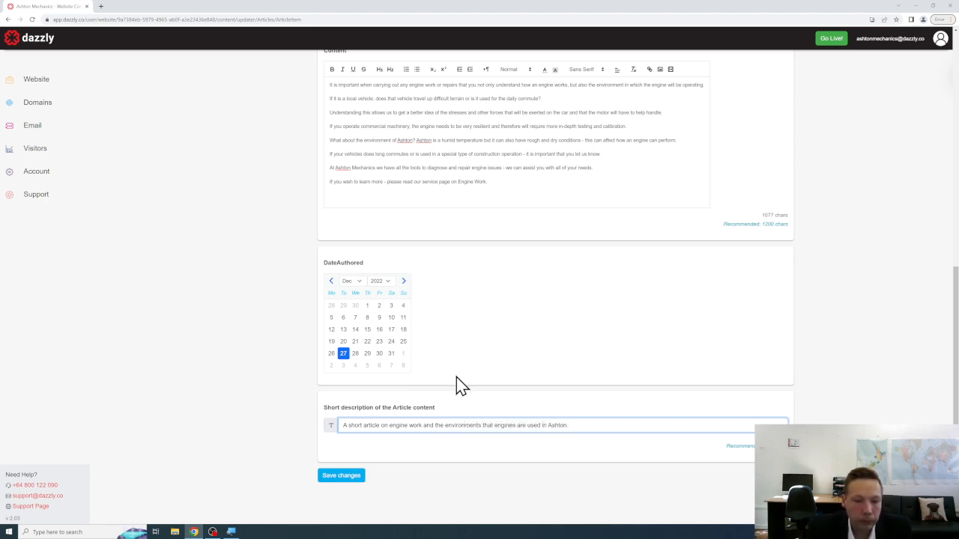
click(359, 477)
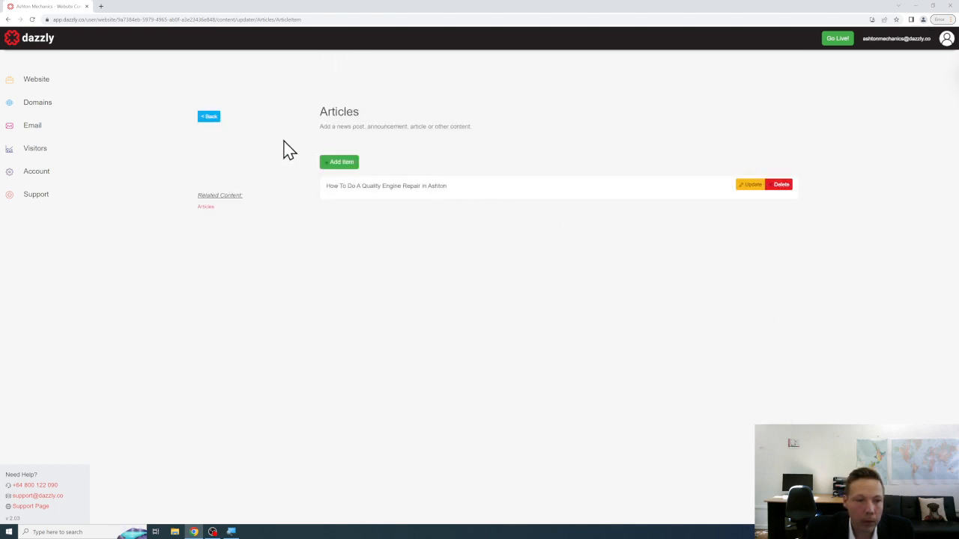
Return to the website content overview and browse the home page in the preview.
click(209, 117)
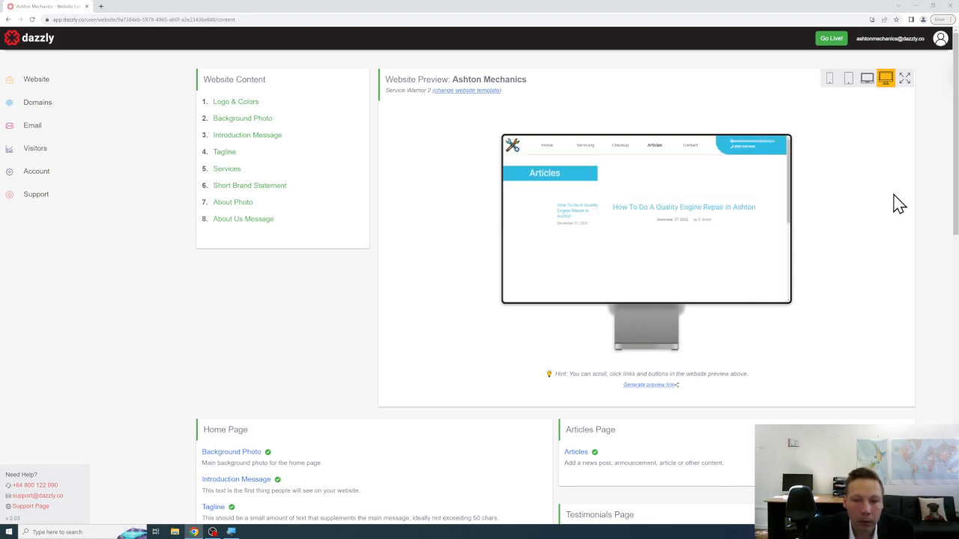
click(549, 152)
scroll(607, 187, down, 5)
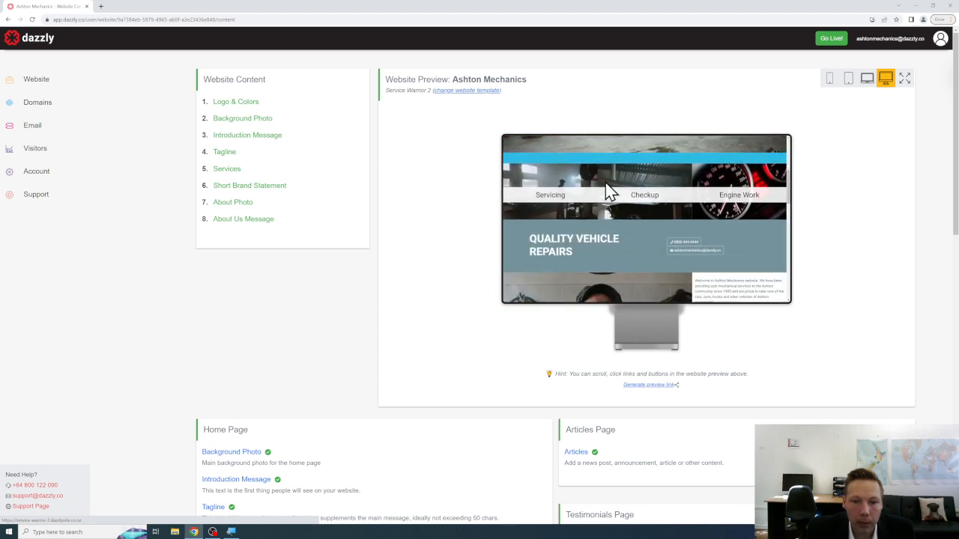
scroll(606, 182, down, 5)
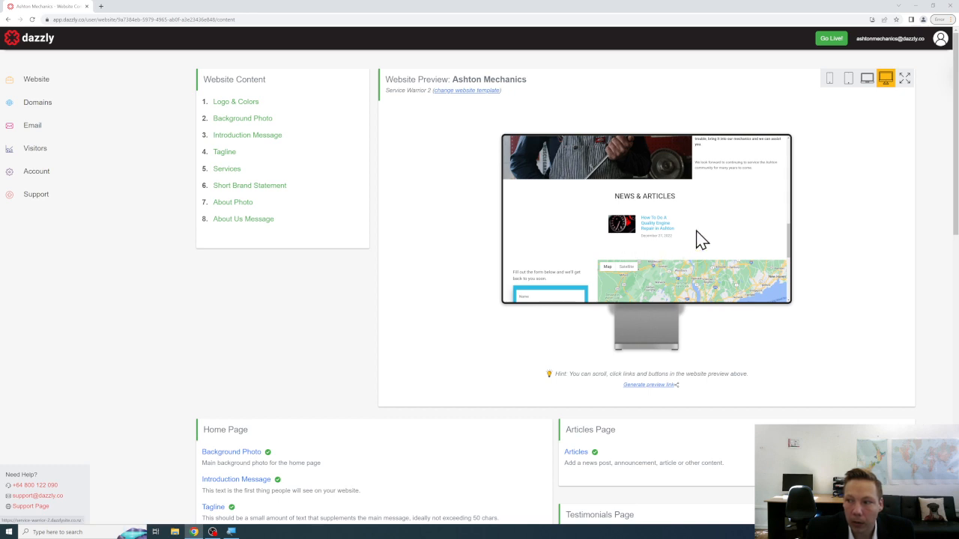
scroll(708, 234, up, 8)
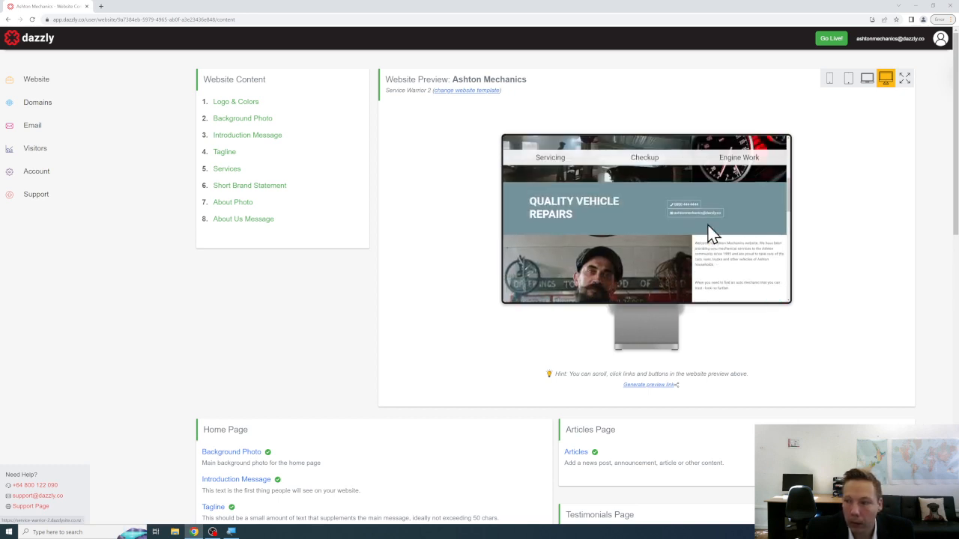
scroll(711, 234, up, 5)
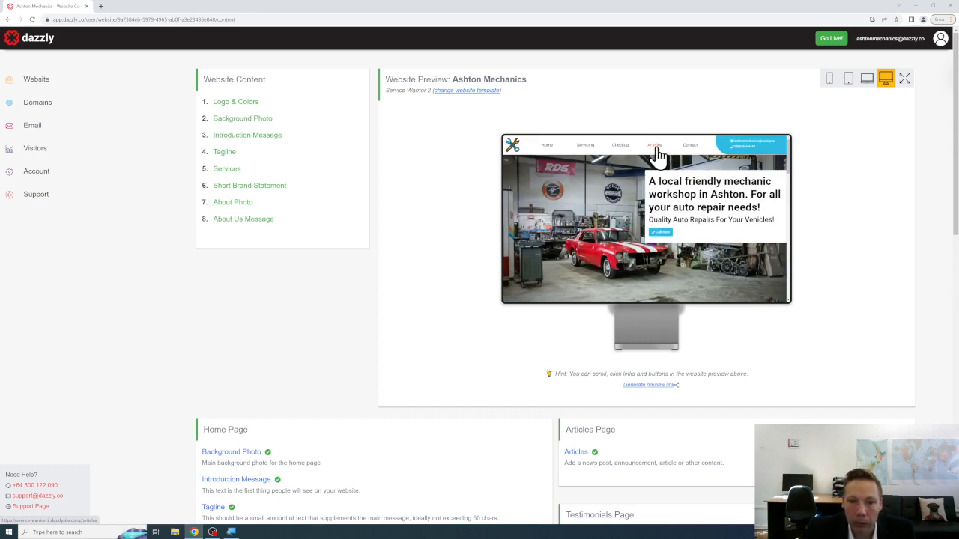
Open the engine-repair article from the preview's Articles page and scroll through it.
click(654, 148)
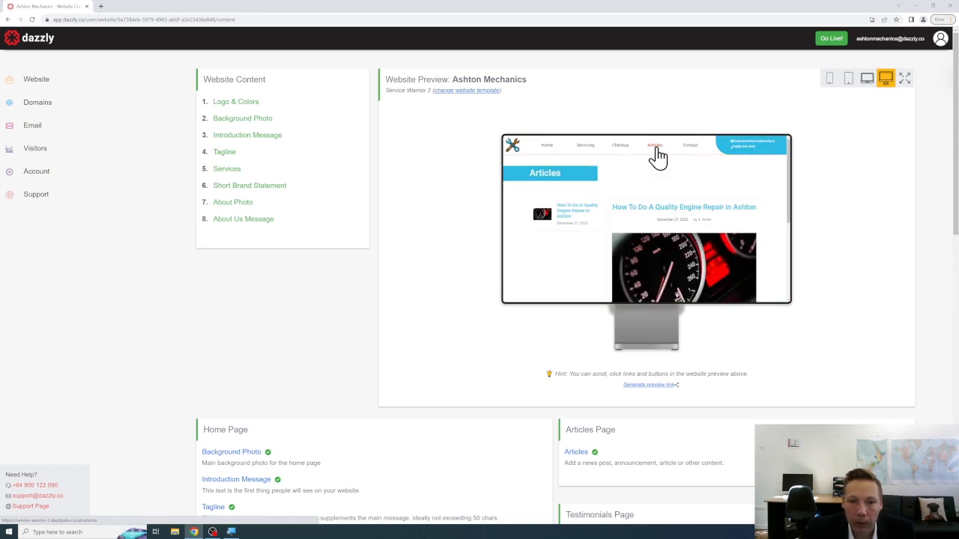
click(736, 209)
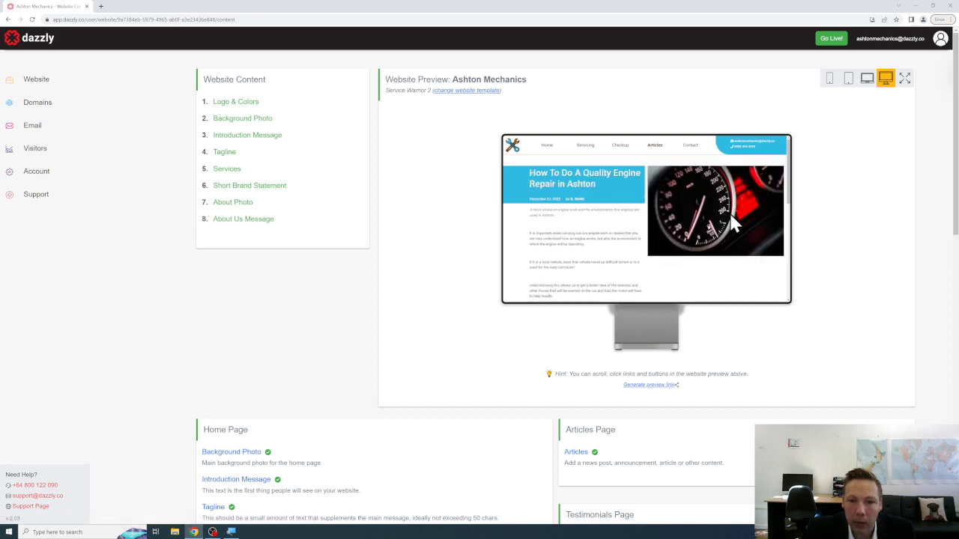
scroll(732, 216, down, 10)
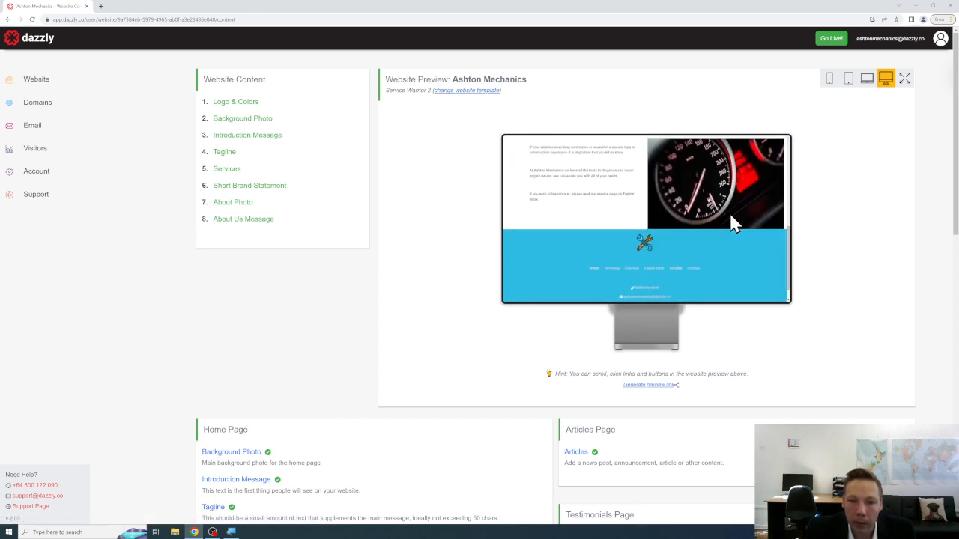
scroll(634, 218, up, 10)
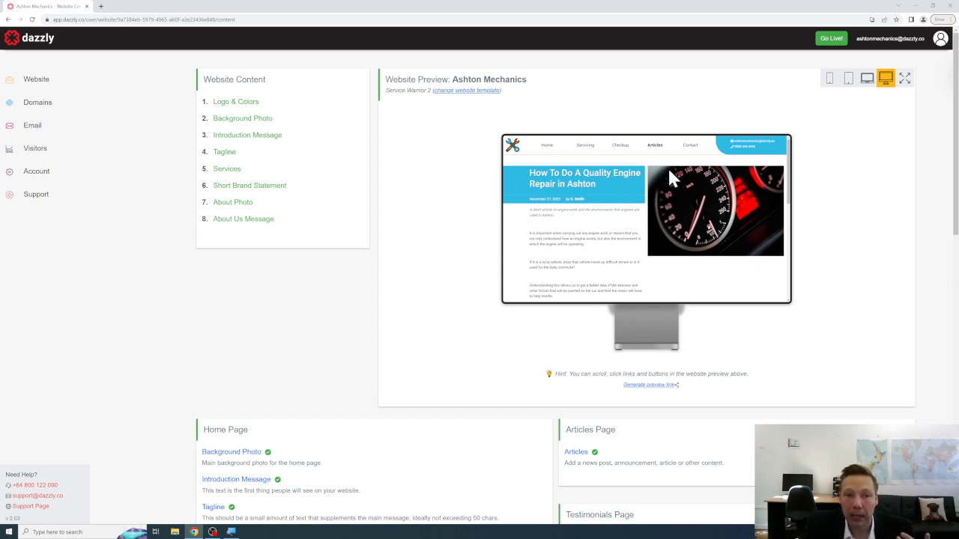
Select the article title text, then return the preview to the Ashton Mechanics home page.
triple_click(600, 187)
drag(596, 182, 586, 177)
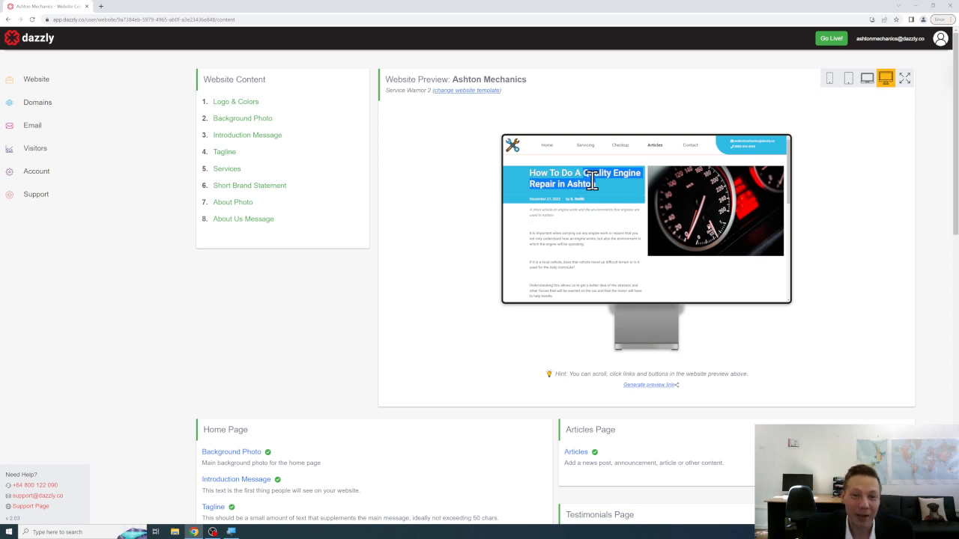
click(545, 147)
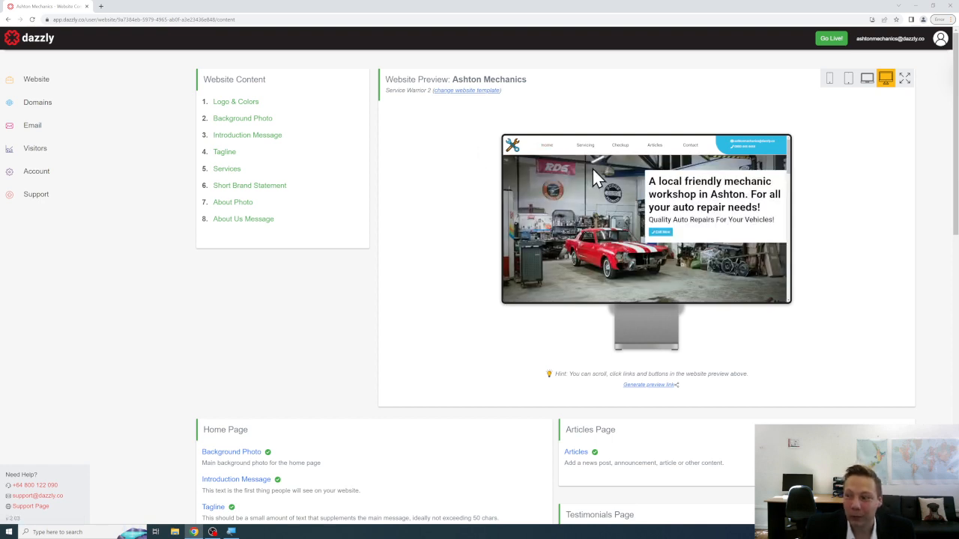
scroll(593, 172, down, 5)
scroll(592, 172, down, 5)
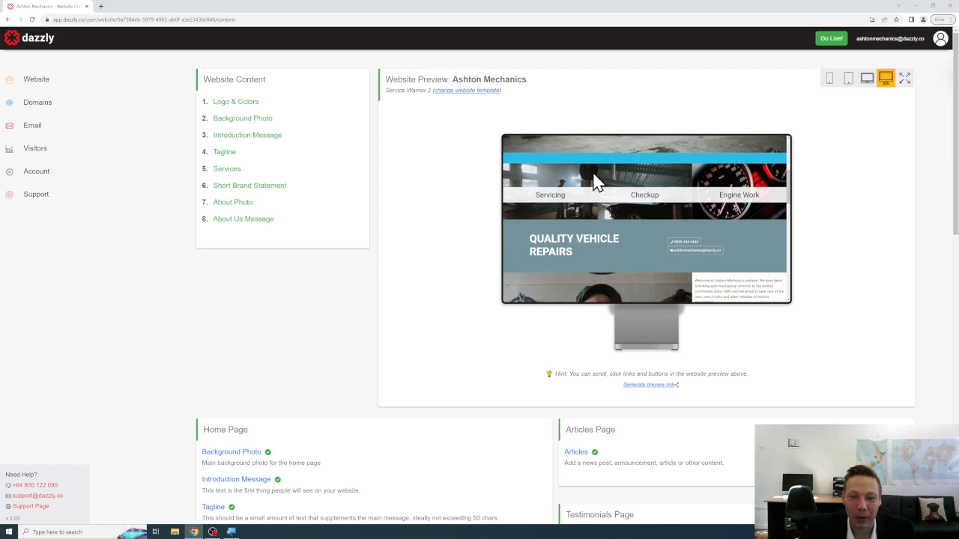
scroll(634, 191, down, 5)
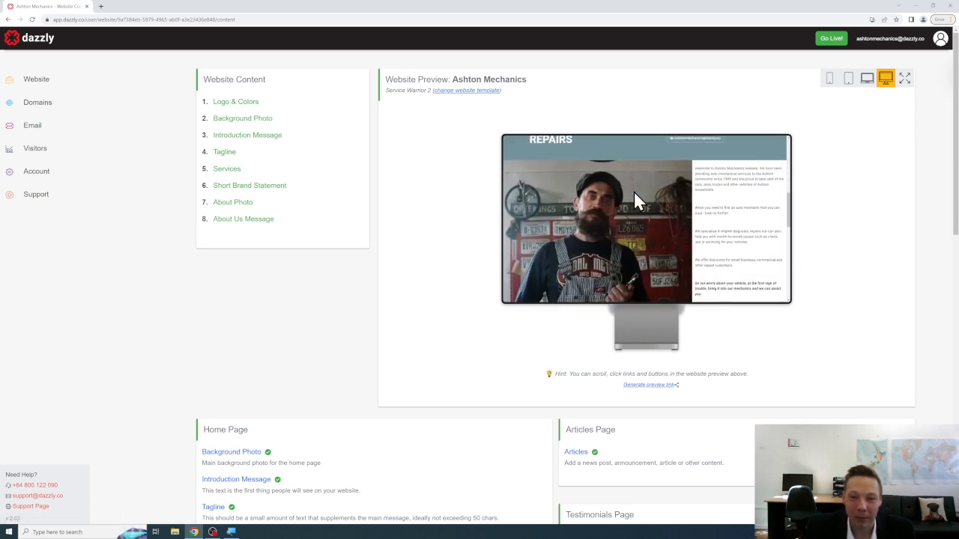
scroll(634, 194, down, 5)
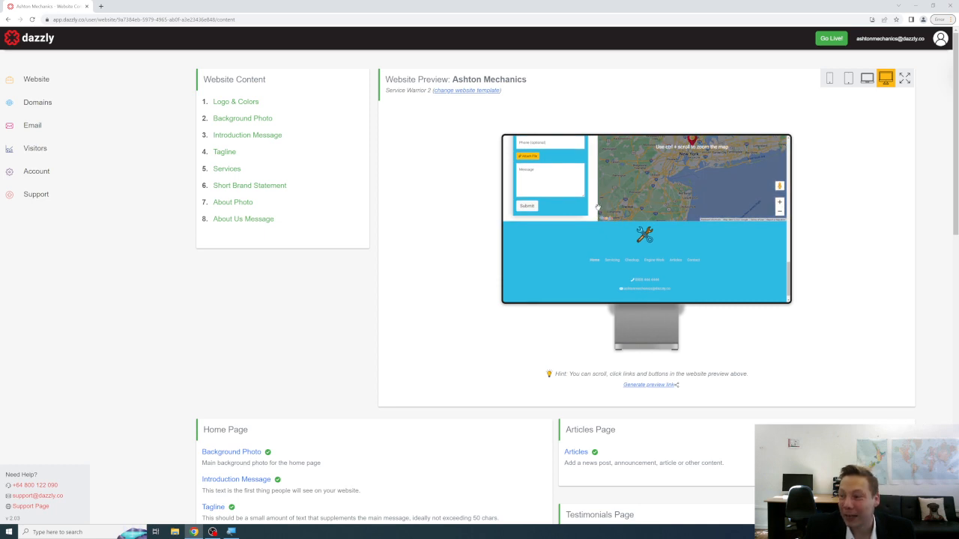
scroll(592, 222, up, 15)
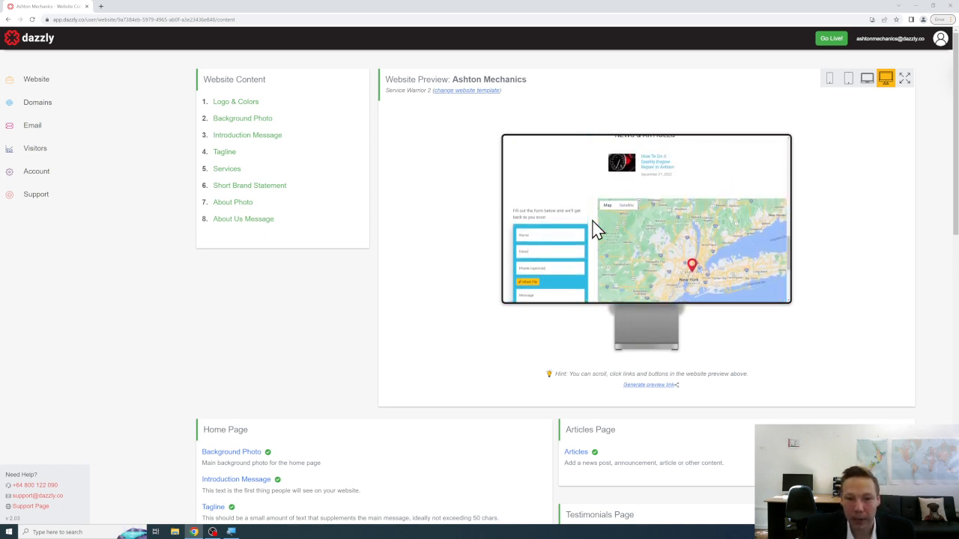
scroll(592, 219, up, 5)
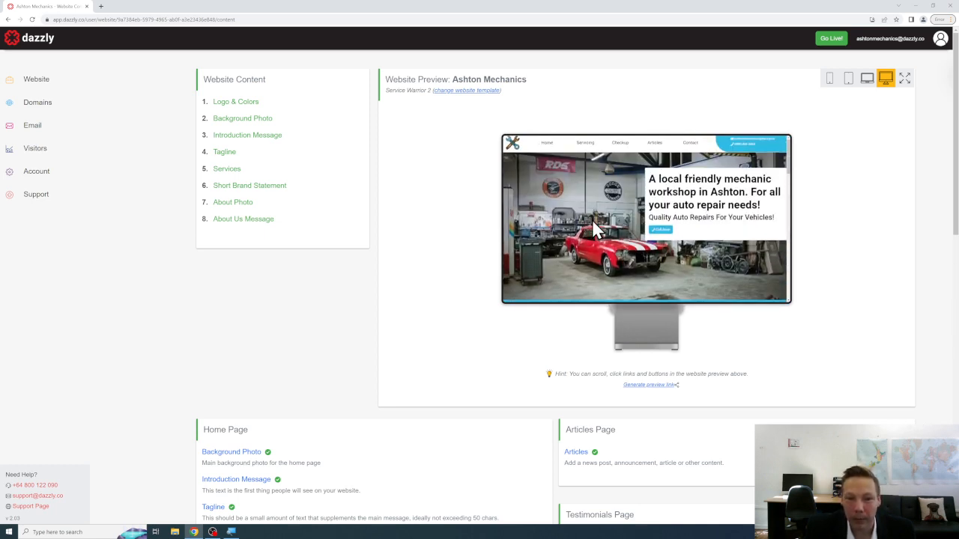
click(595, 150)
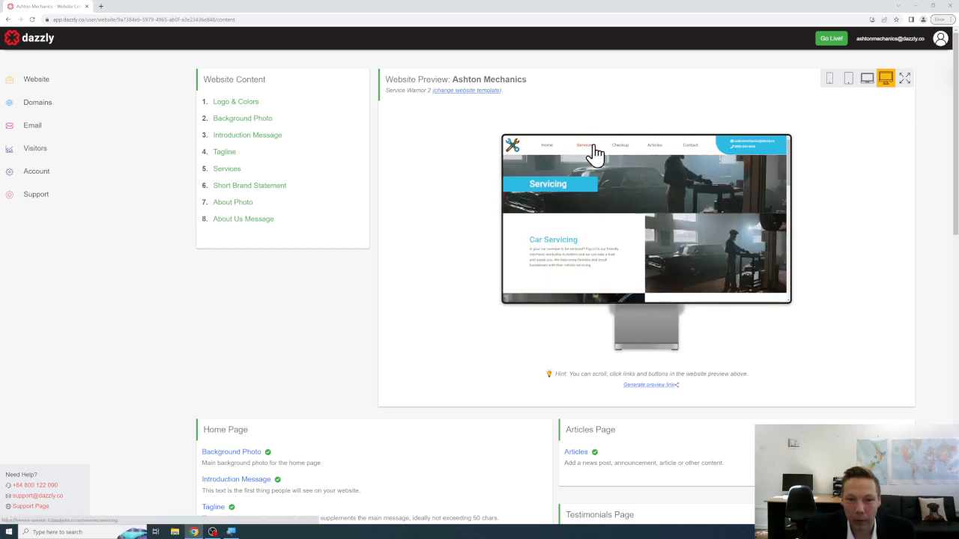
scroll(652, 175, down, 1)
scroll(656, 171, down, 10)
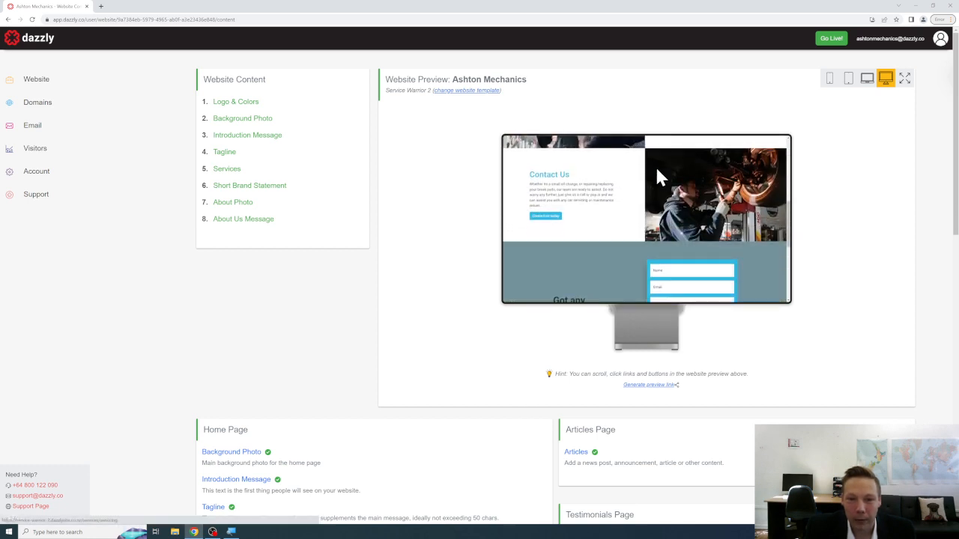
scroll(657, 171, up, 2)
scroll(656, 172, up, 8)
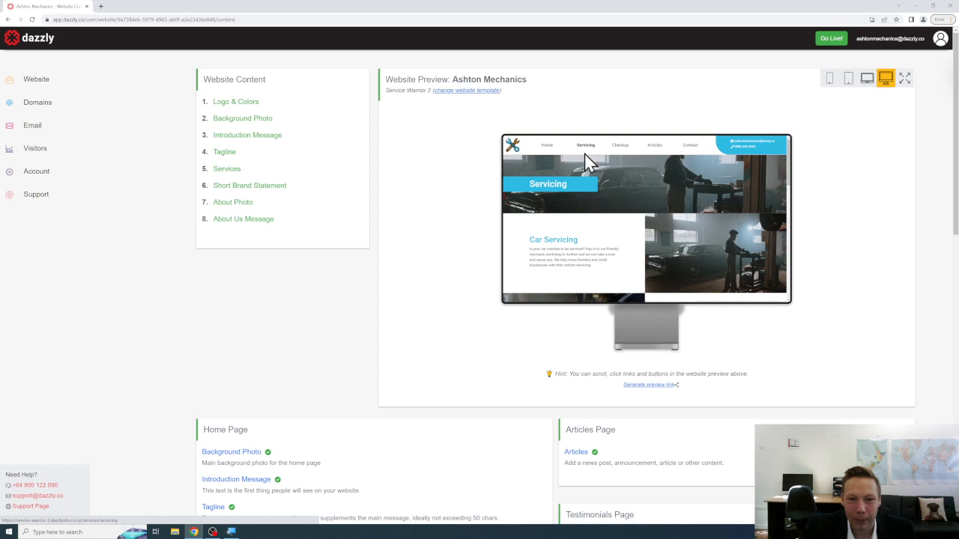
click(548, 148)
scroll(640, 178, down, 3)
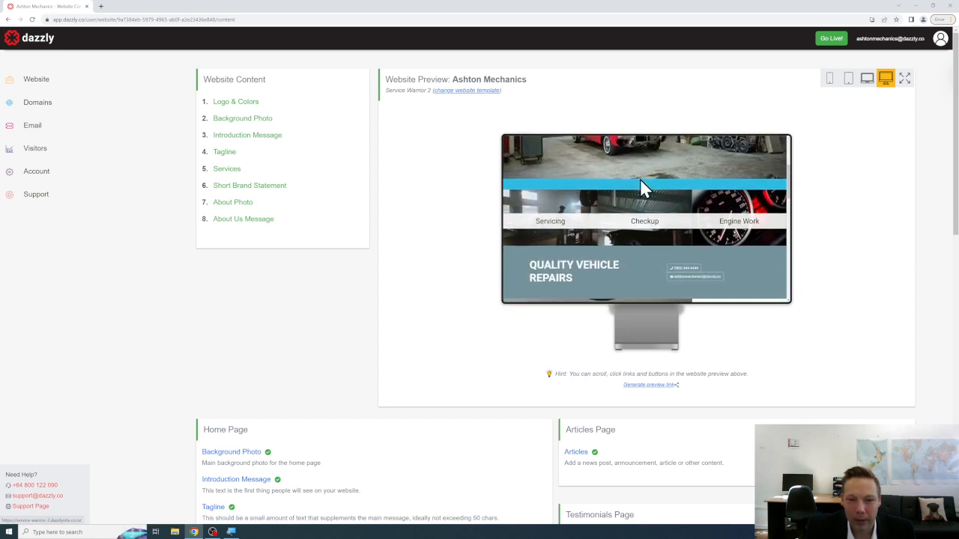
scroll(667, 187, up, 3)
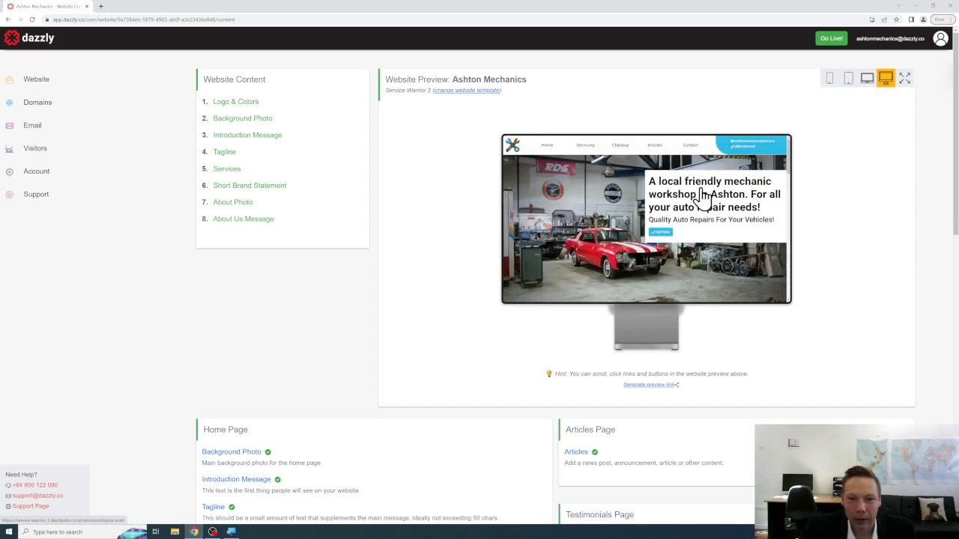
click(656, 148)
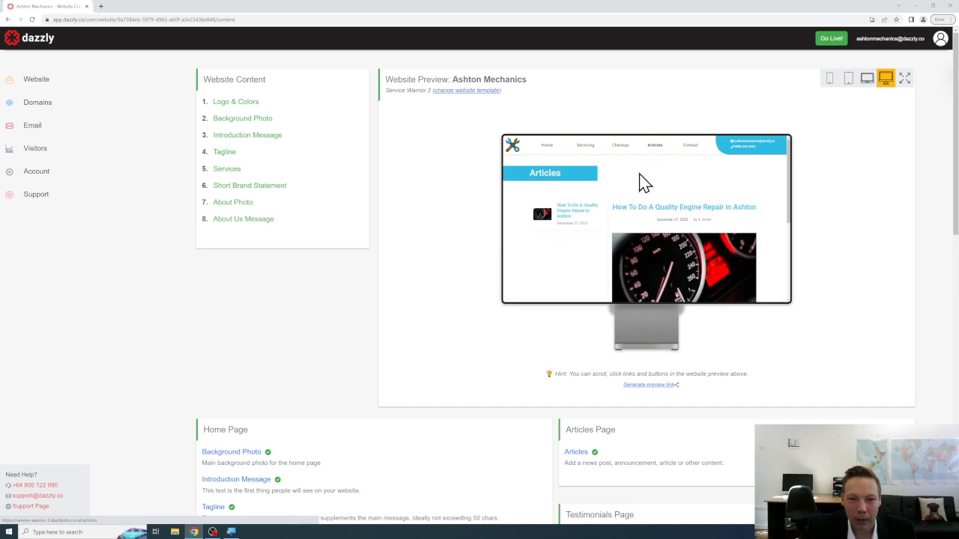
scroll(637, 176, down, 3)
scroll(651, 180, up, 3)
click(693, 147)
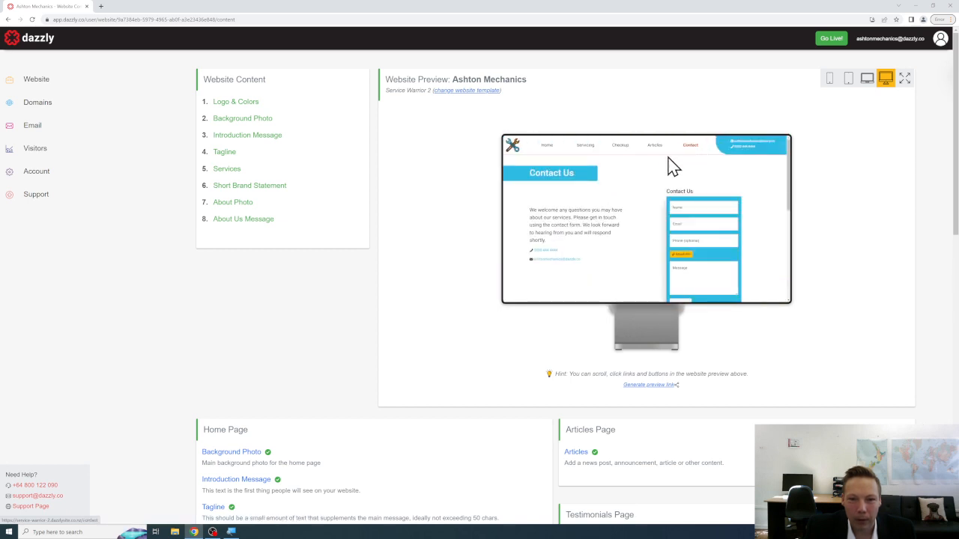
scroll(665, 170, down, 5)
scroll(667, 179, up, 5)
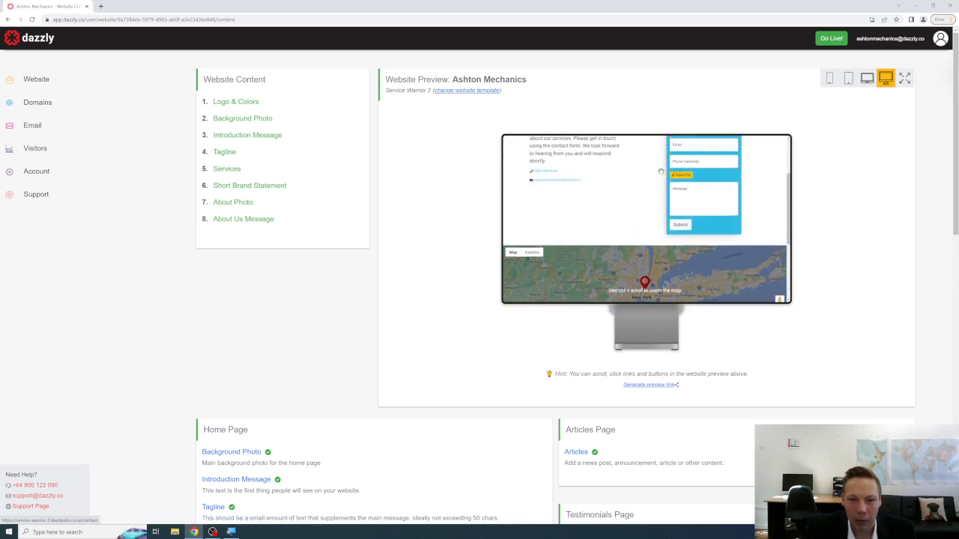
click(548, 147)
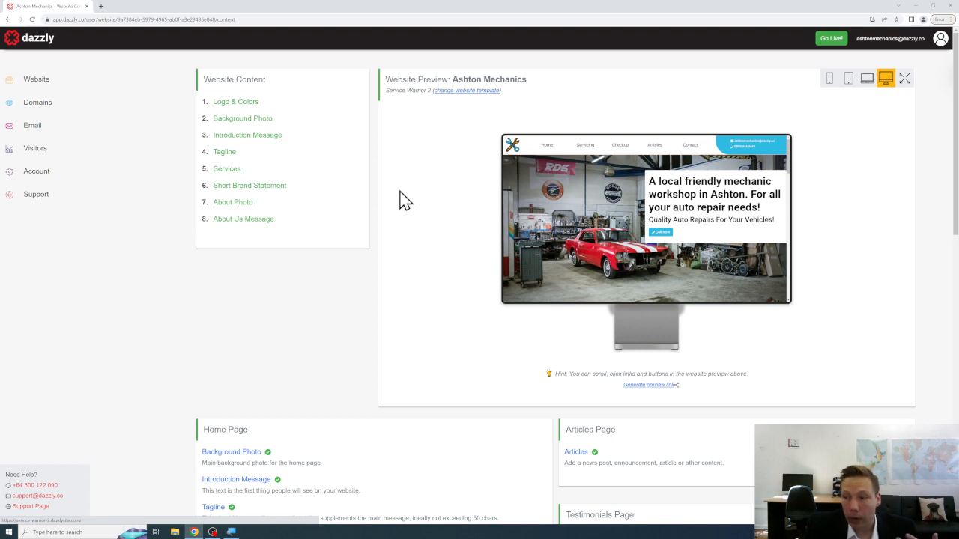
On the Account page, compare Pay Monthly and Pay Yearly upgrade pricing, then close the plan dialog.
click(52, 182)
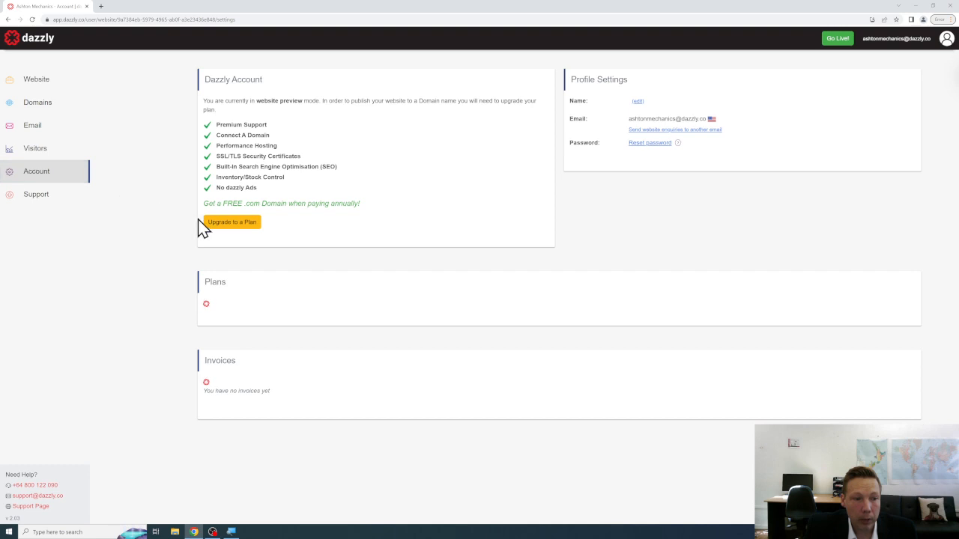
click(241, 227)
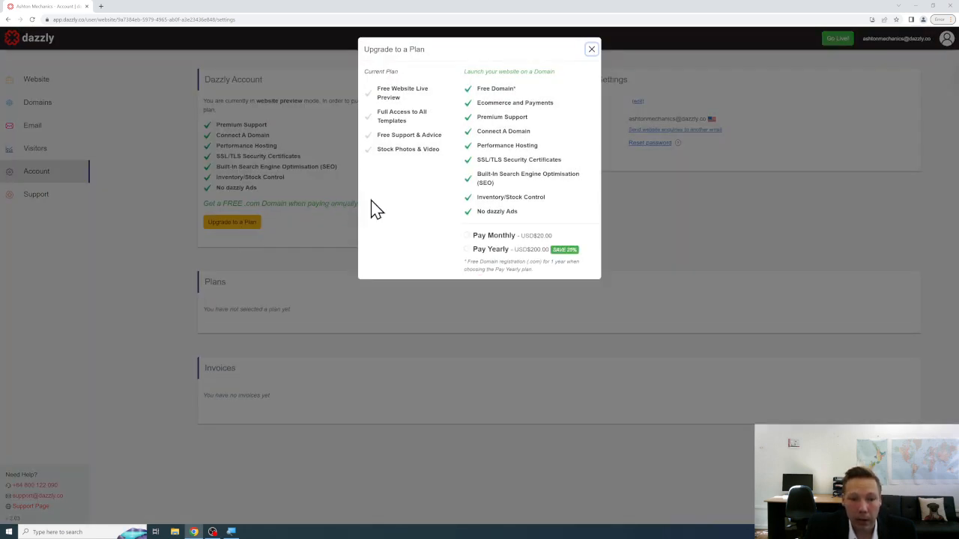
click(466, 235)
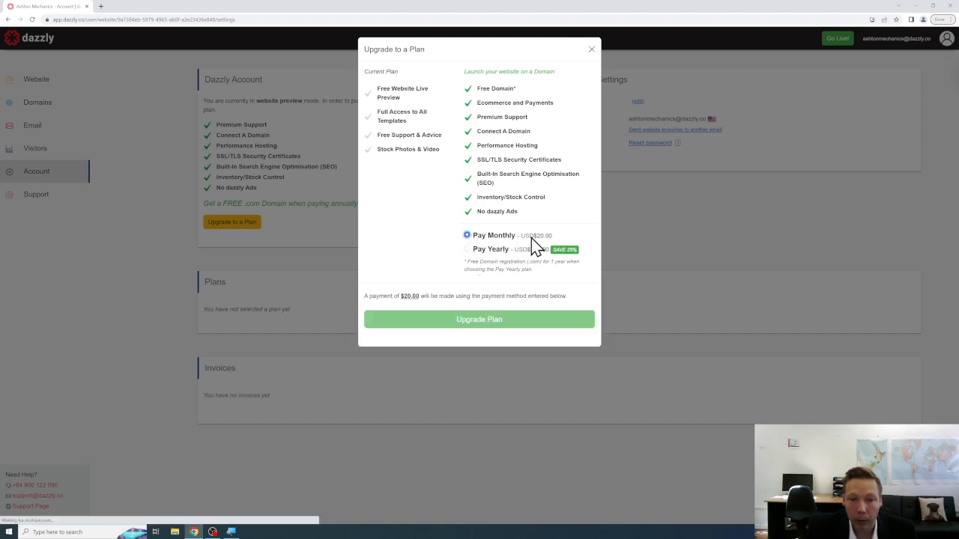
click(466, 249)
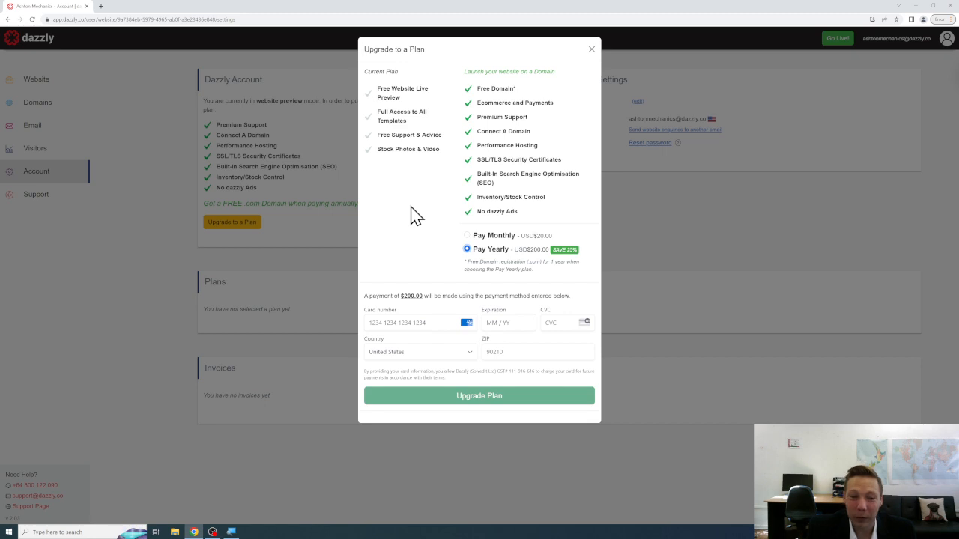
click(591, 49)
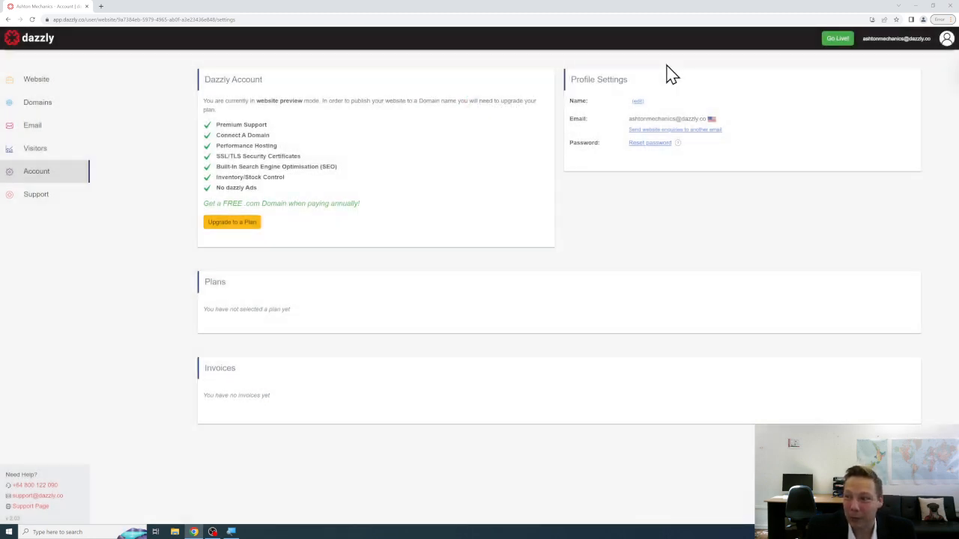
Go back to Website content and show the home page in the preview.
click(52, 88)
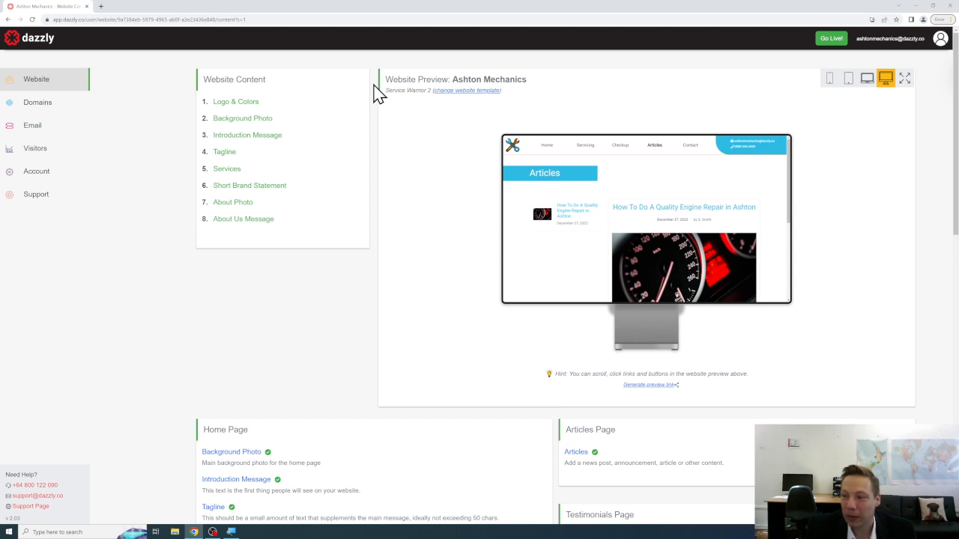
click(546, 146)
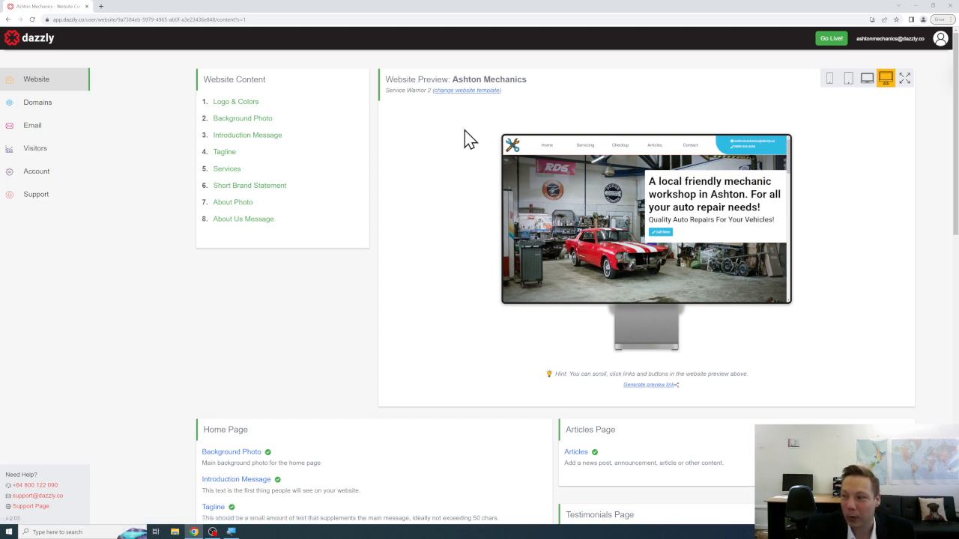